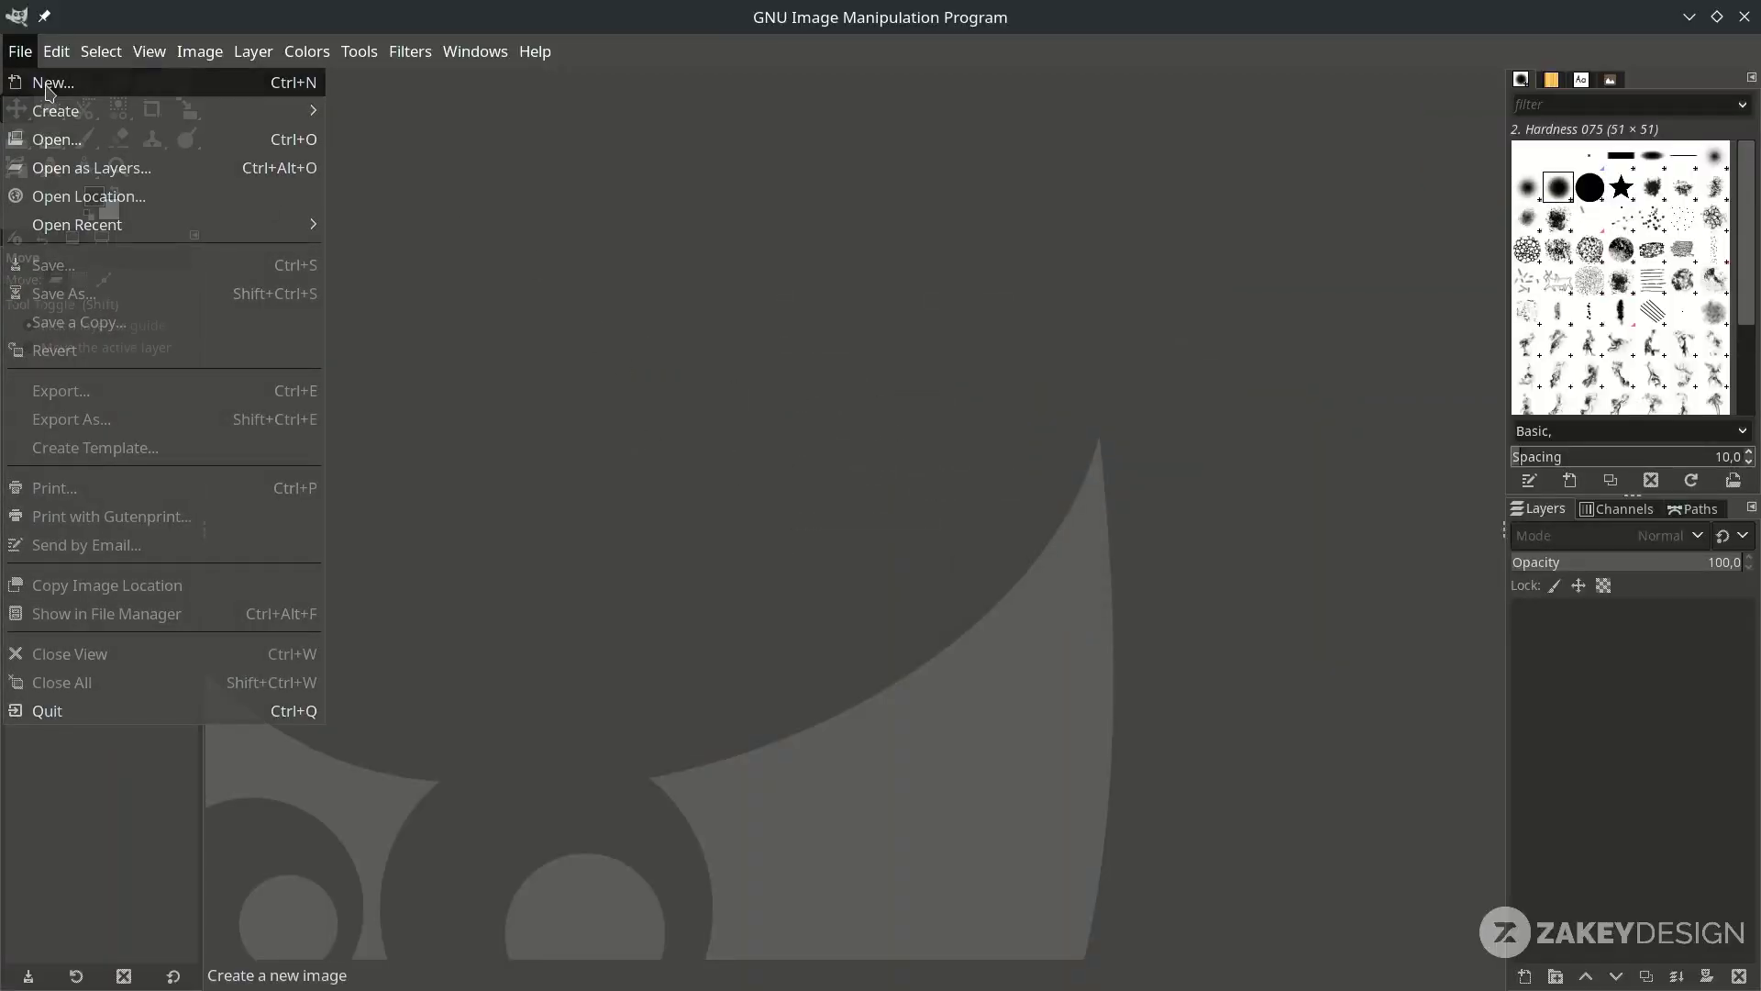
Create a new blank image 1080 px wide and 1080 px high
click(42, 78)
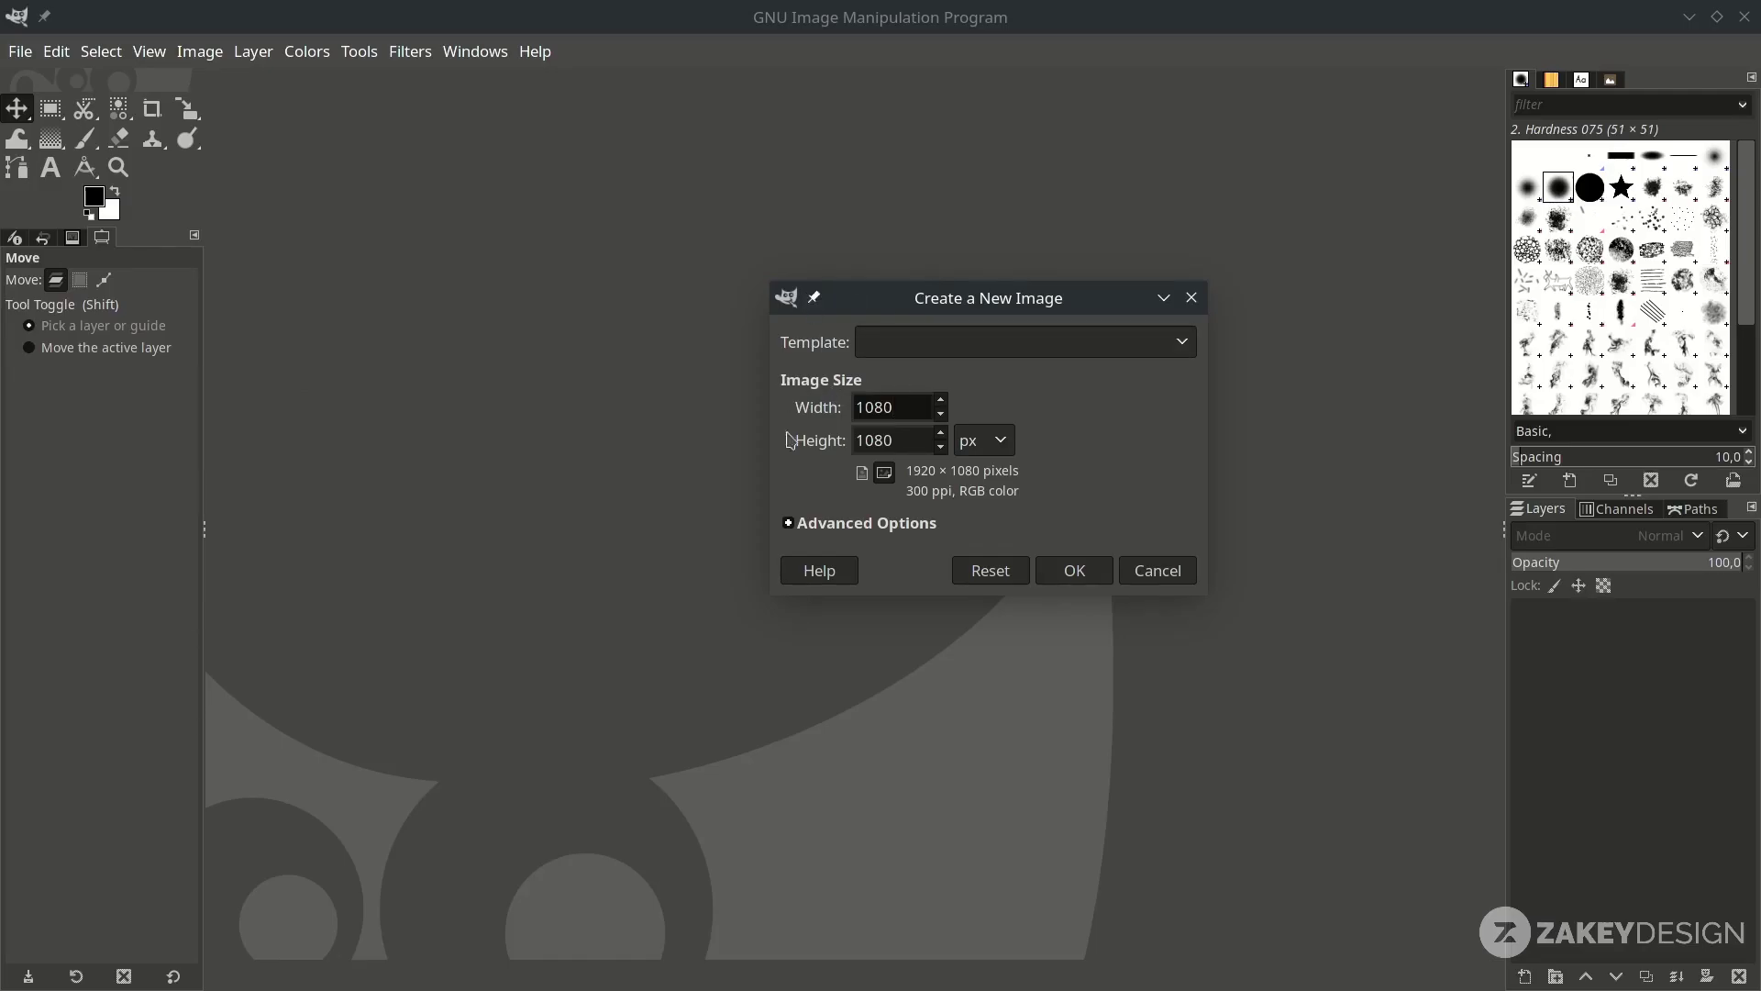
click(1075, 571)
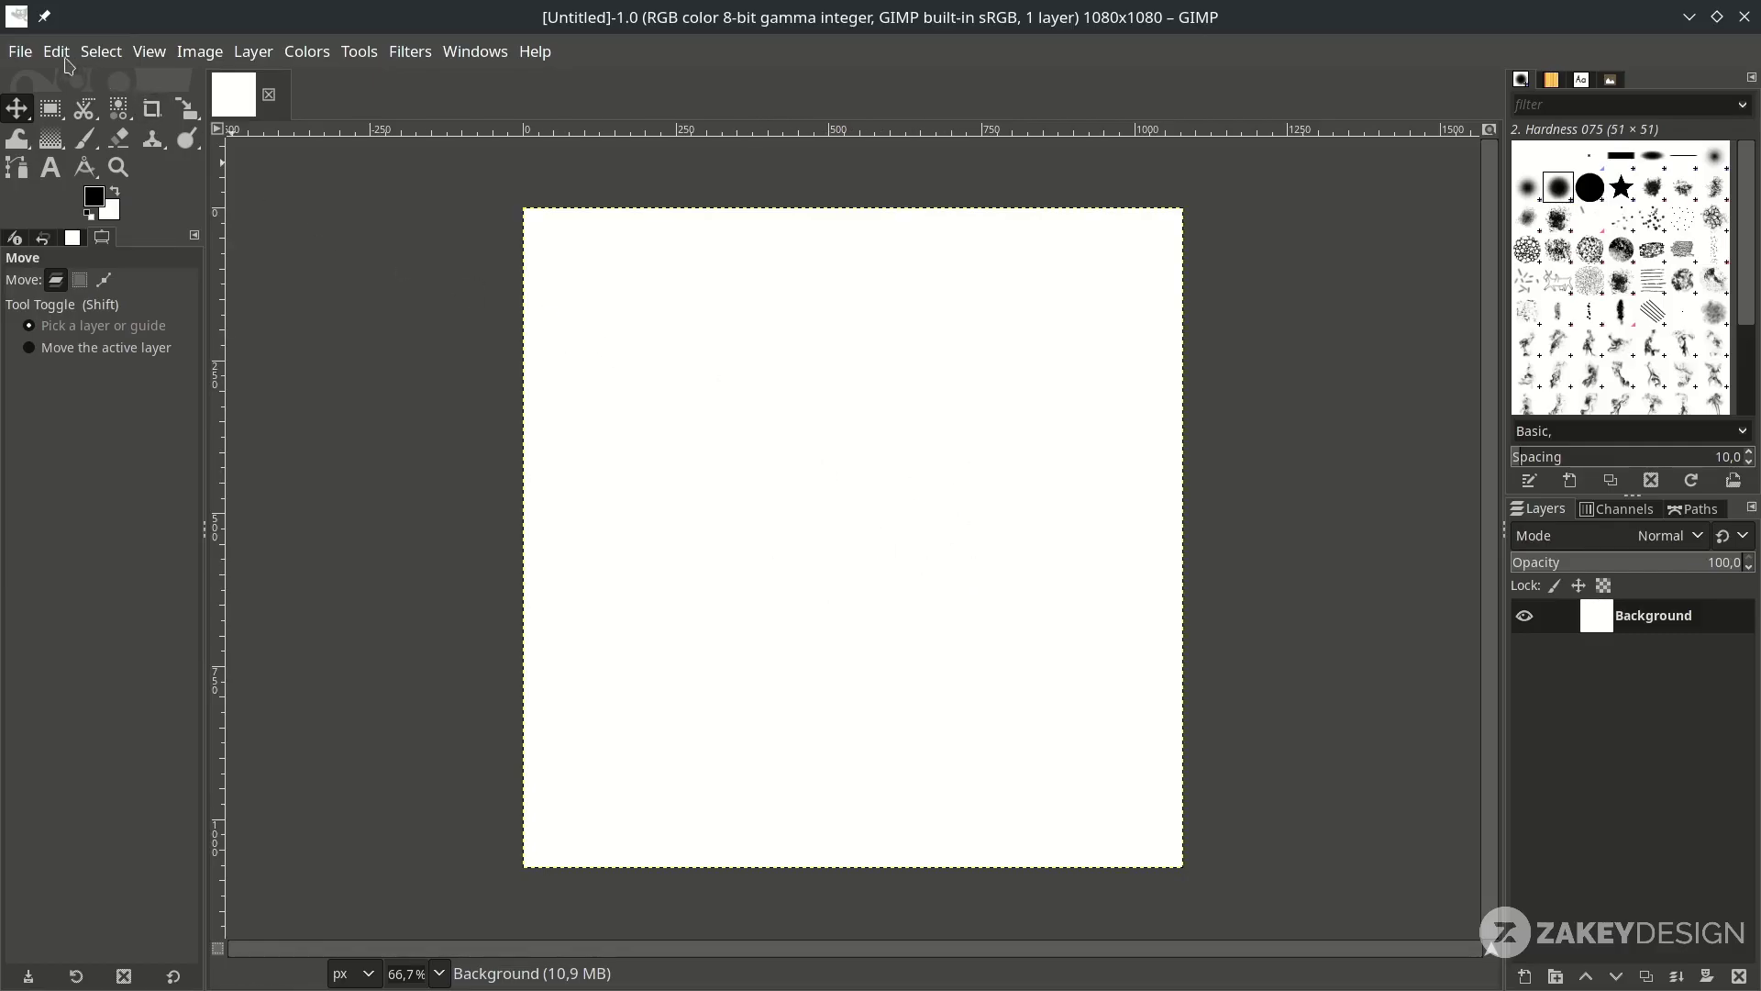
Open the portrait JPG of the woman with glasses from the Another Collage folder, converting it to the built-in sRGB profile
click(20, 51)
click(50, 135)
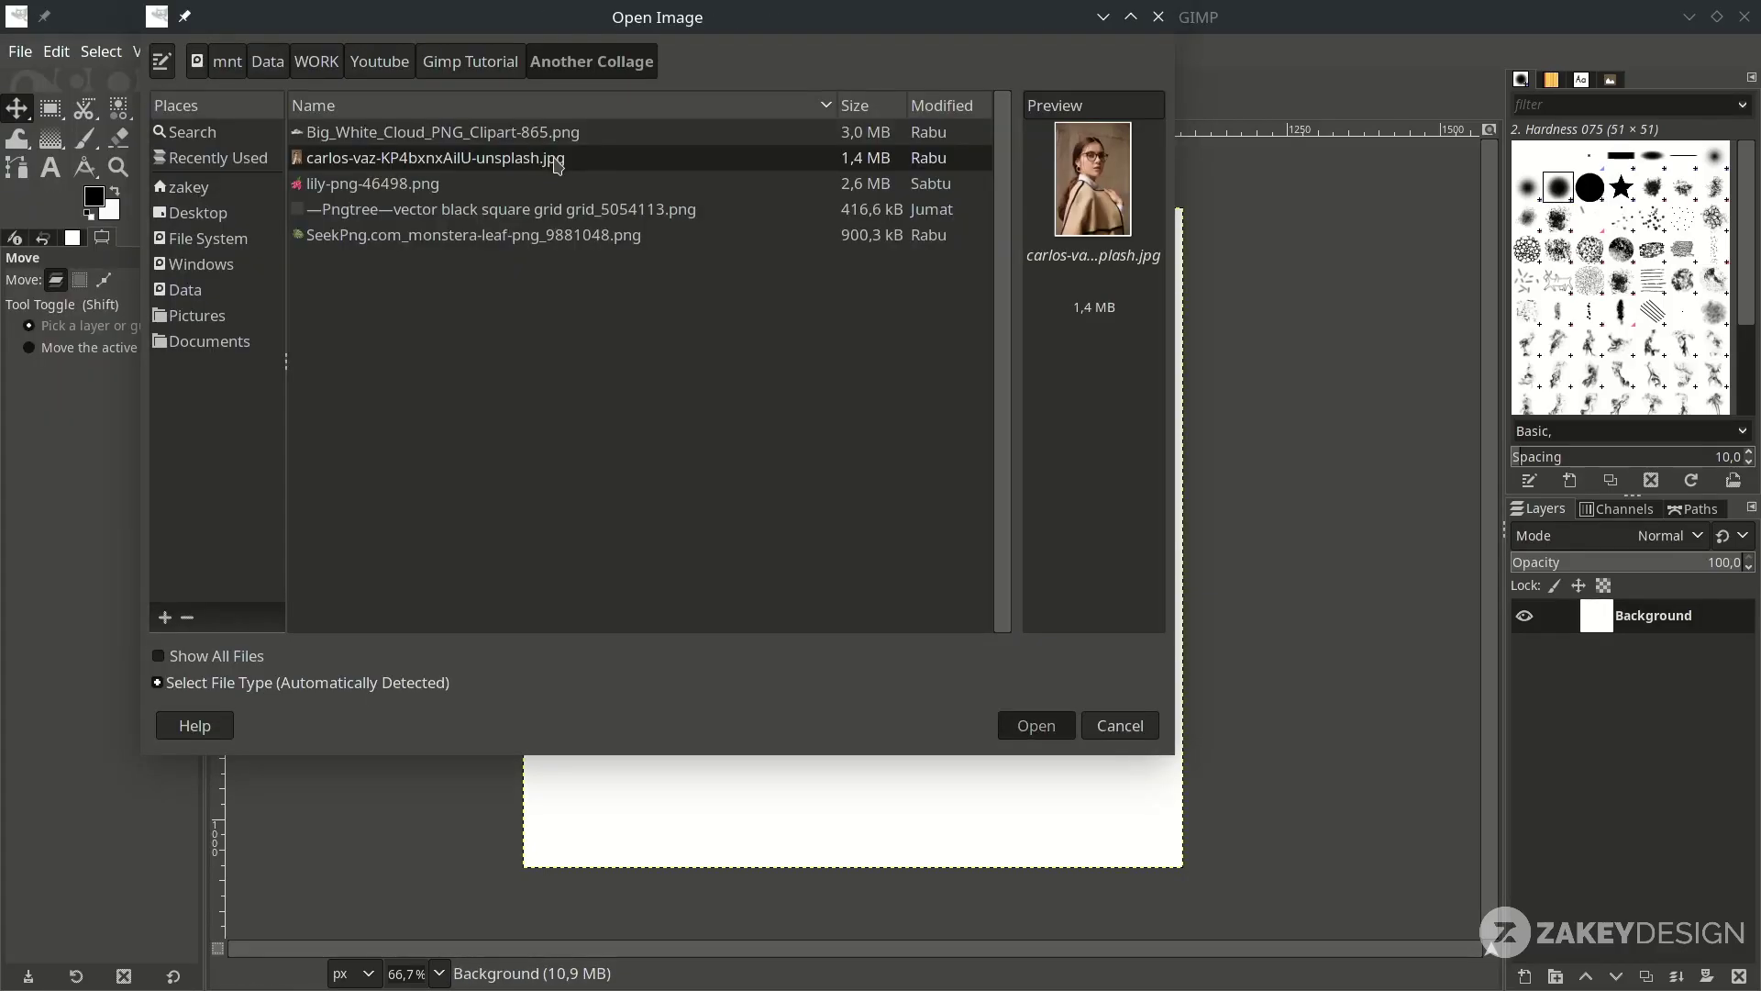
double_click(558, 159)
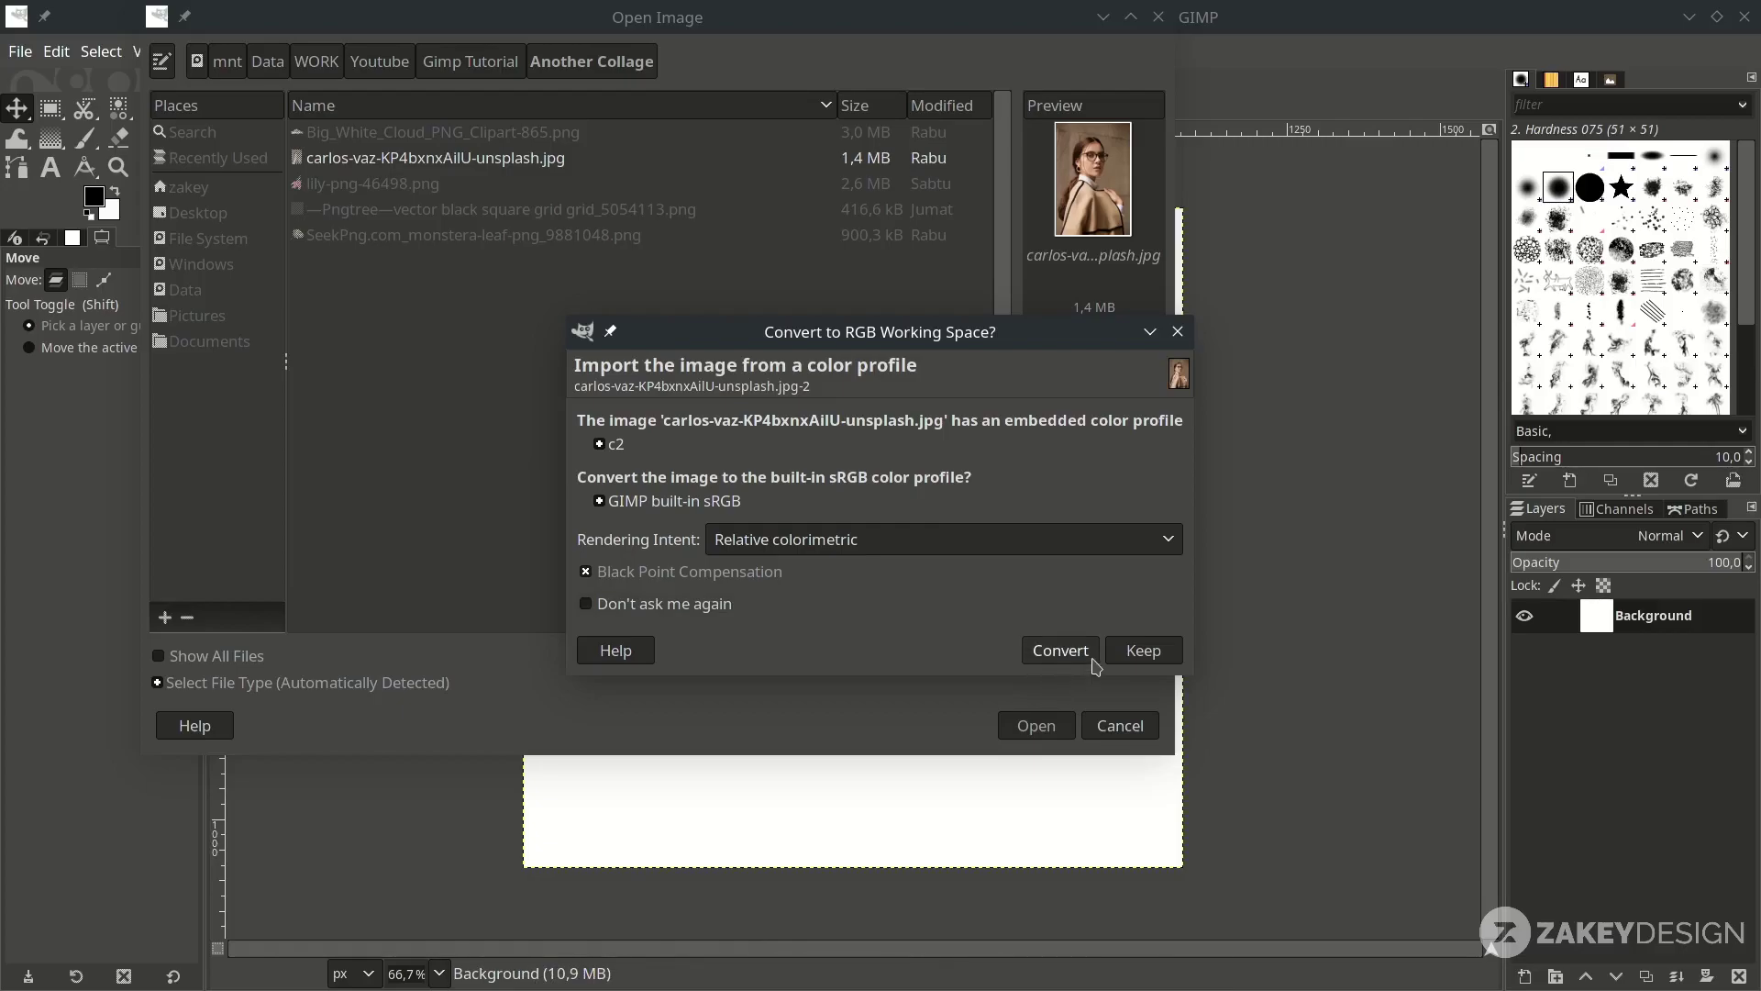
click(1092, 659)
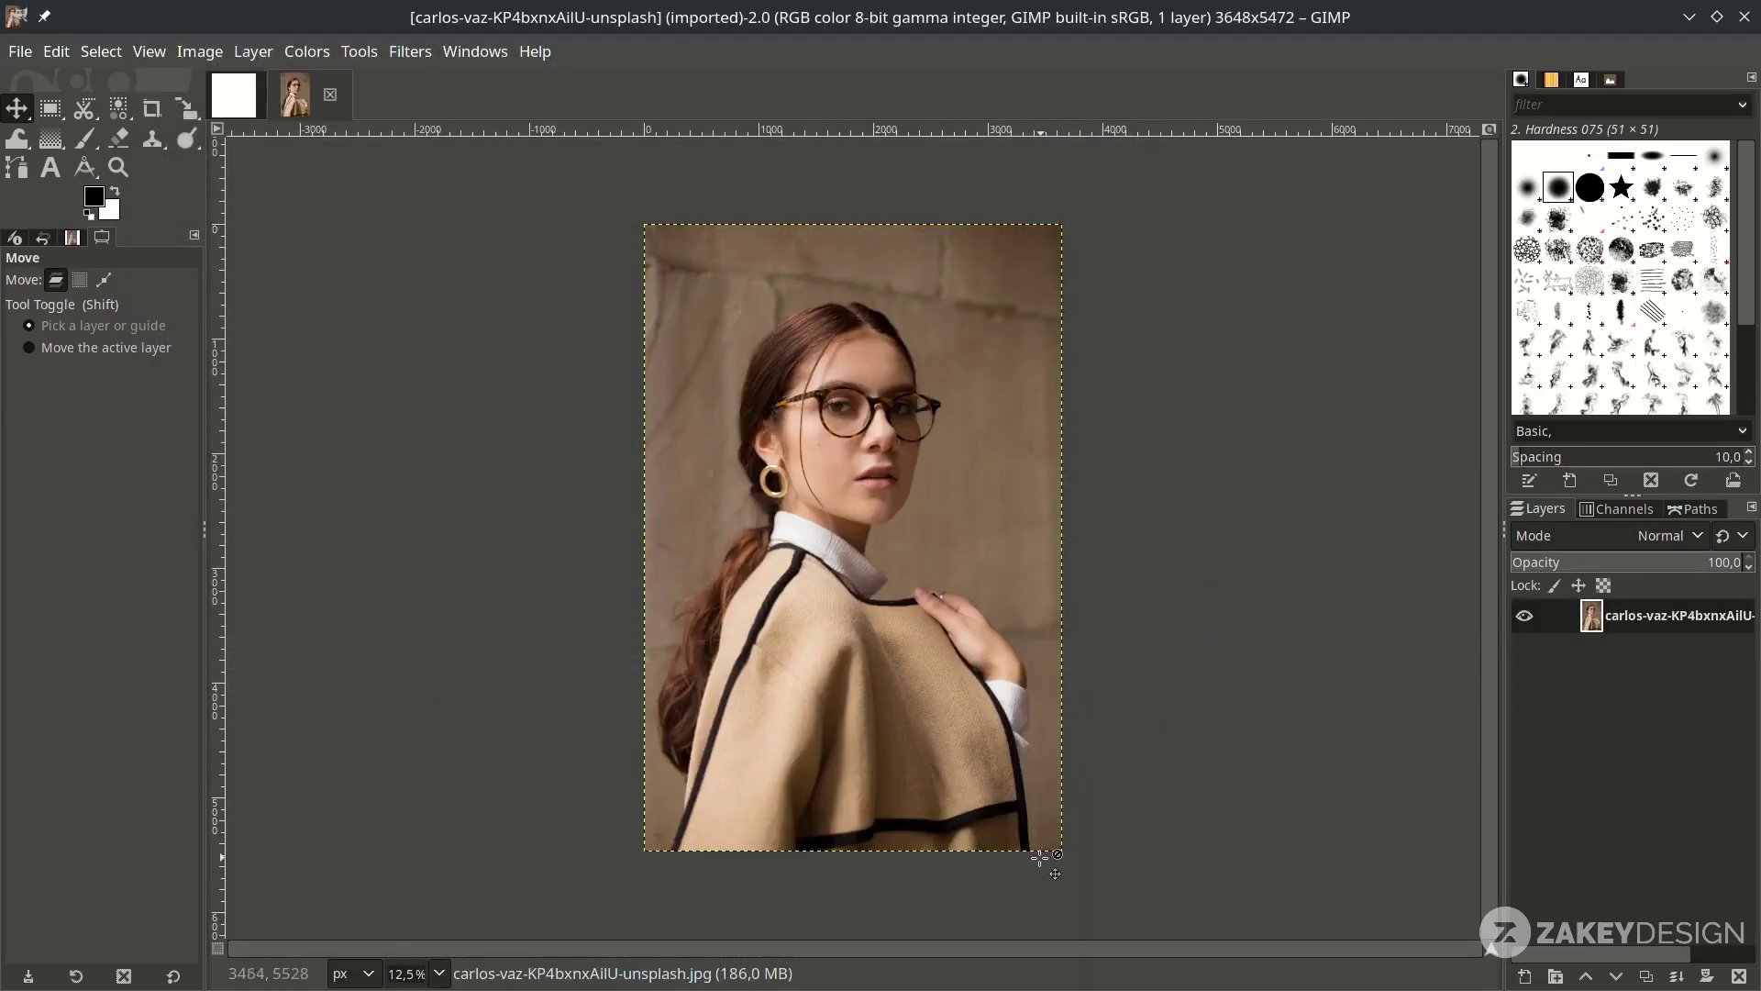
Start a path at the photo's bottom edge and trace upward along the outer edge of the cape's black trim
key(b)
ctrl+scroll(1024, 859, up, 4)
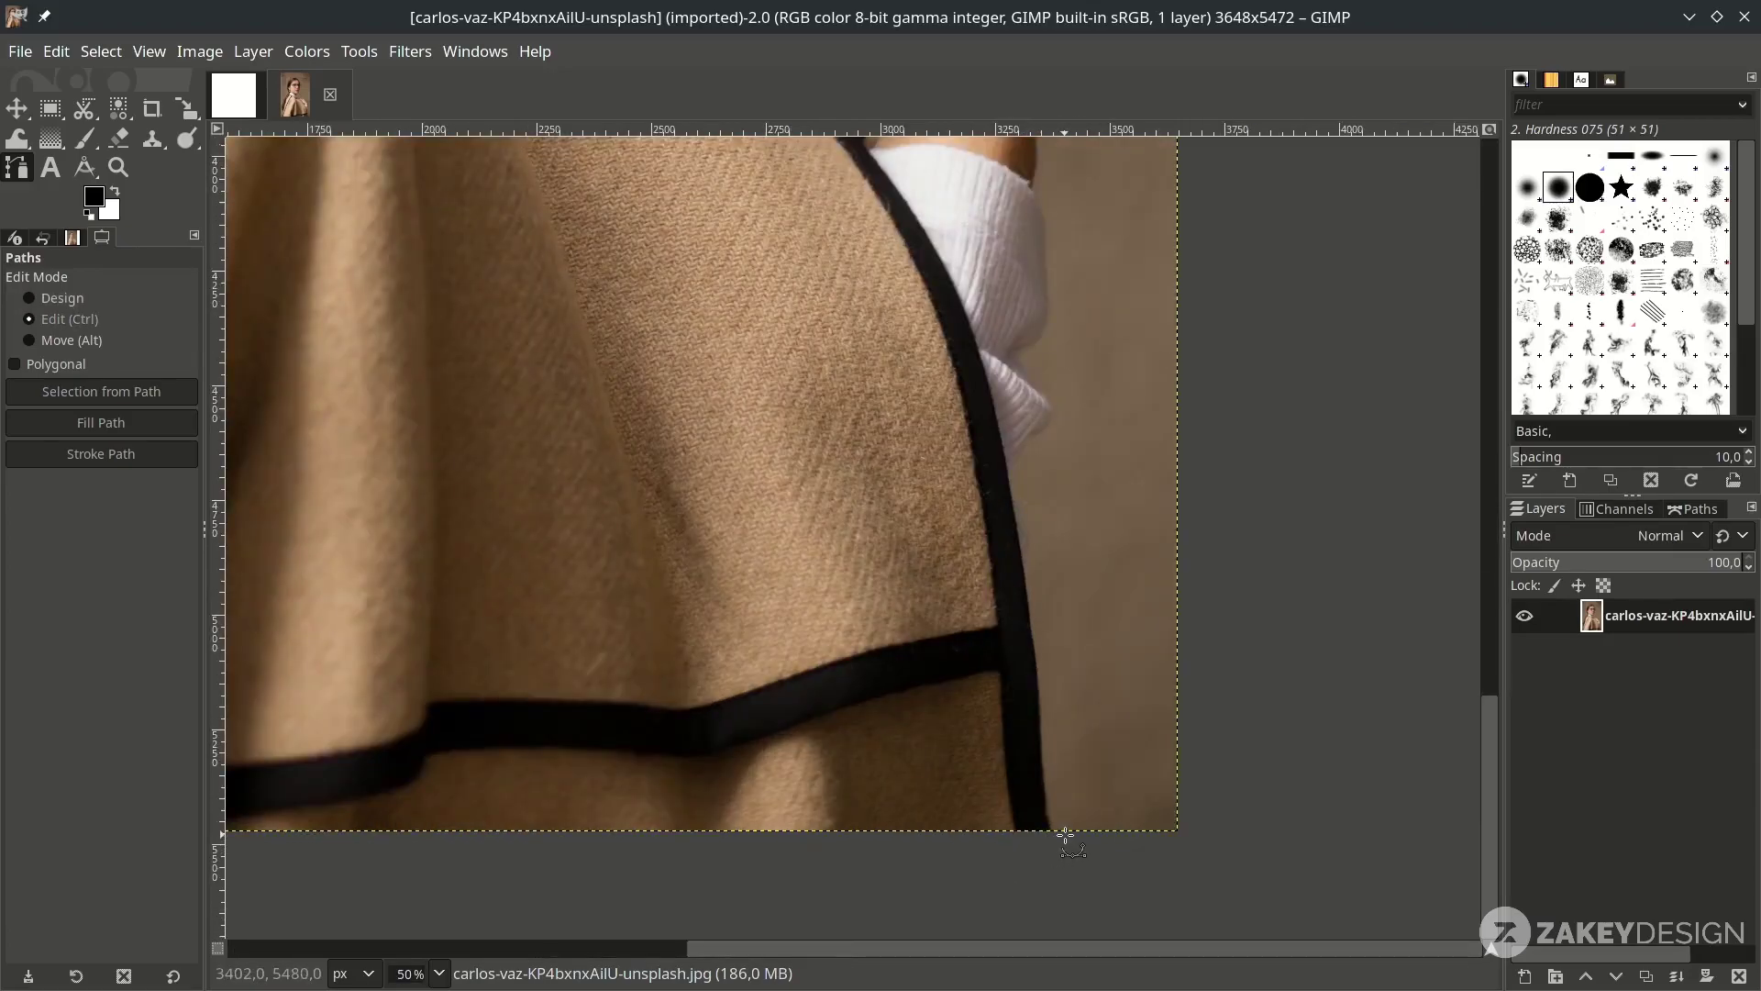
ctrl+scroll(1065, 837, up, 2)
click(1042, 831)
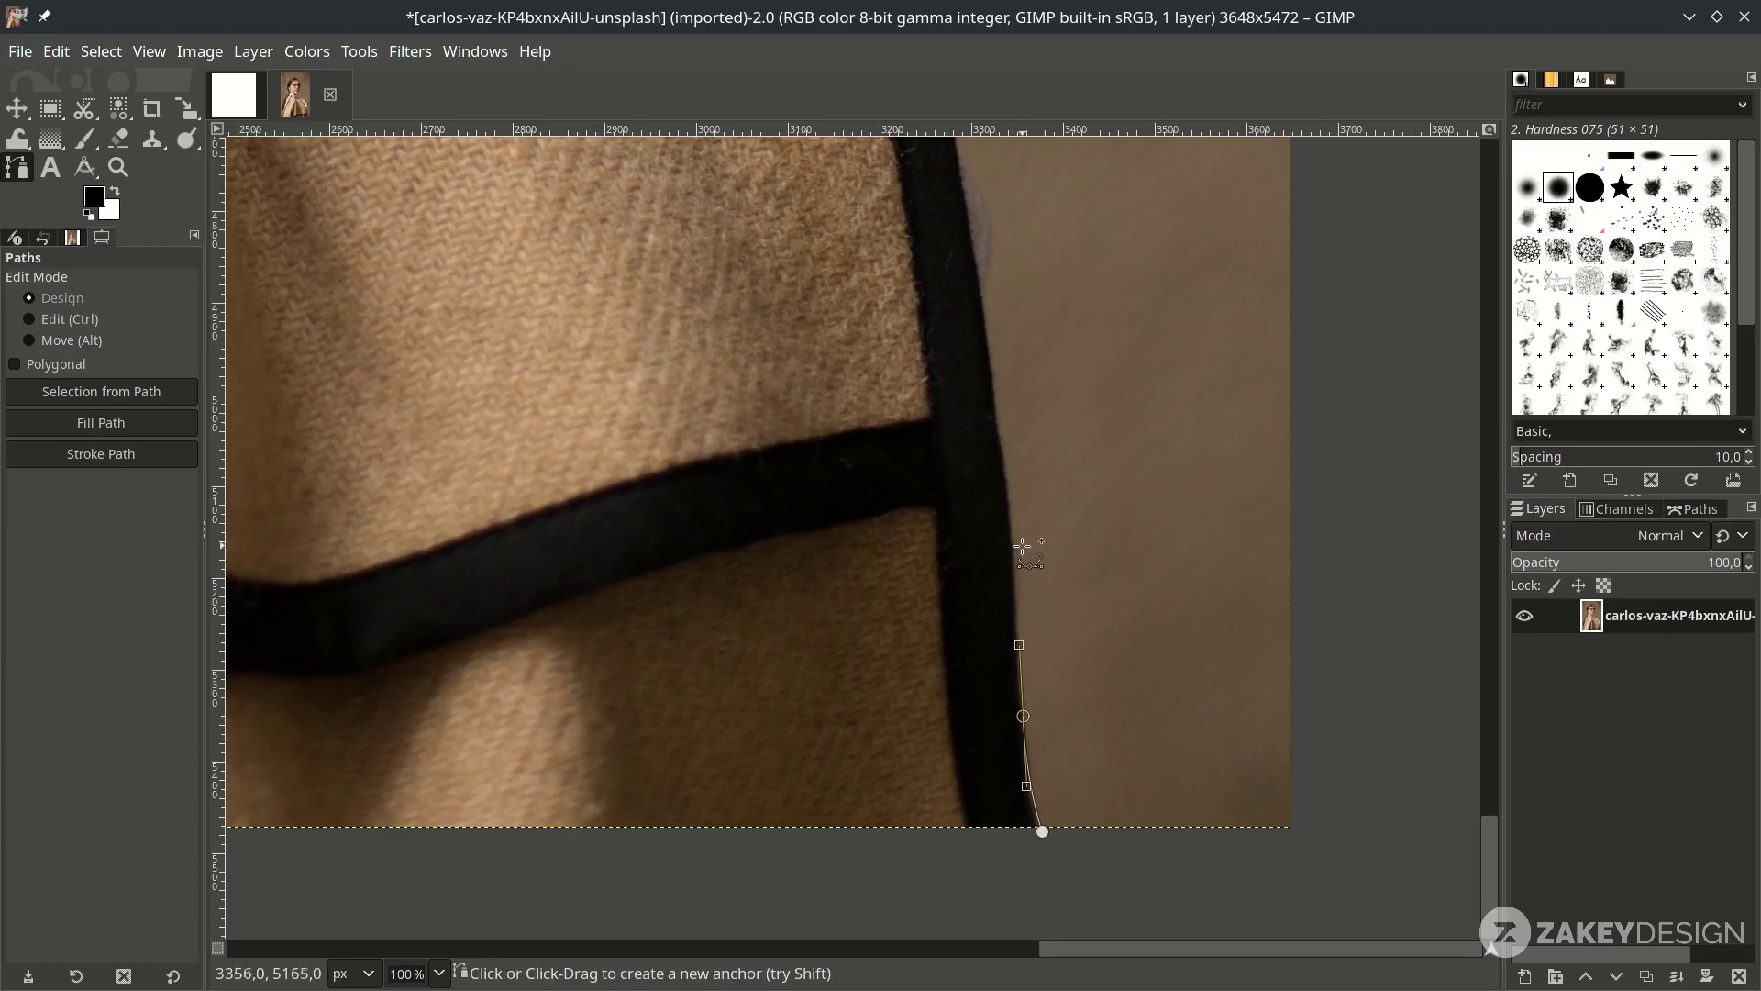
scroll(969, 550, up, 3)
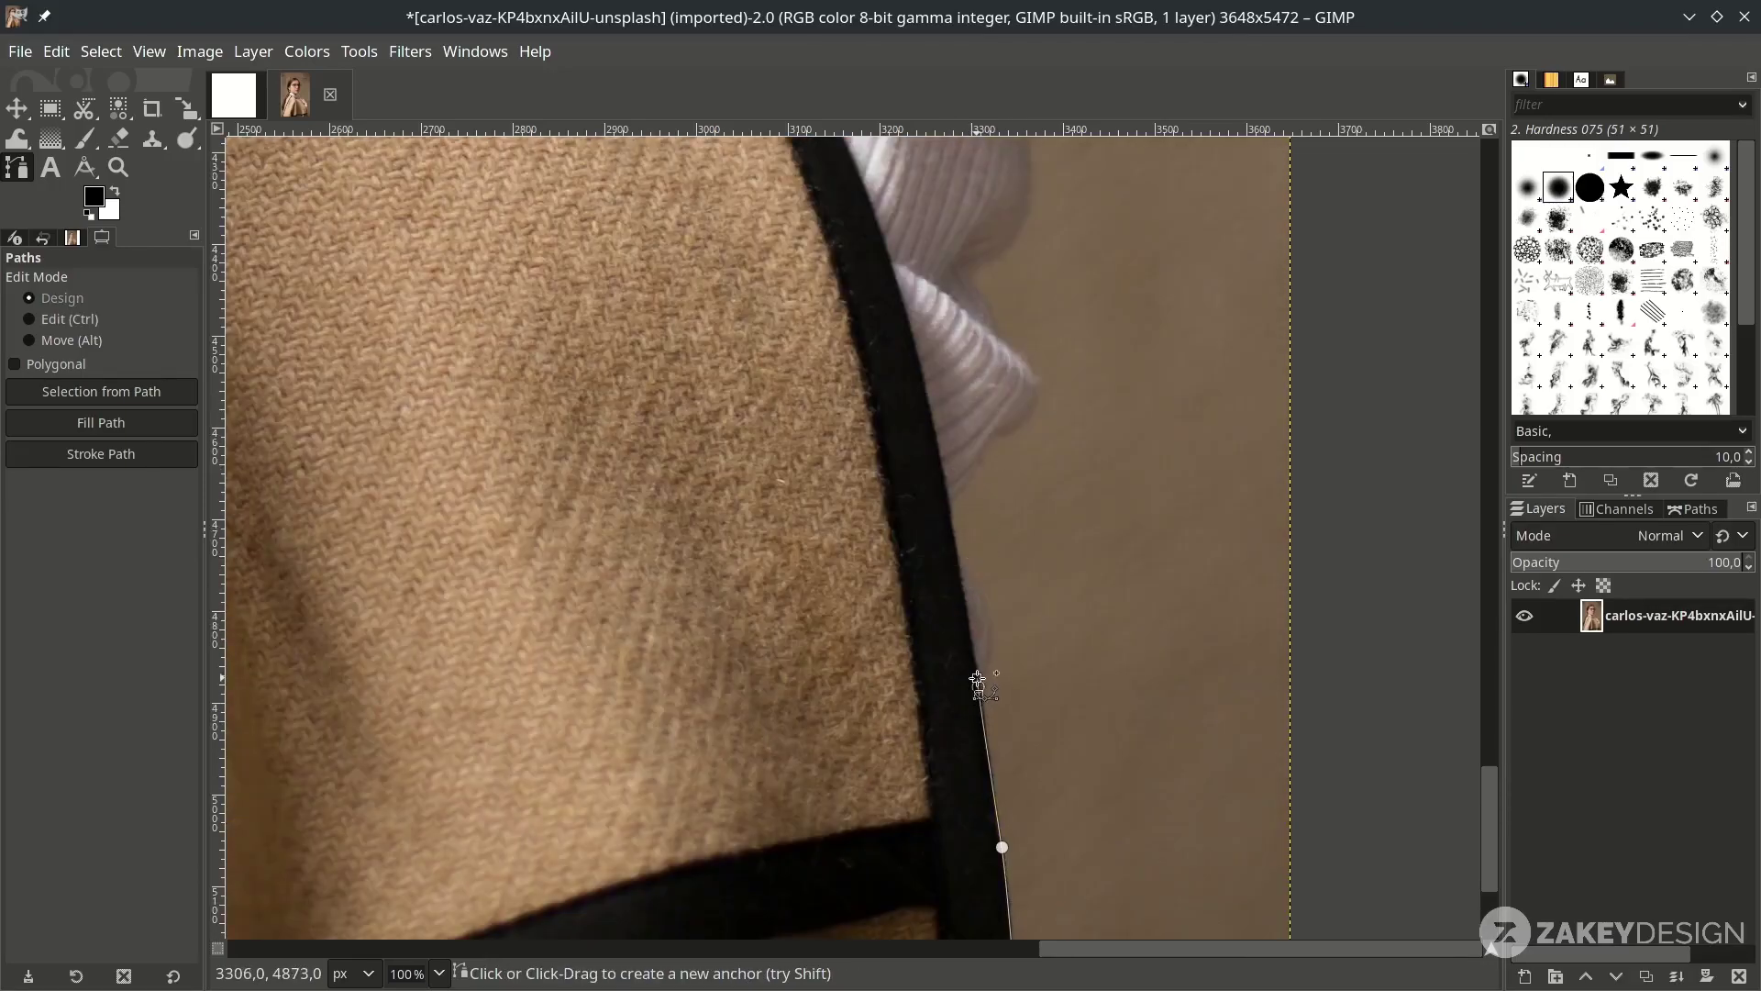
Continue the path around the folds of the white sleeve cuff and up to the wrist
ctrl+scroll(978, 684, up, 2)
scroll(958, 692, up, 4)
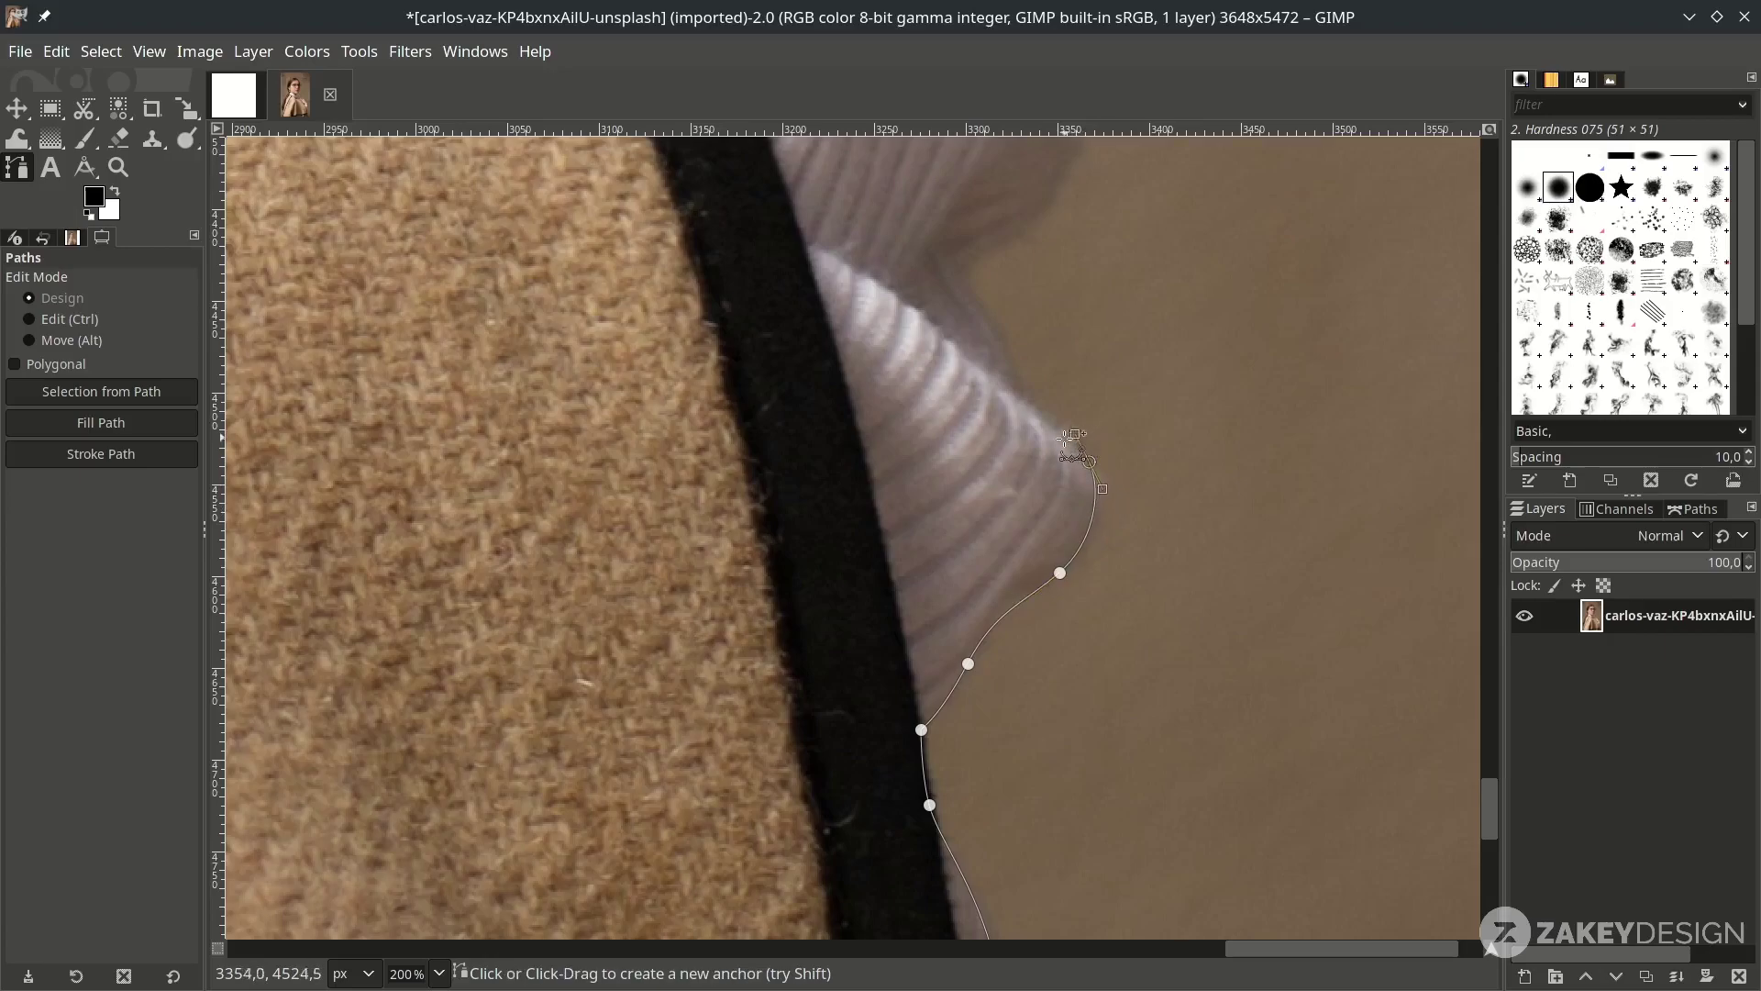
scroll(1067, 438, up, 2)
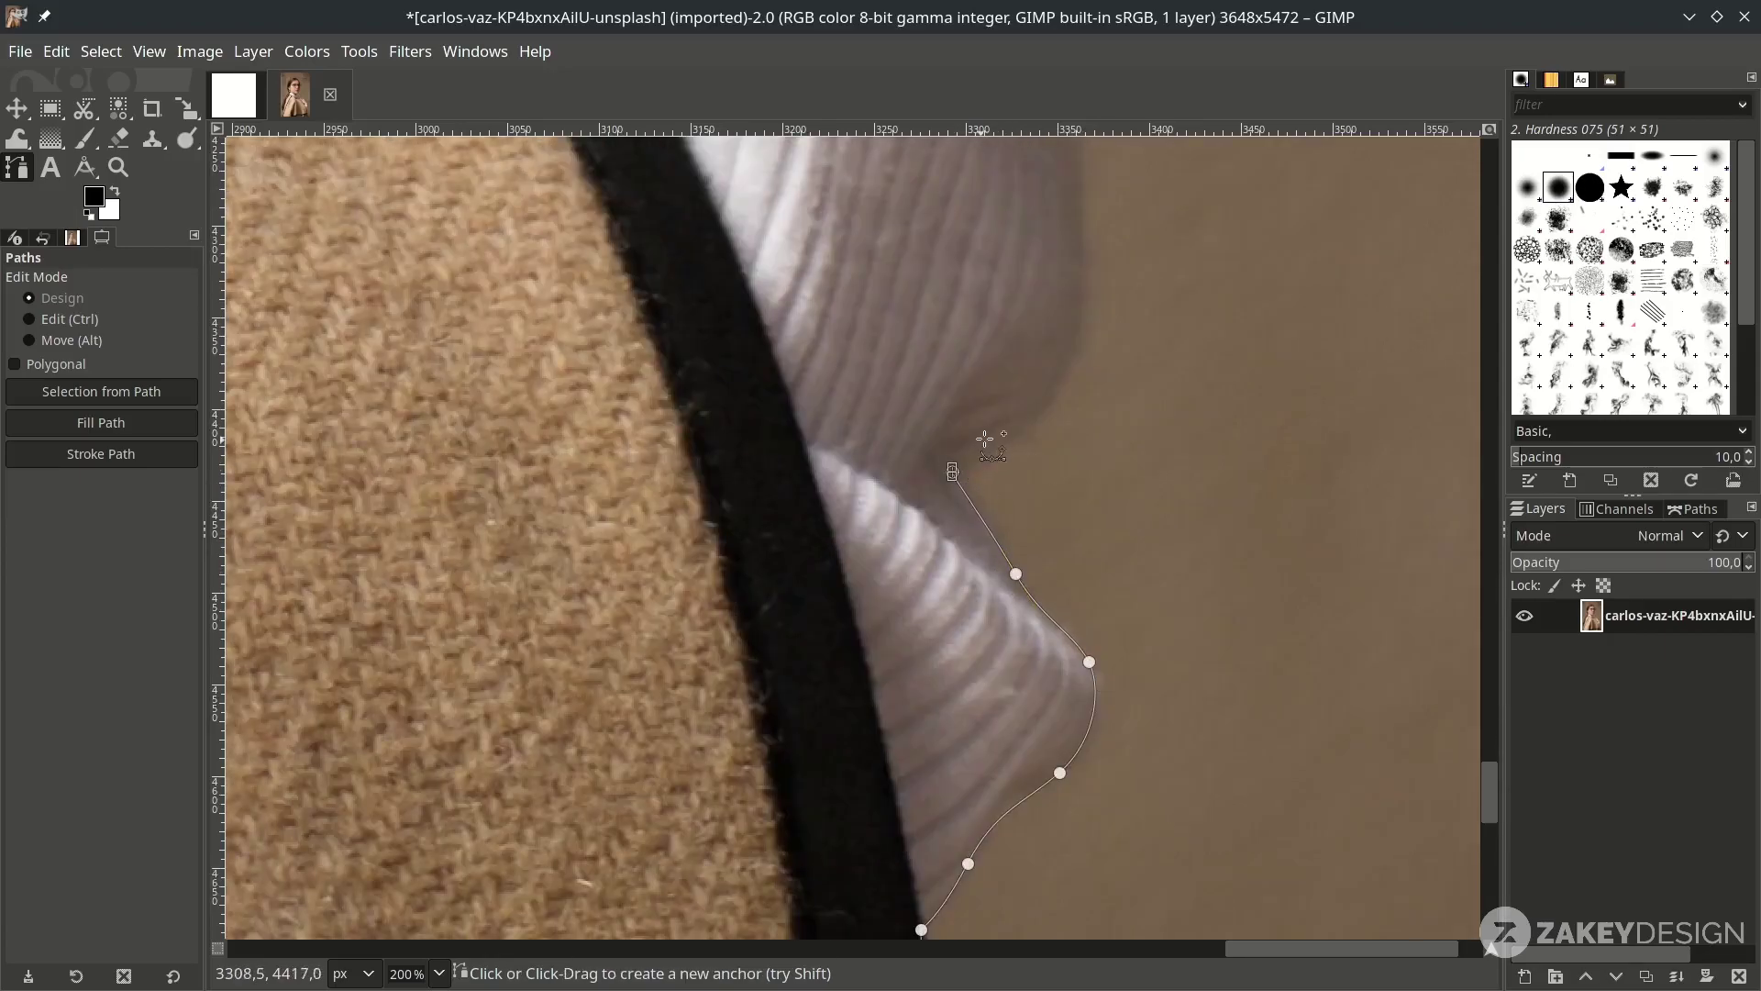
ctrl+scroll(1088, 290, down, 1)
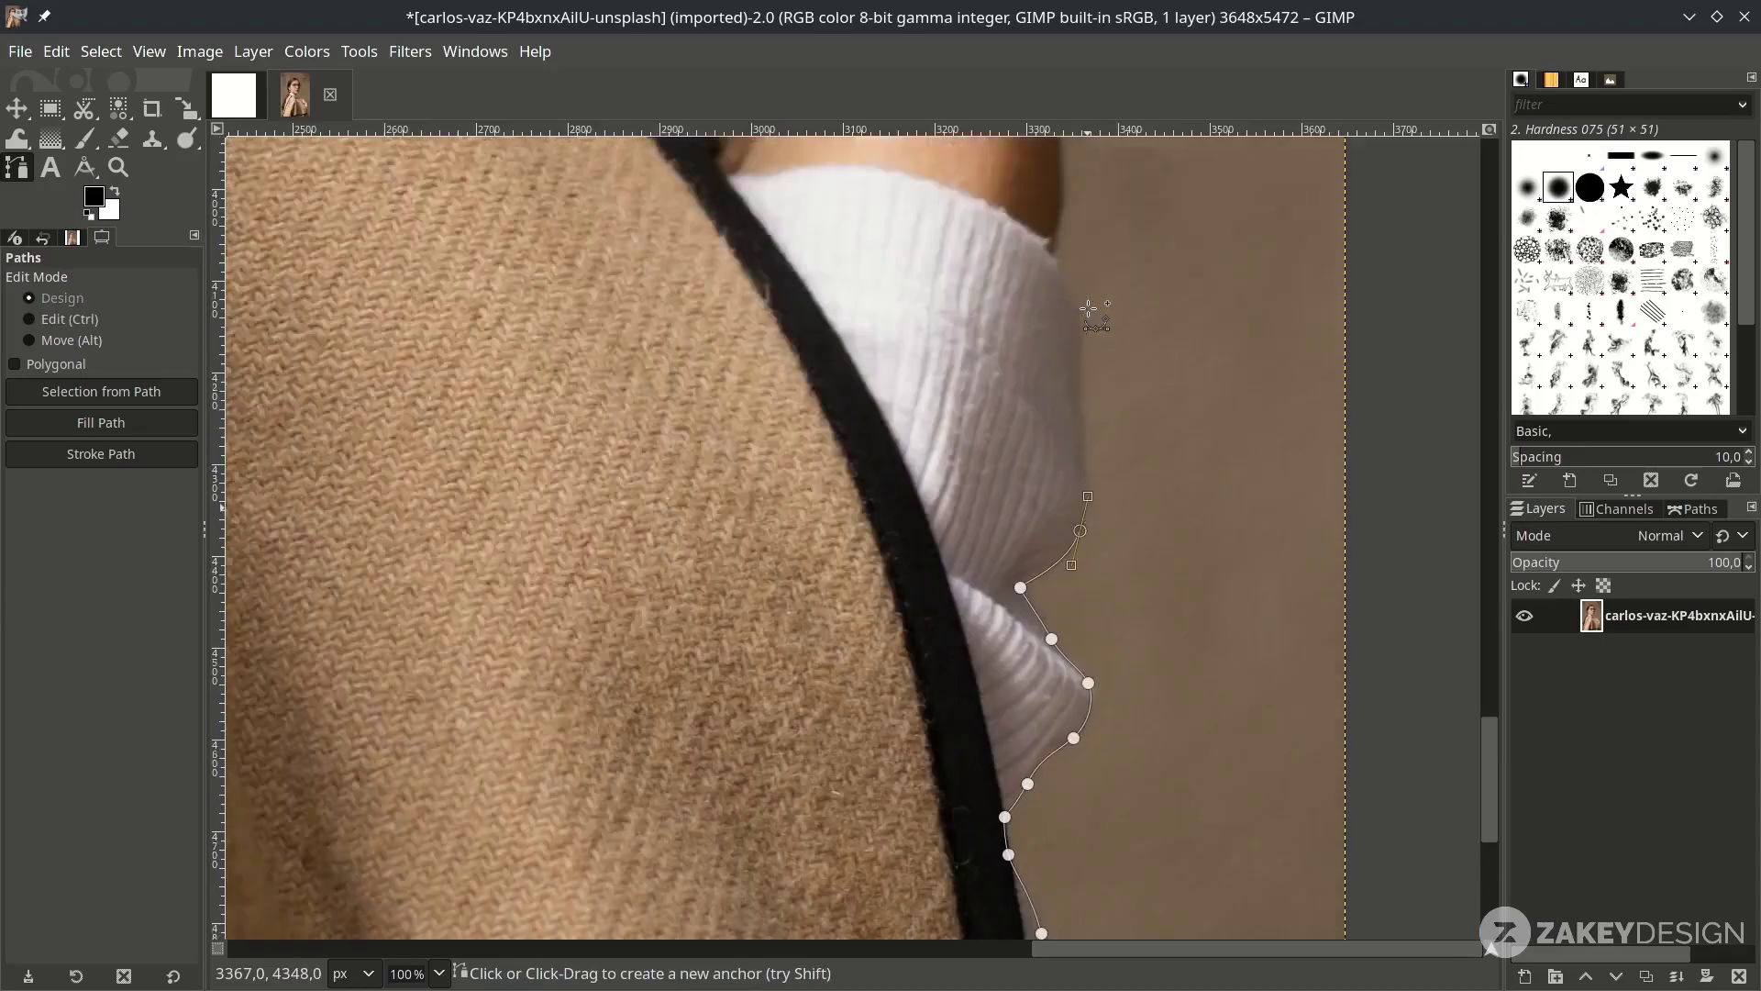
scroll(1029, 580, up, 8)
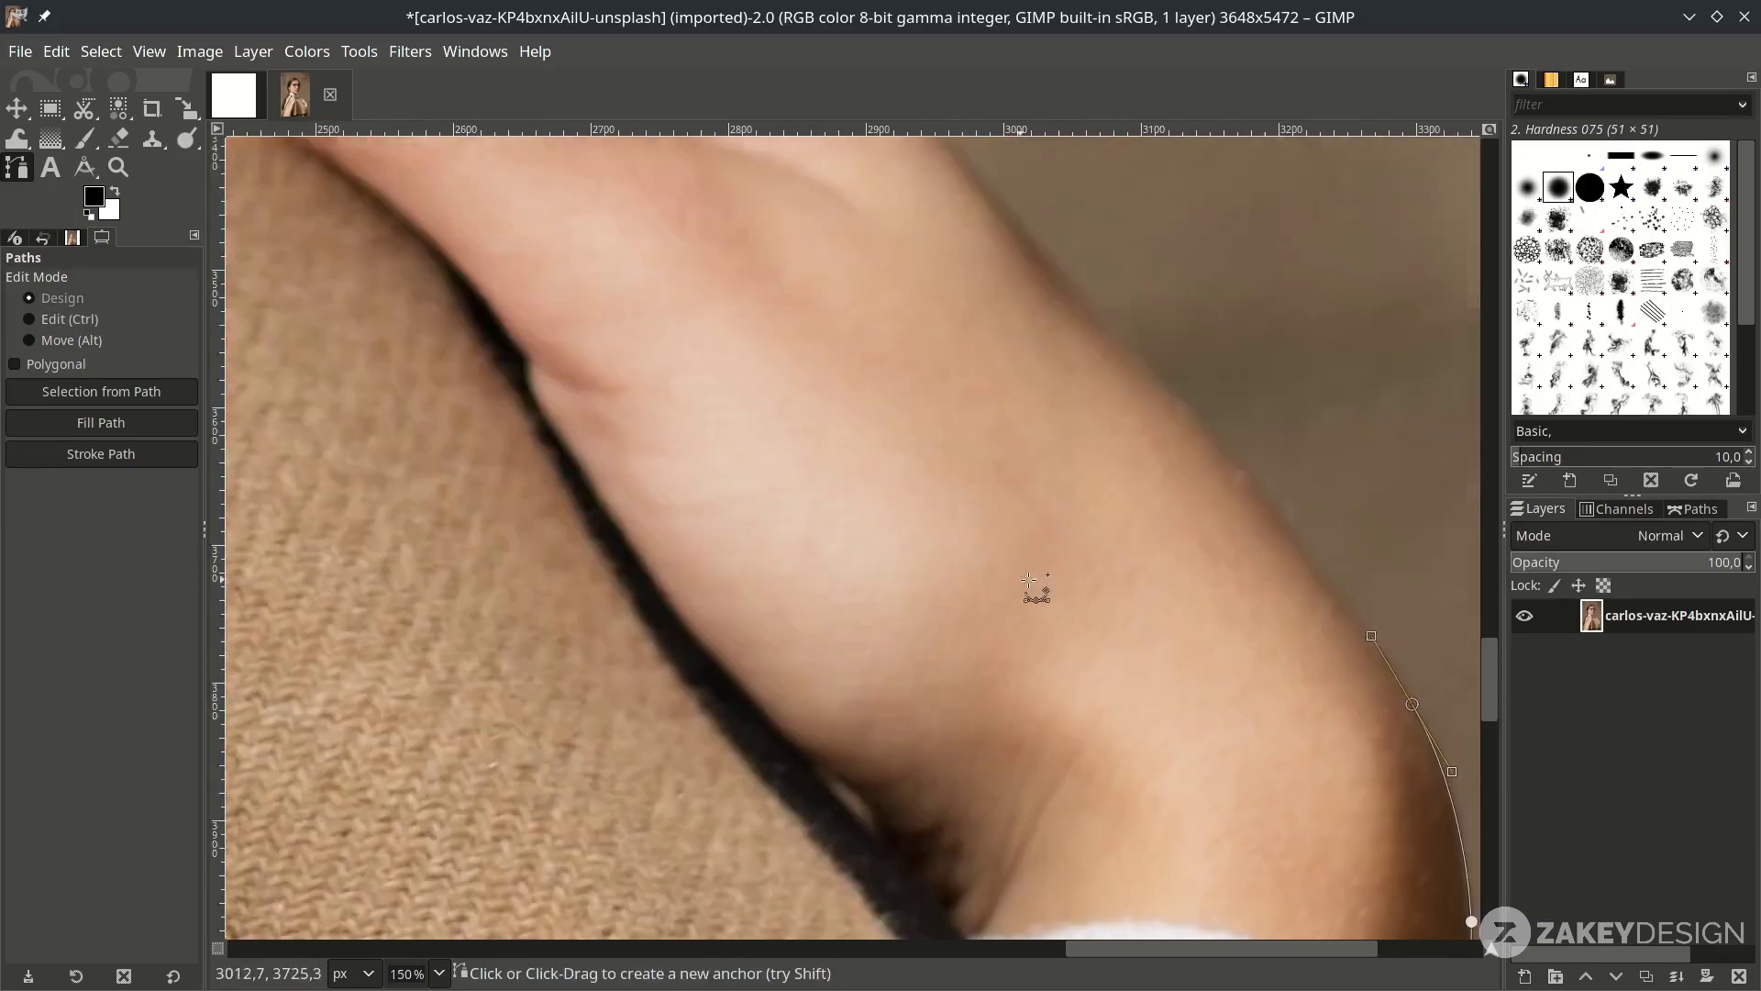
Continue the path along the forearm, the back of the hand and the fingers
scroll(1030, 580, up, 6)
click(868, 652)
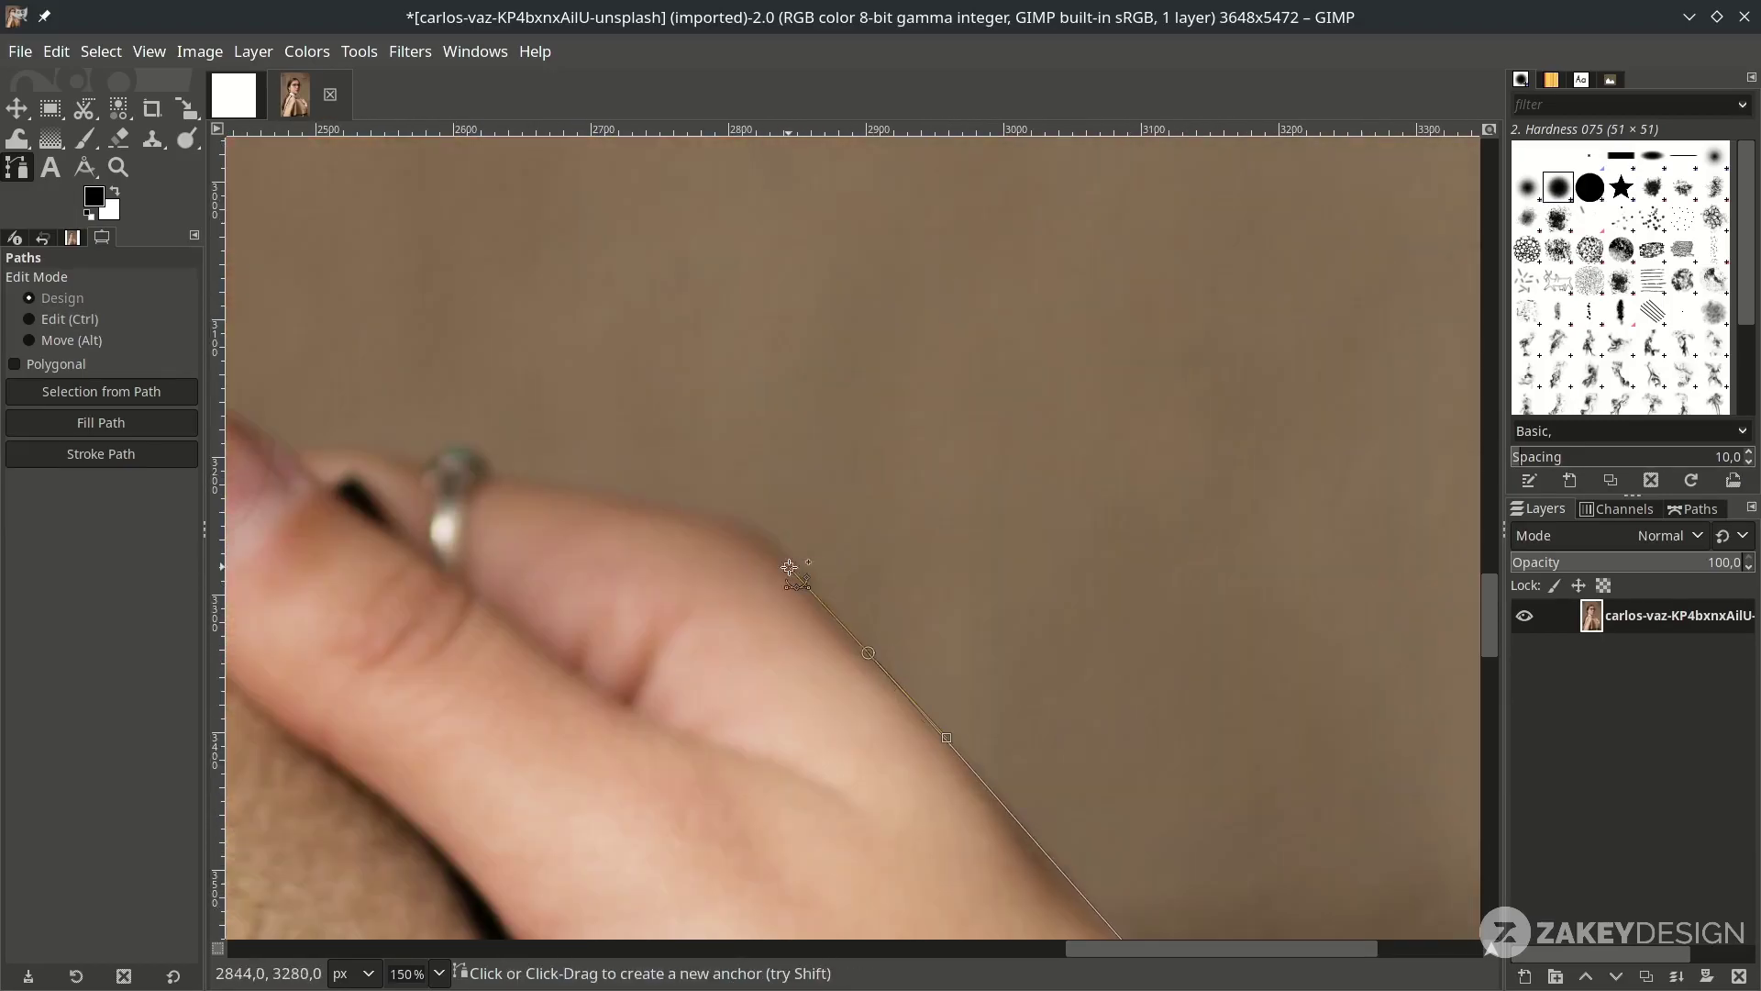
ctrl+scroll(697, 525, up, 1)
click(778, 465)
click(697, 426)
scroll(647, 431, left, 4)
click(858, 546)
Continue the path past the white collar, up the neck and around the chin
ctrl+scroll(868, 554, down, 2)
ctrl+scroll(868, 556, up, 2)
mouse_move(798, 652)
mouse_down()
mouse_move(712, 661)
mouse_move(728, 609)
mouse_up()
scroll(711, 660, left, 2)
click(1025, 321)
ctrl+scroll(1018, 321, down, 1)
scroll(817, 478, up, 4)
drag(1041, 481, 1101, 448)
ctrl+scroll(1102, 449, up, 1)
drag(901, 527, 965, 433)
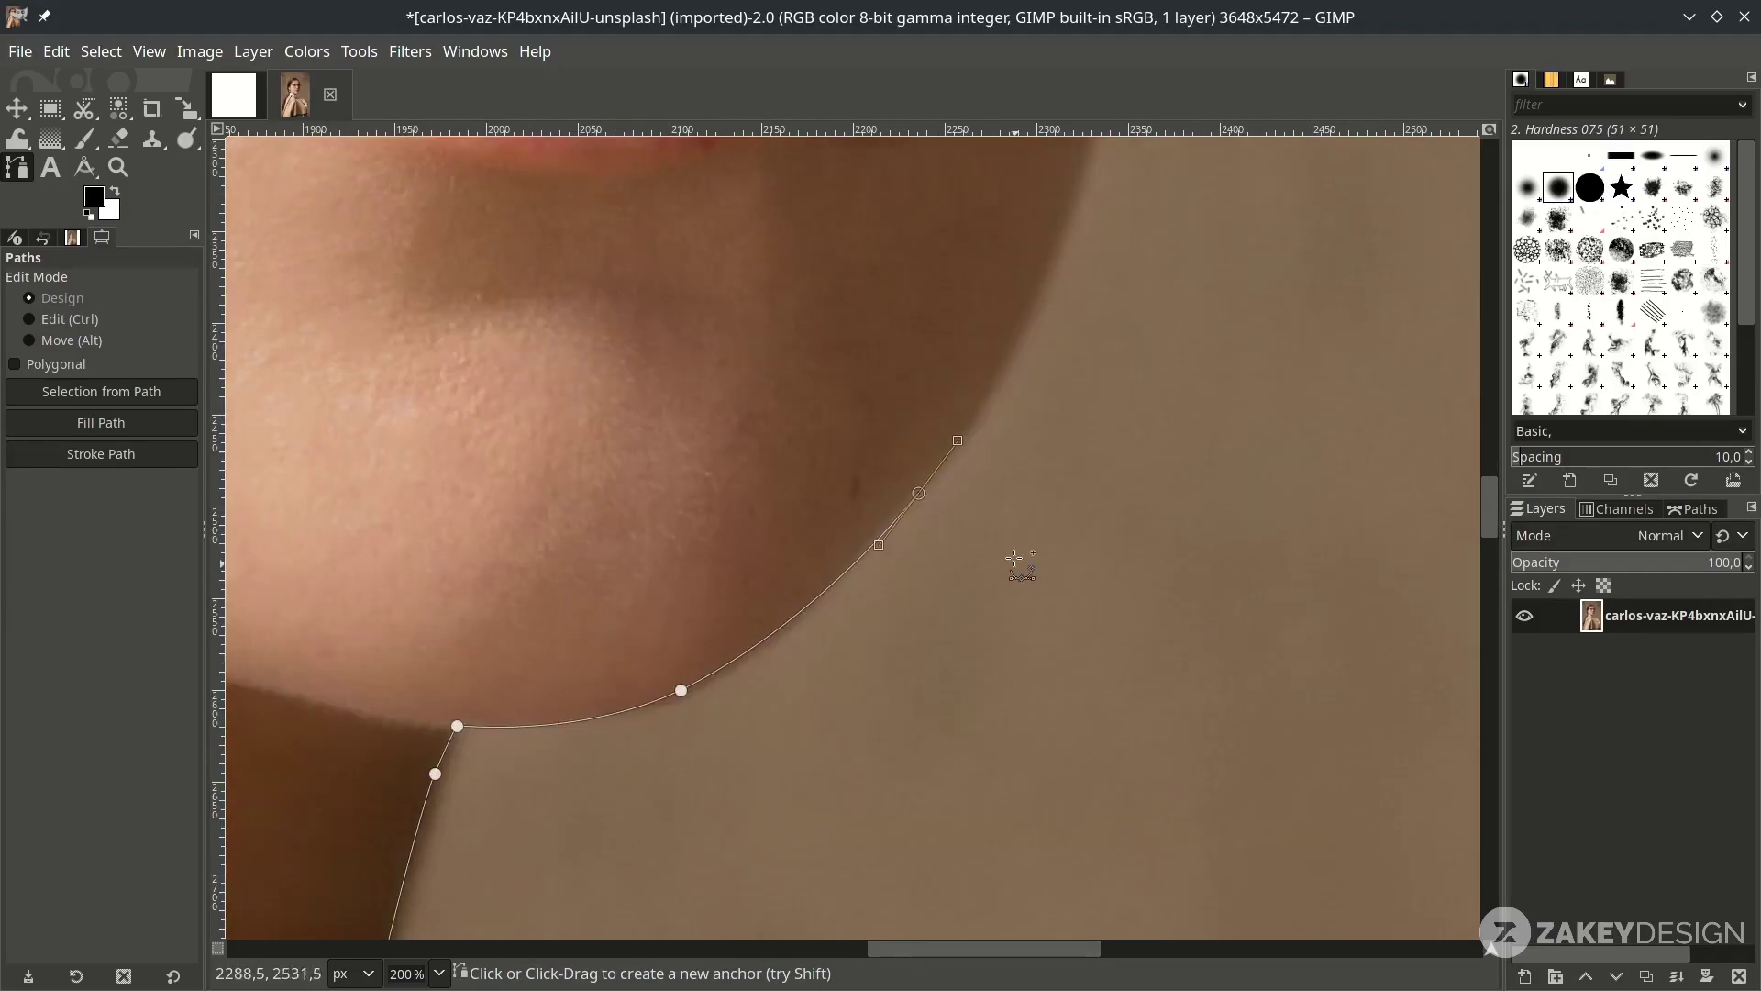
Continue the path up the cheek and around the outer corner of the glasses frame
scroll(1015, 566, up, 12)
click(919, 484)
click(935, 395)
scroll(935, 395, up, 5)
drag(810, 564, 849, 431)
scroll(854, 425, up, 2)
drag(863, 498, 884, 468)
click(935, 448)
ctrl+scroll(947, 394, up, 1)
click(932, 354)
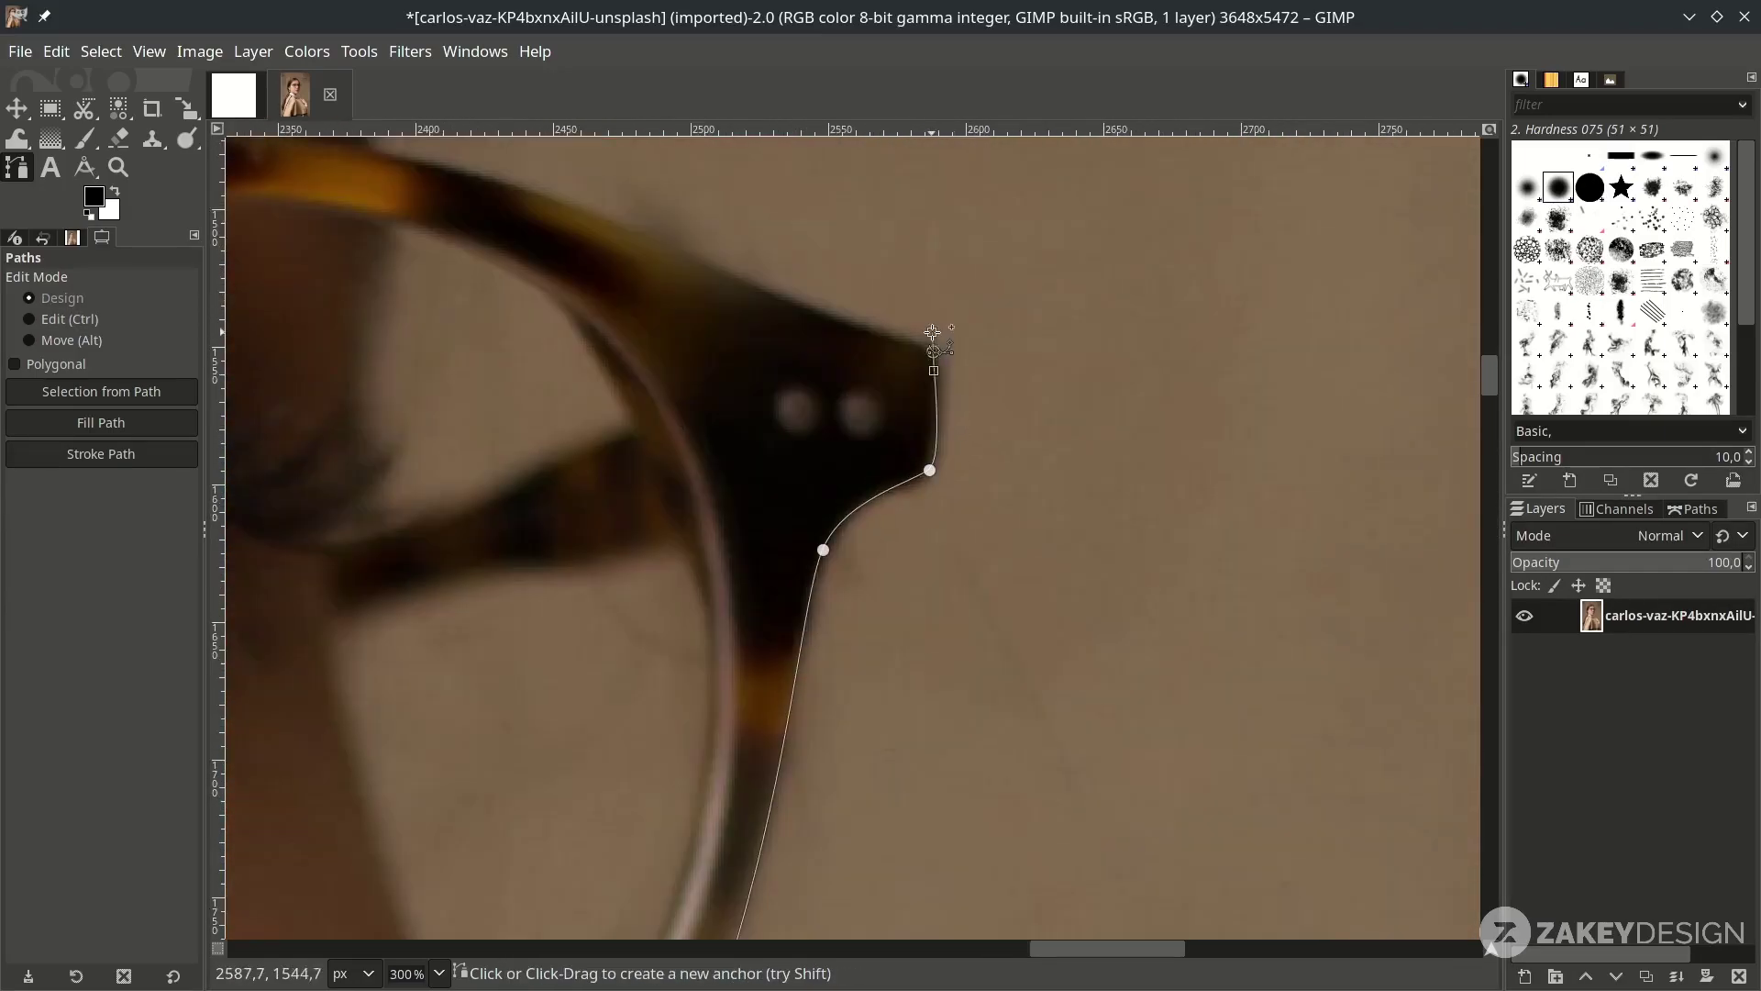
drag(735, 275, 717, 264)
Continue the path up the side of the forehead and over the hair to the parting
ctrl+scroll(704, 346, down, 3)
scroll(1156, 554, up, 5)
drag(1056, 575, 1049, 546)
click(993, 485)
click(873, 351)
click(731, 294)
drag(577, 221, 516, 228)
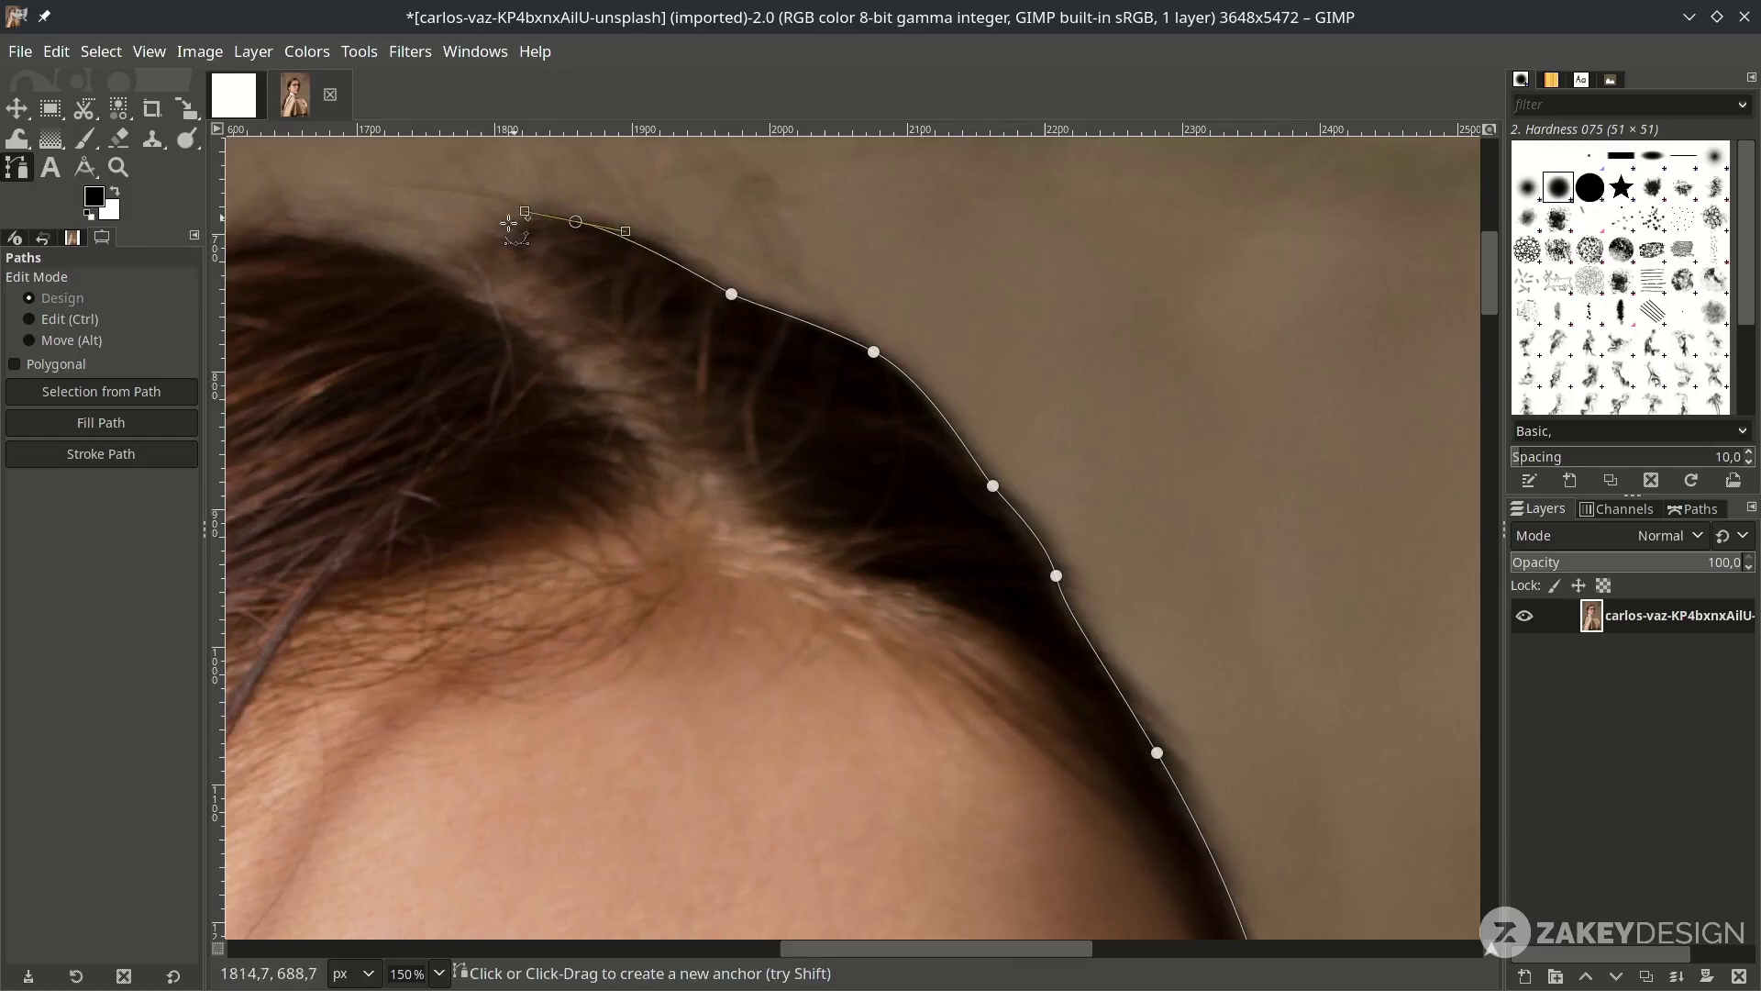
Continue the path down the back of the head along the hair behind the ear
ctrl+scroll(517, 229, down, 1)
scroll(642, 321, left, 7)
scroll(743, 458, down, 9)
drag(730, 382, 719, 420)
click(738, 514)
scroll(794, 541, down, 6)
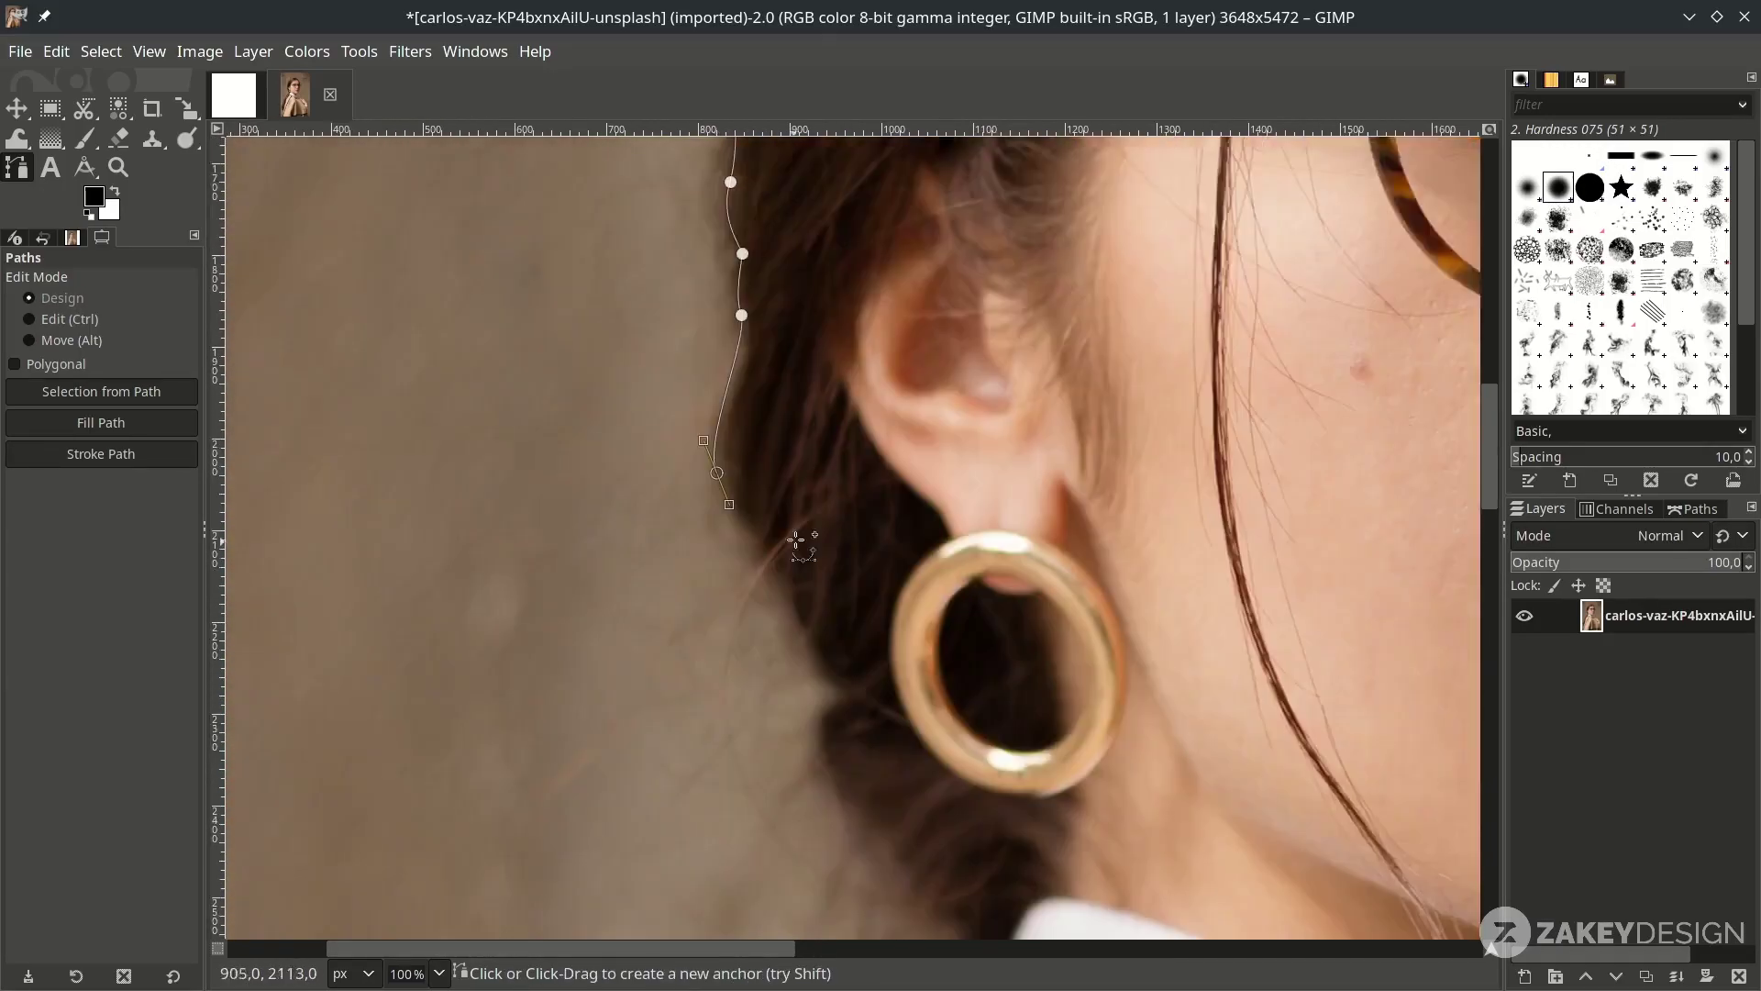
Continue the path from the hair beside the earring past the nape to the upper part of the ponytail
drag(936, 488, 967, 573)
scroll(954, 551, down, 6)
click(683, 338)
scroll(683, 337, left, 2)
drag(863, 321, 826, 376)
drag(660, 616, 586, 709)
Trace the outer edge of the ponytail down along its widest part
ctrl+scroll(505, 642, down, 2)
scroll(504, 551, down, 5)
click(511, 429)
click(456, 571)
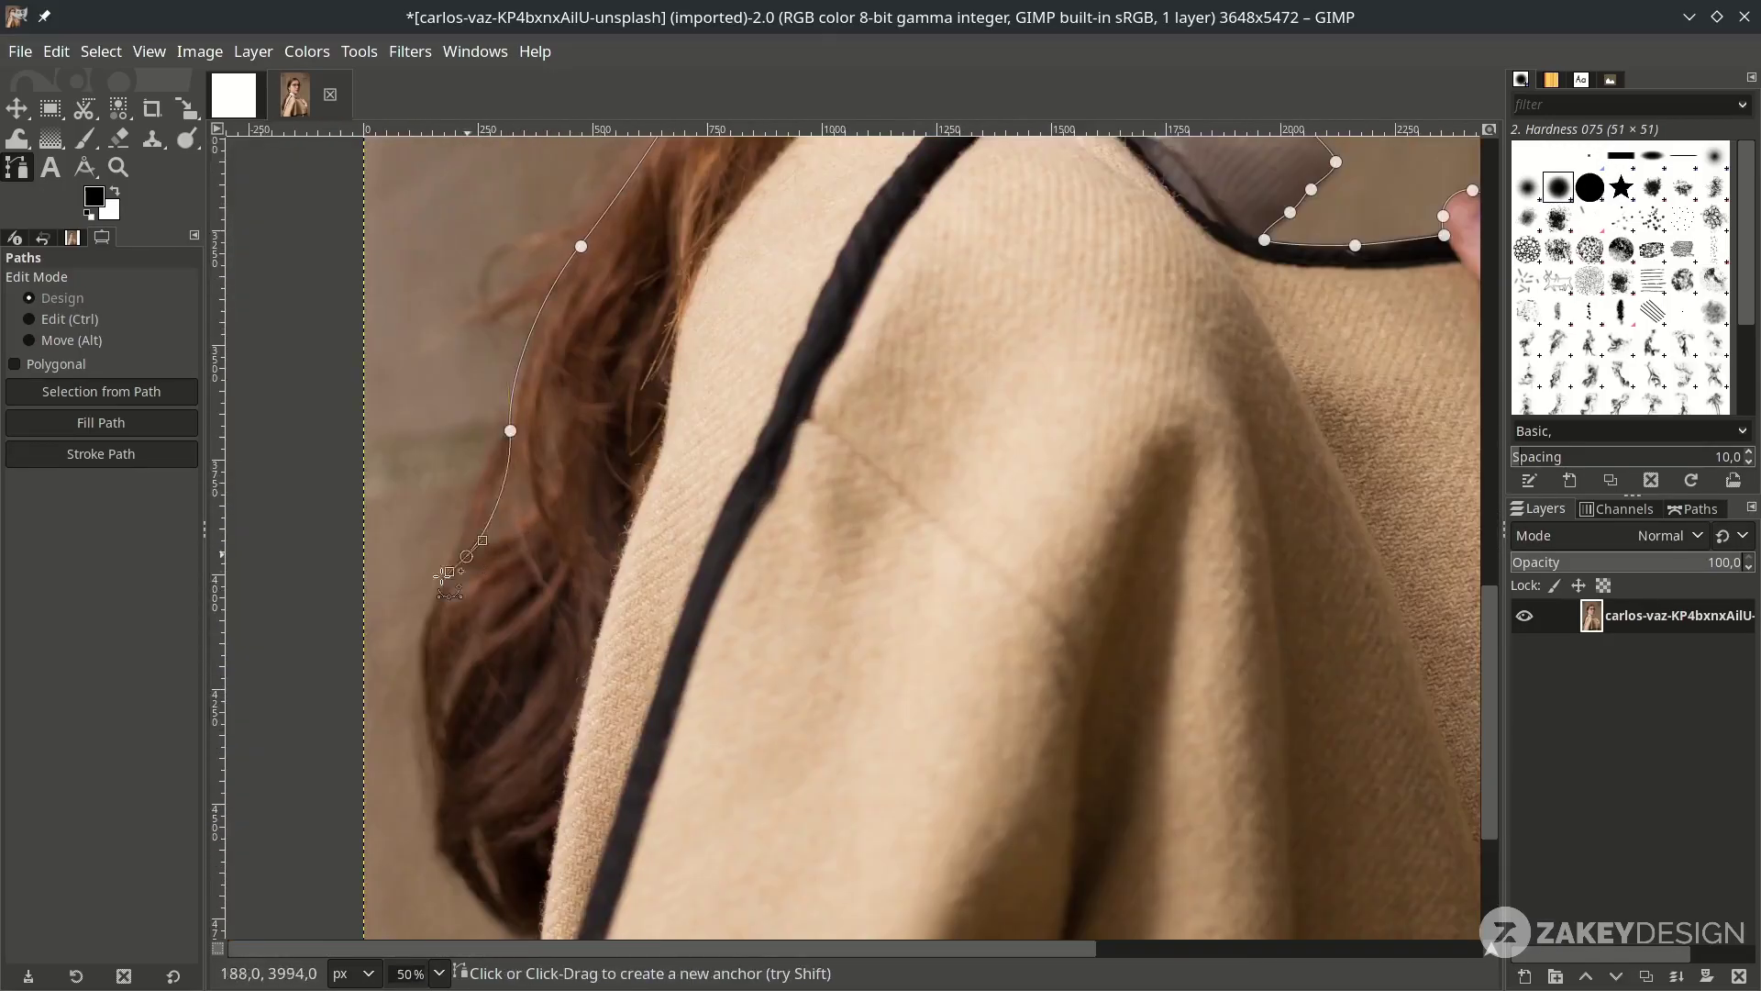
ctrl+scroll(523, 502, up, 1)
scroll(472, 477, down, 2)
drag(395, 593, 412, 660)
Continue the path around the ponytail's tip and down the cape's outer edge to the photo's bottom
ctrl+scroll(403, 661, up, 1)
scroll(440, 367, down, 3)
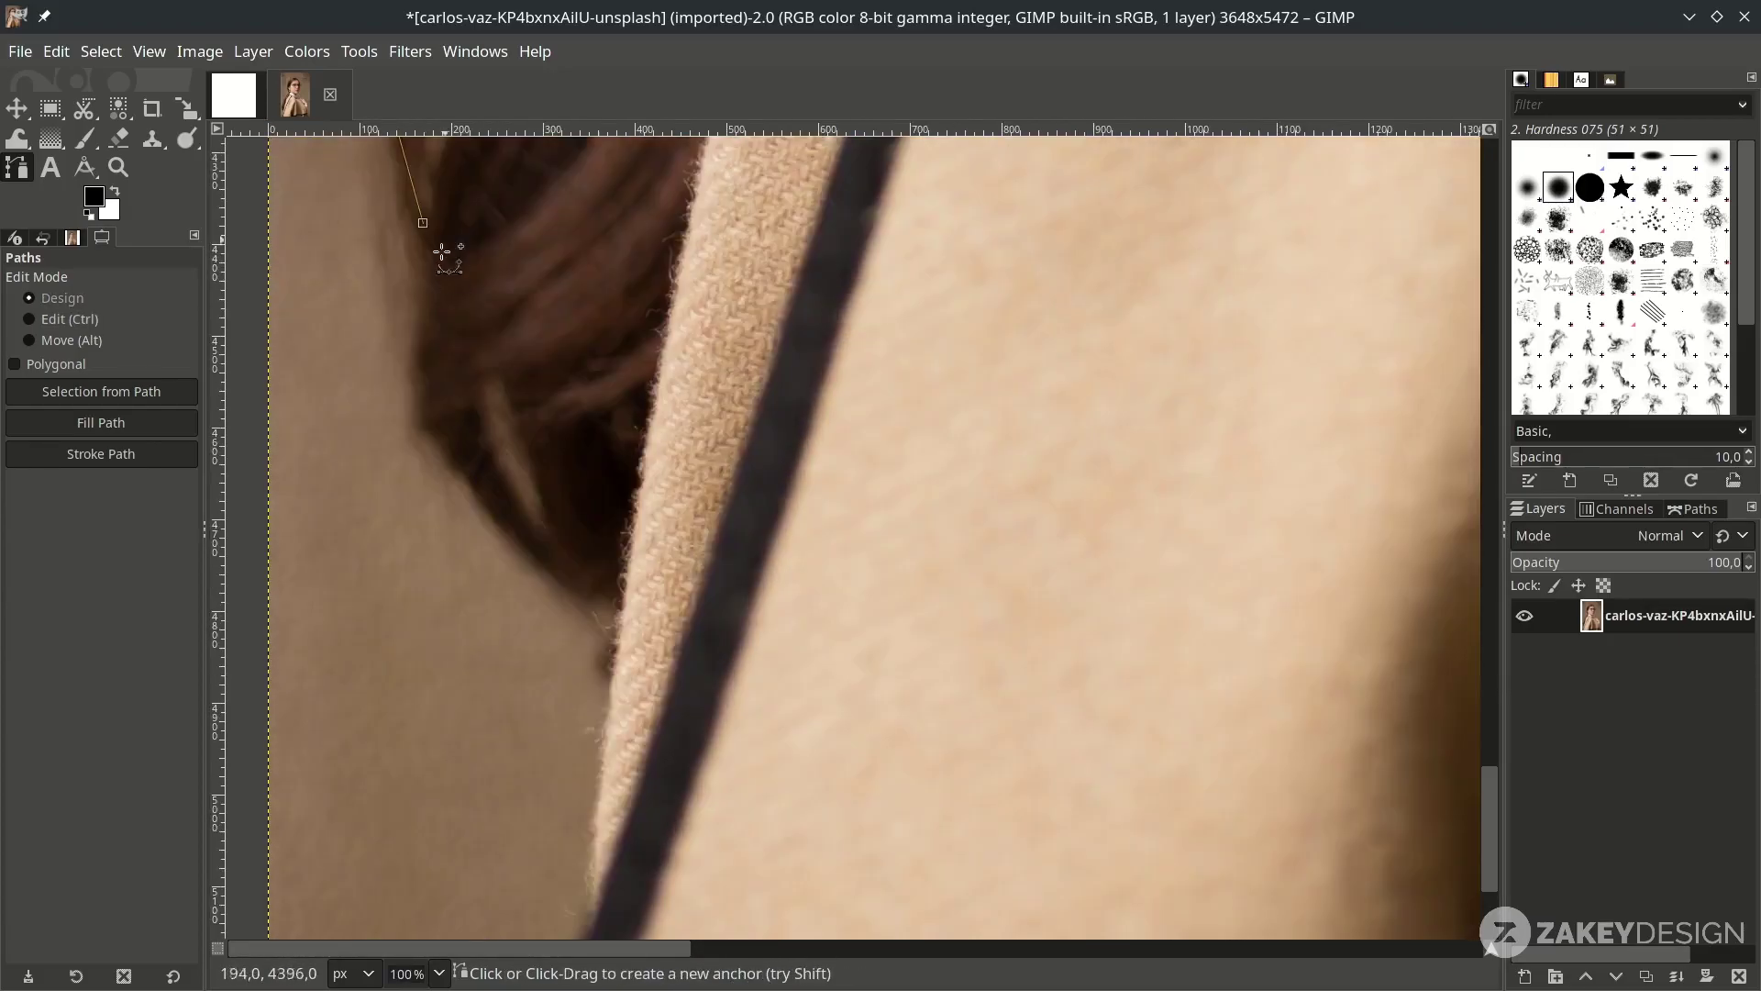
click(508, 510)
scroll(541, 514, down, 3)
click(596, 330)
click(584, 647)
Close the path below the photo's bottom edge at its starting anchor and turn it into a selection of the woman
ctrl+scroll(642, 642, down, 4)
drag(862, 821, 1220, 796)
ctrl+scroll(1183, 780, up, 5)
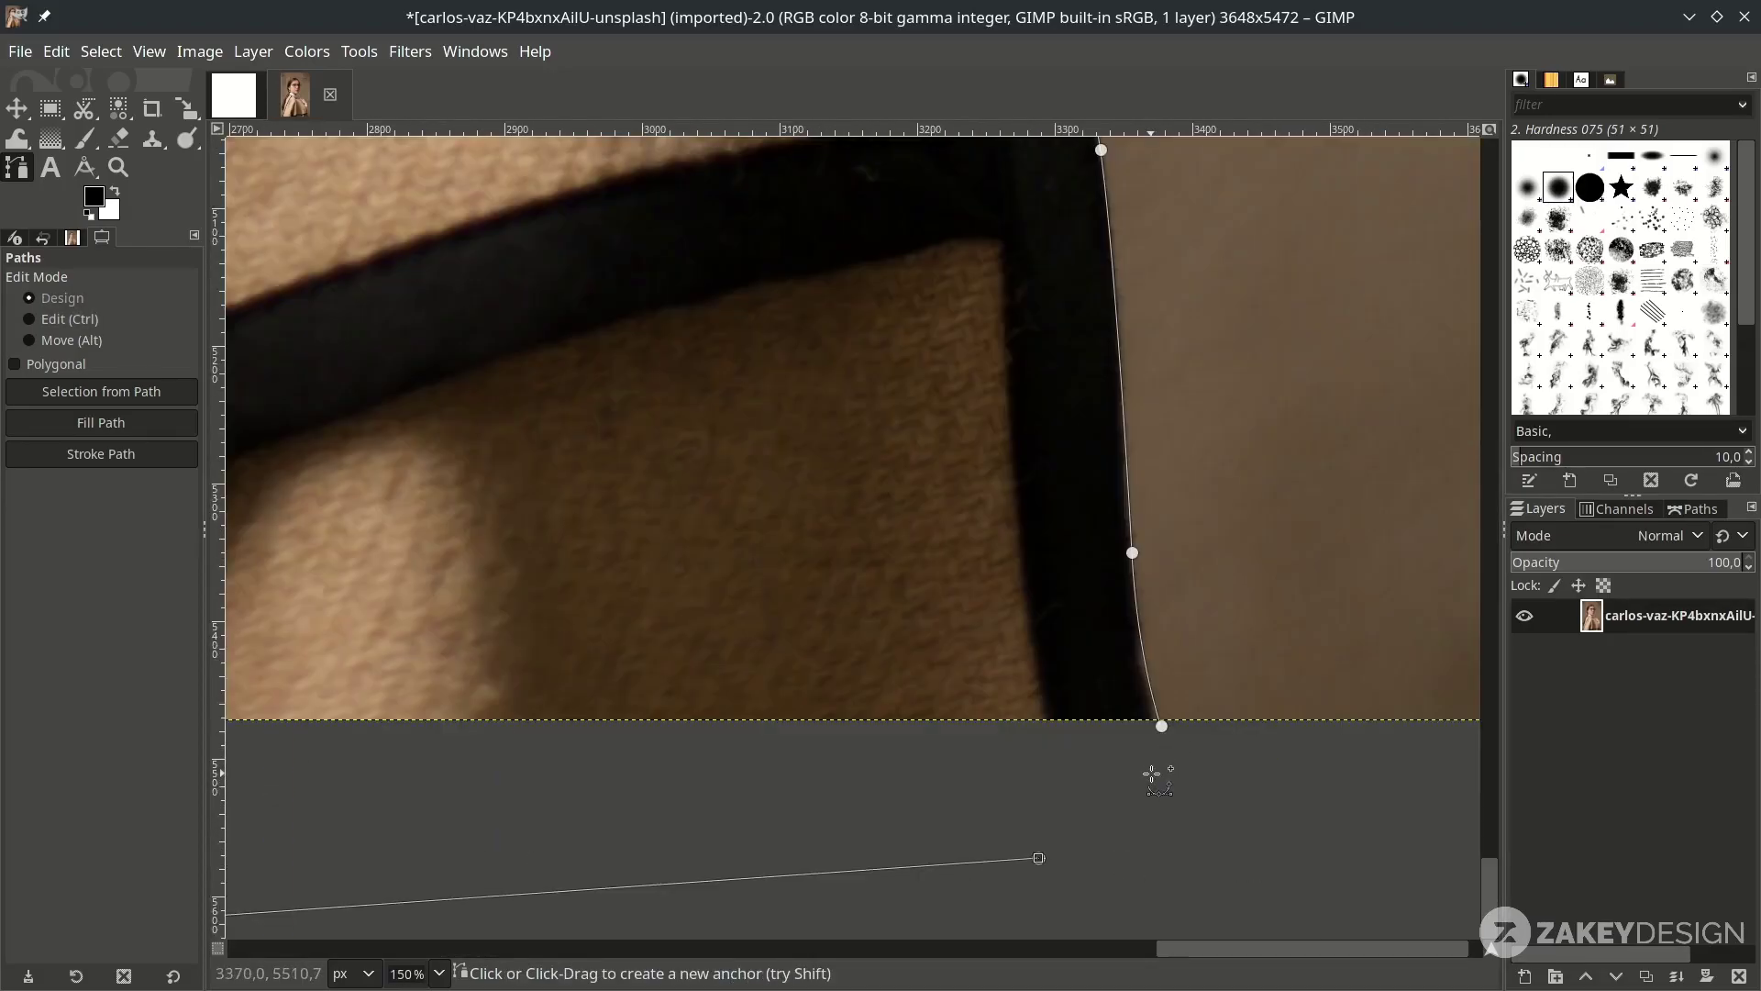
key(ctrl)
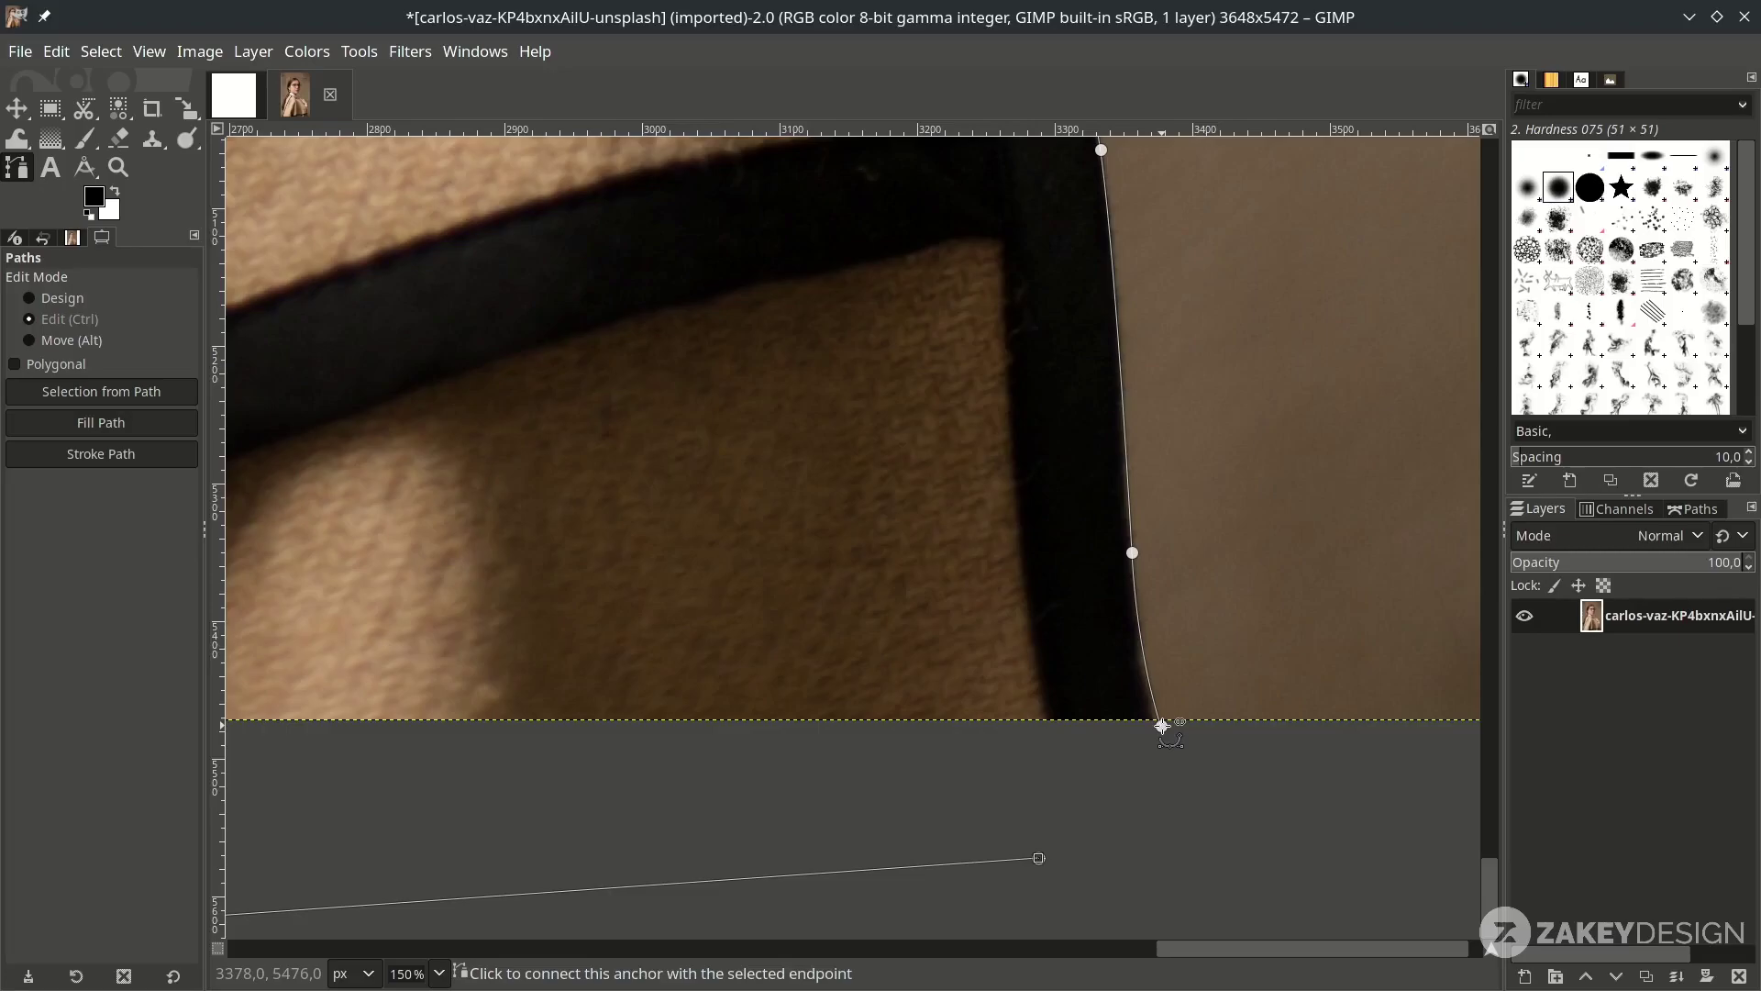
ctrl+click(1163, 725)
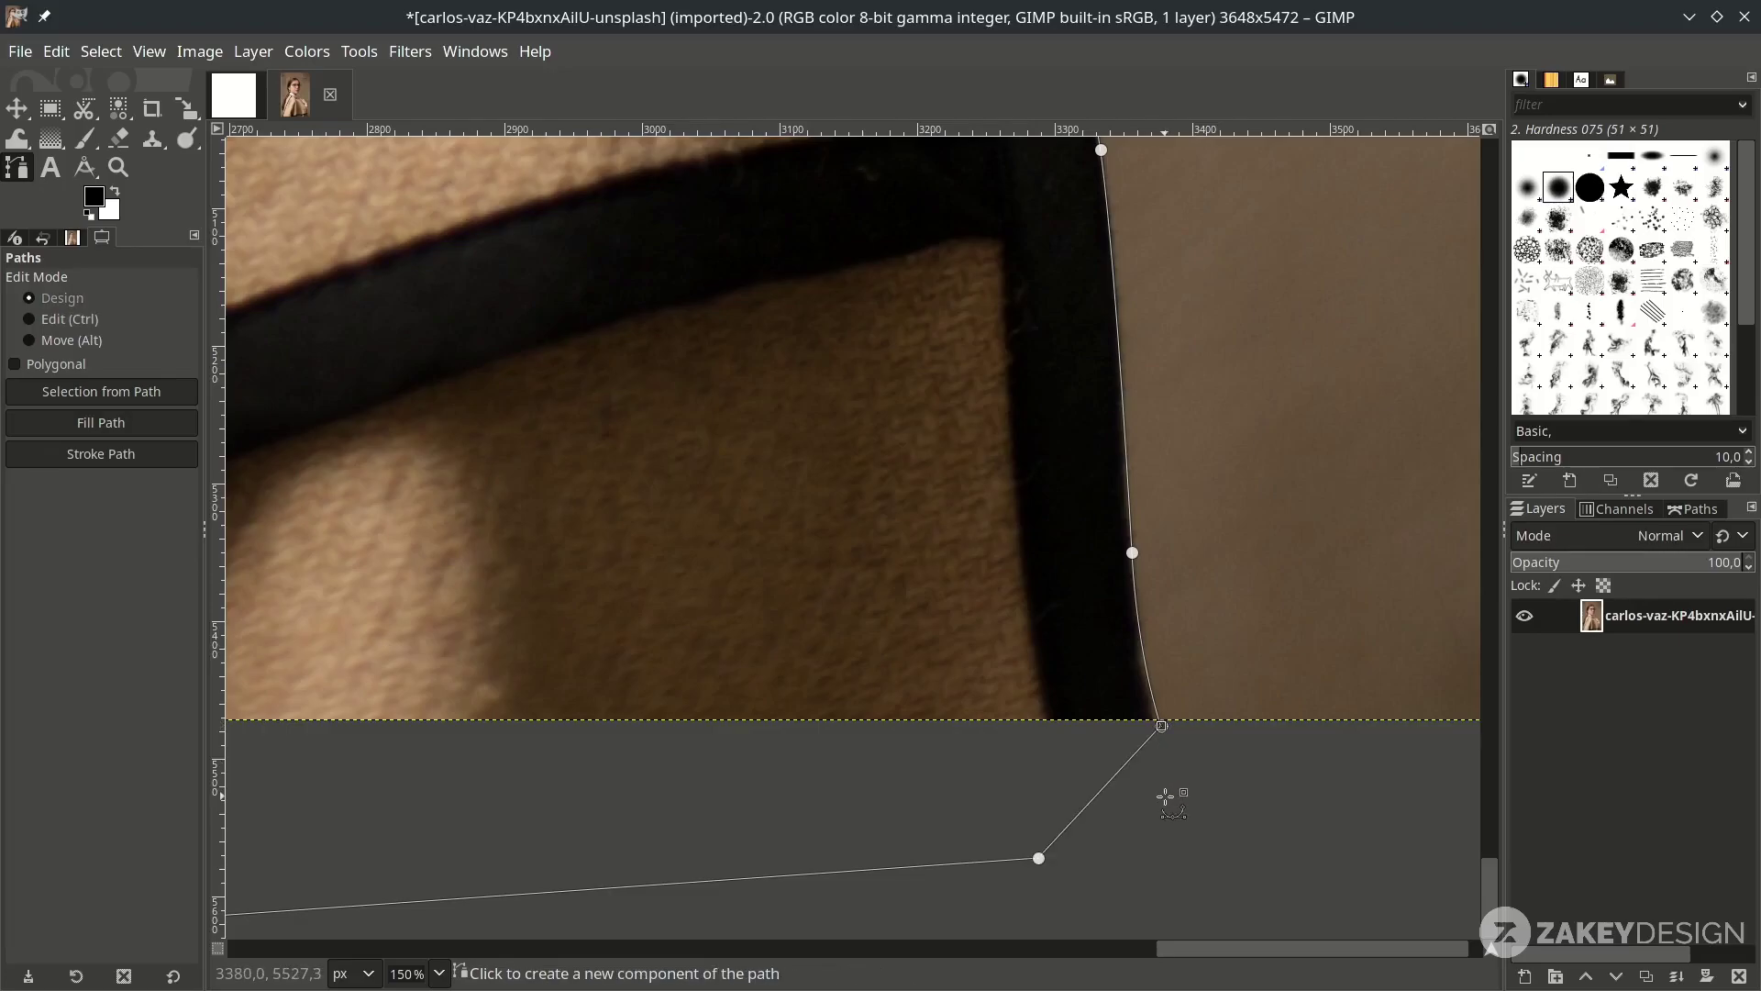
scroll(1165, 798, down, 7)
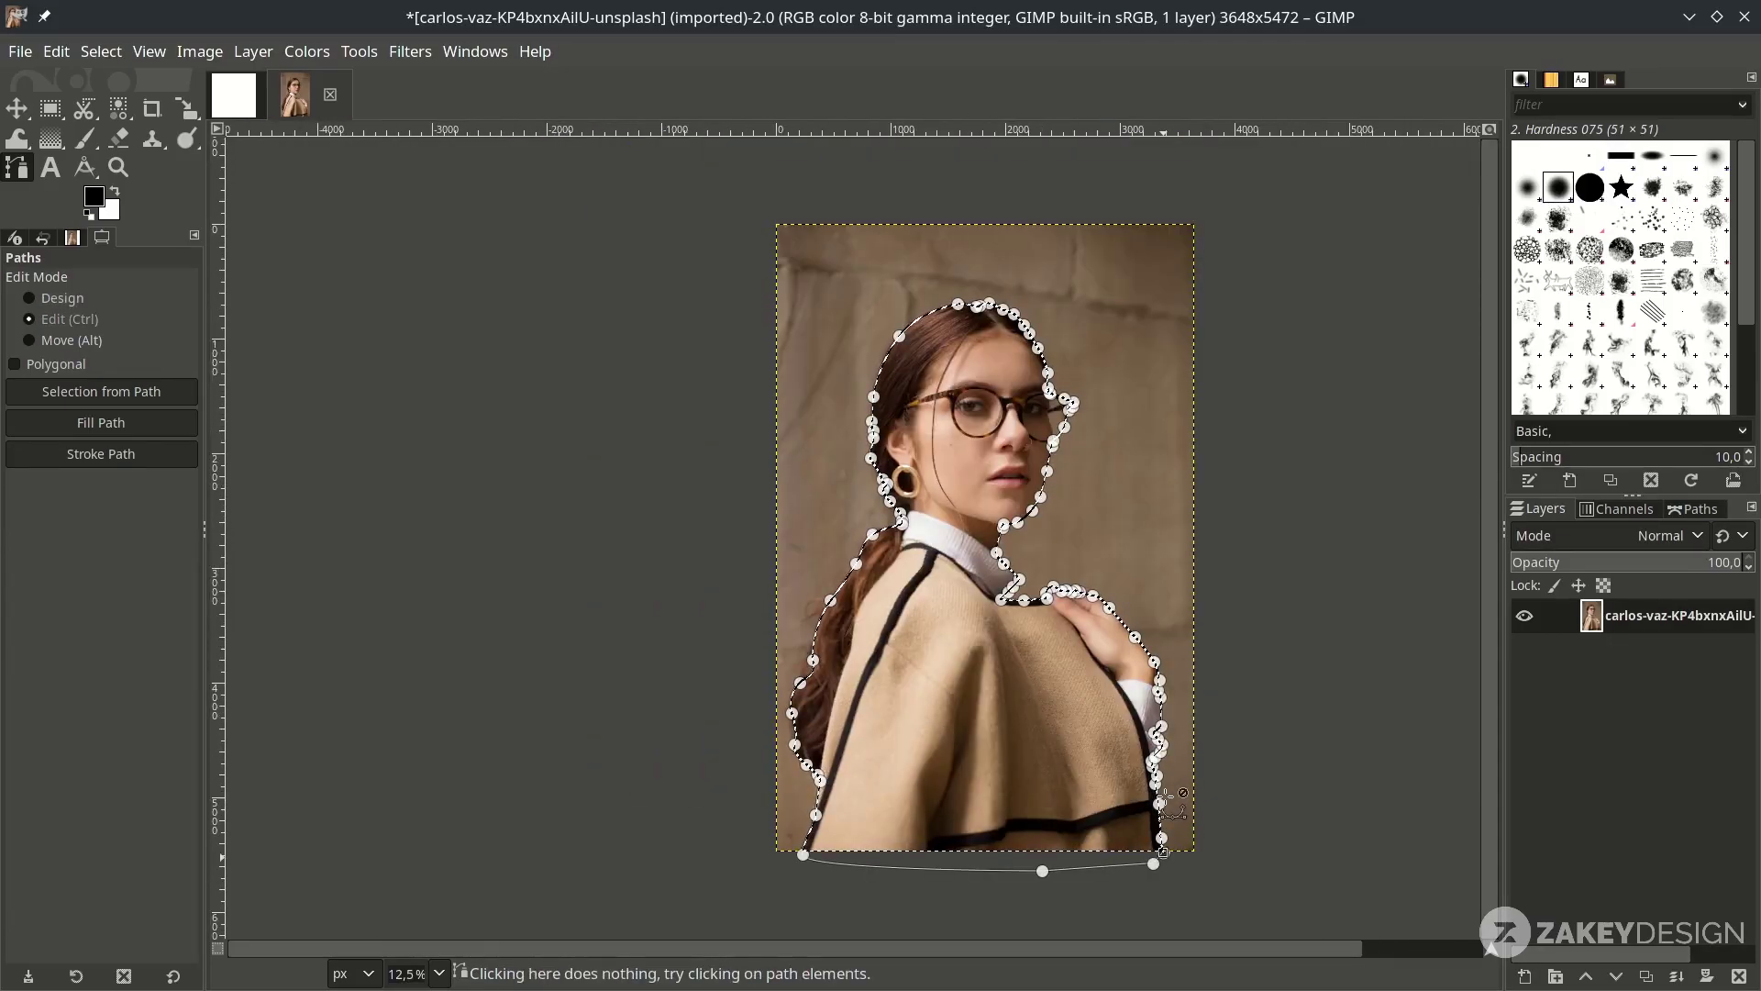
Copy the selected woman onto a new layer, clear the selection and hide the original photo layer
key(ctrl+c)
key(ctrl+v)
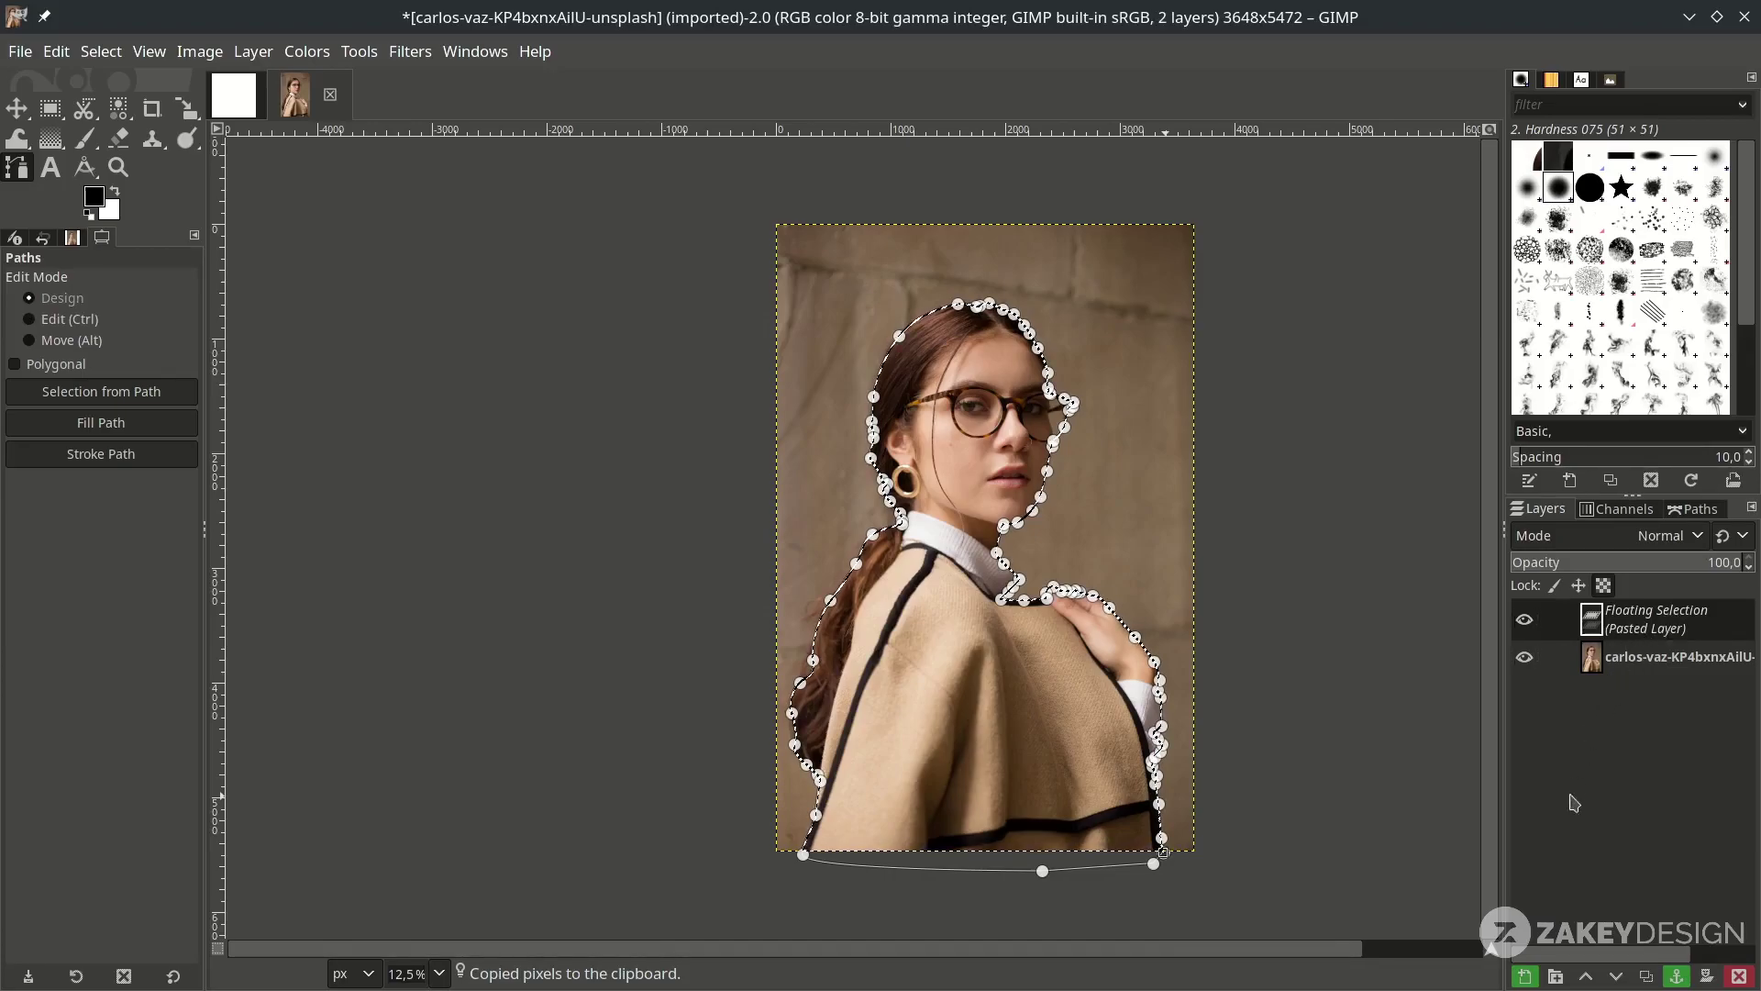
click(1525, 976)
click(1610, 655)
click(1621, 615)
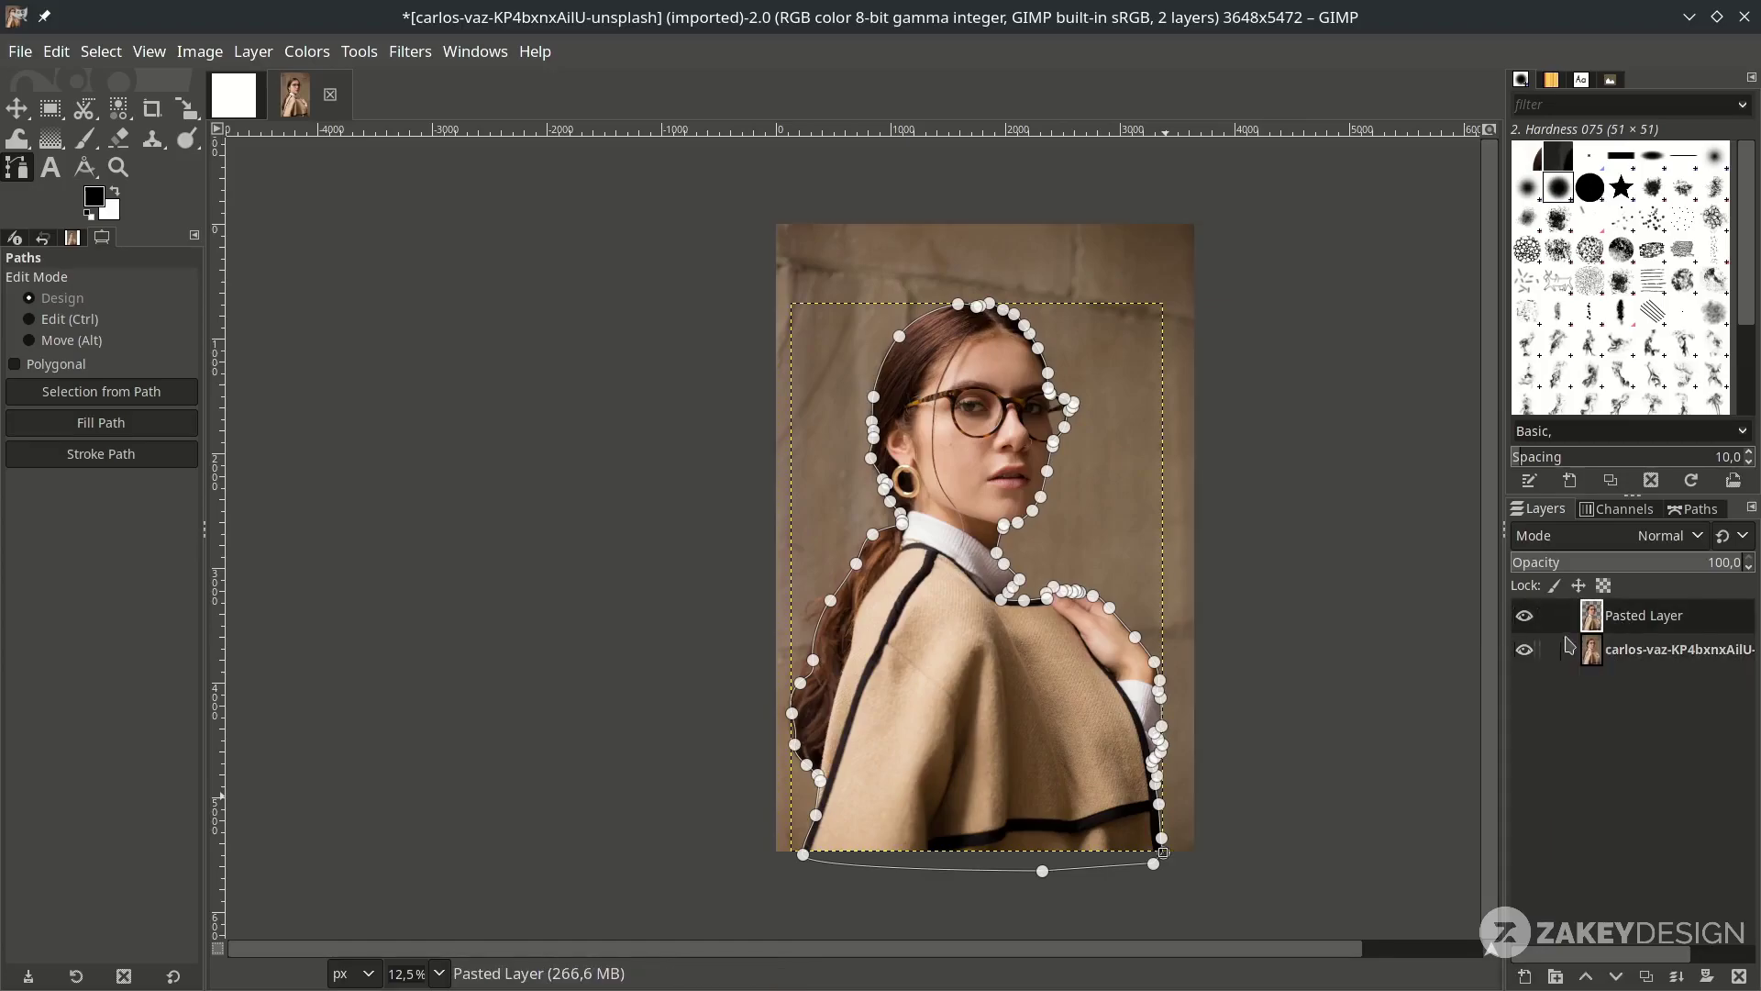
click(1525, 649)
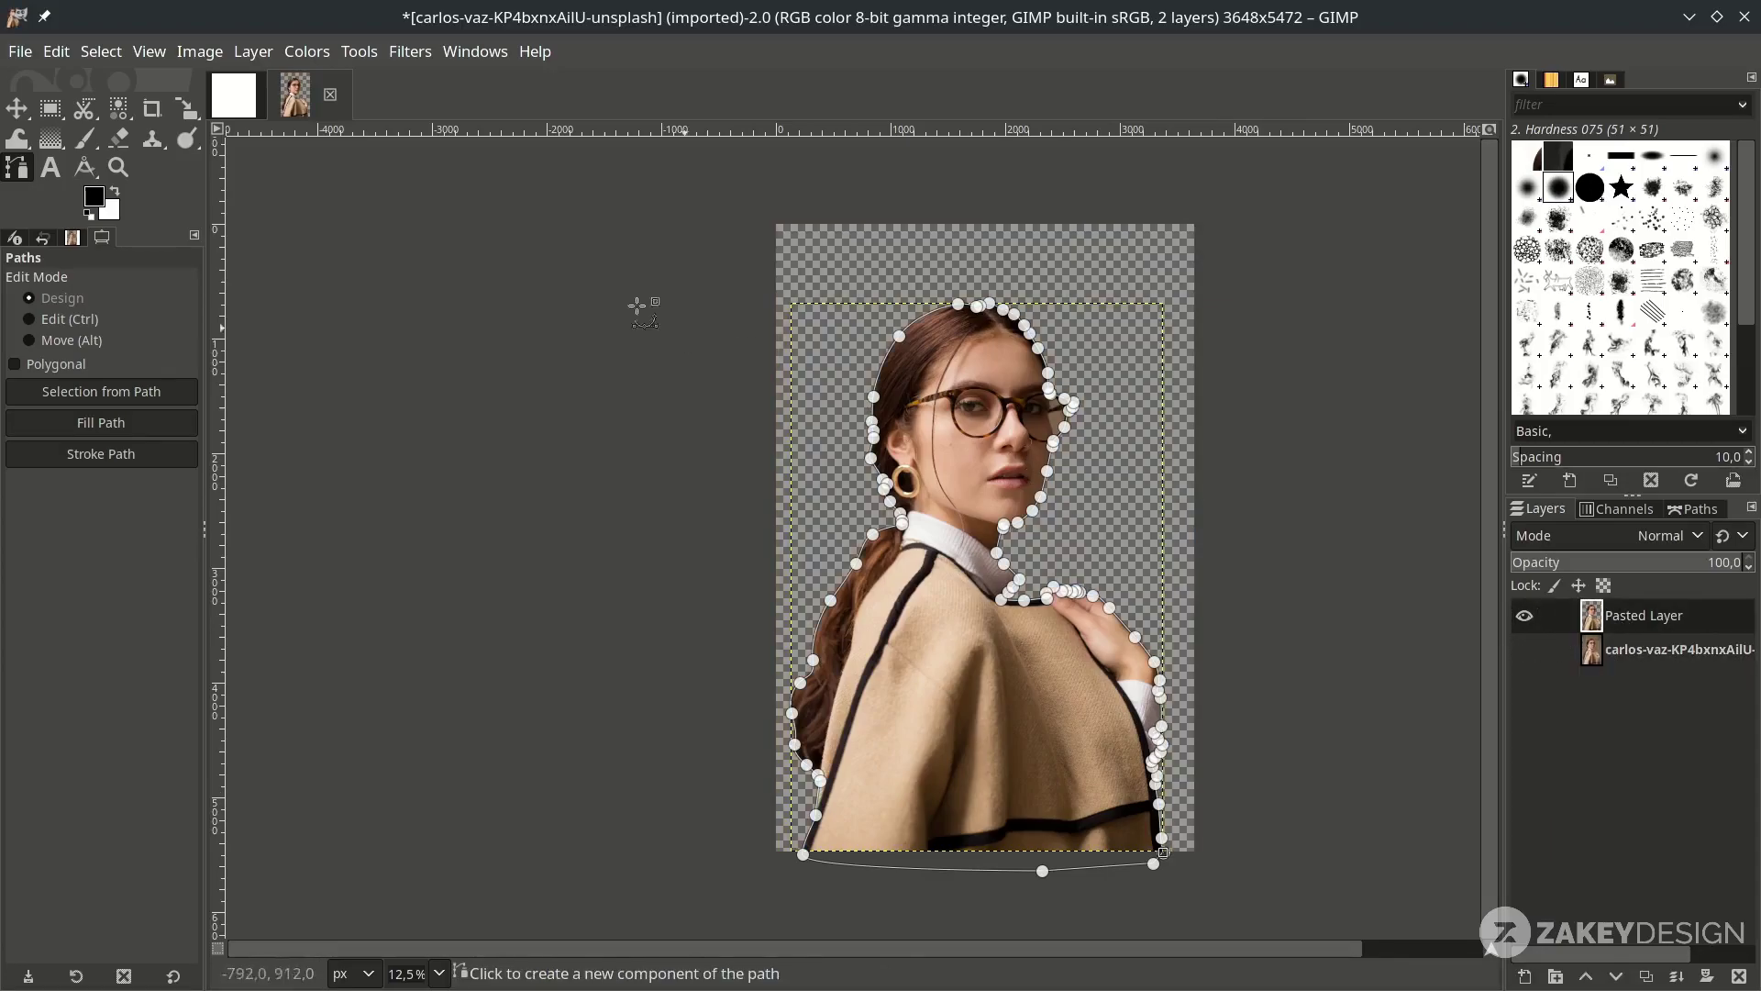
Start a new path along the underside of the glasses' temple arm seen through the outer lens
click(20, 111)
scroll(1114, 466, up, 3)
scroll(1059, 491, down, 3)
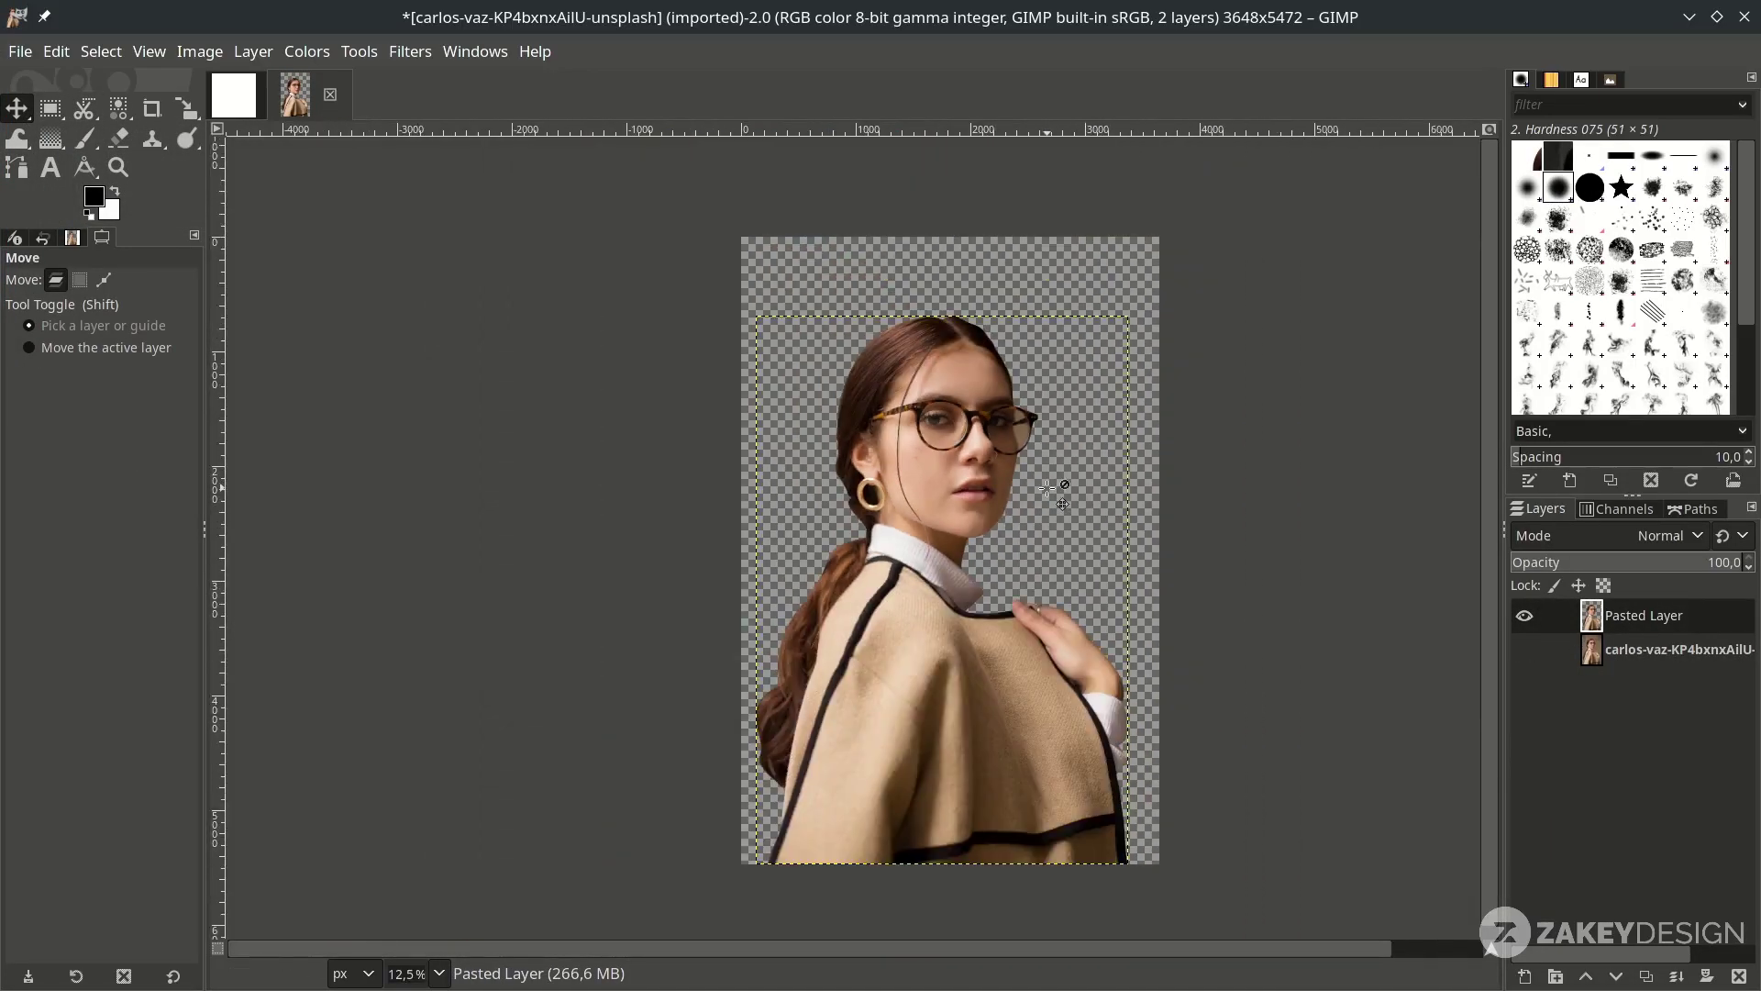
scroll(1026, 429, up, 6)
drag(1209, 378, 895, 576)
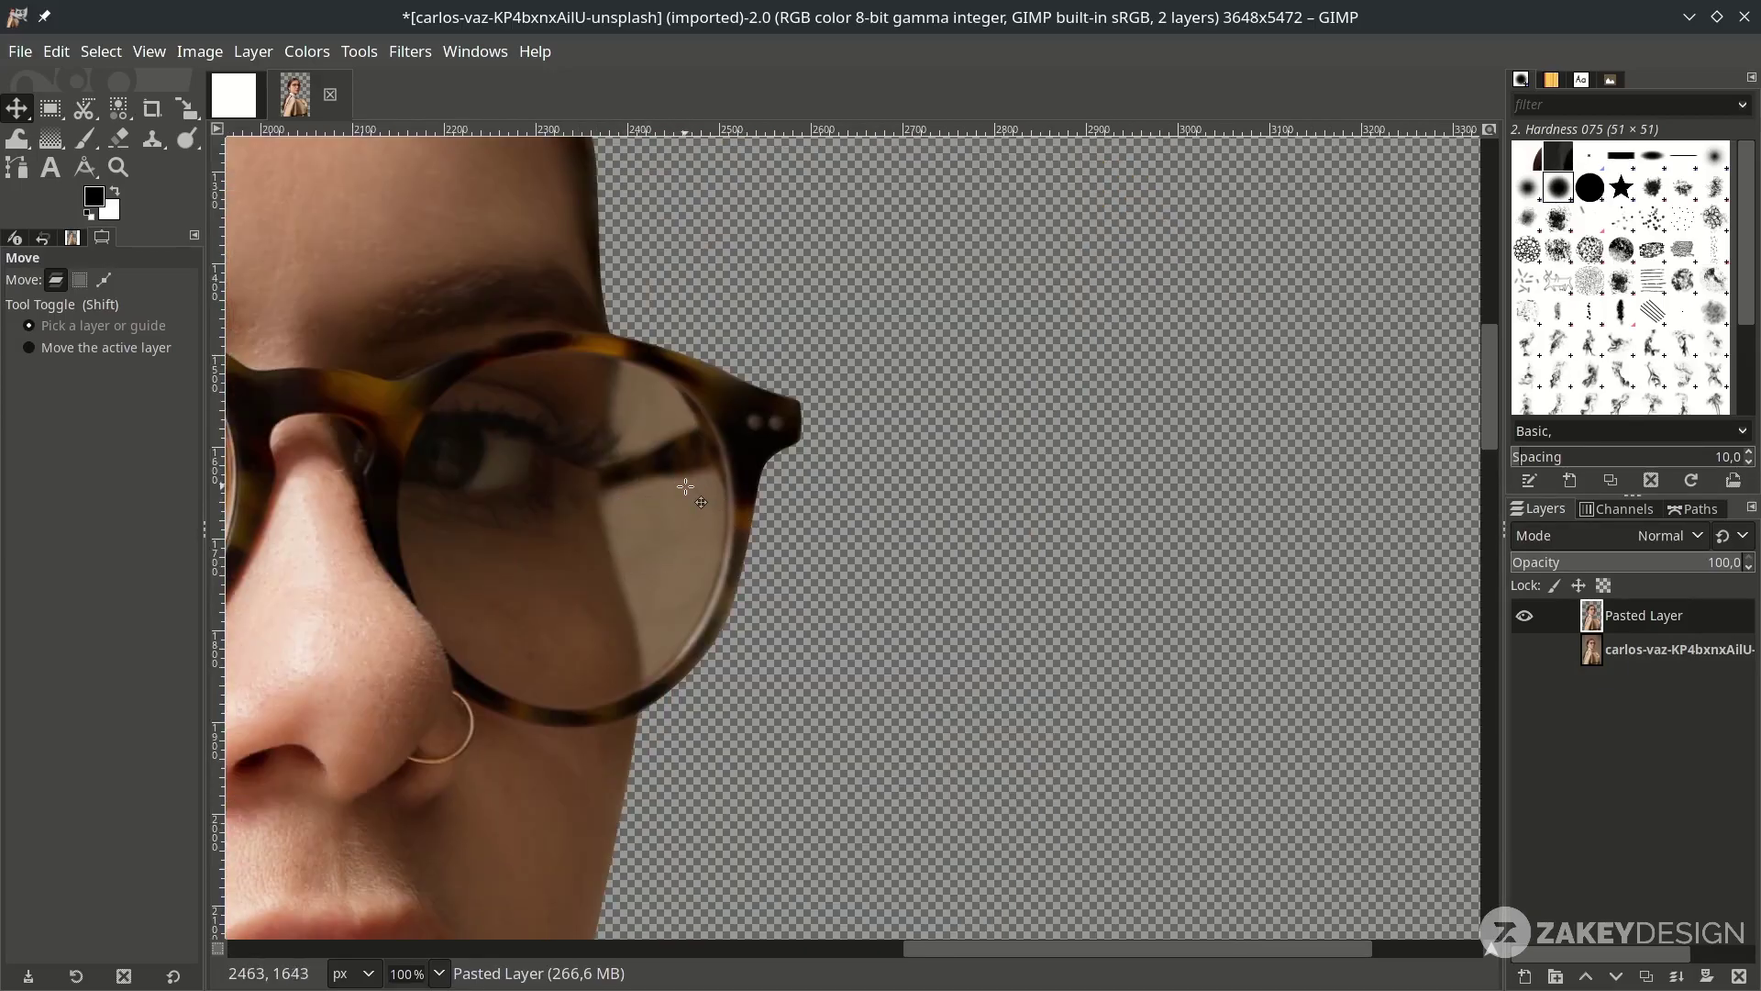
key(b)
scroll(705, 478, up, 4)
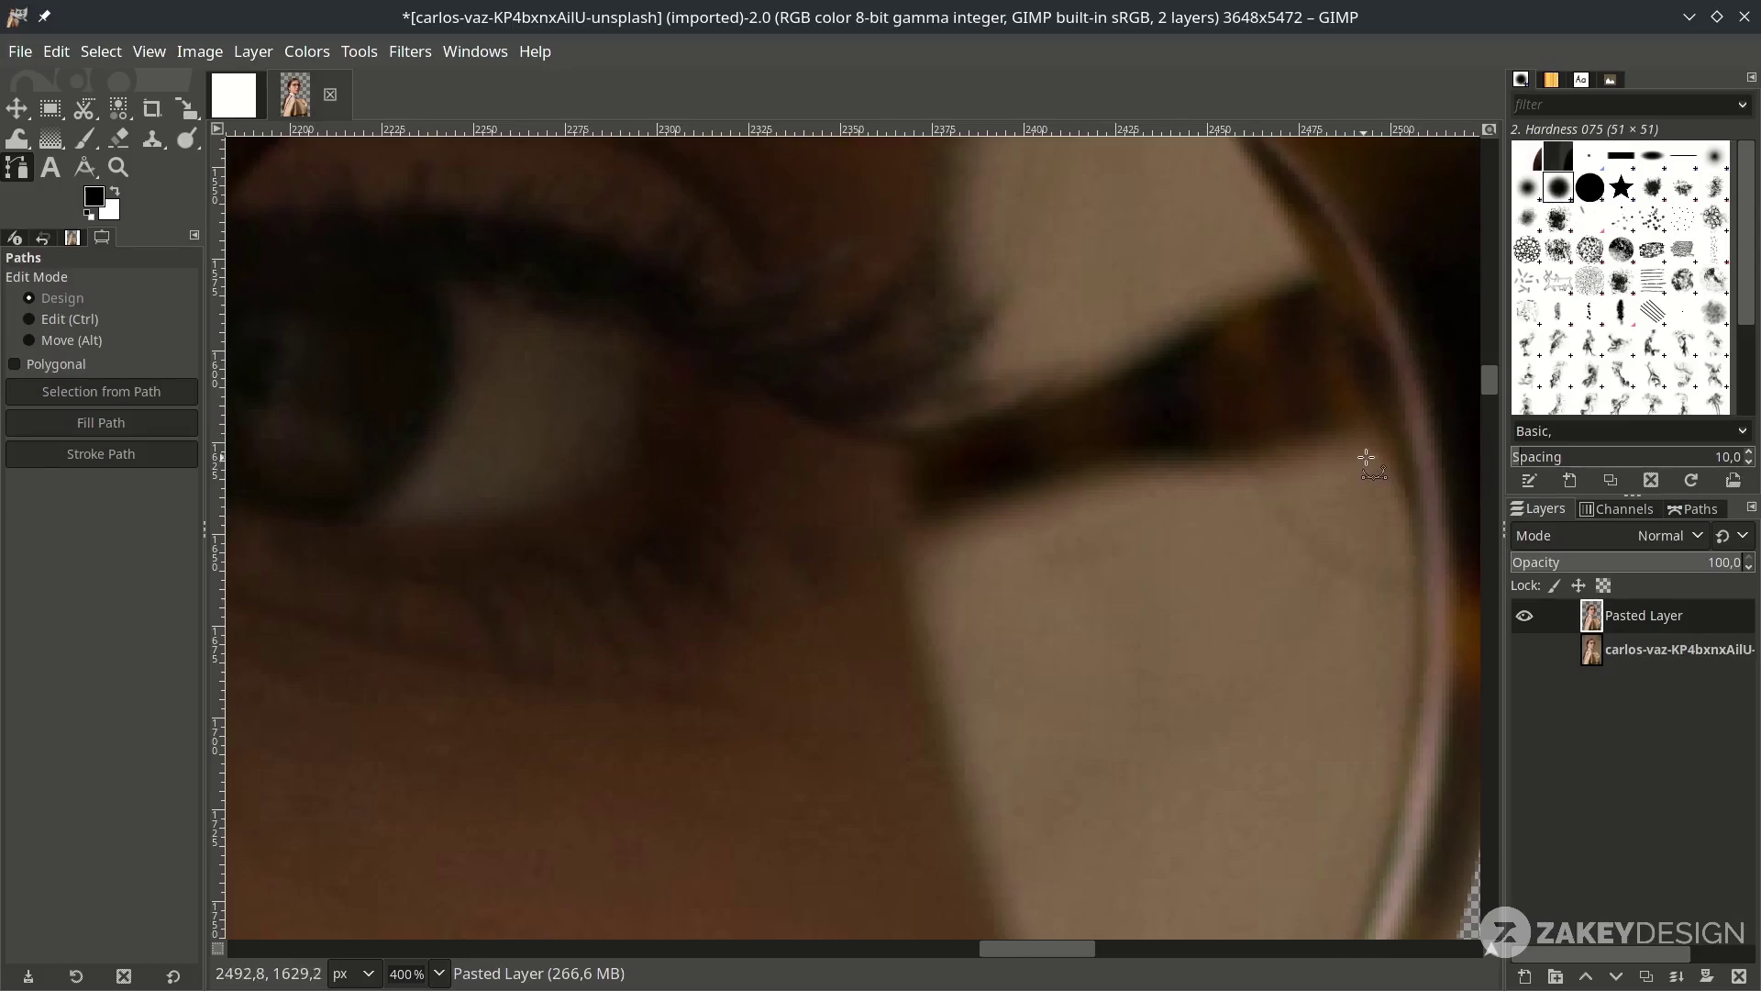
click(1362, 422)
drag(1216, 465, 1124, 466)
drag(1026, 504, 949, 536)
scroll(920, 519, down, 4)
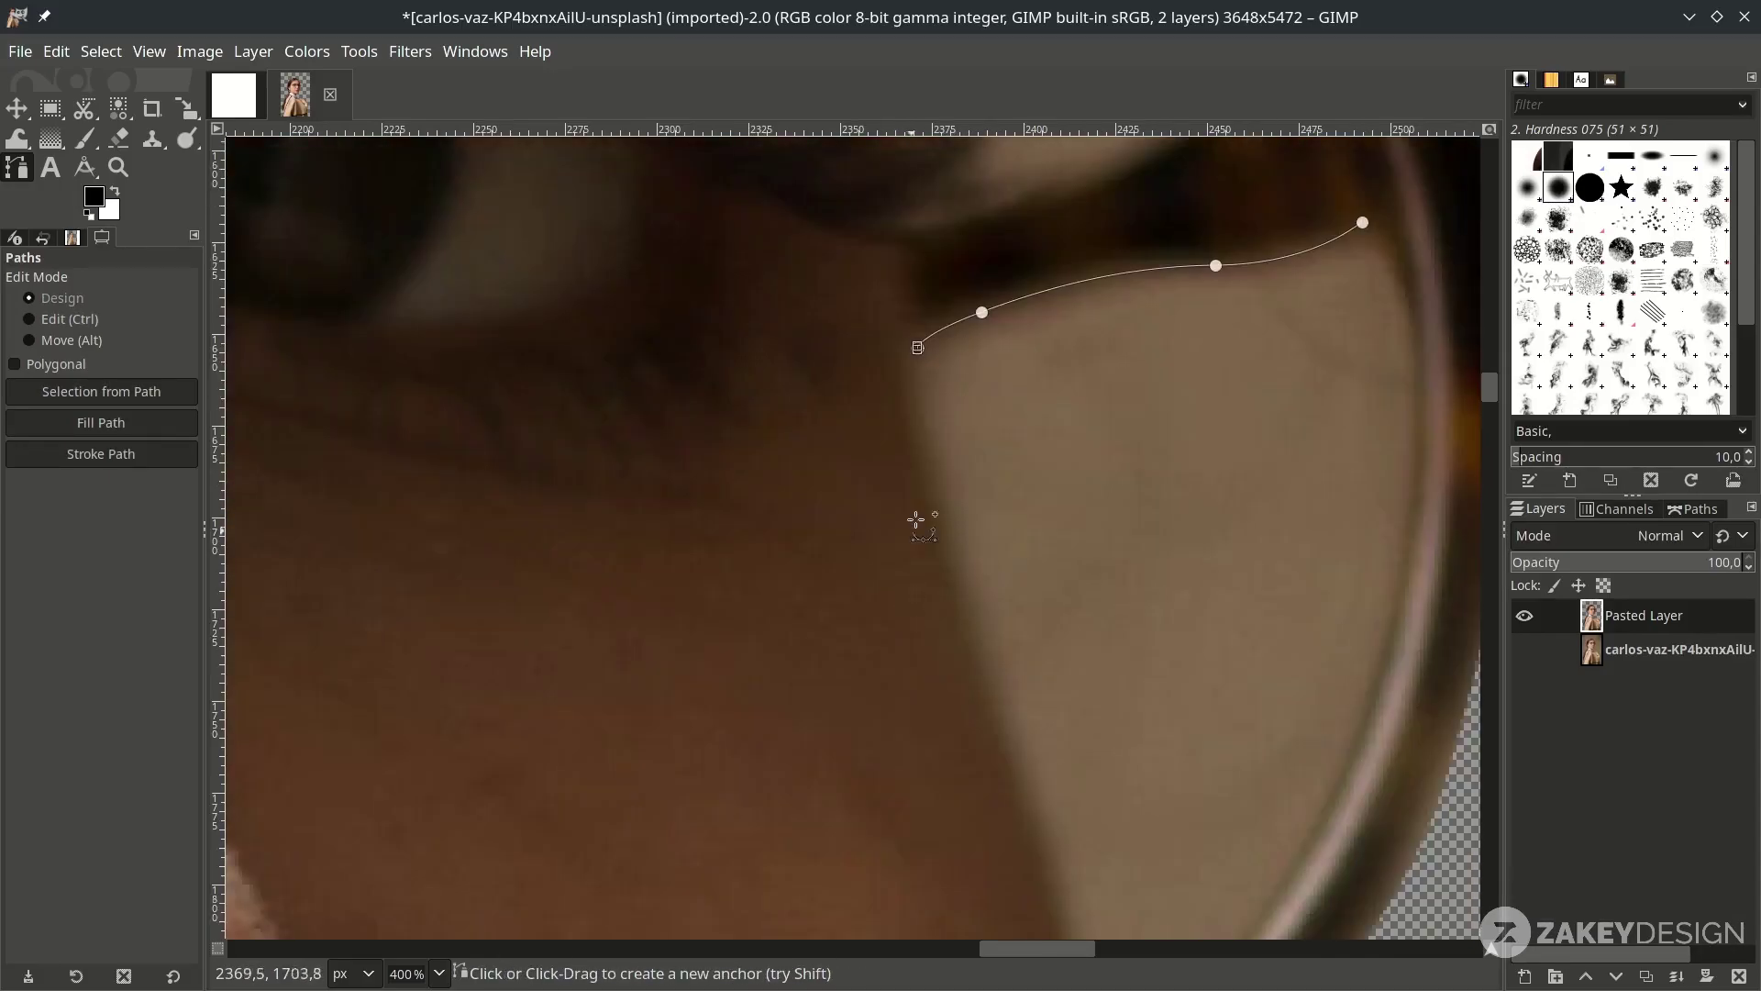
Trace the rest of the lower background patch inside the lens, then close the path and turn it into a selection
drag(1059, 489, 1069, 539)
click(1074, 668)
scroll(1292, 607, down, 1)
scroll(1385, 321, up, 1)
drag(1332, 402, 1364, 205)
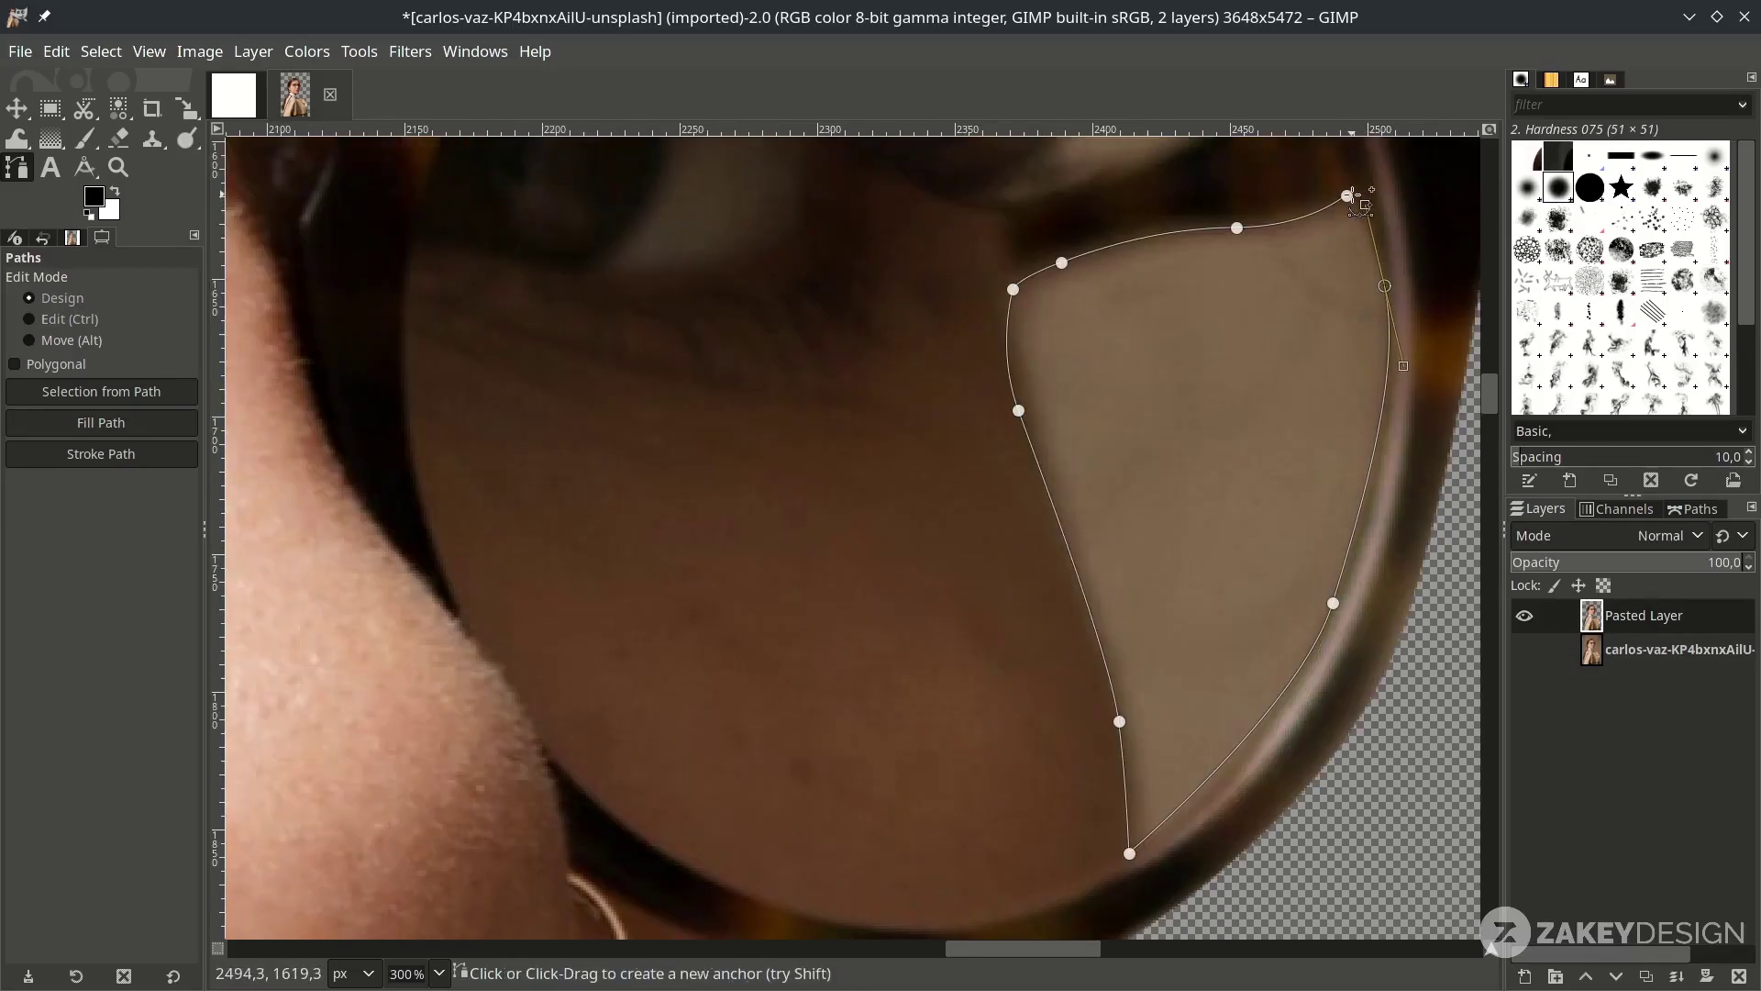
scroll(1330, 221, right, 1)
scroll(1317, 232, up, 1)
scroll(1321, 239, up, 2)
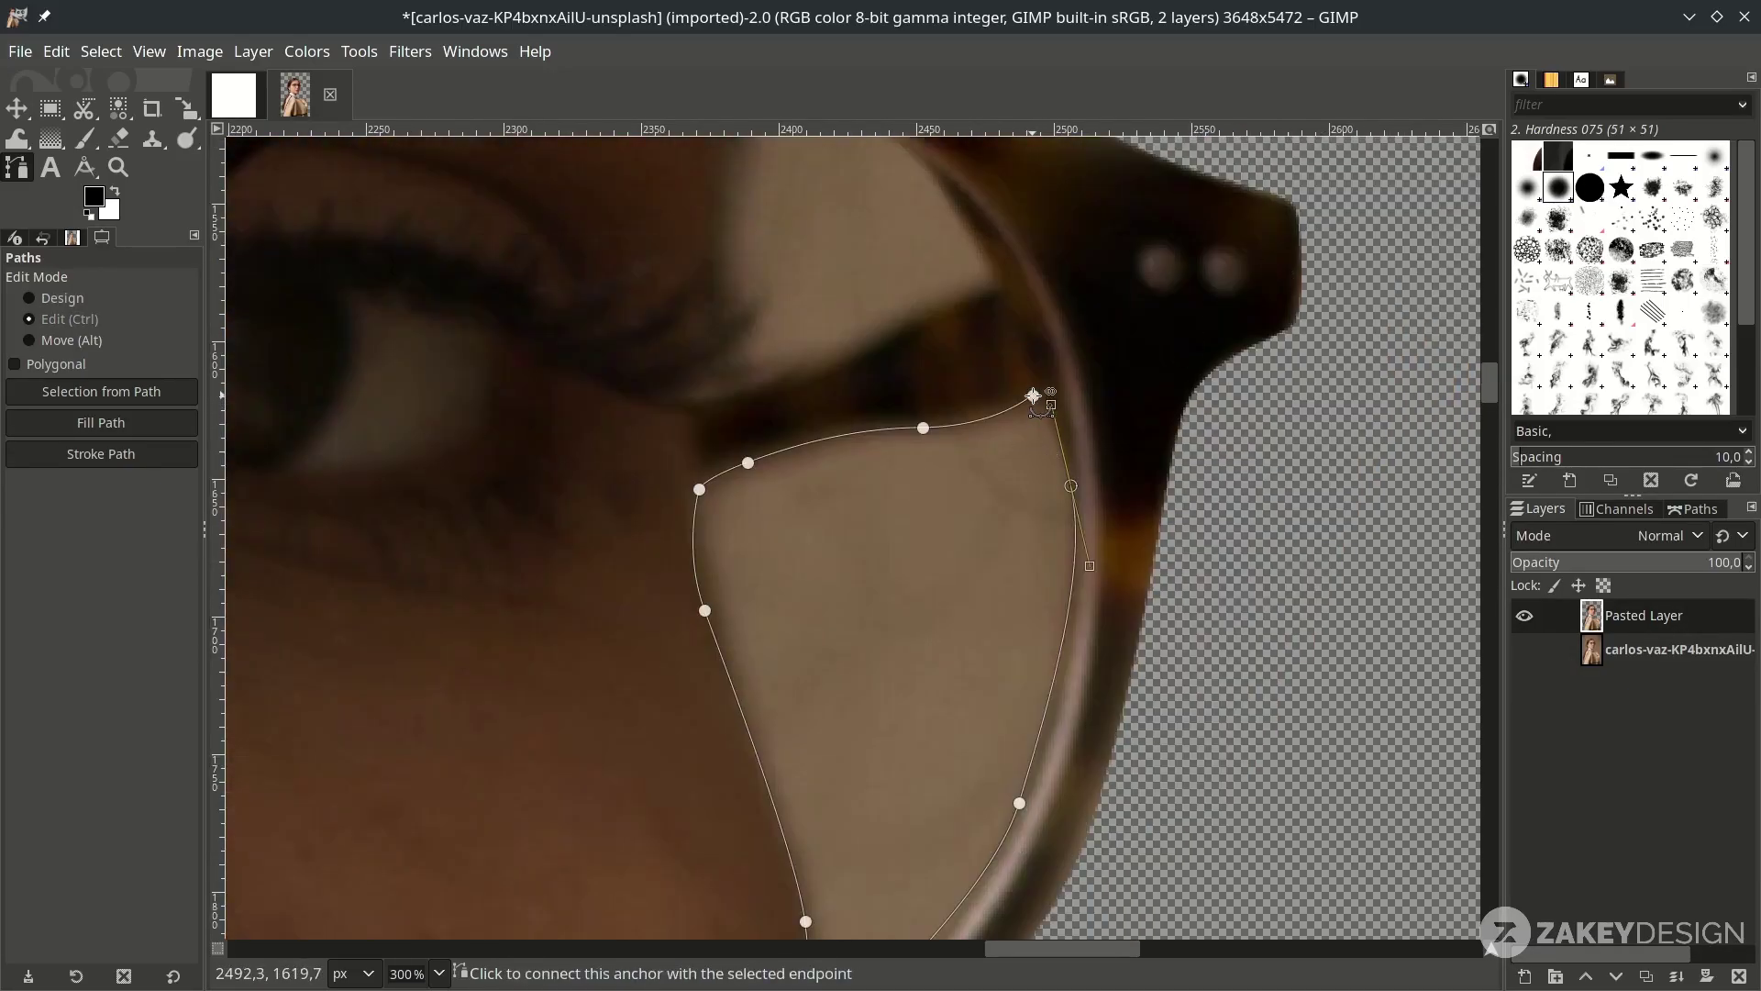
ctrl+click(1033, 396)
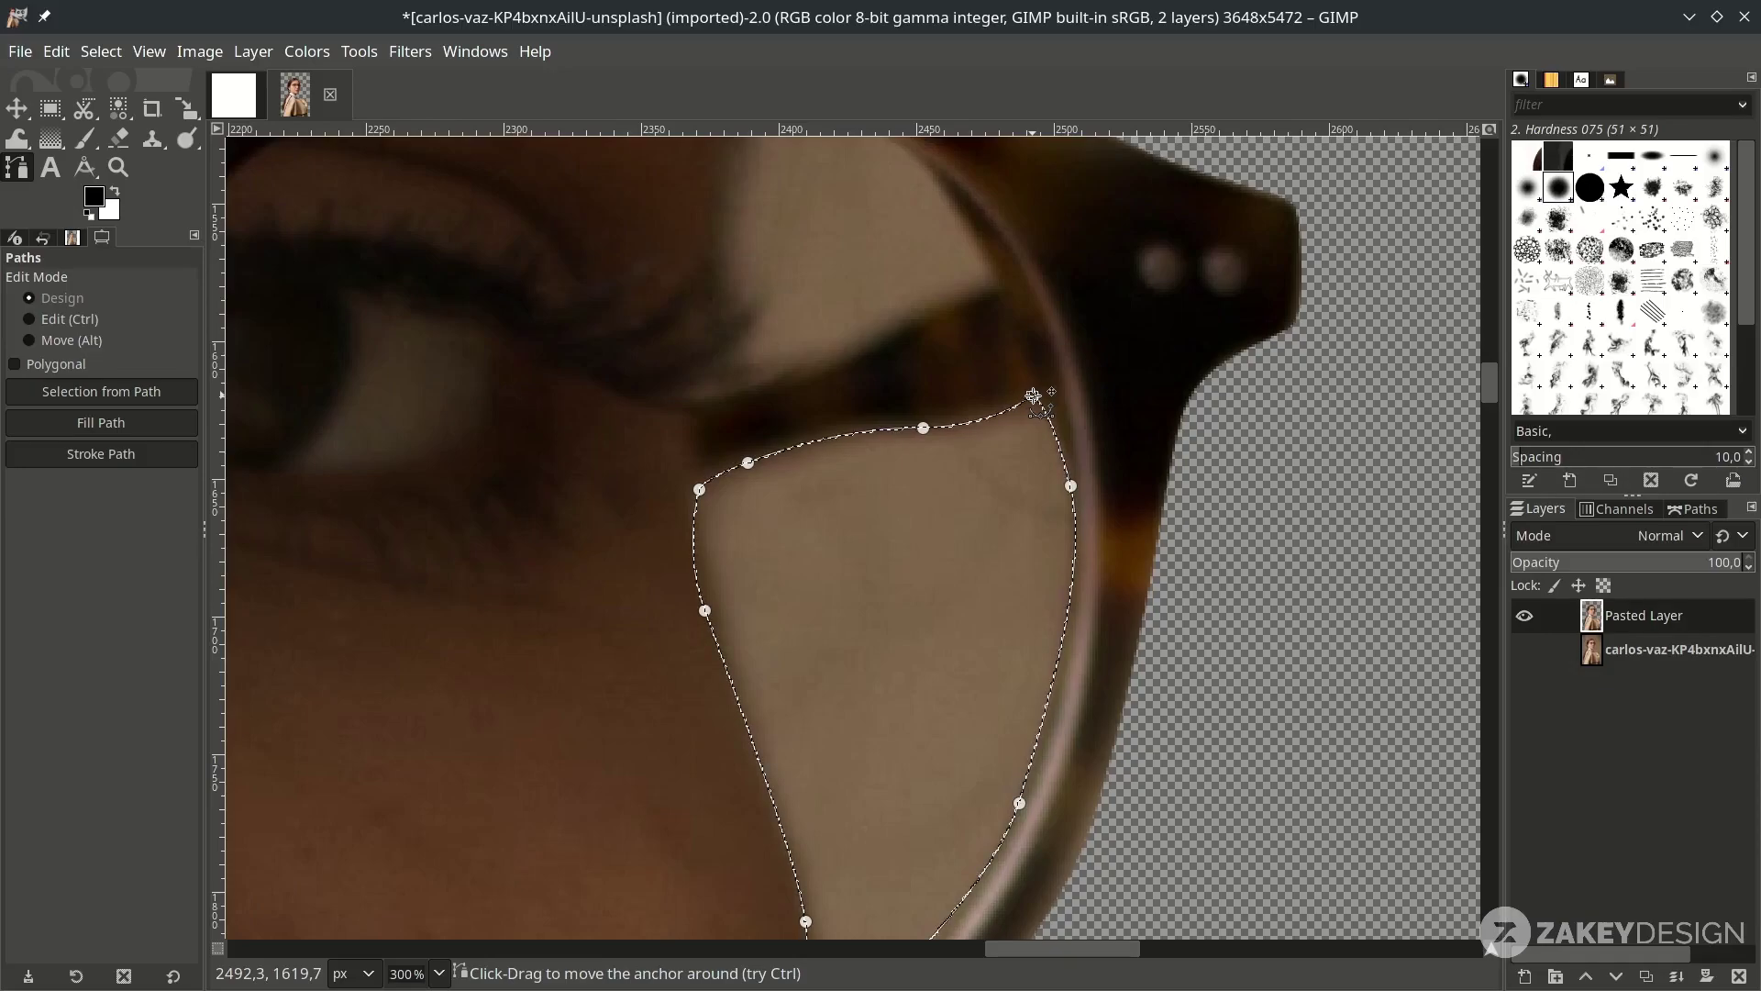
Delete the selected lower background patch inside the lens from the cut-out layer and clear the selection
key(Delete)
scroll(936, 531, up, 2)
scroll(922, 544, down, 2)
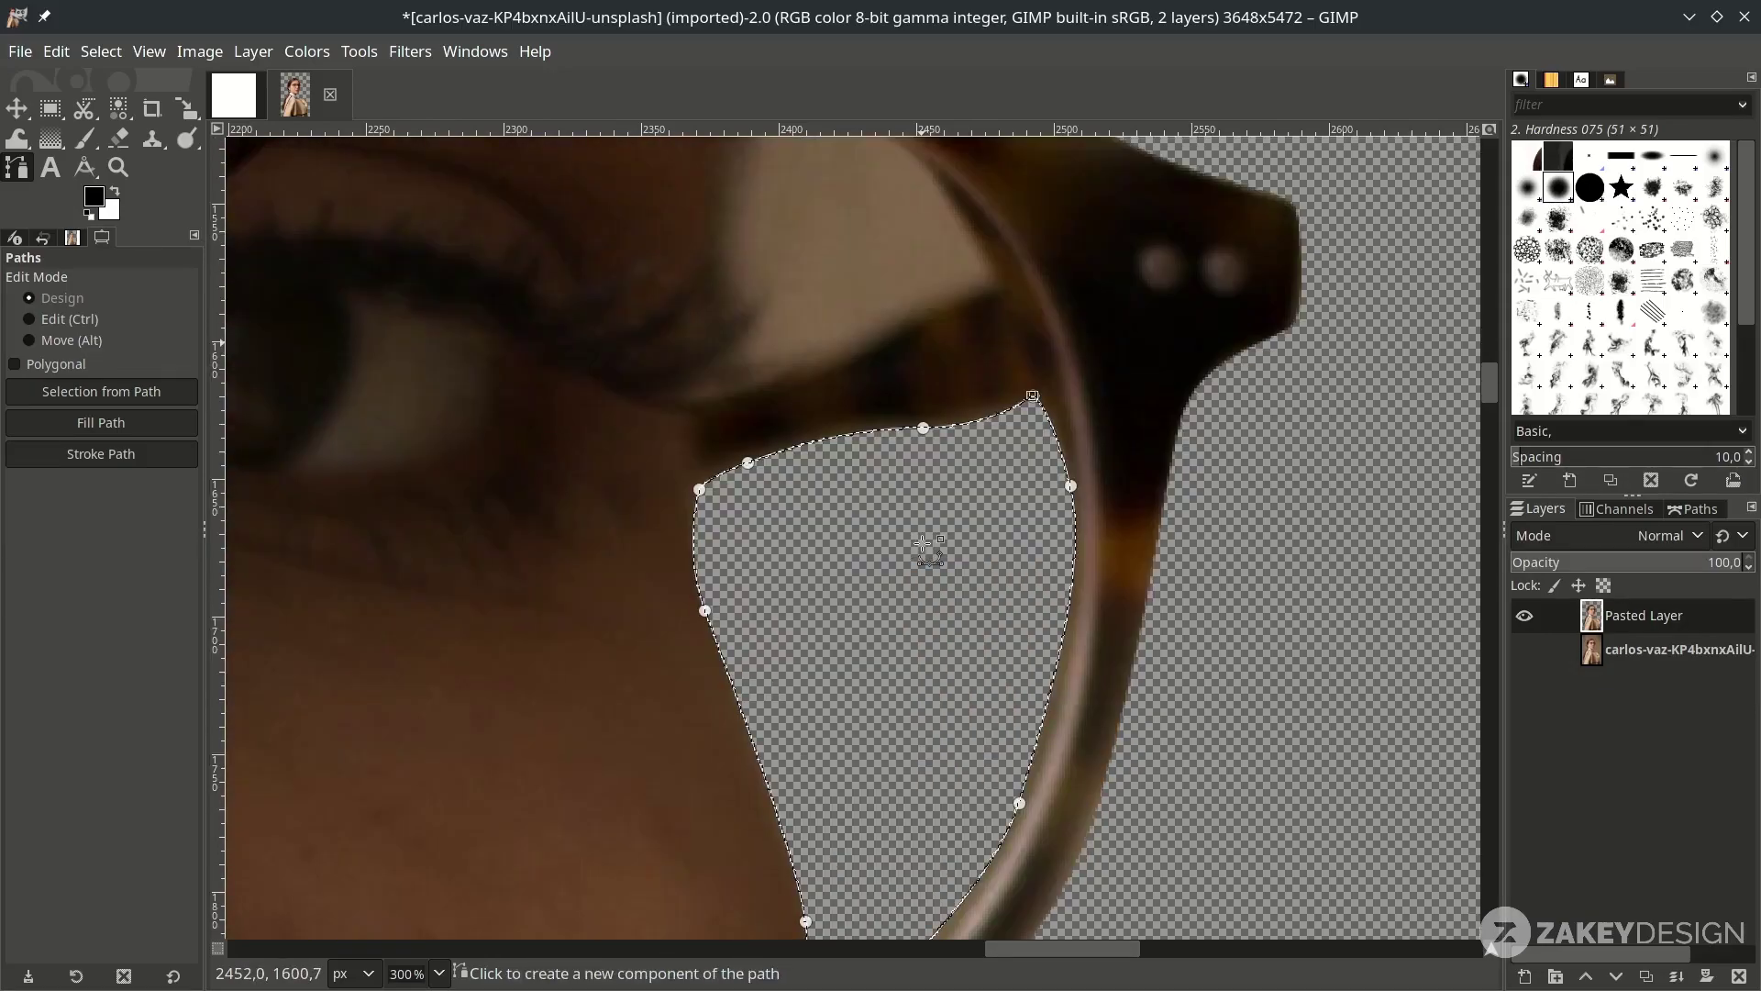
click(100, 51)
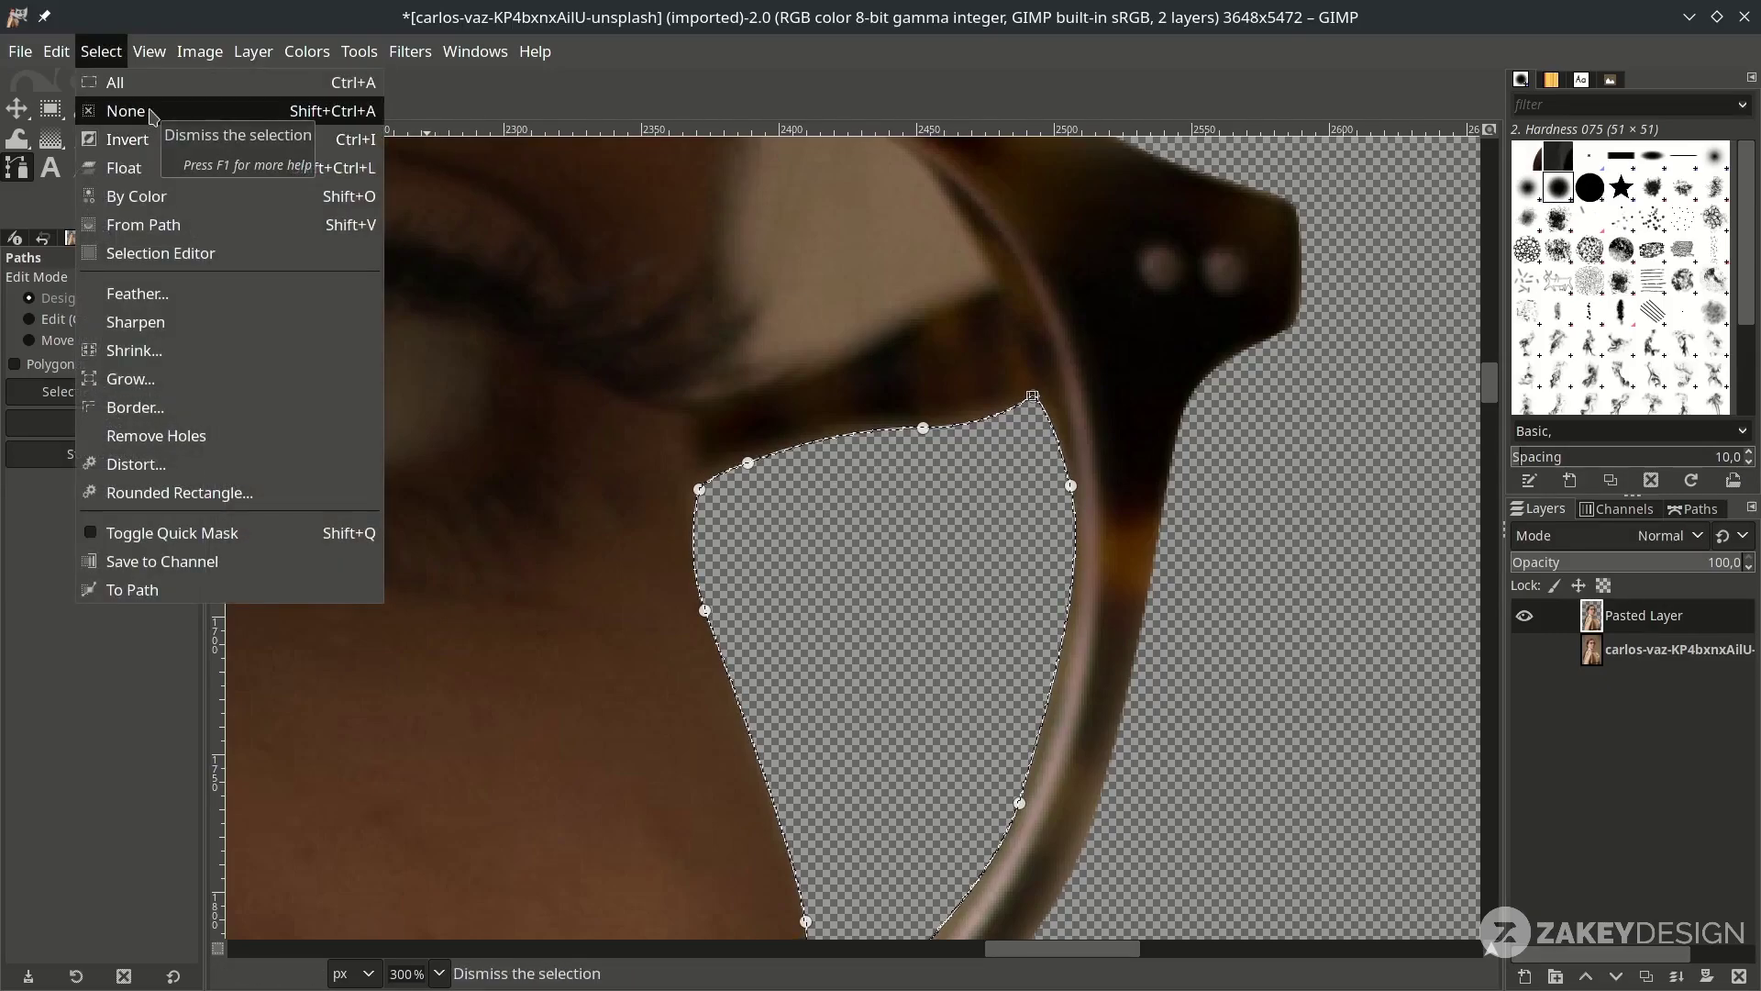
click(126, 111)
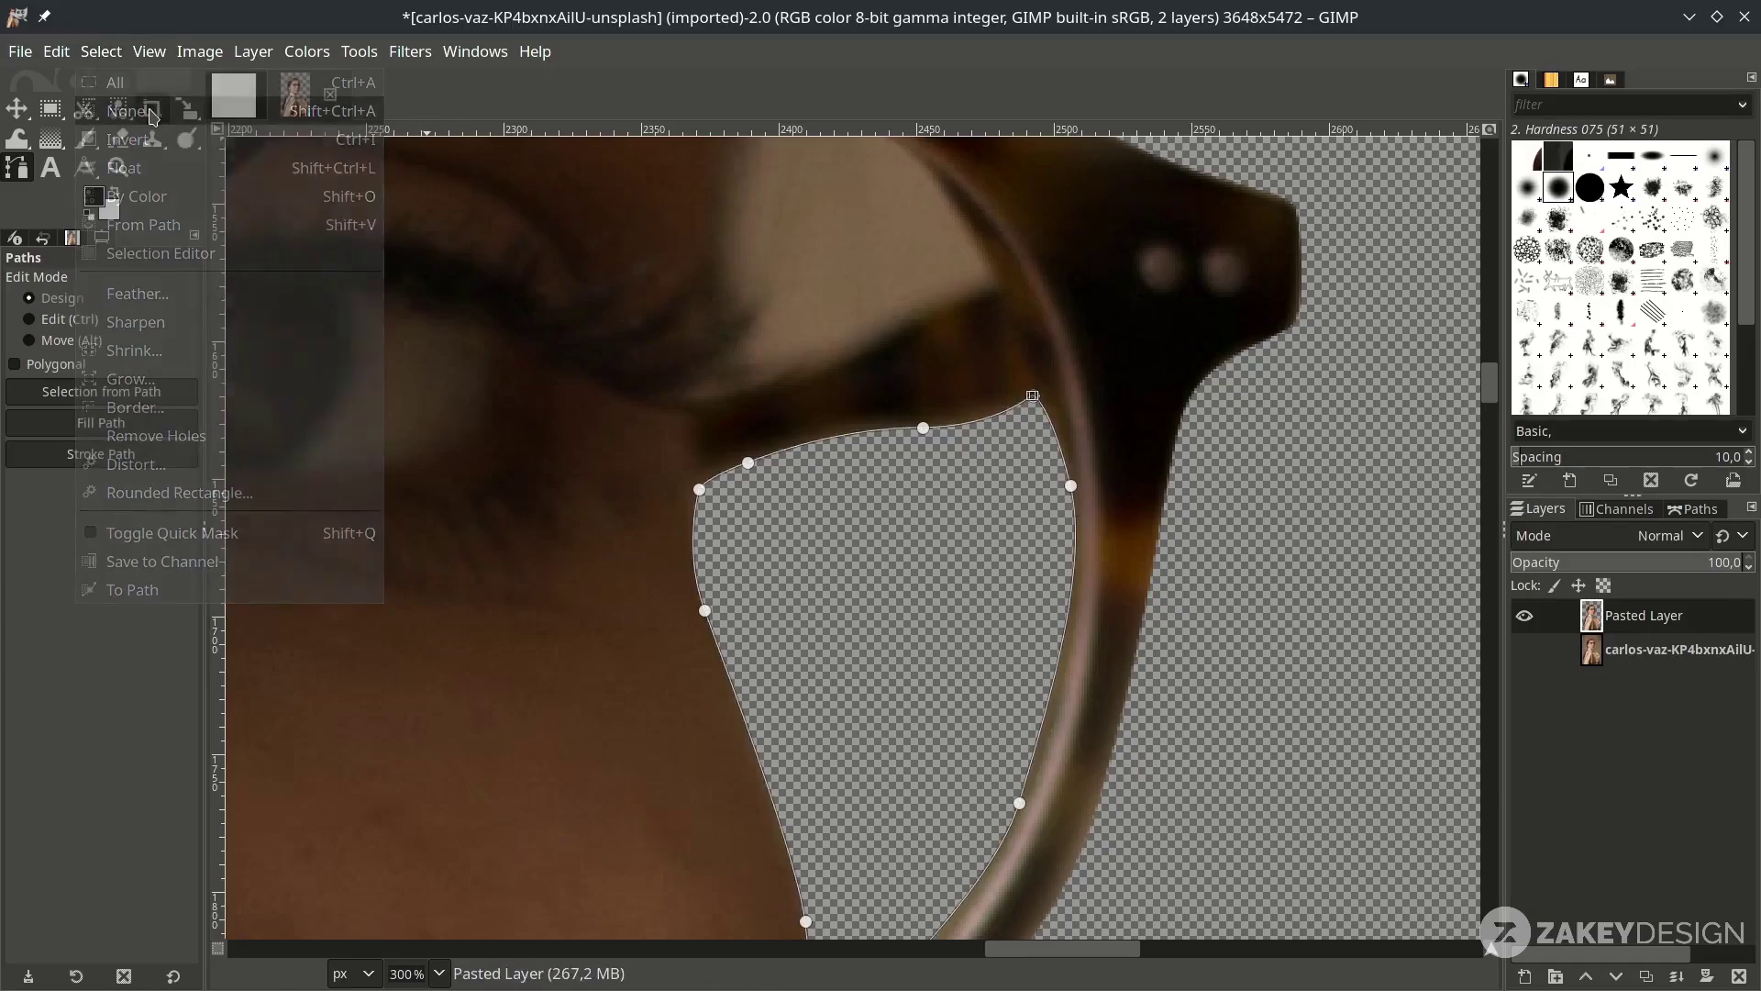
Trace a closed path around the background patch above the temple arm inside the outer lens
scroll(769, 301, up, 2)
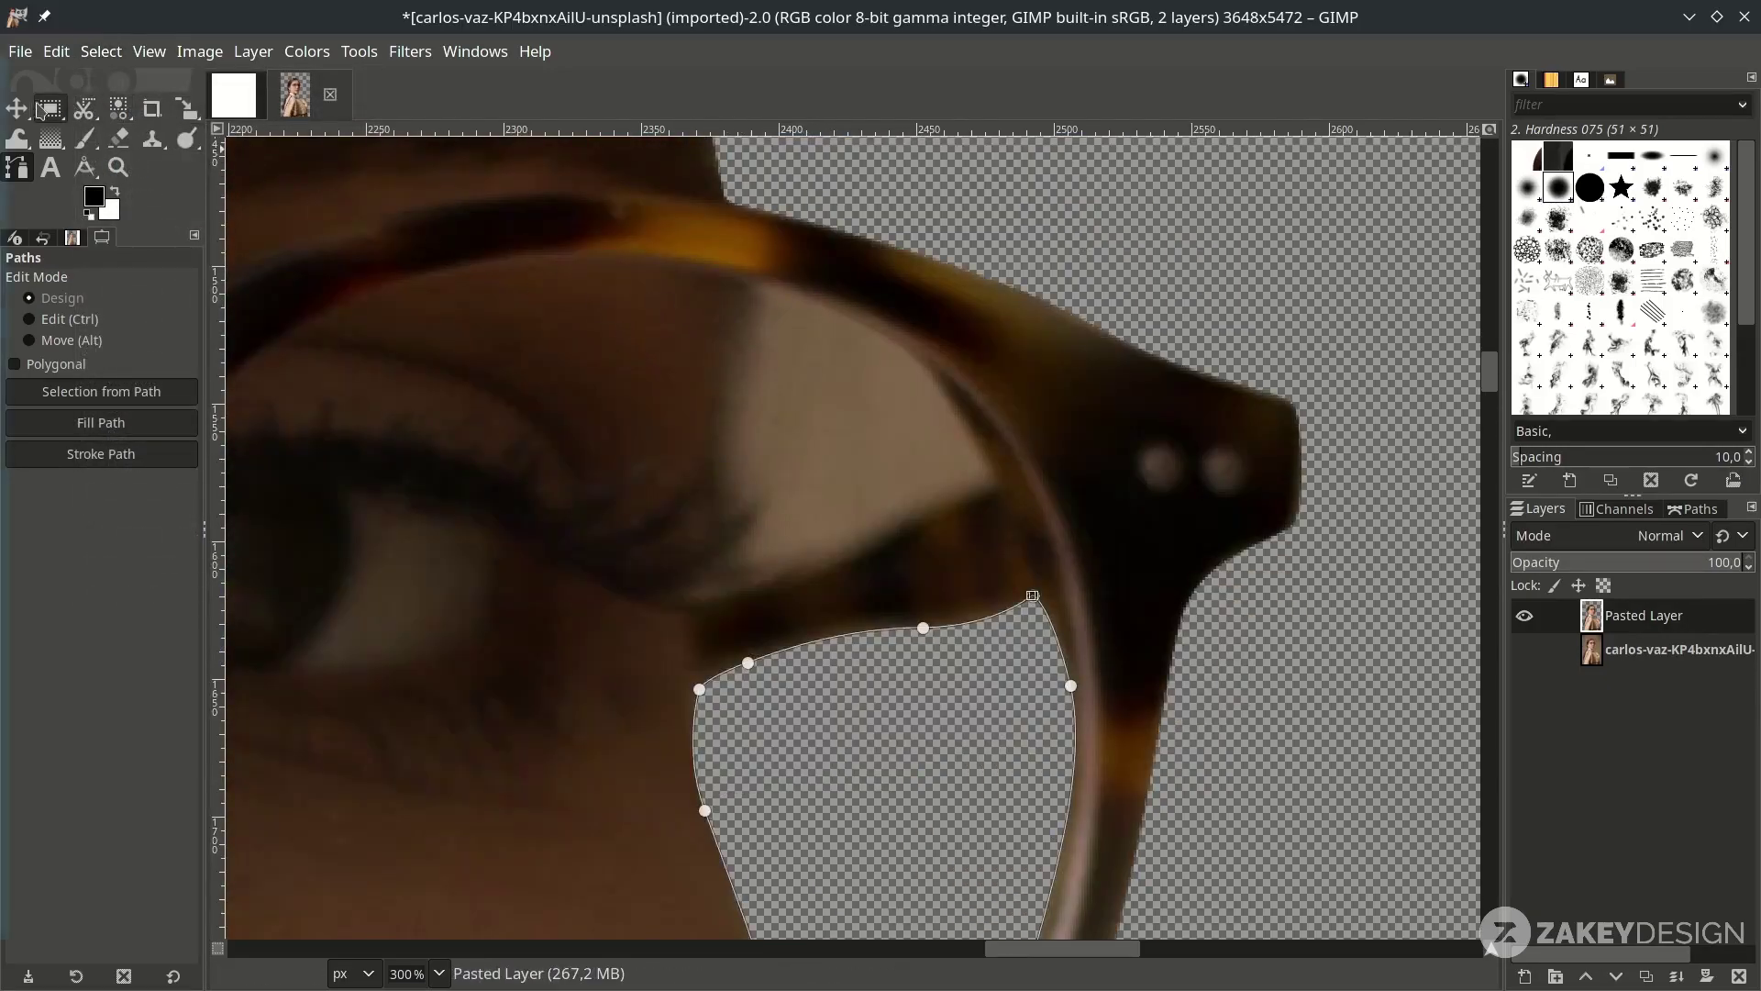
click(751, 281)
drag(719, 438, 722, 488)
click(929, 508)
click(999, 485)
click(905, 343)
ctrl+click(752, 281)
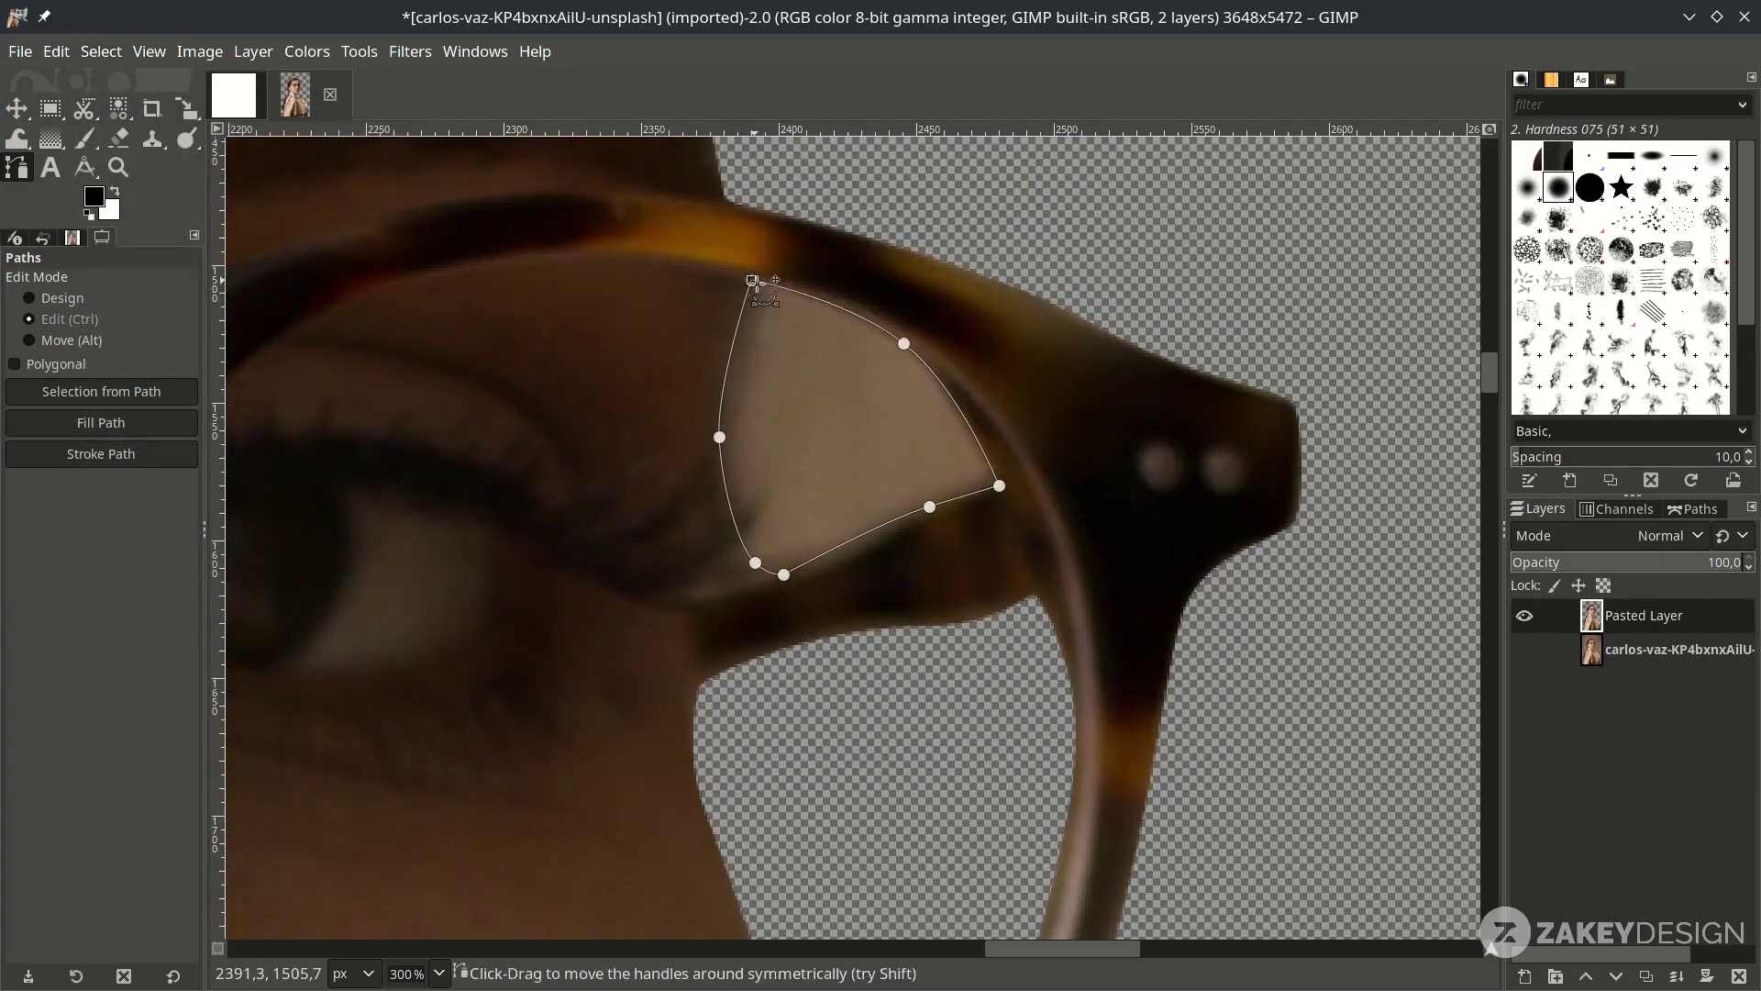
Copy the finished cut-out layer of the woman into the 1080 × 1080 px collage image
scroll(1269, 376, down, 3)
scroll(816, 458, down, 3)
scroll(814, 468, down, 3)
key(m)
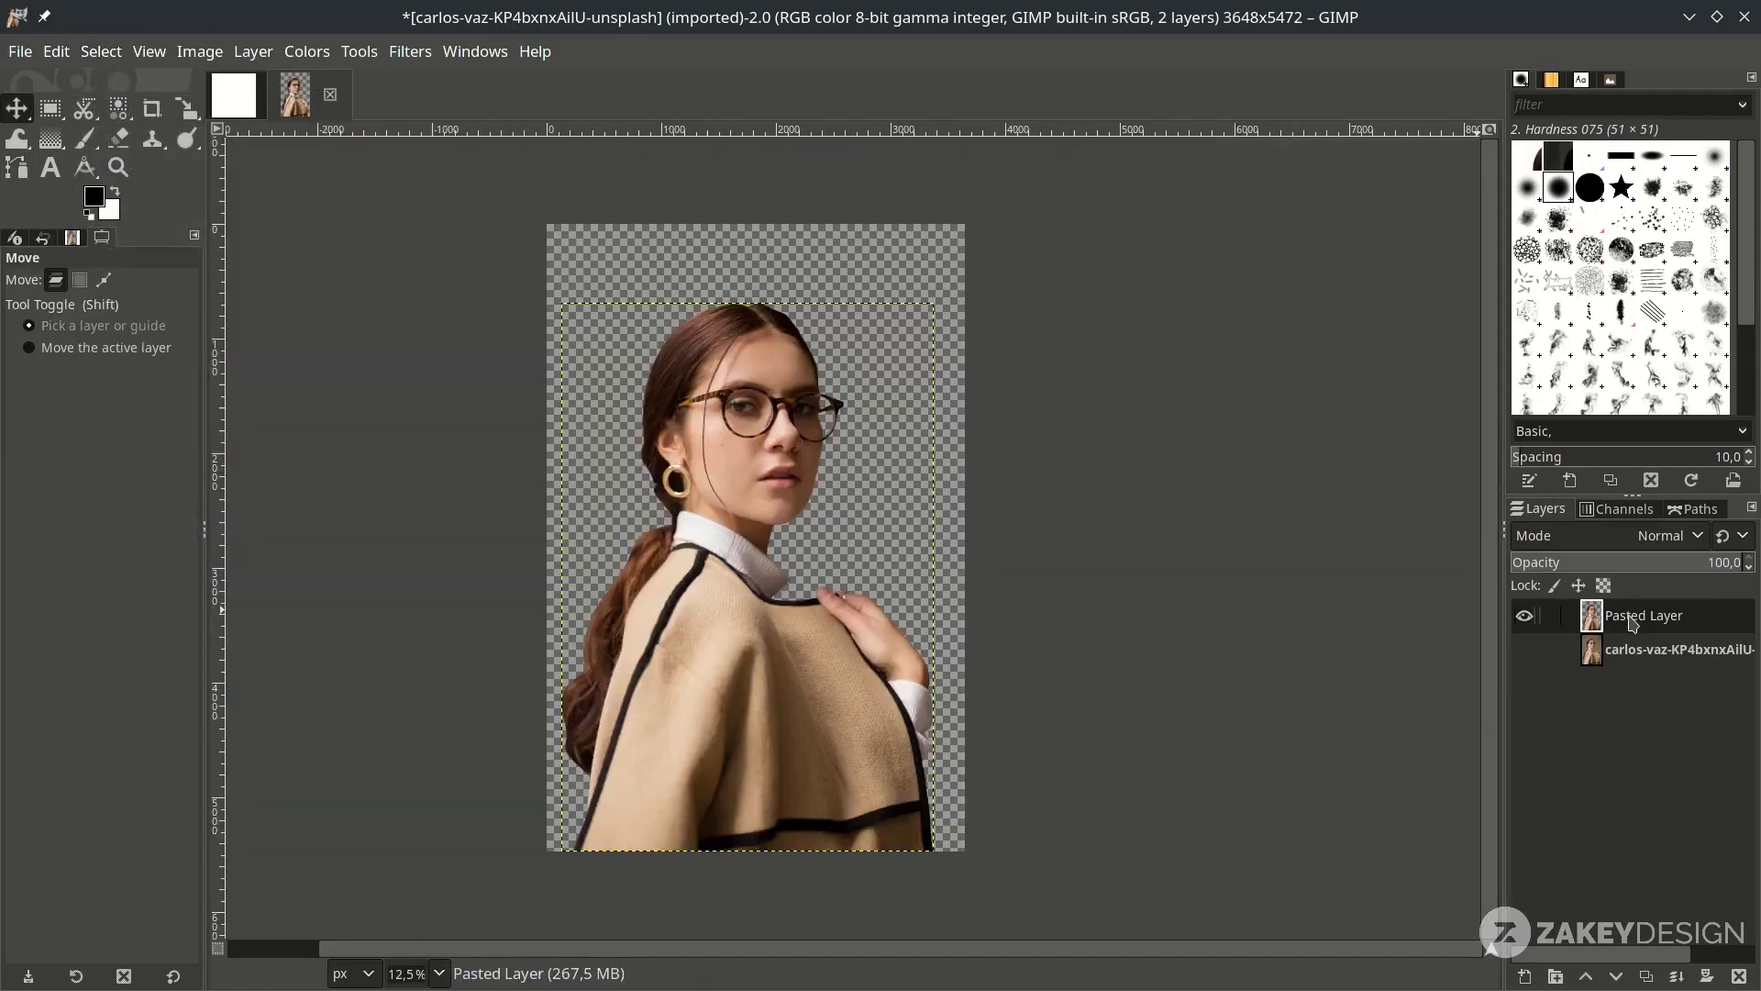
drag(1642, 619, 790, 575)
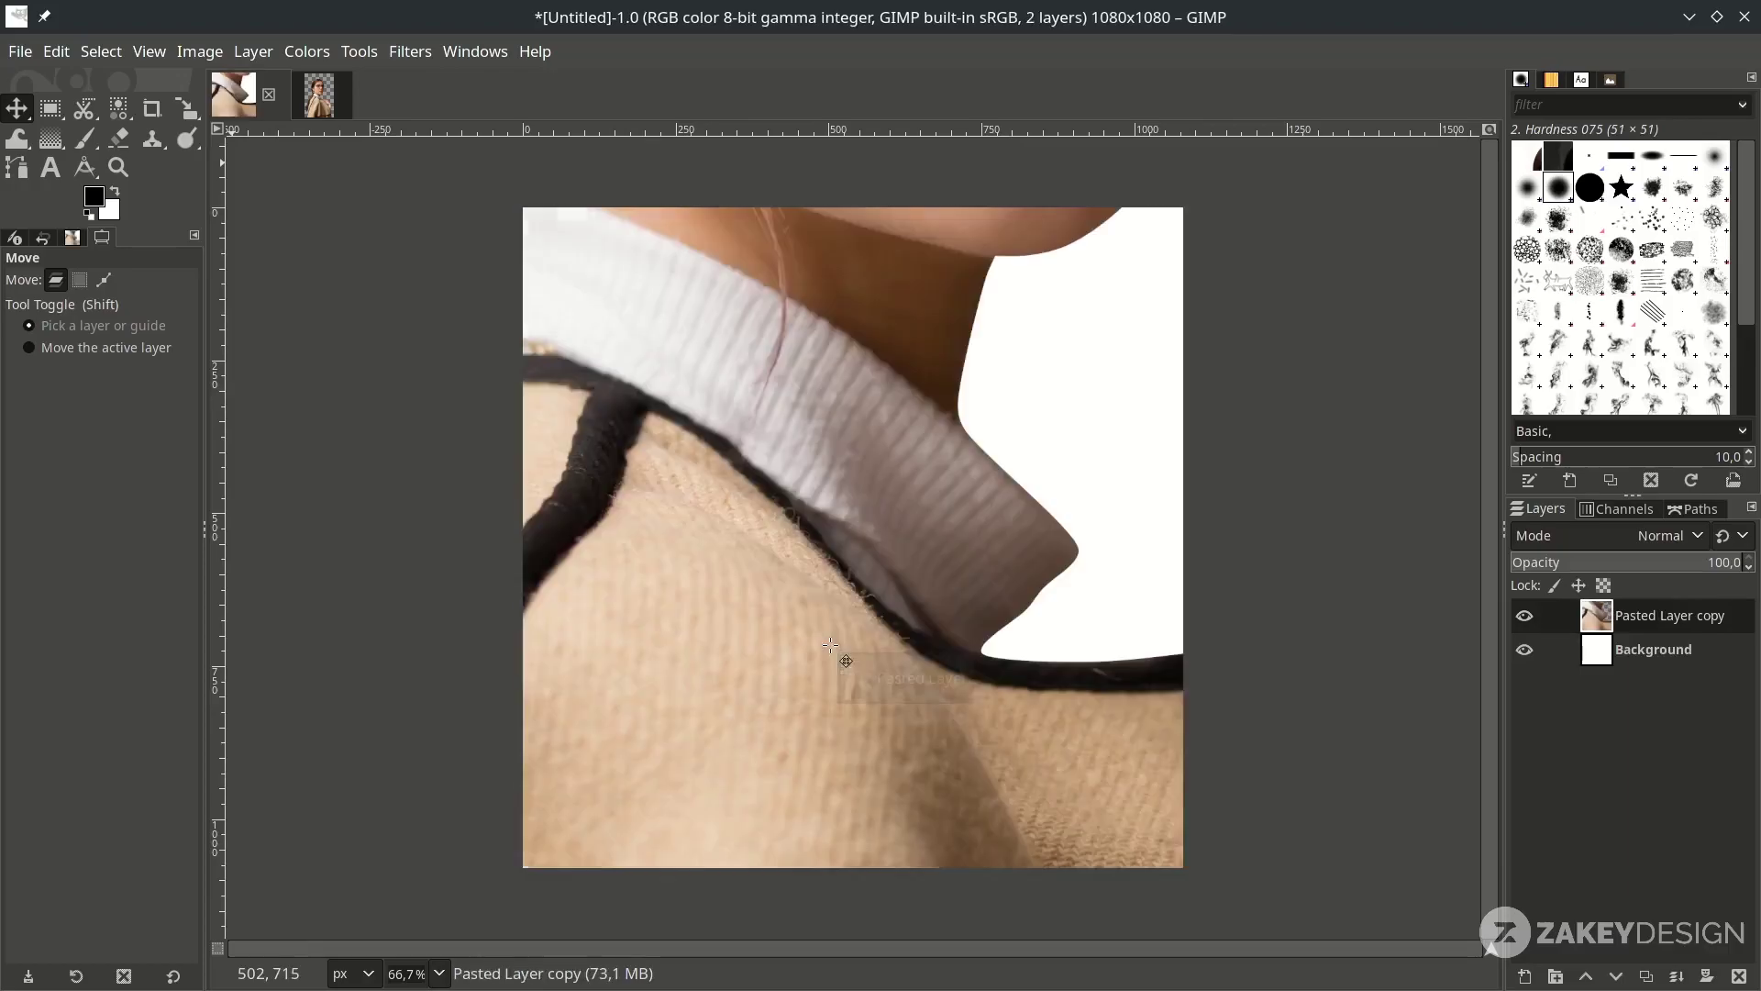
Scale the pasted woman layer down to 1600 × 2355 px with the Scale tool
scroll(856, 572, down, 5)
key(shift+s)
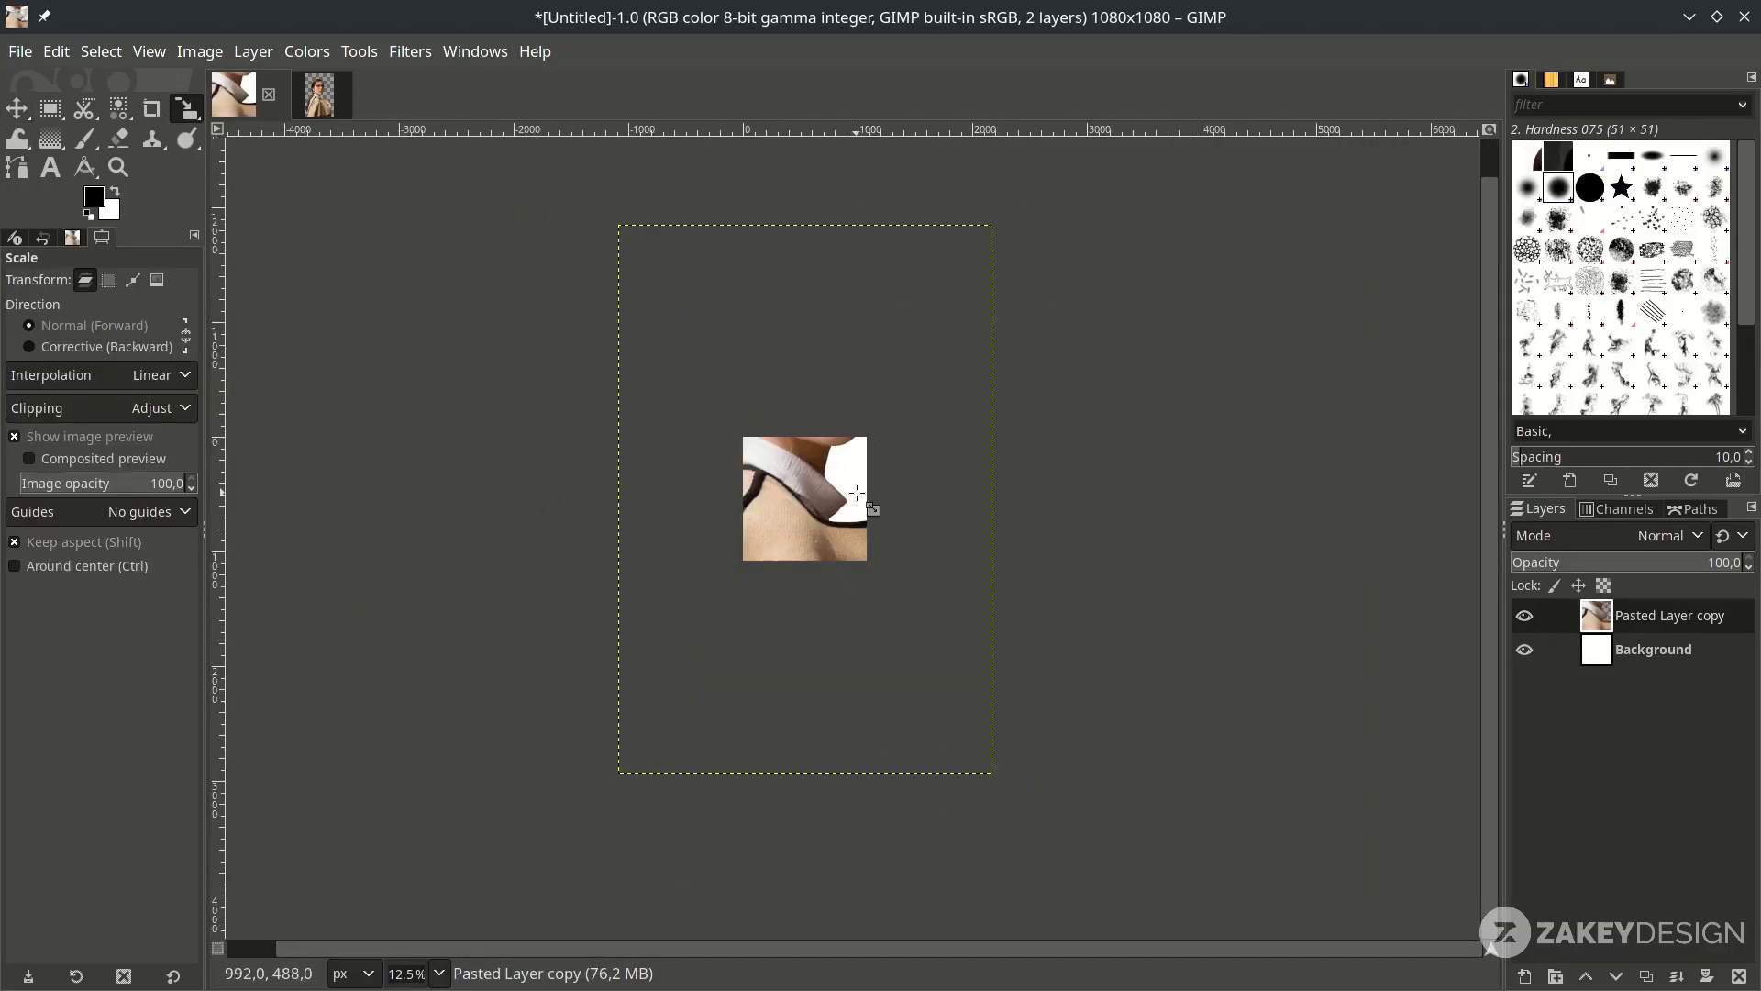
click(983, 758)
ctrl+drag(996, 771, 779, 527)
scroll(780, 544, up, 1)
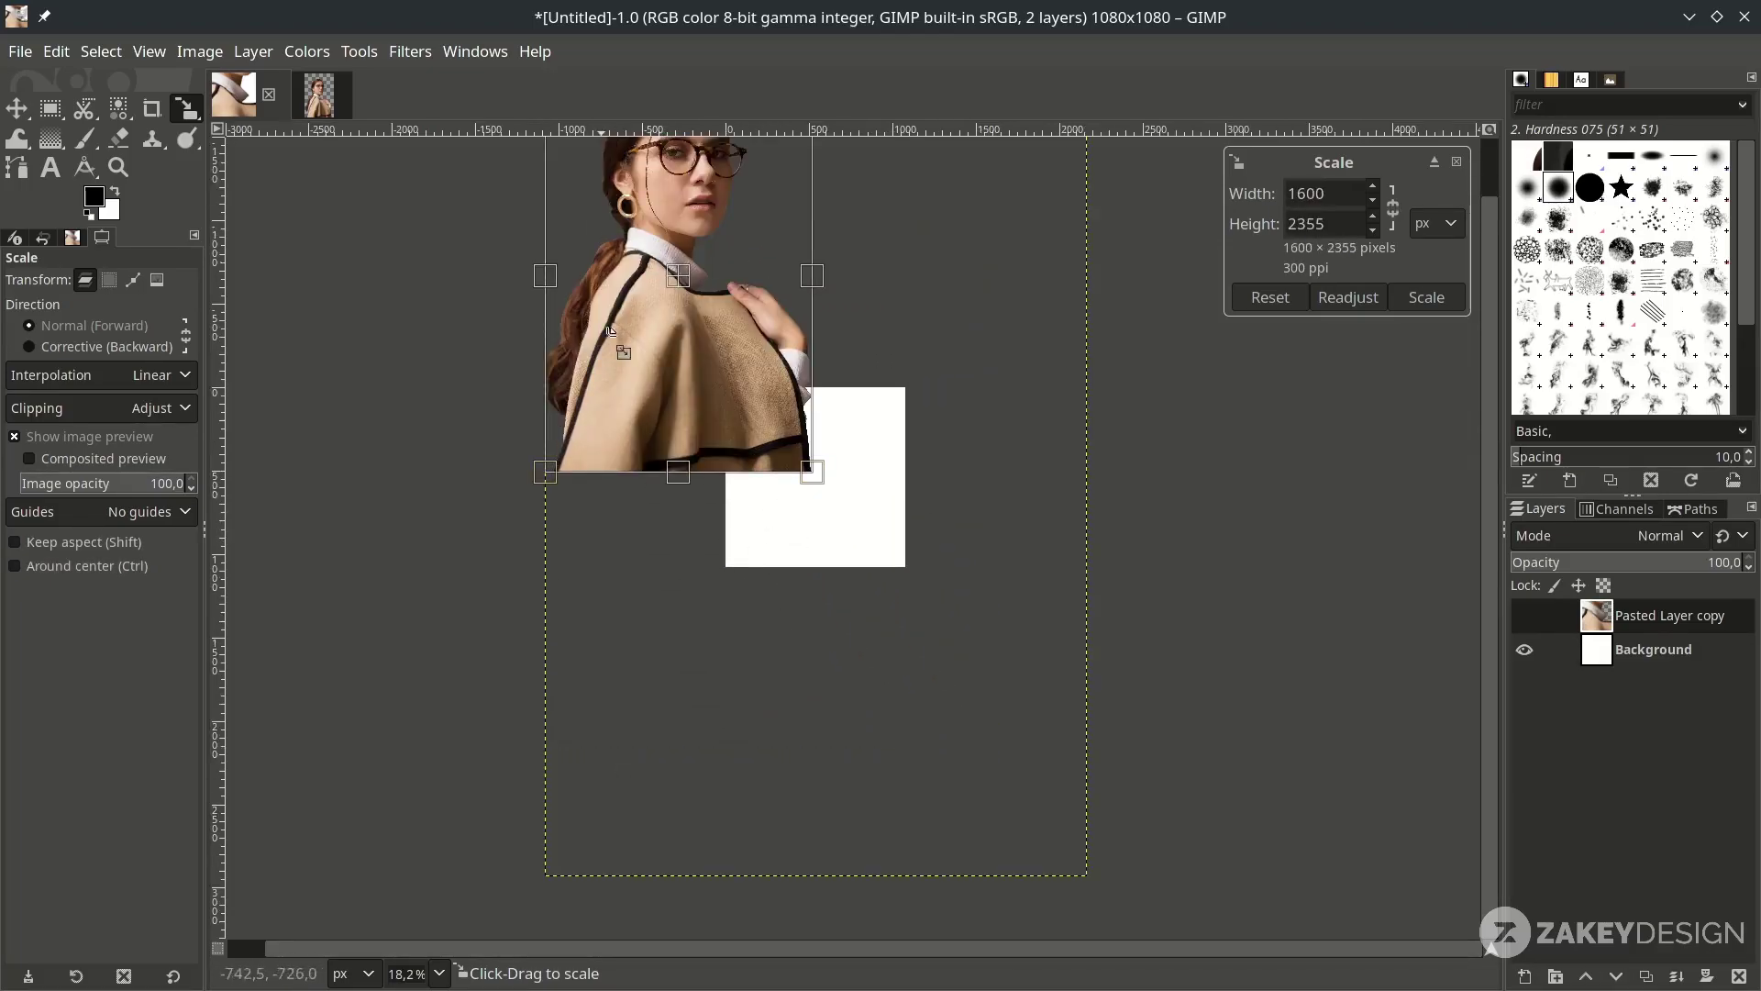
Move the woman over the canvas and shrink her further so her head and shoulders fit inside it
scroll(609, 329, up, 1)
drag(673, 344, 822, 560)
scroll(912, 707, up, 1)
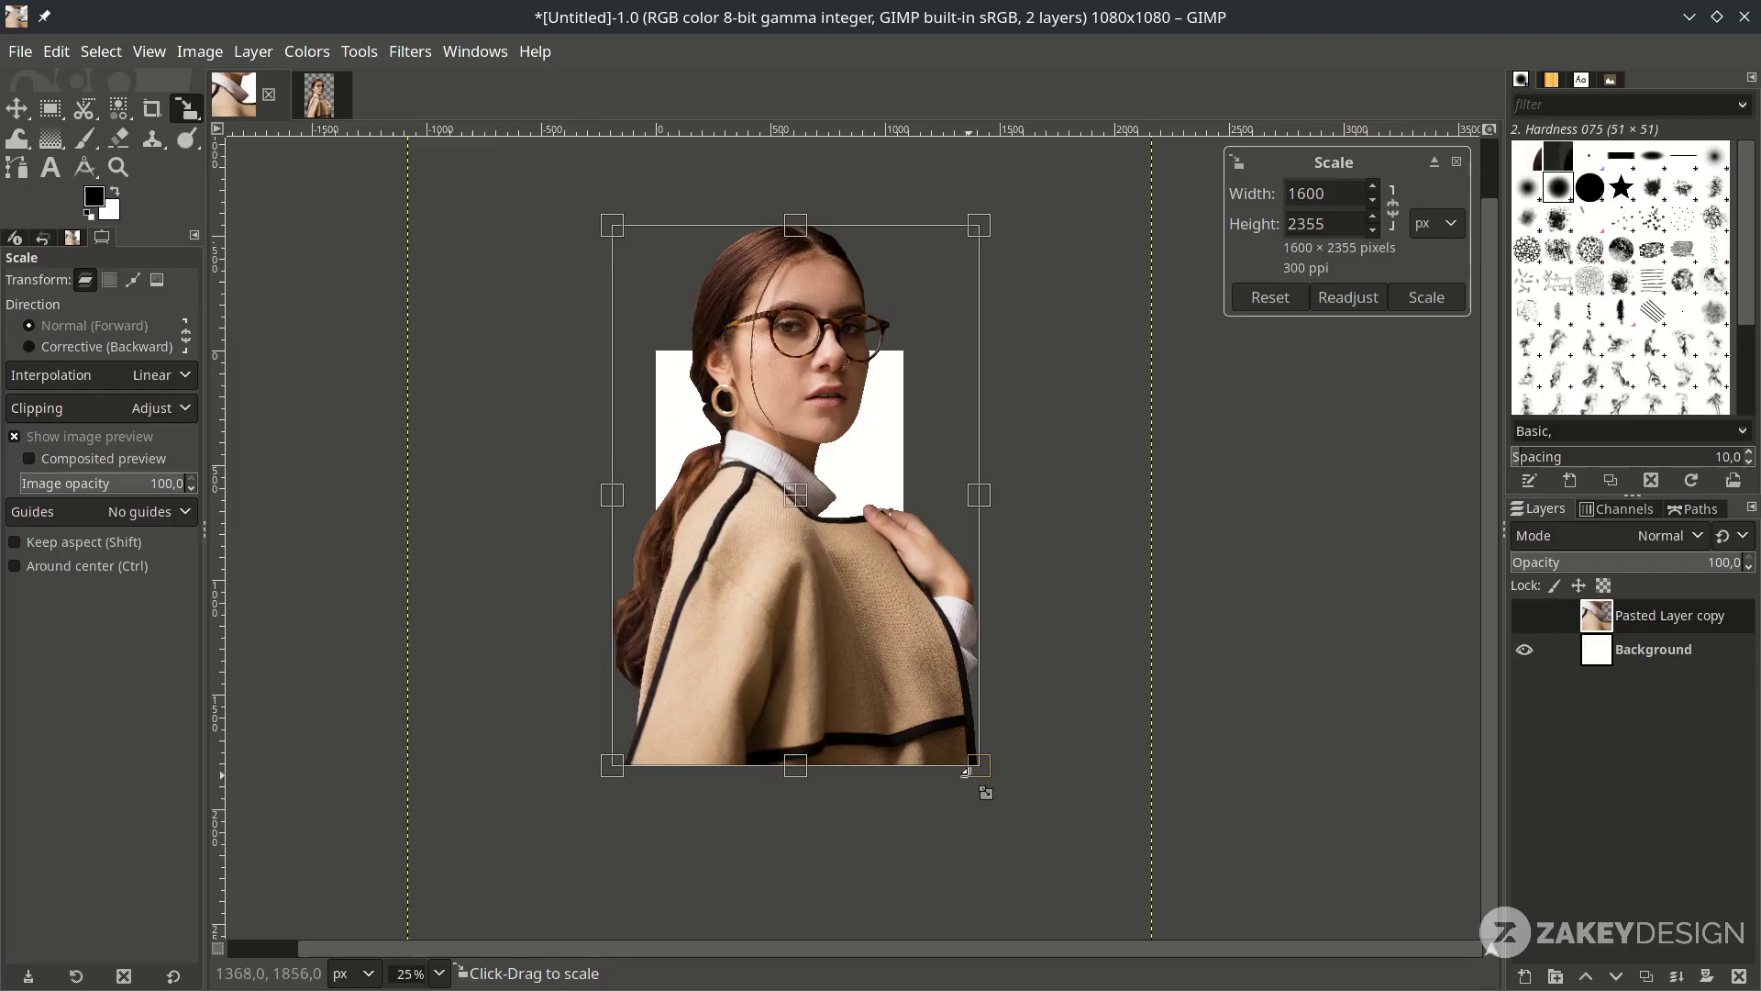
drag(966, 771, 899, 712)
scroll(898, 713, up, 2)
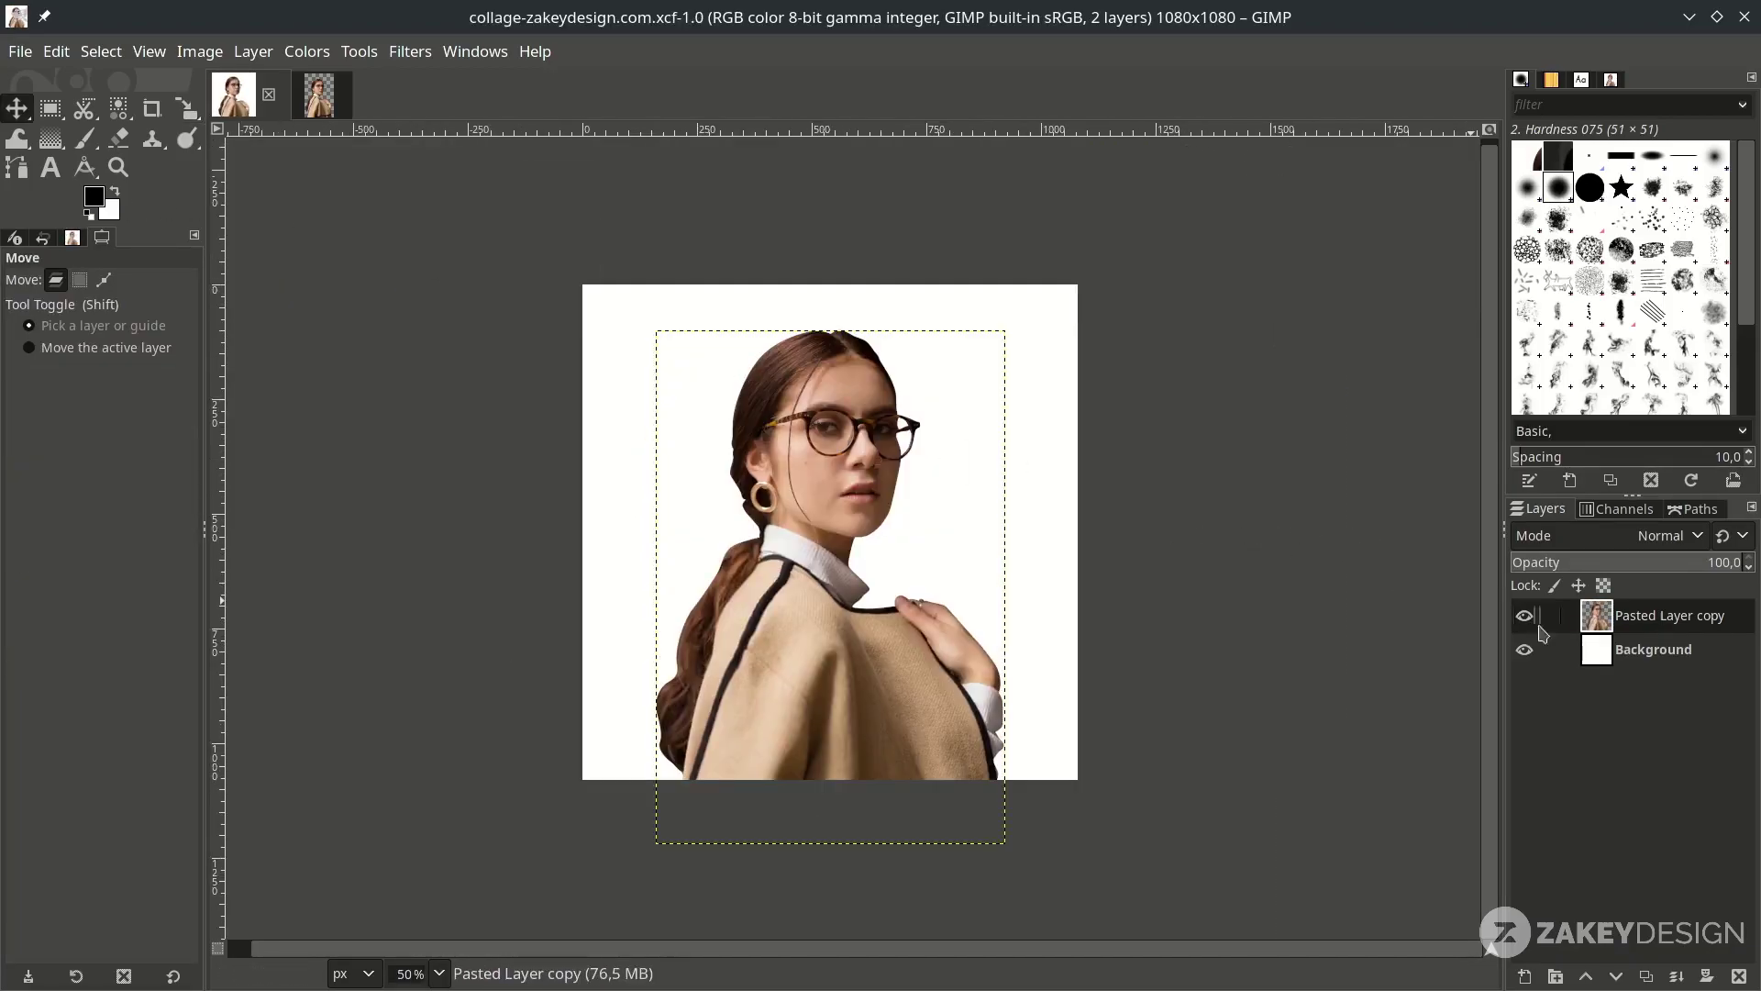
Fill the Background layer with the red foreground color ff1031 using Bucket Fill
click(1651, 649)
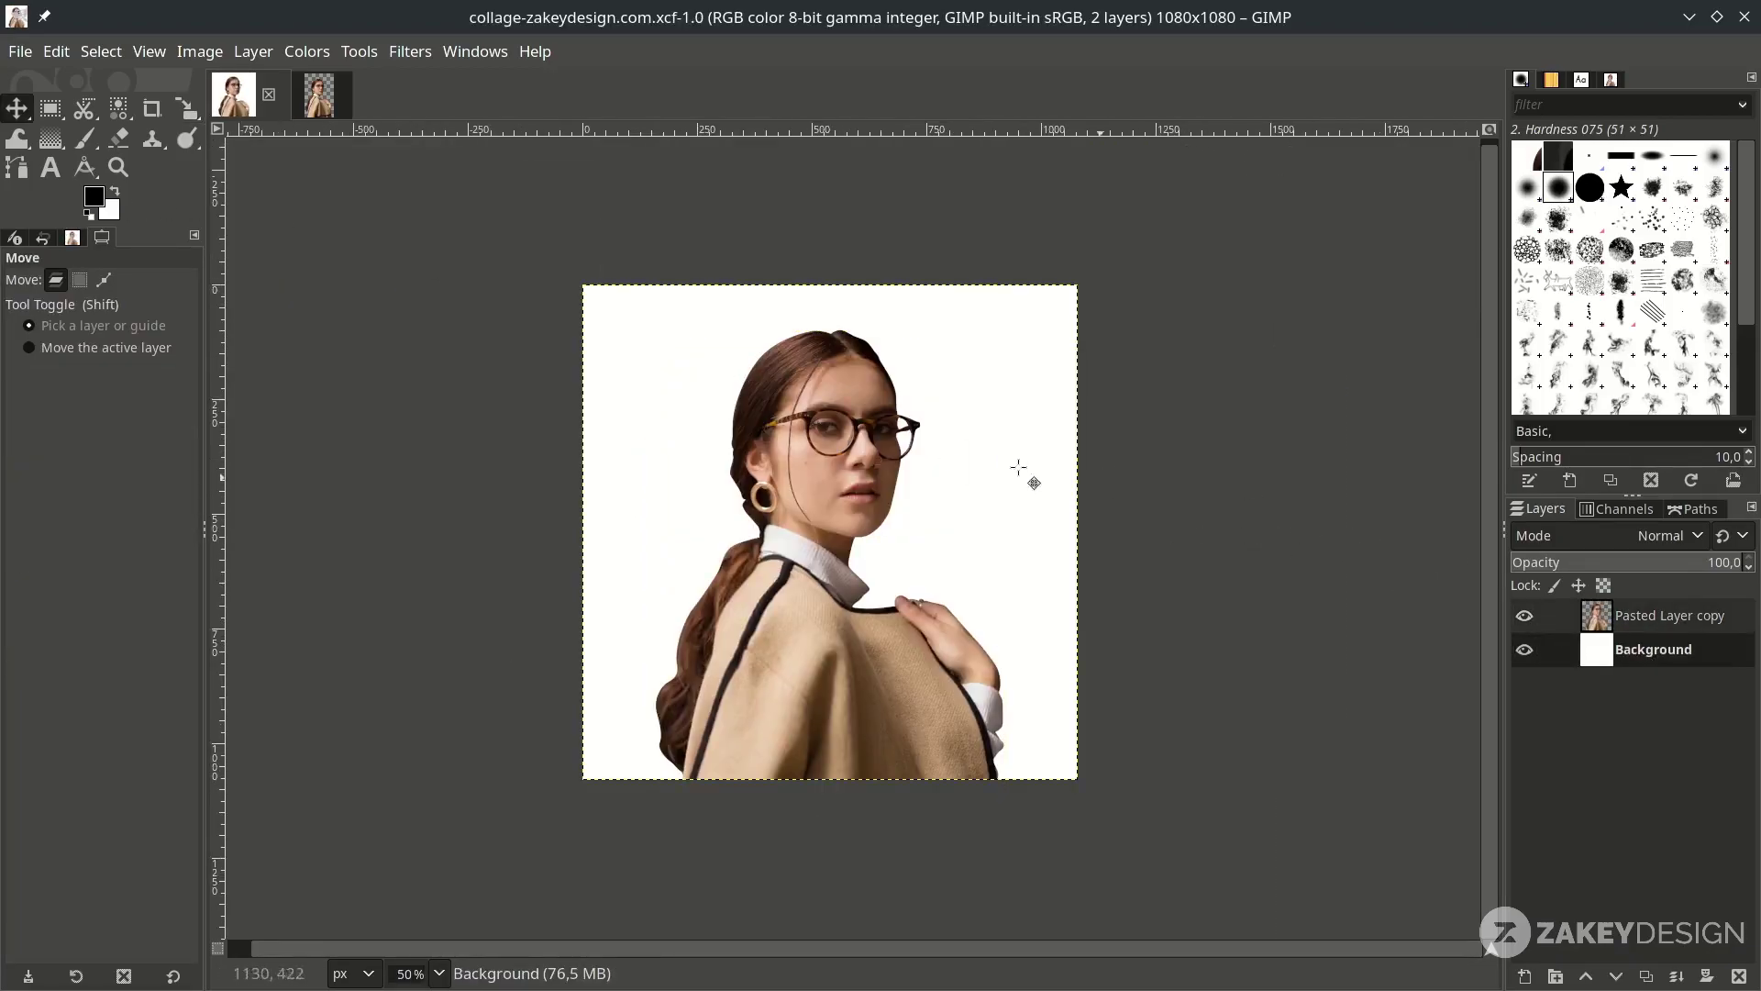
click(95, 200)
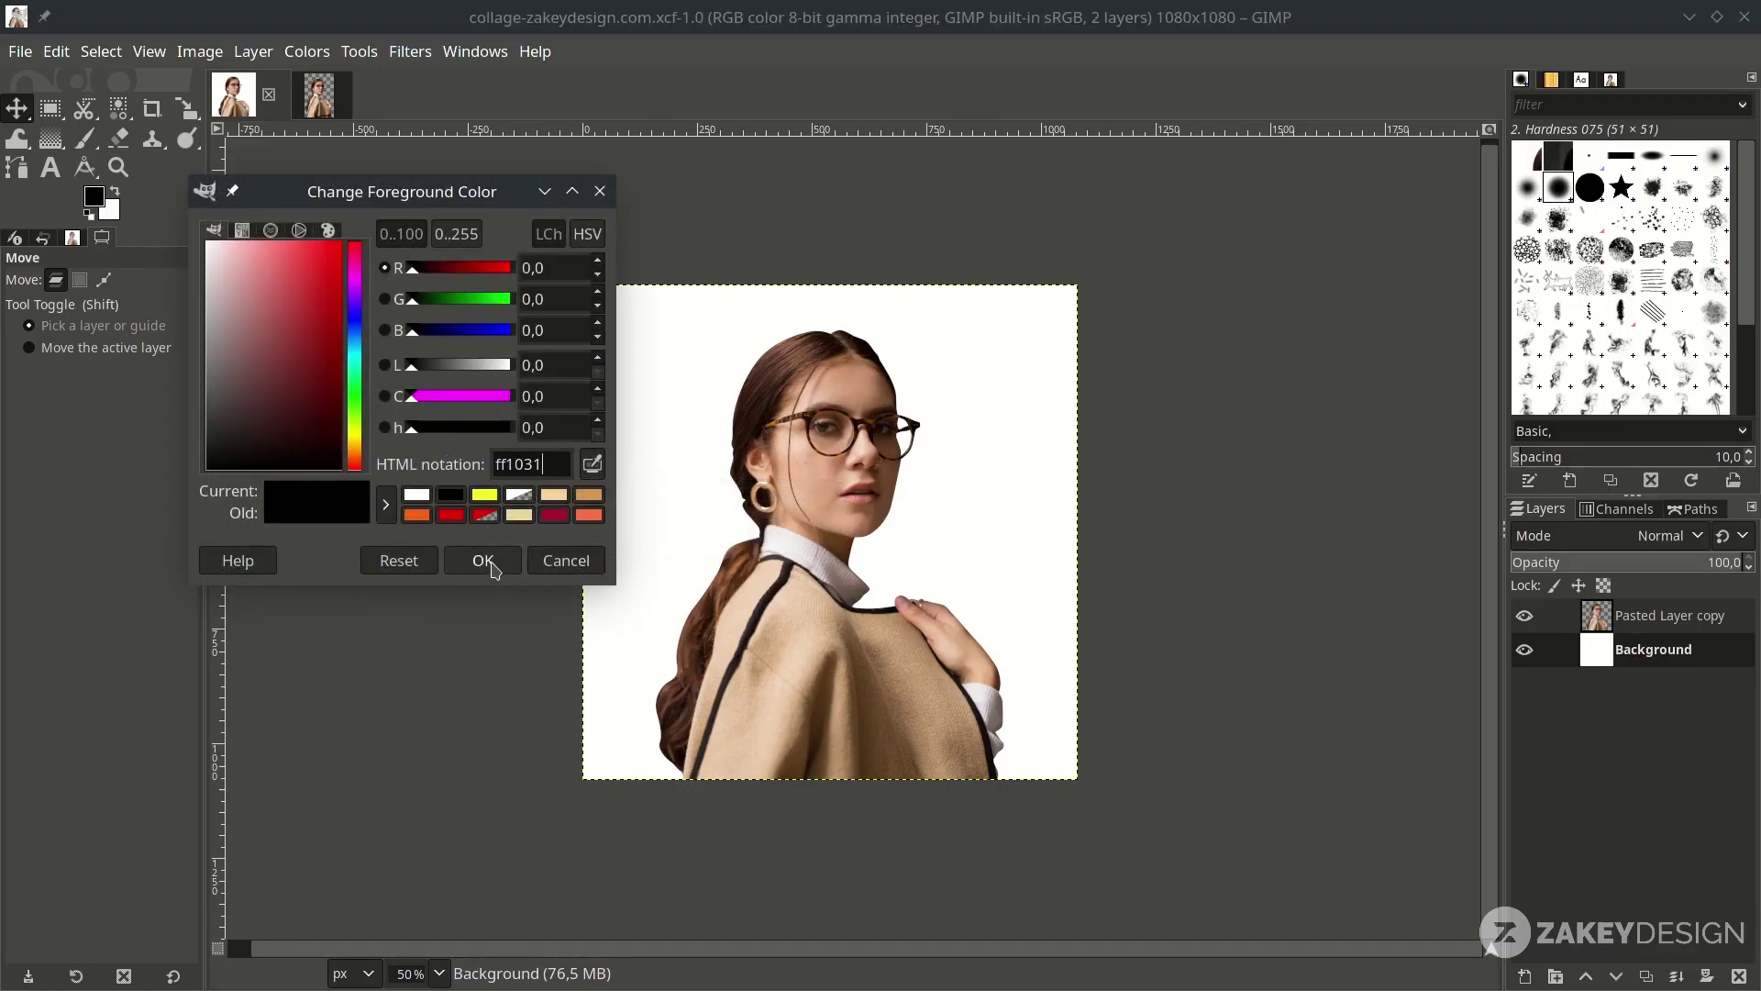
click(484, 560)
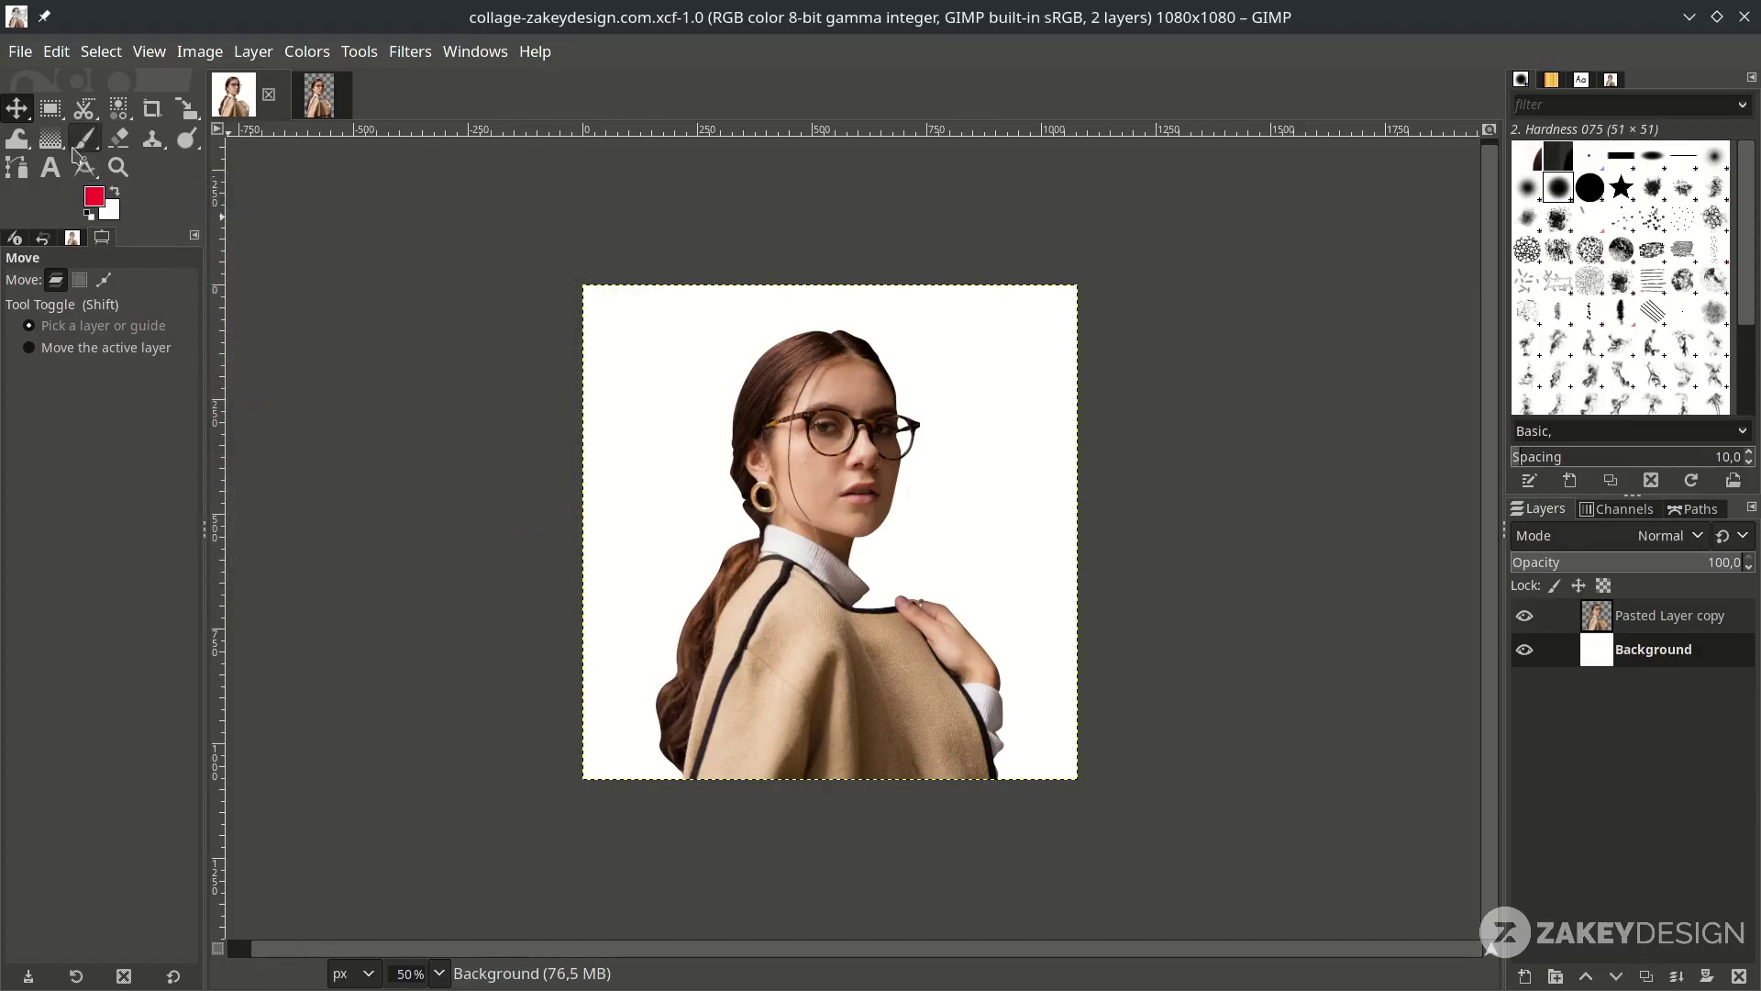
click(57, 144)
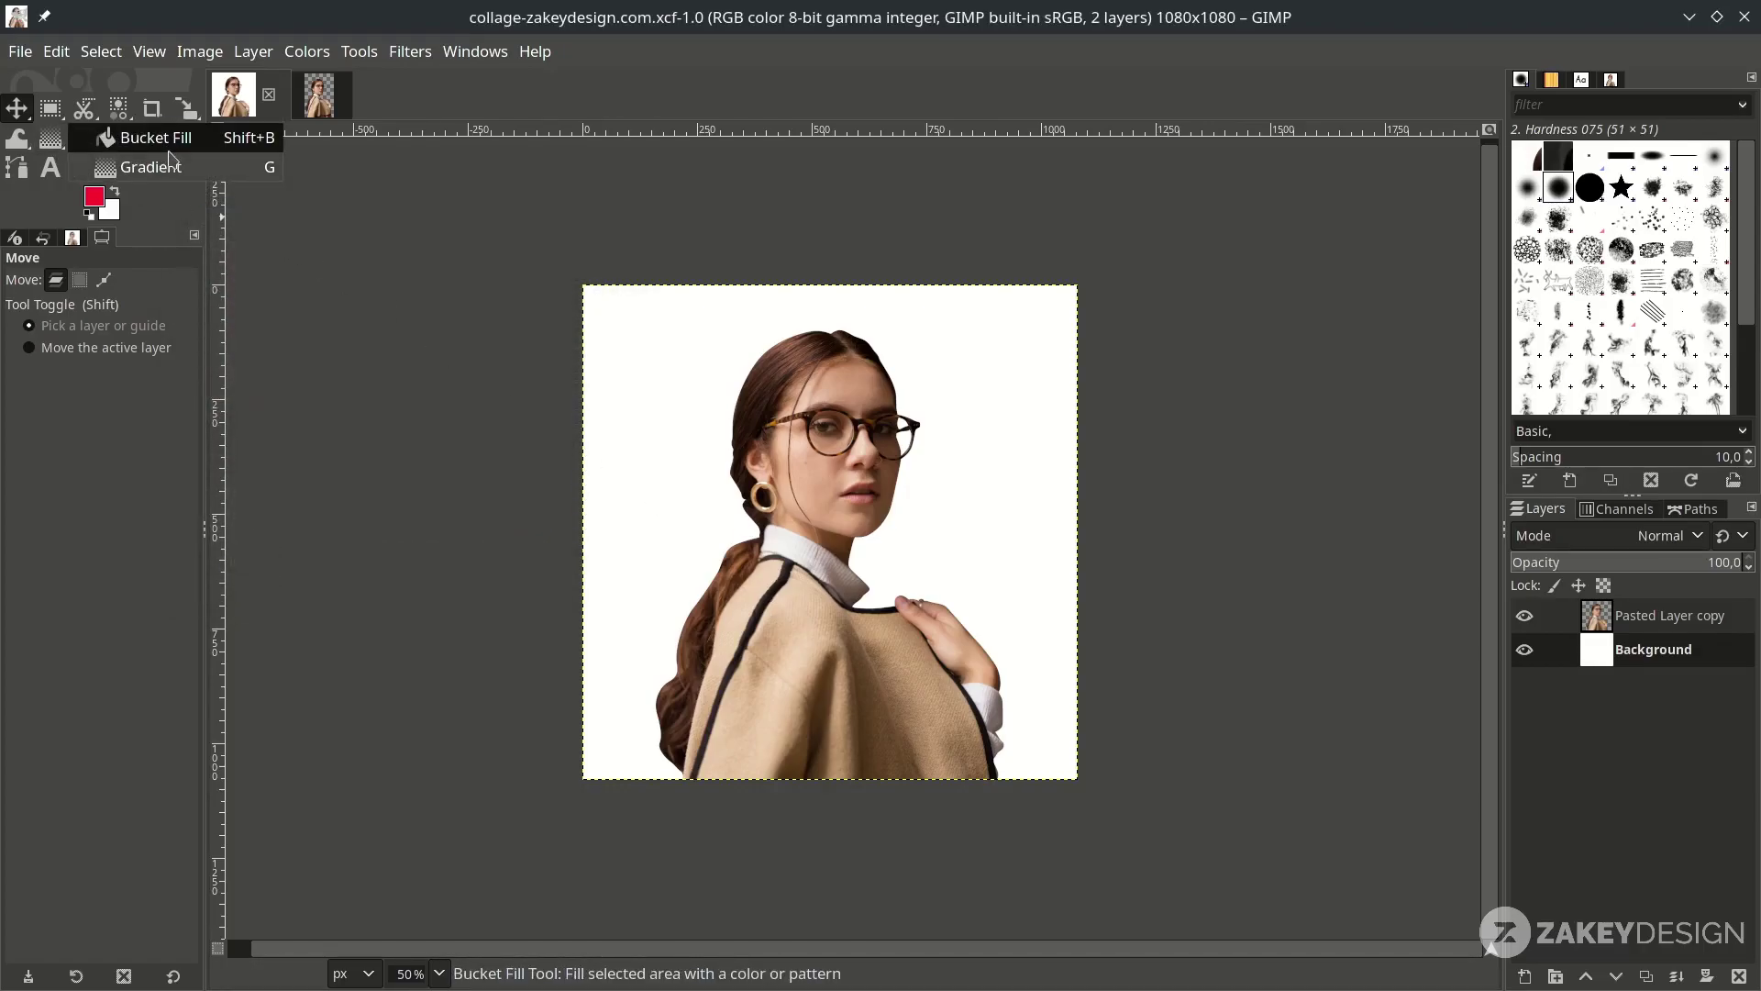
click(170, 138)
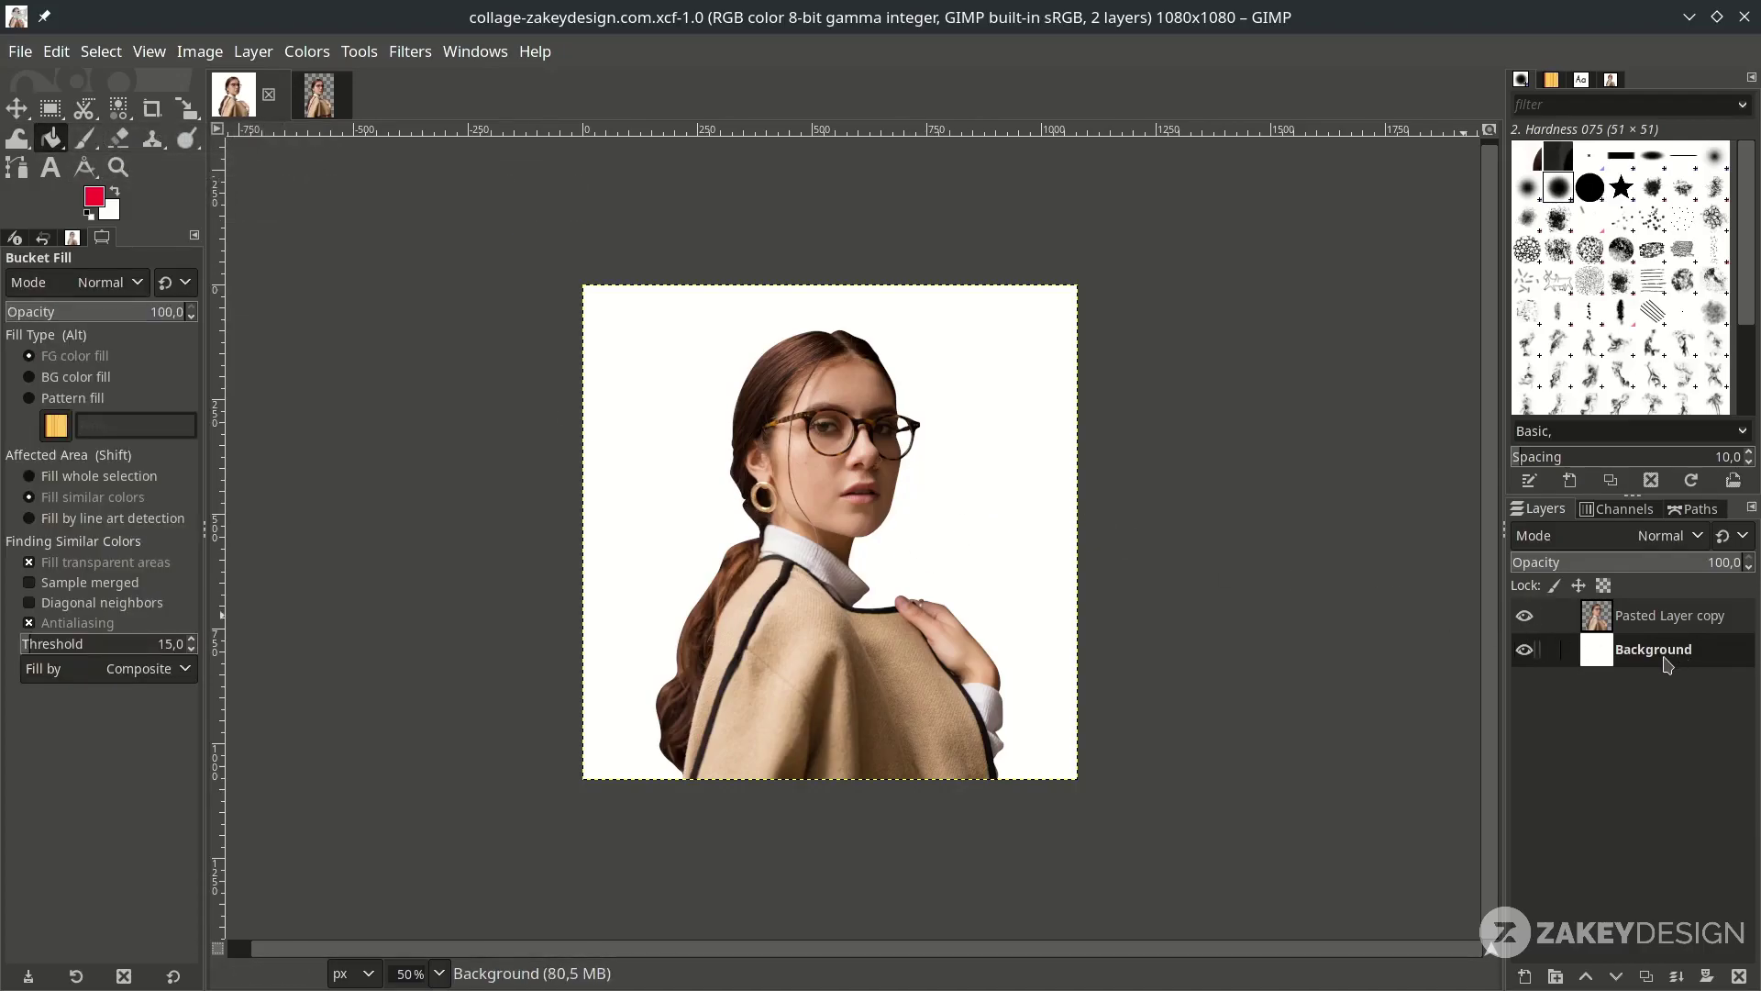
click(934, 447)
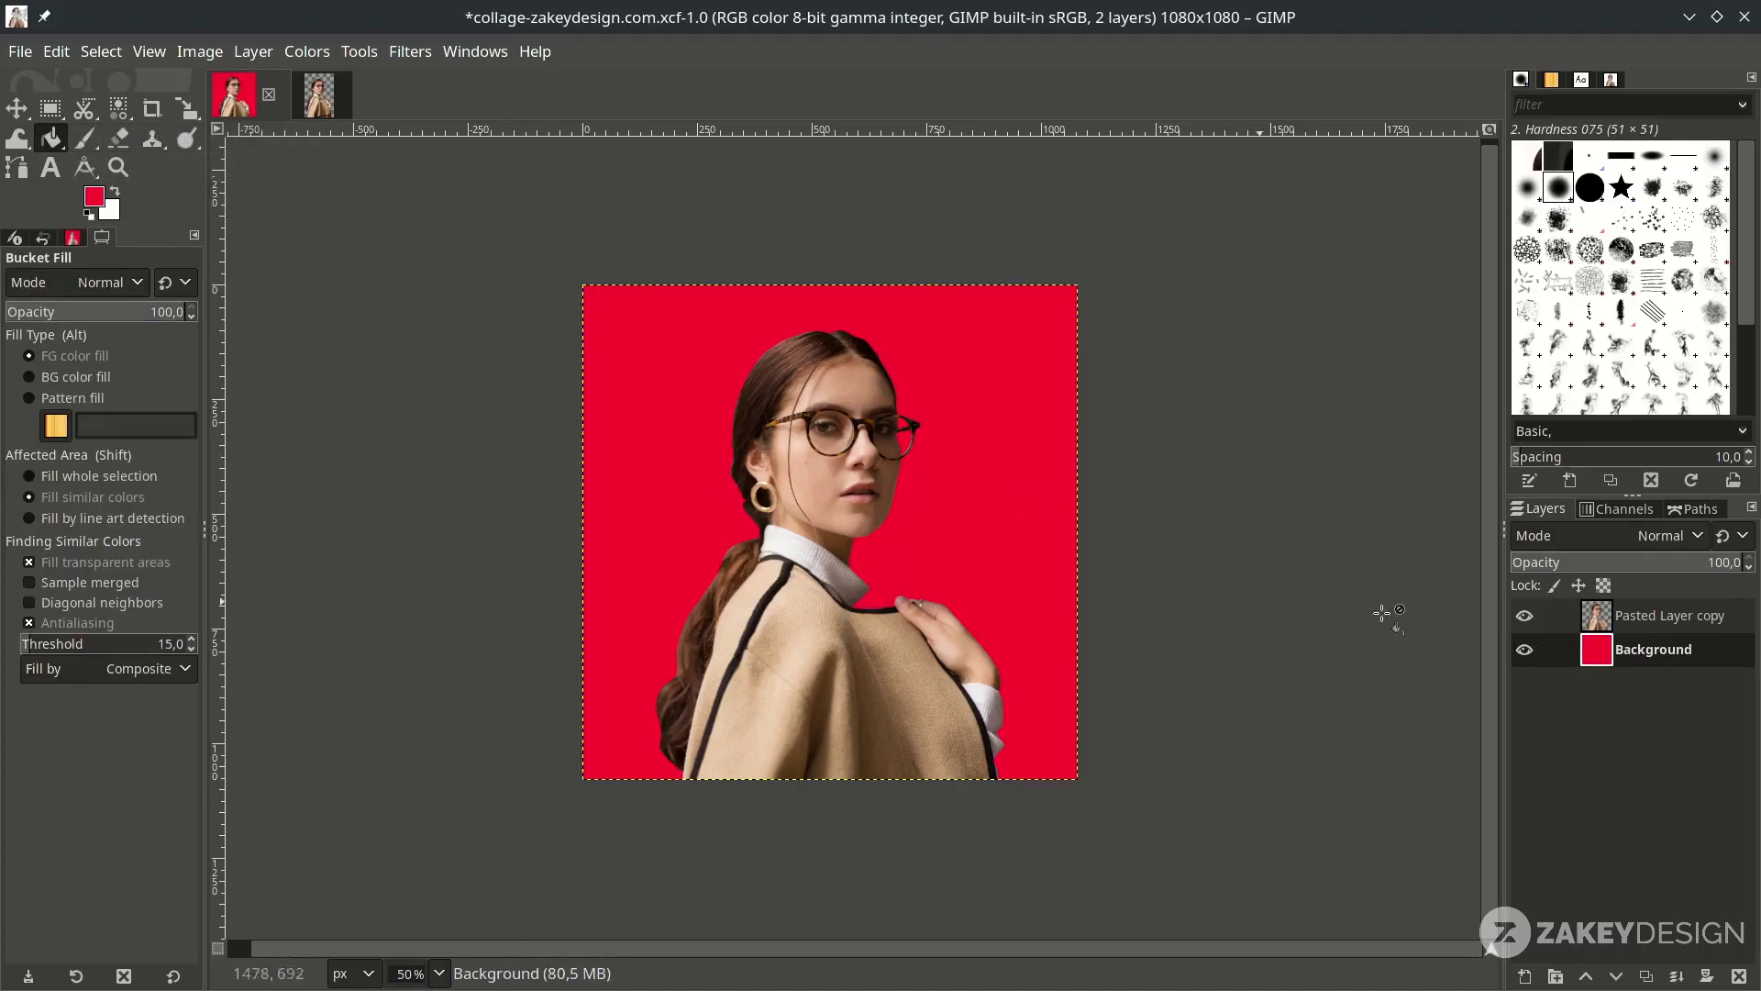
Desaturate the woman's layer using the Luminance mode
click(1651, 620)
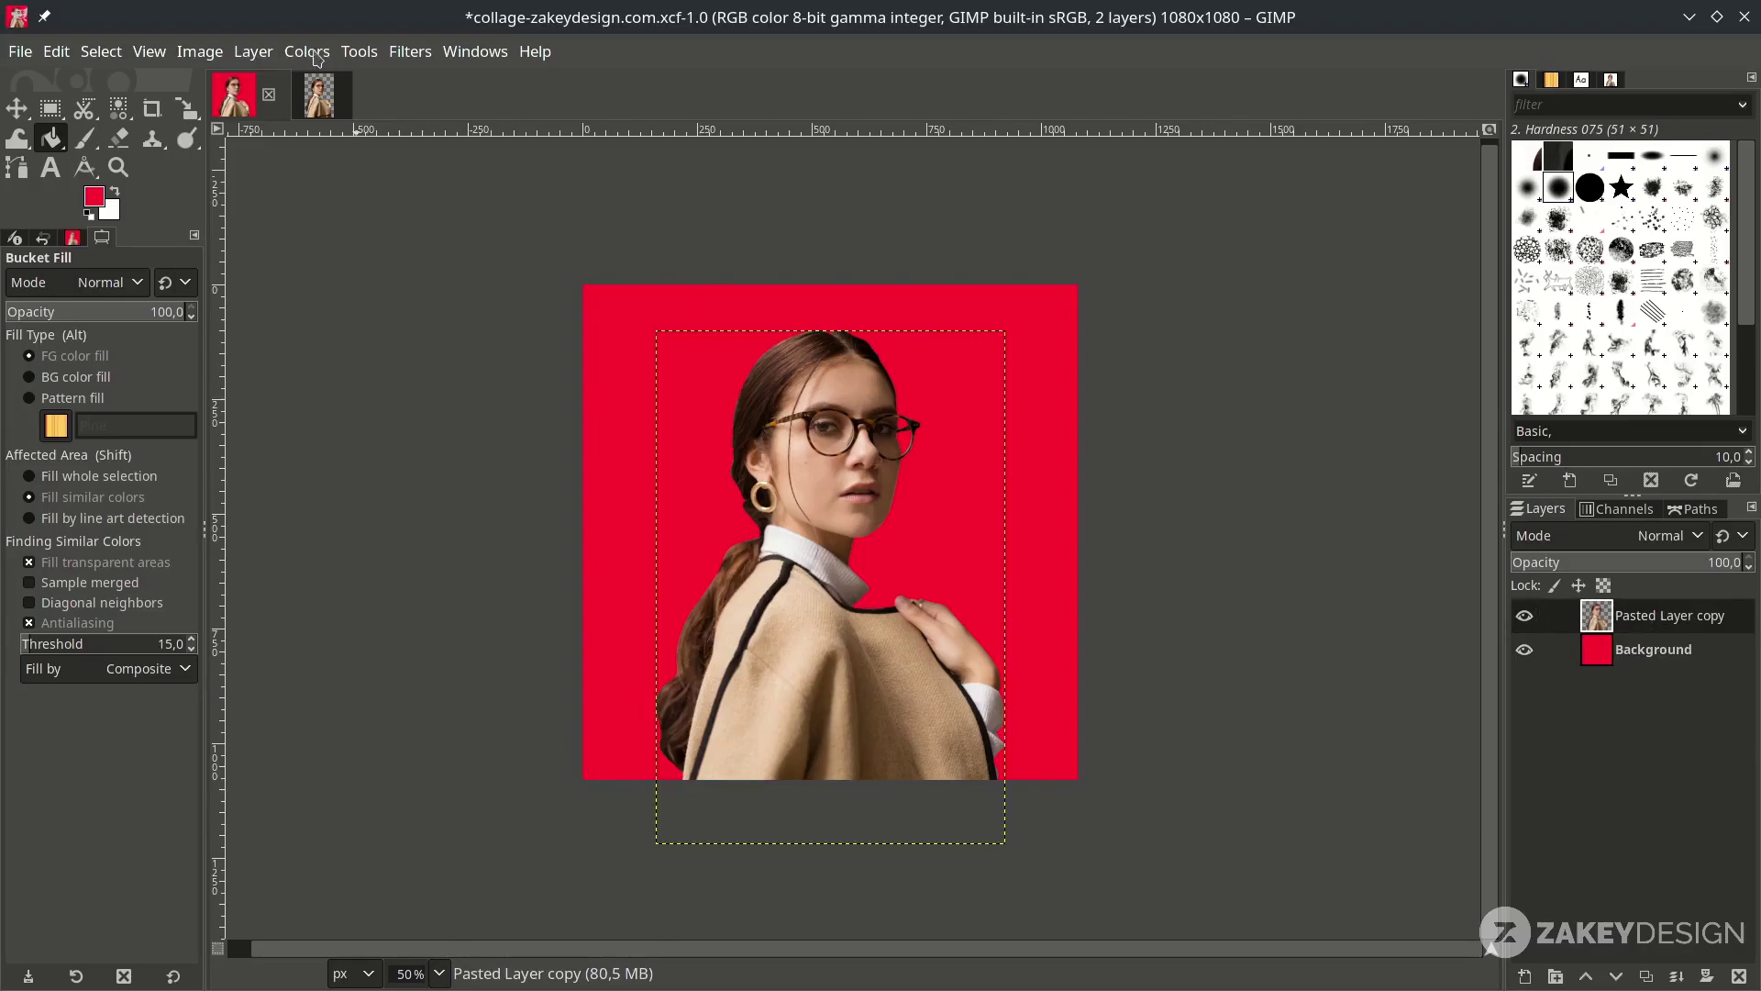
click(310, 53)
mouse_move(449, 544)
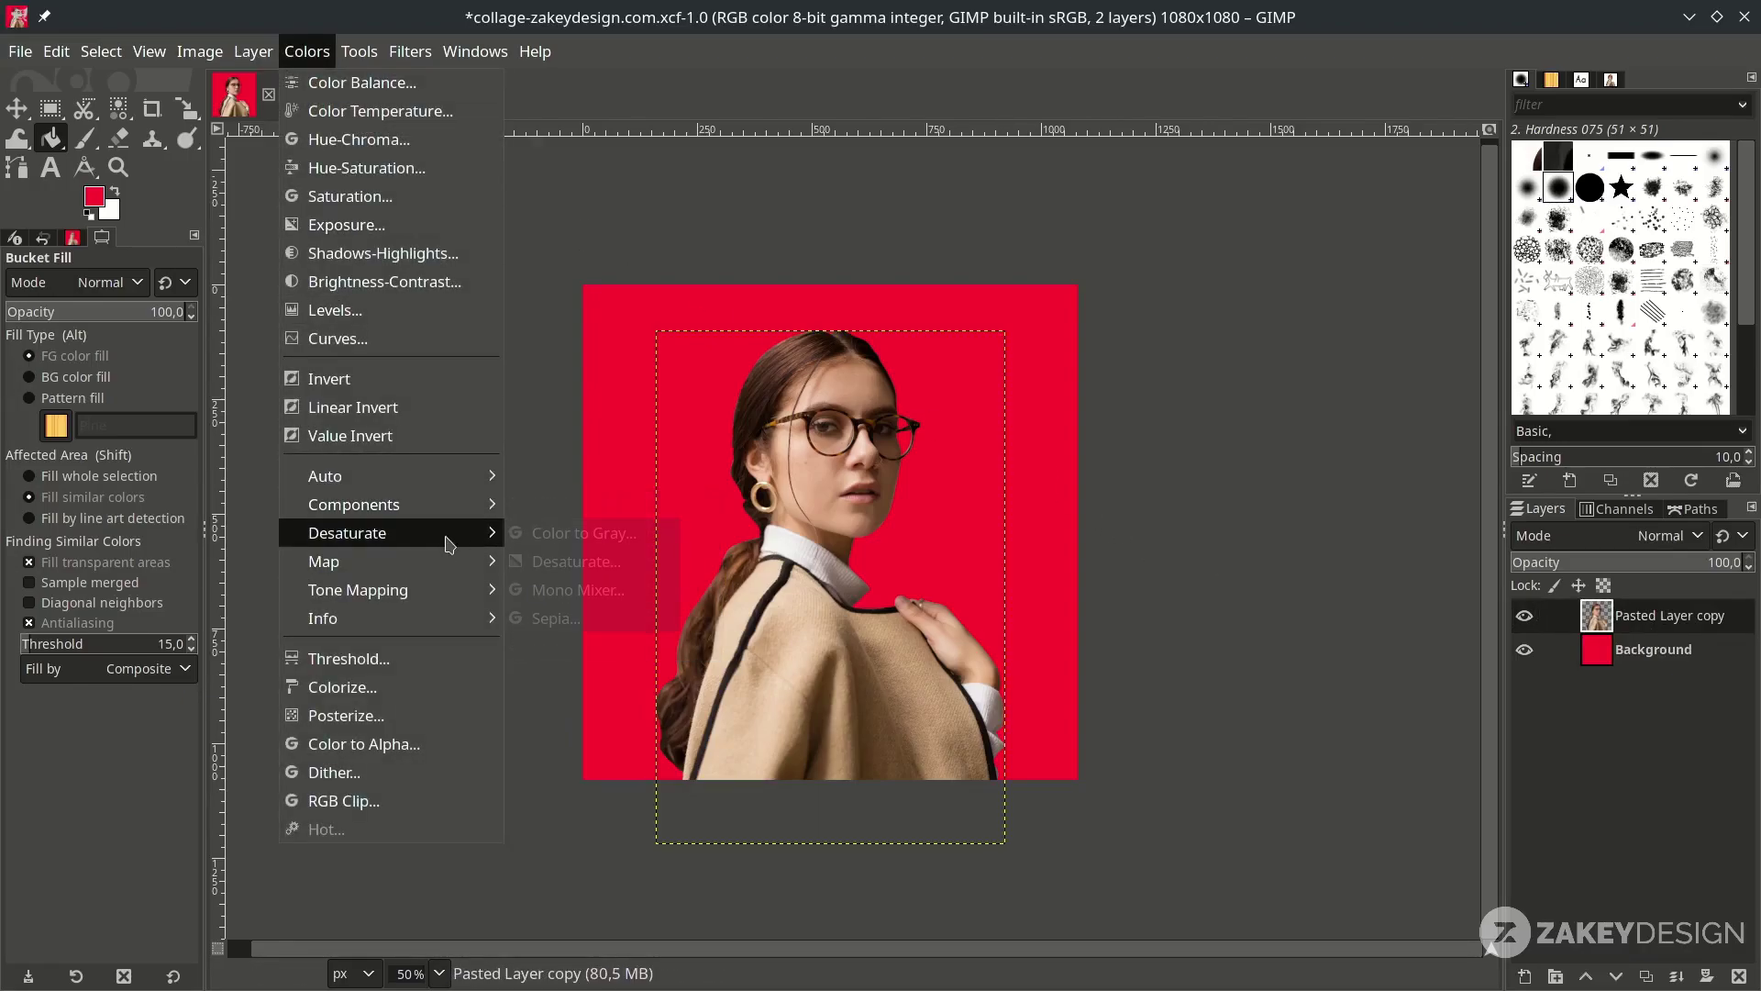
click(573, 561)
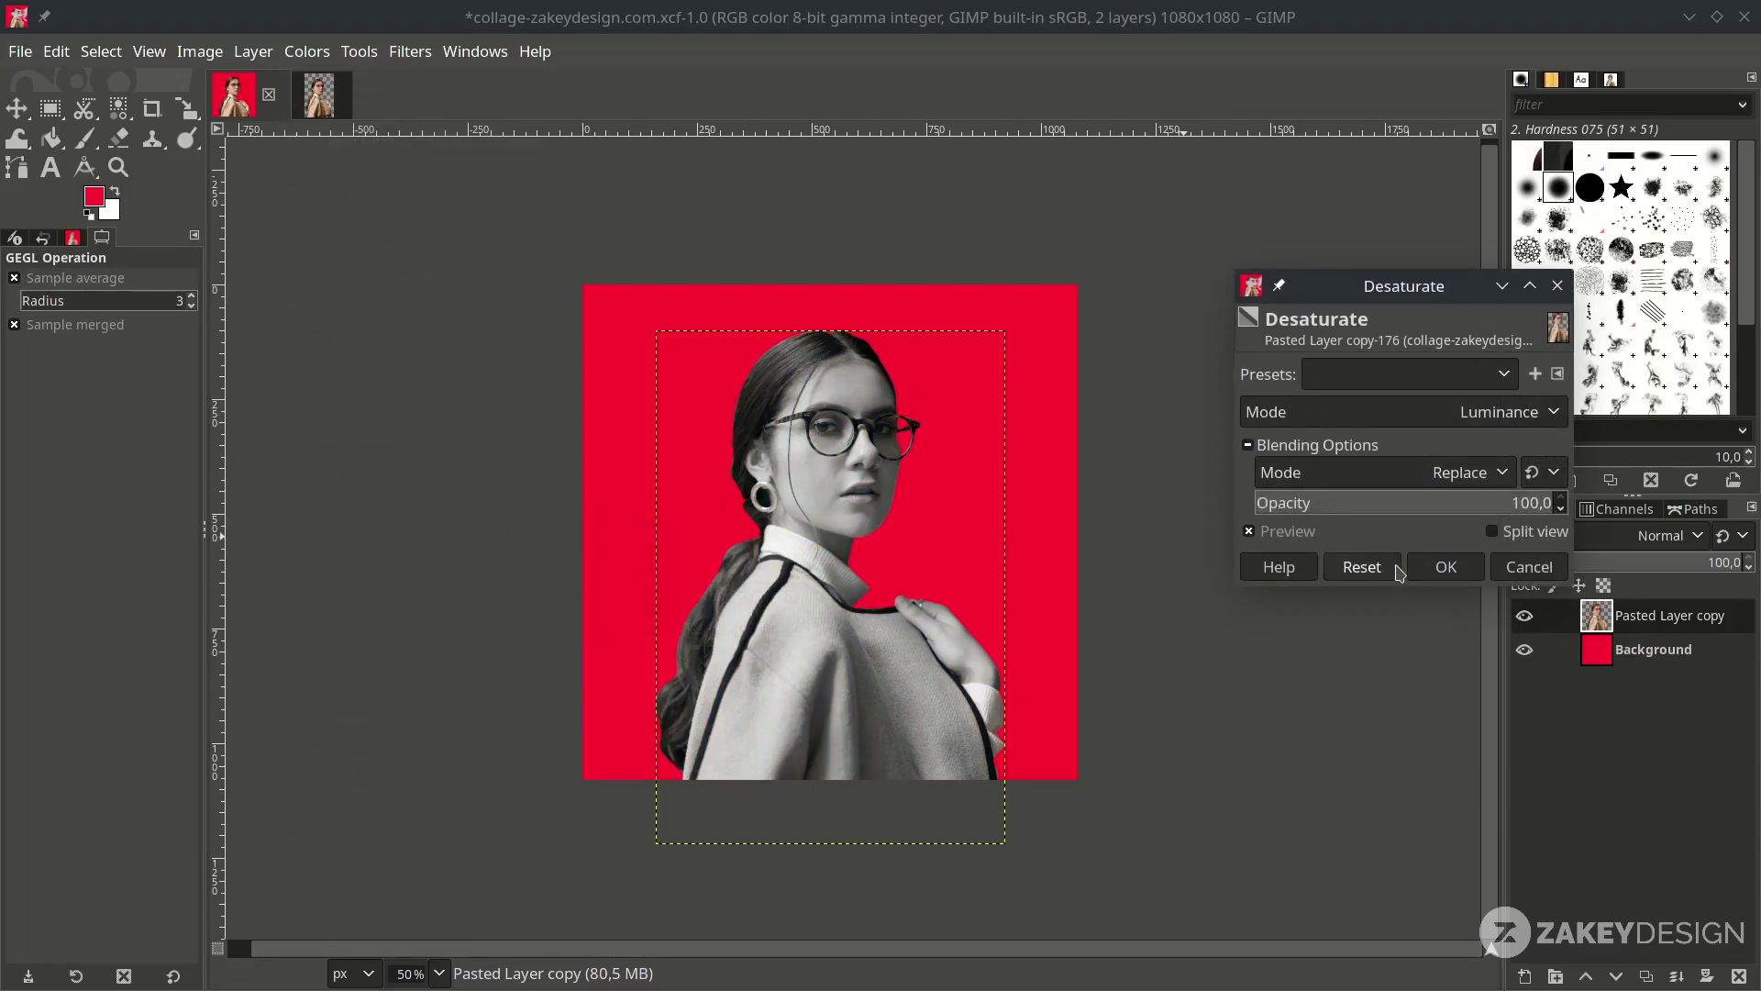
click(1424, 571)
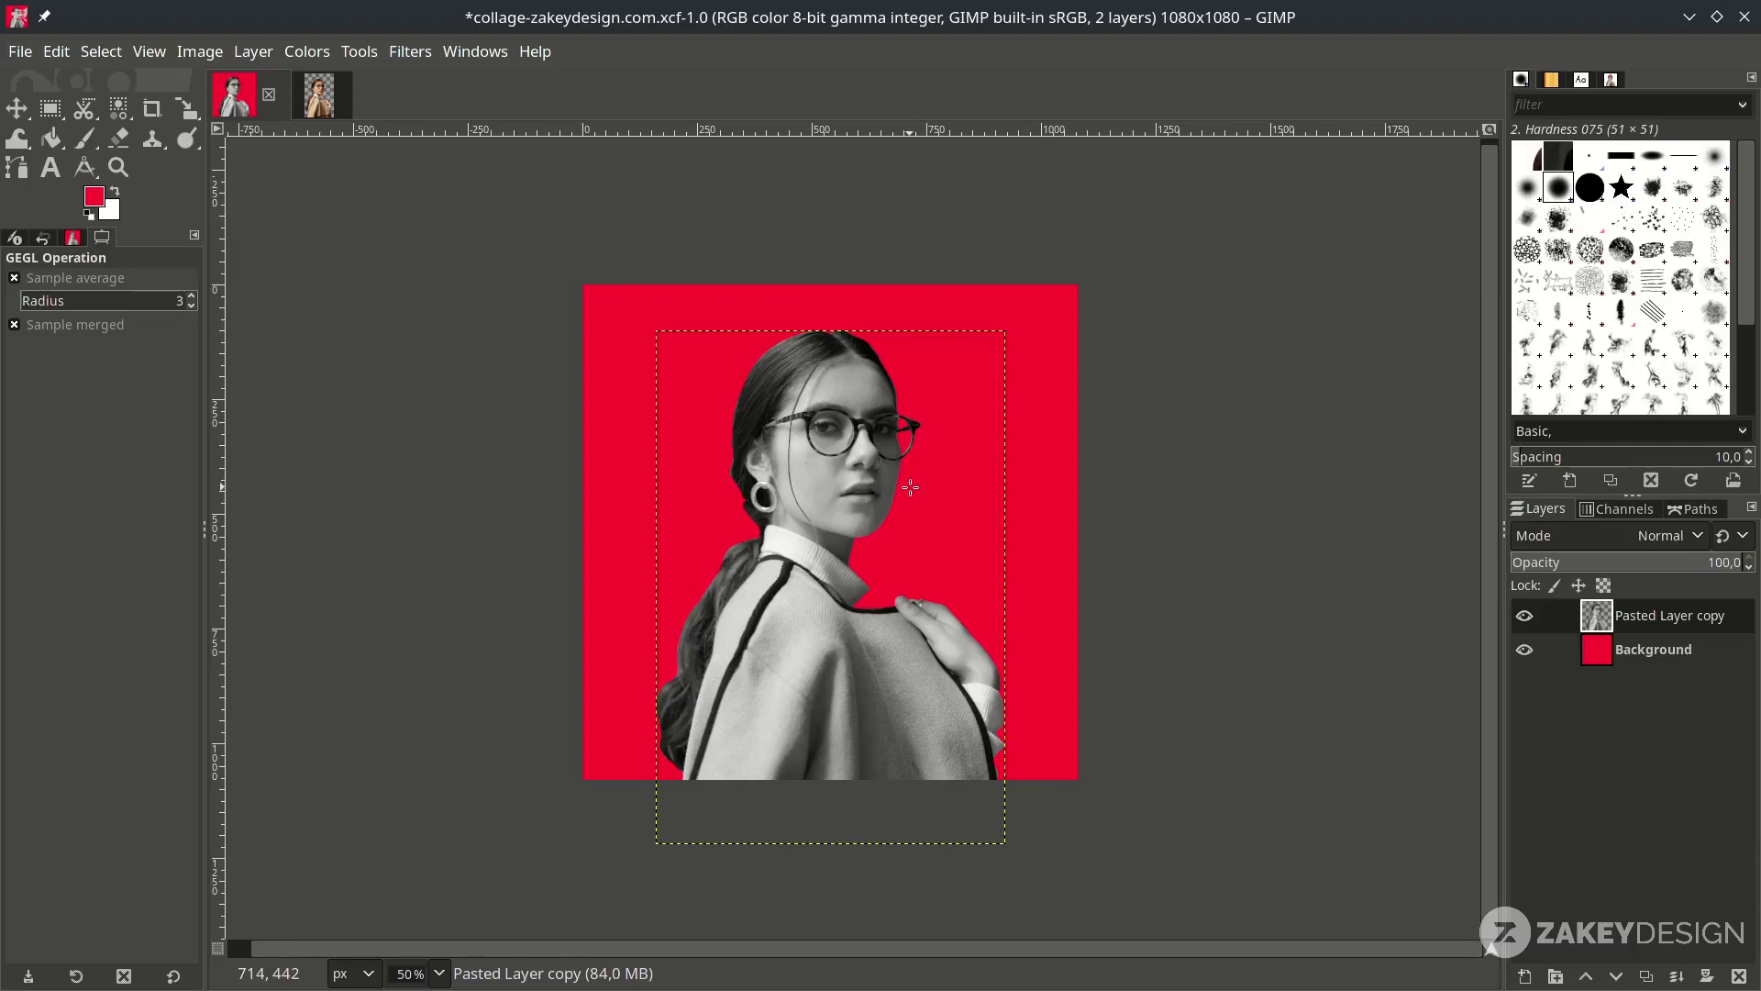
Increase the woman's contrast with a smooth value curve, lowering the shadows at input 80 to output 71 and raising the highlights
click(323, 53)
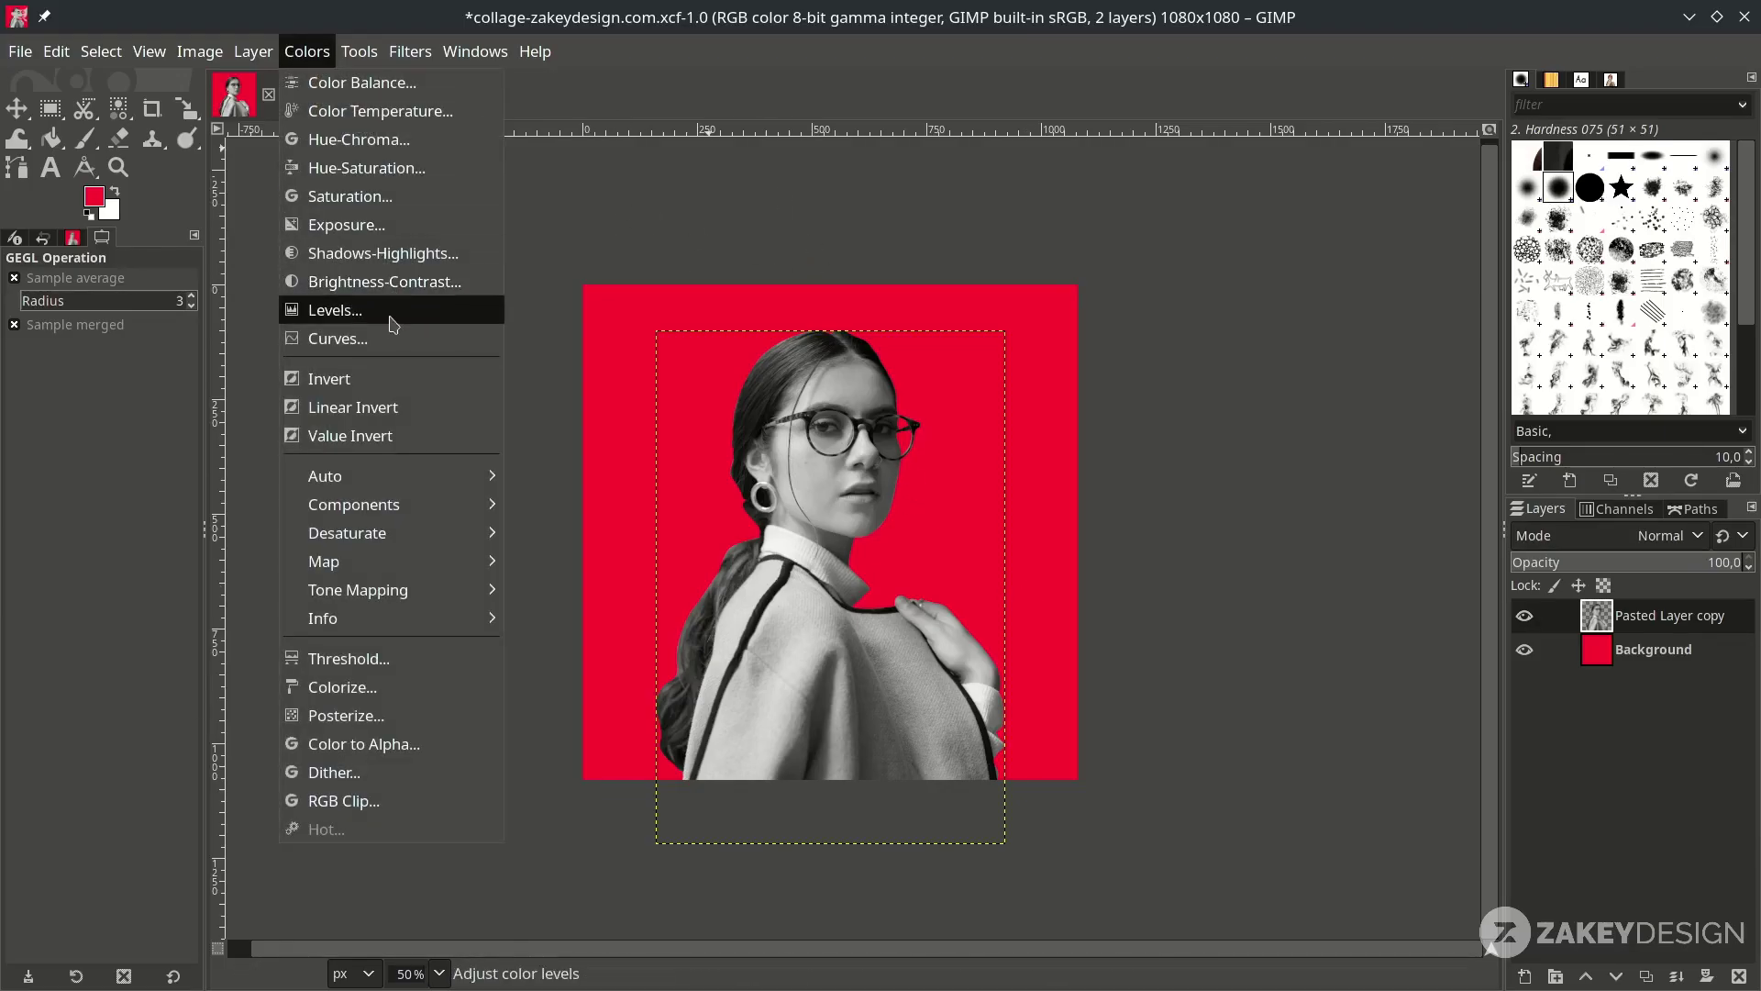
click(394, 338)
drag(1356, 441, 1360, 452)
drag(1444, 394, 1447, 378)
click(1362, 455)
drag(1353, 451, 1352, 456)
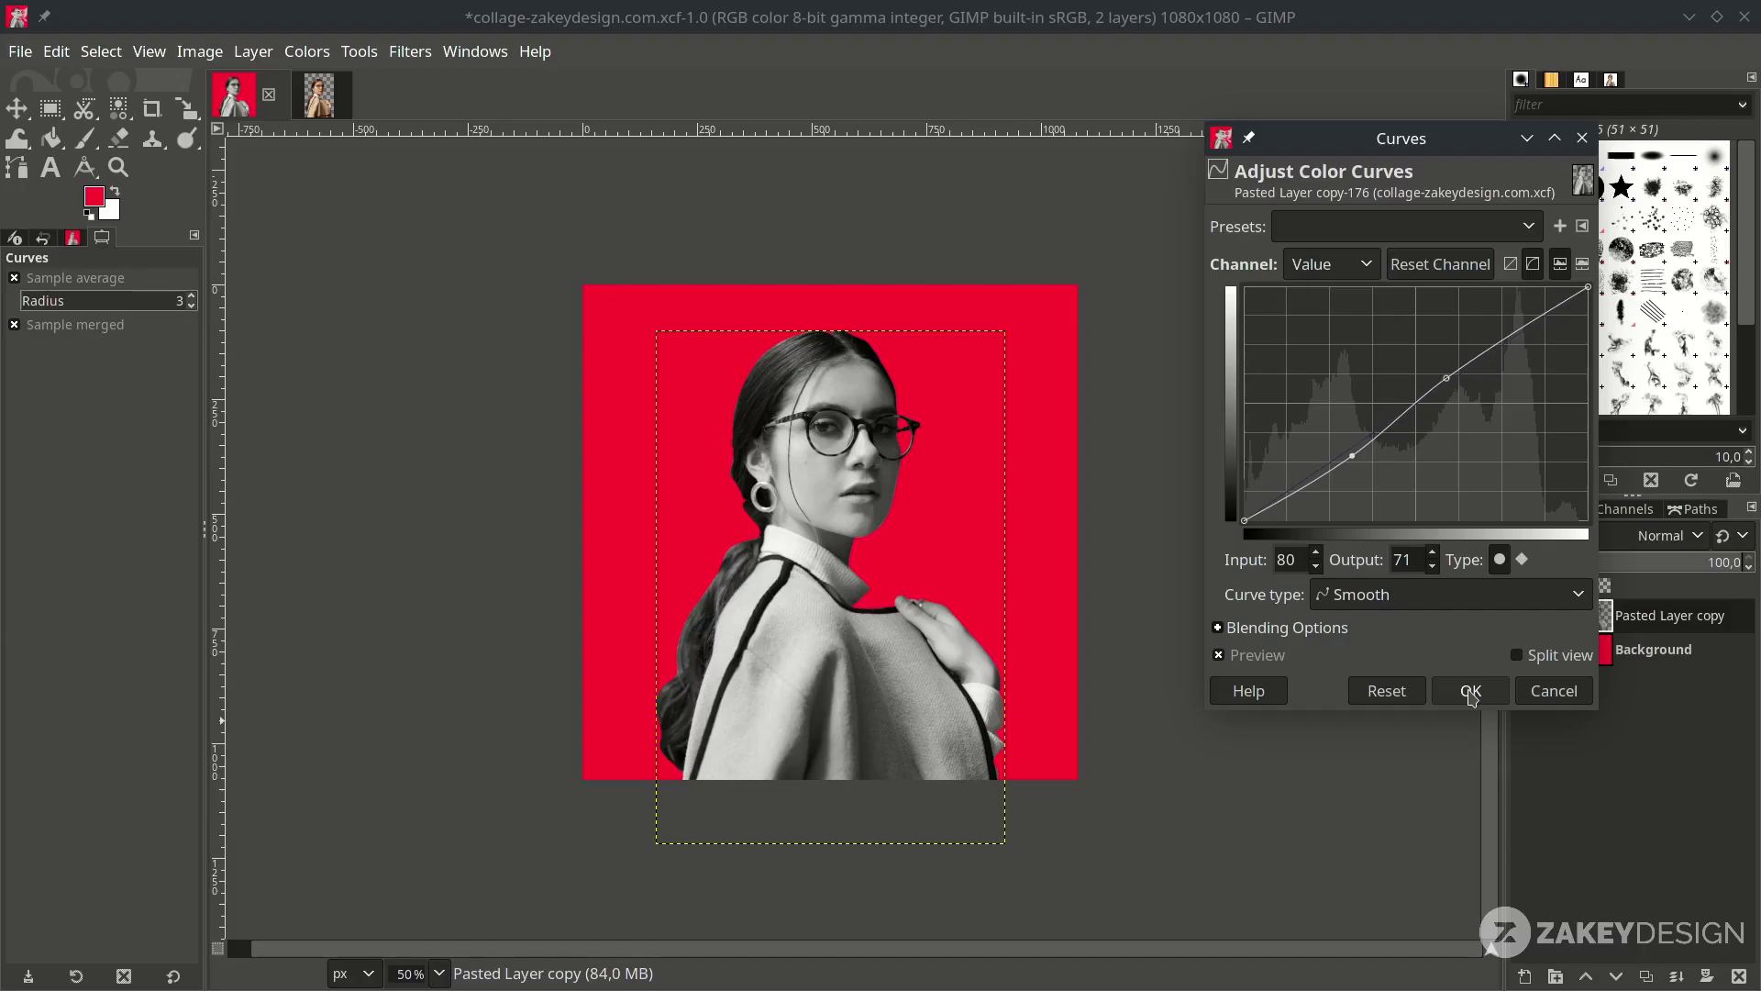
click(1471, 691)
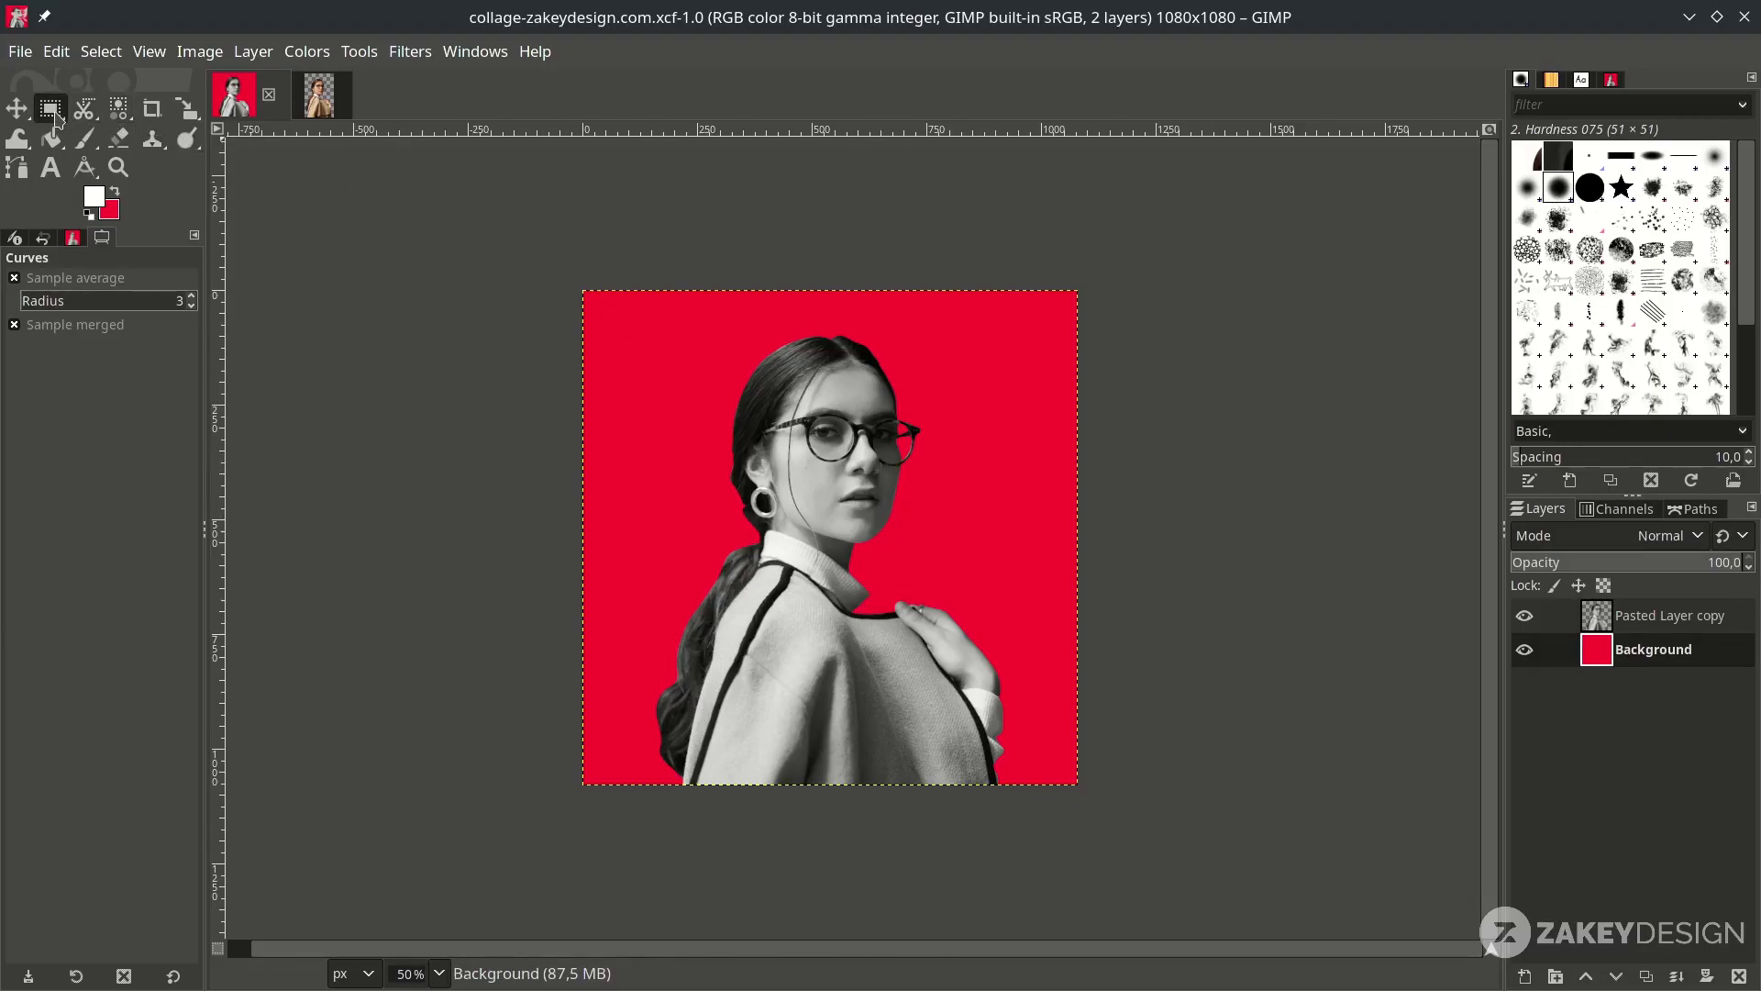
Draw a circular selection of about 720 × 720 px around the woman and add a transparent layer named circle above the background
mouse_move(52, 109)
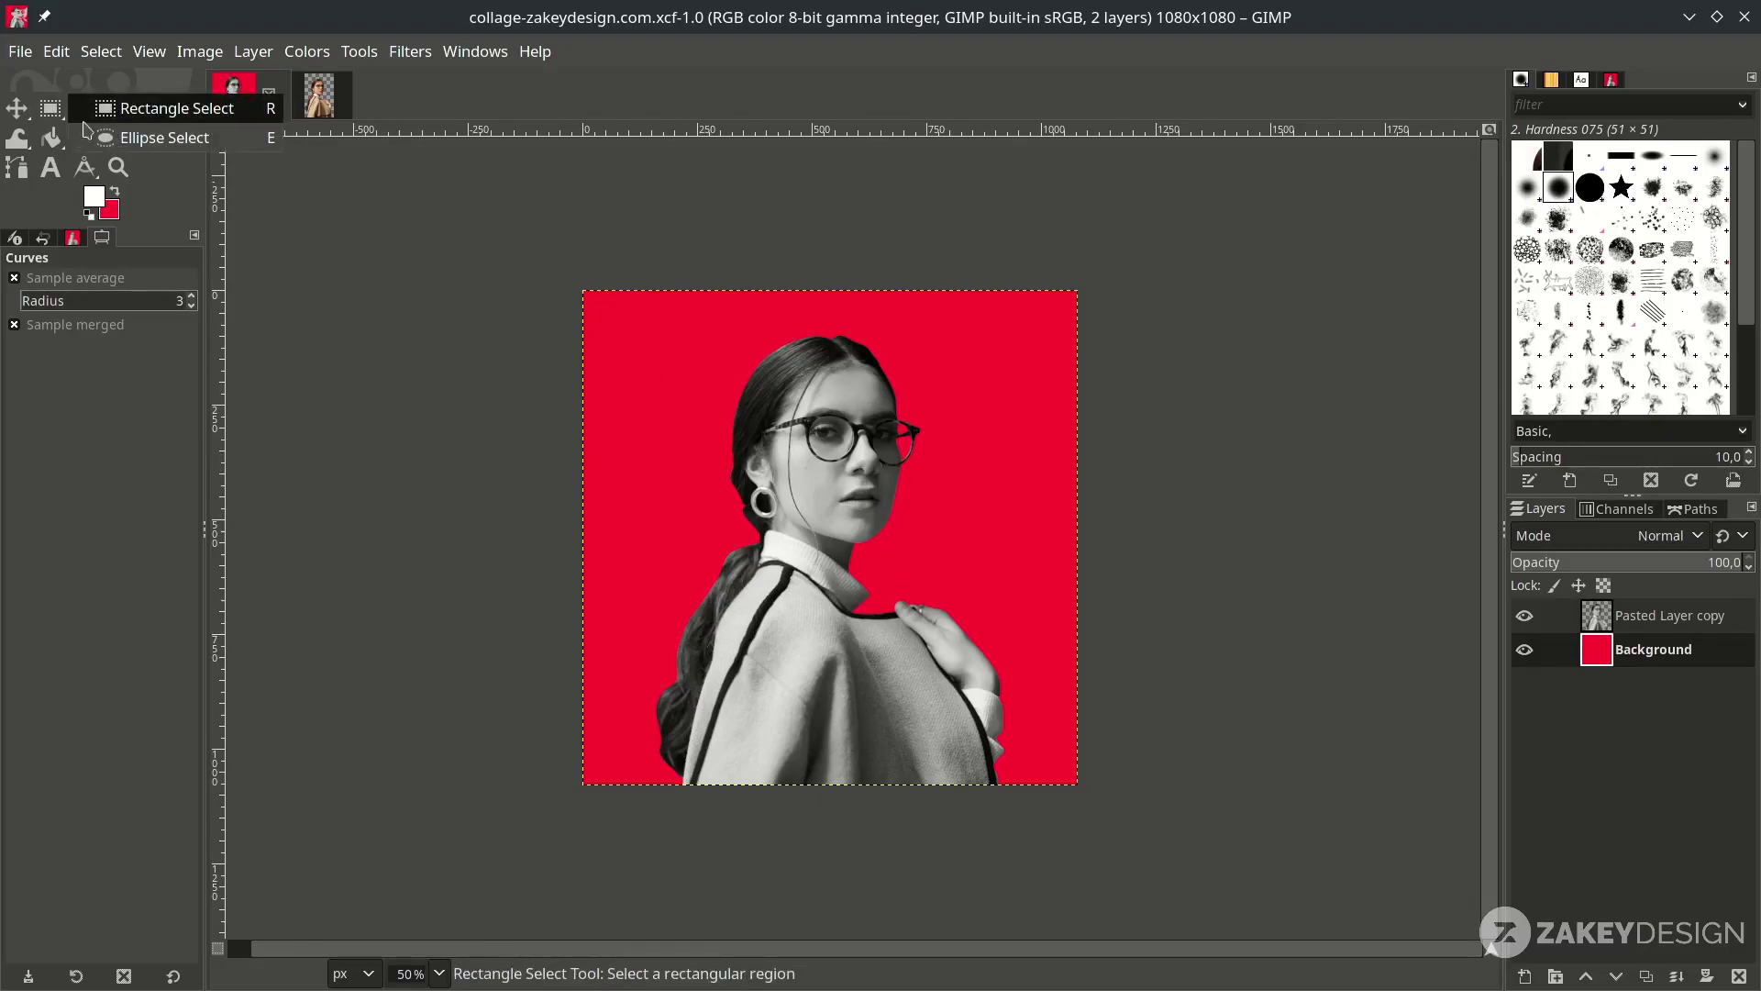
click(139, 145)
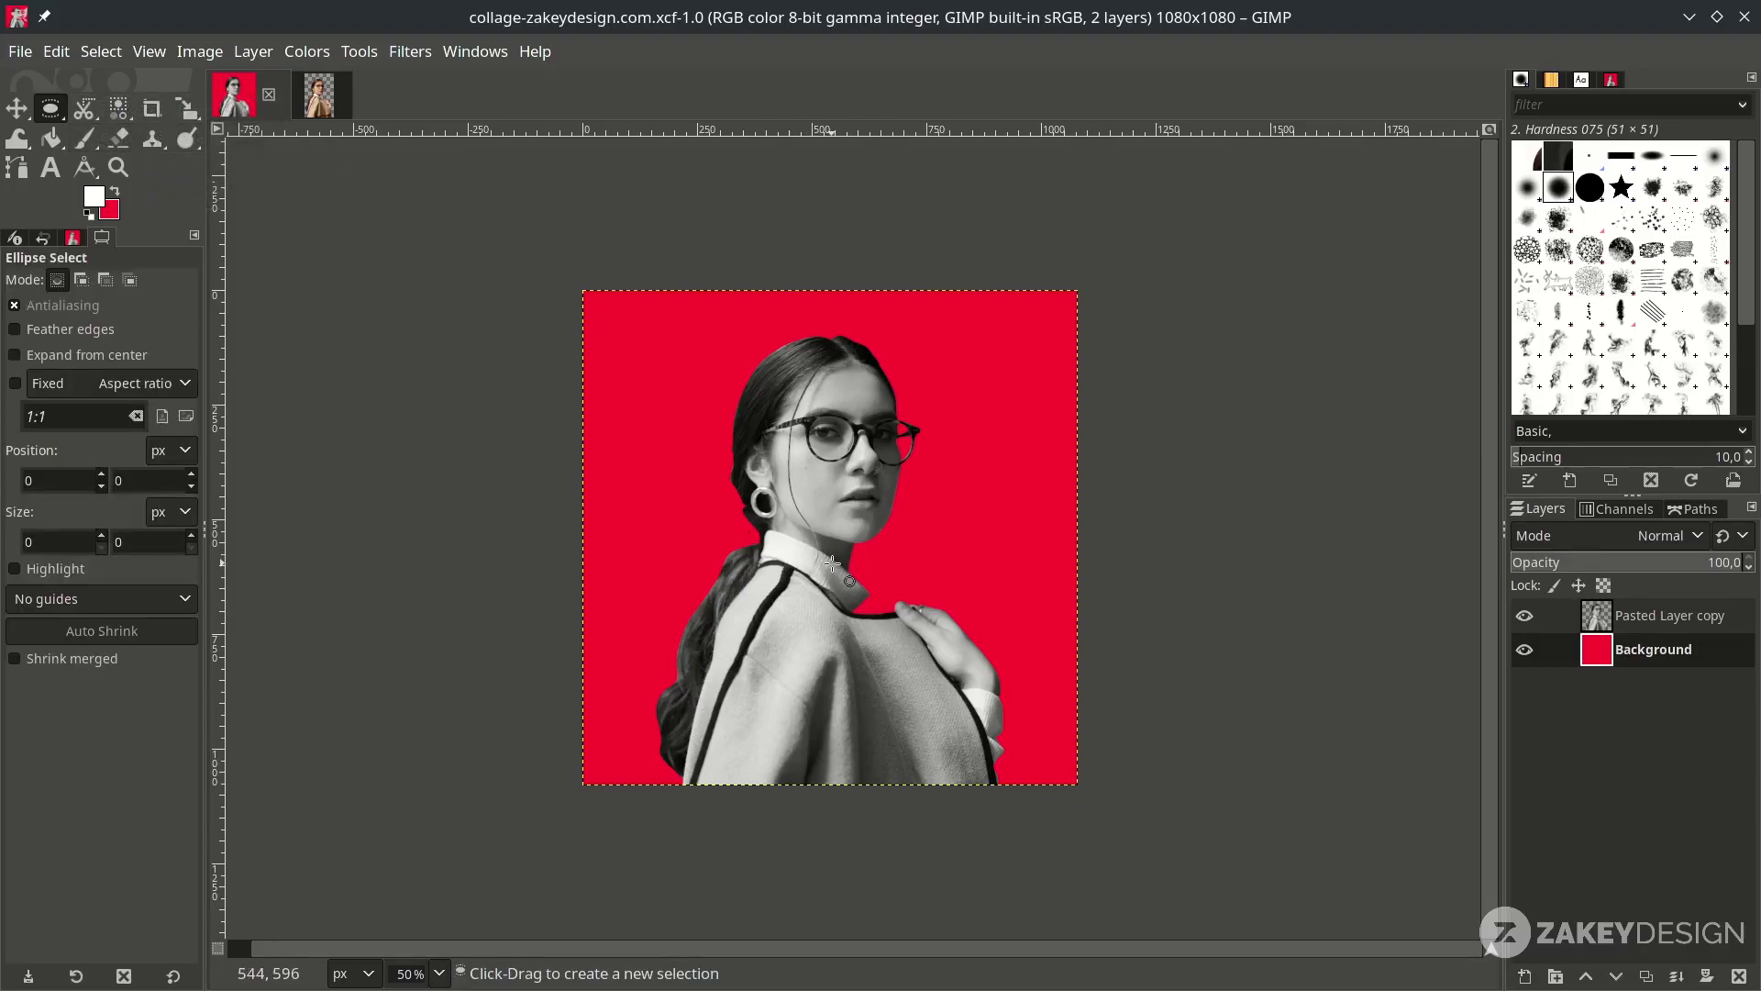
drag(843, 570, 1021, 723)
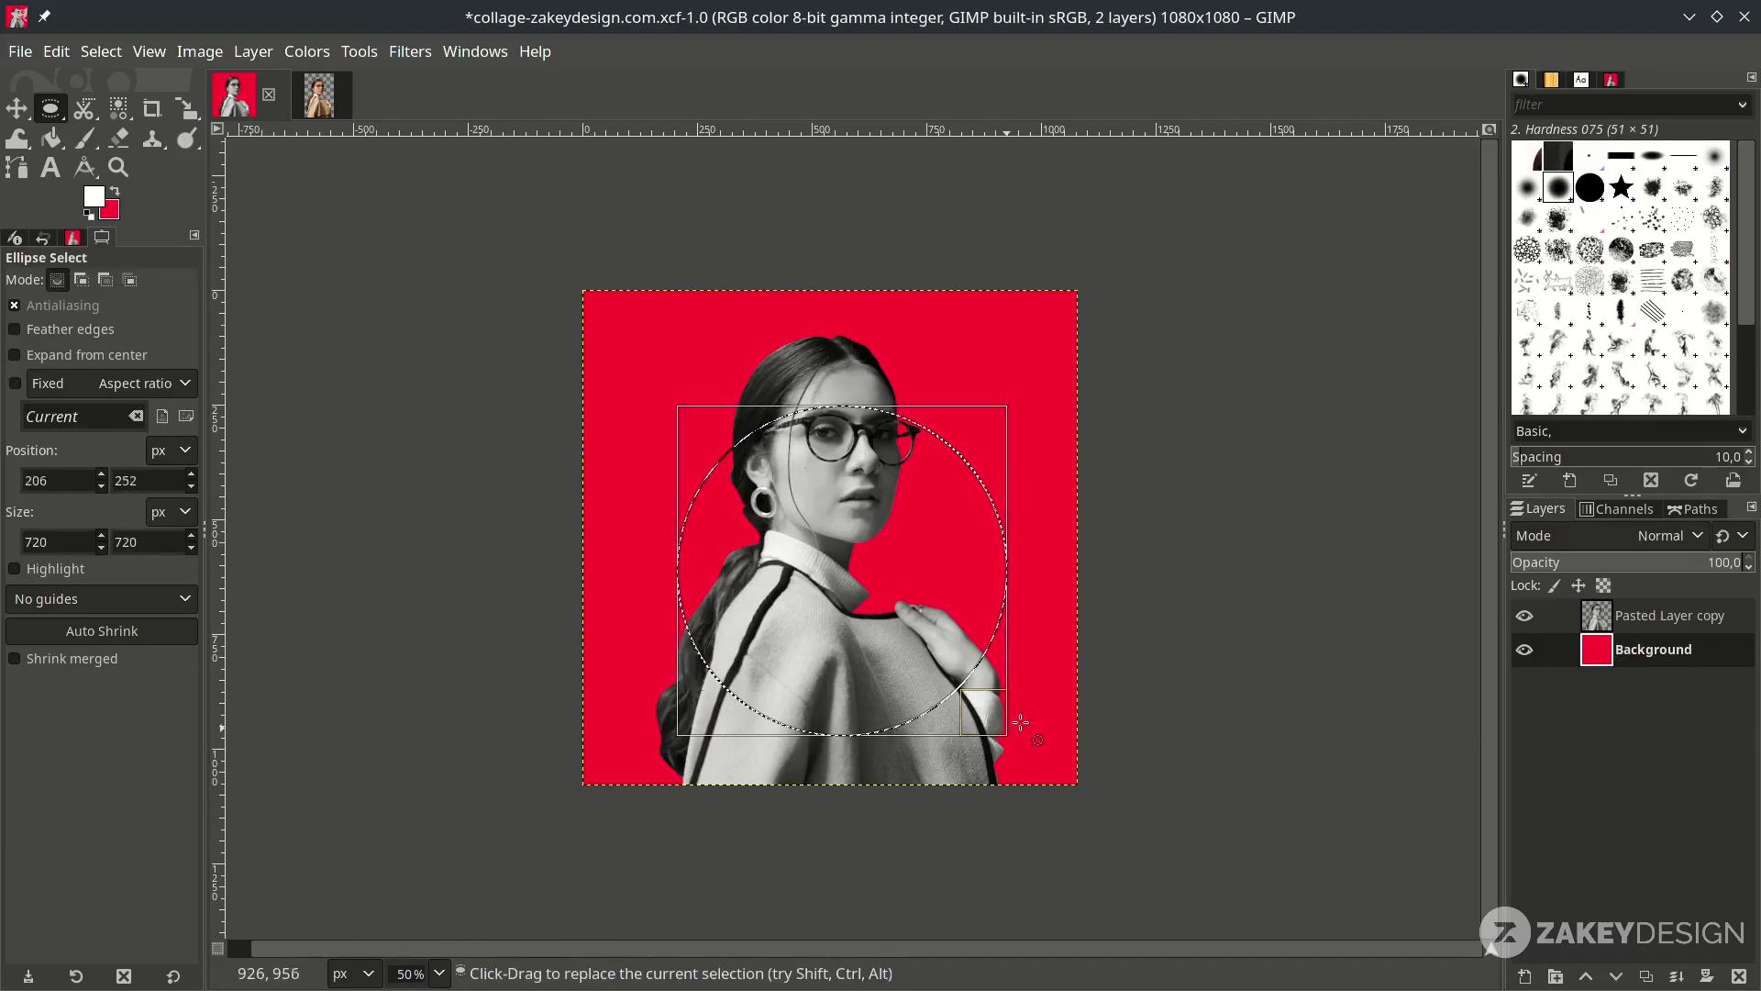
click(1525, 976)
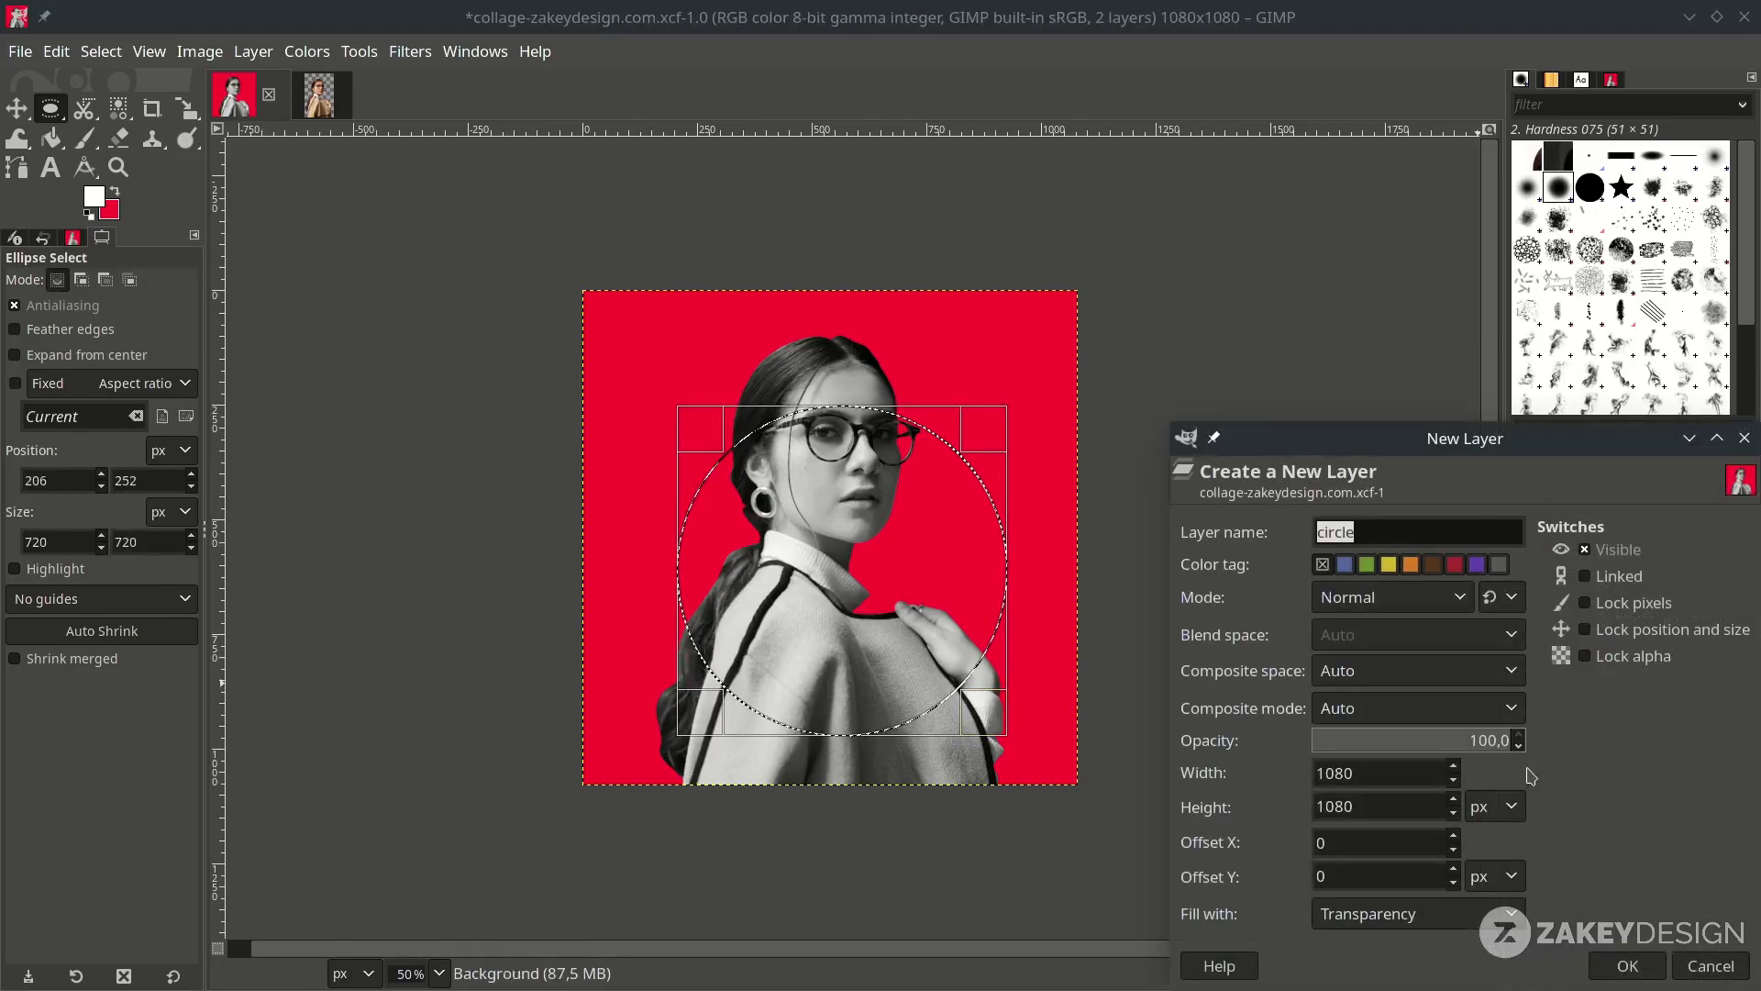
click(1625, 966)
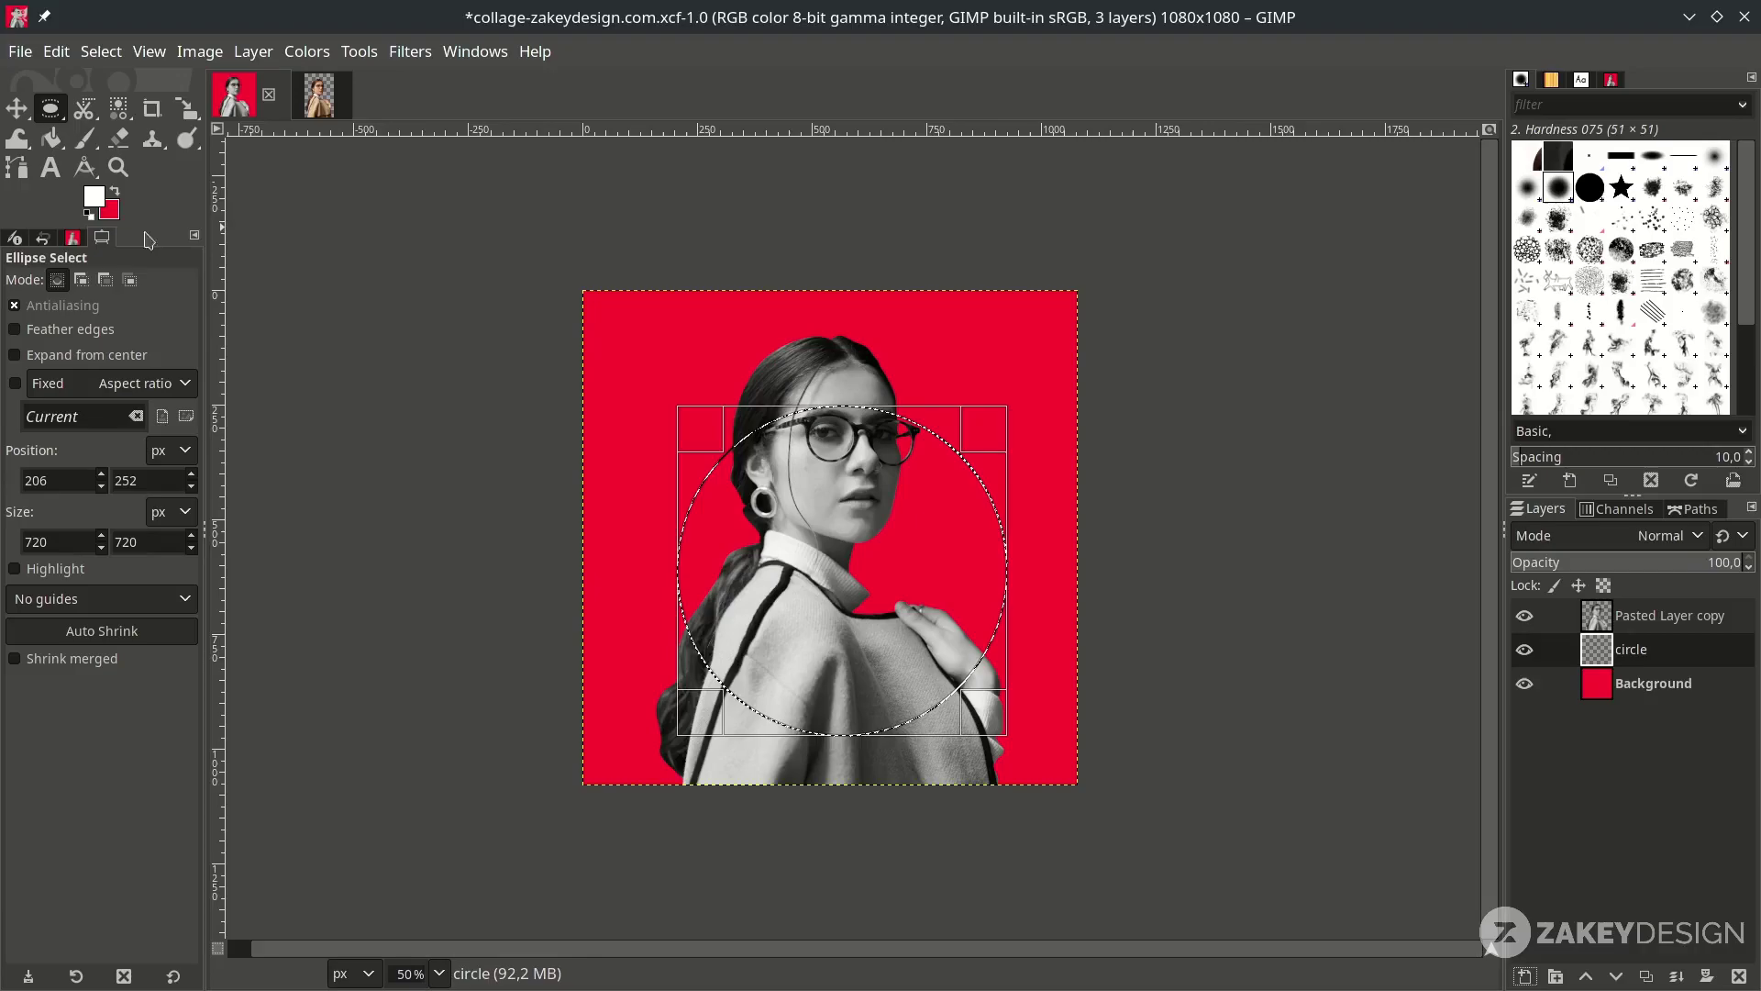
Set the foreground color to yellow fff337 and fill the circular selection on the circle layer with it
click(97, 203)
drag(541, 462, 479, 459)
text(fff337)
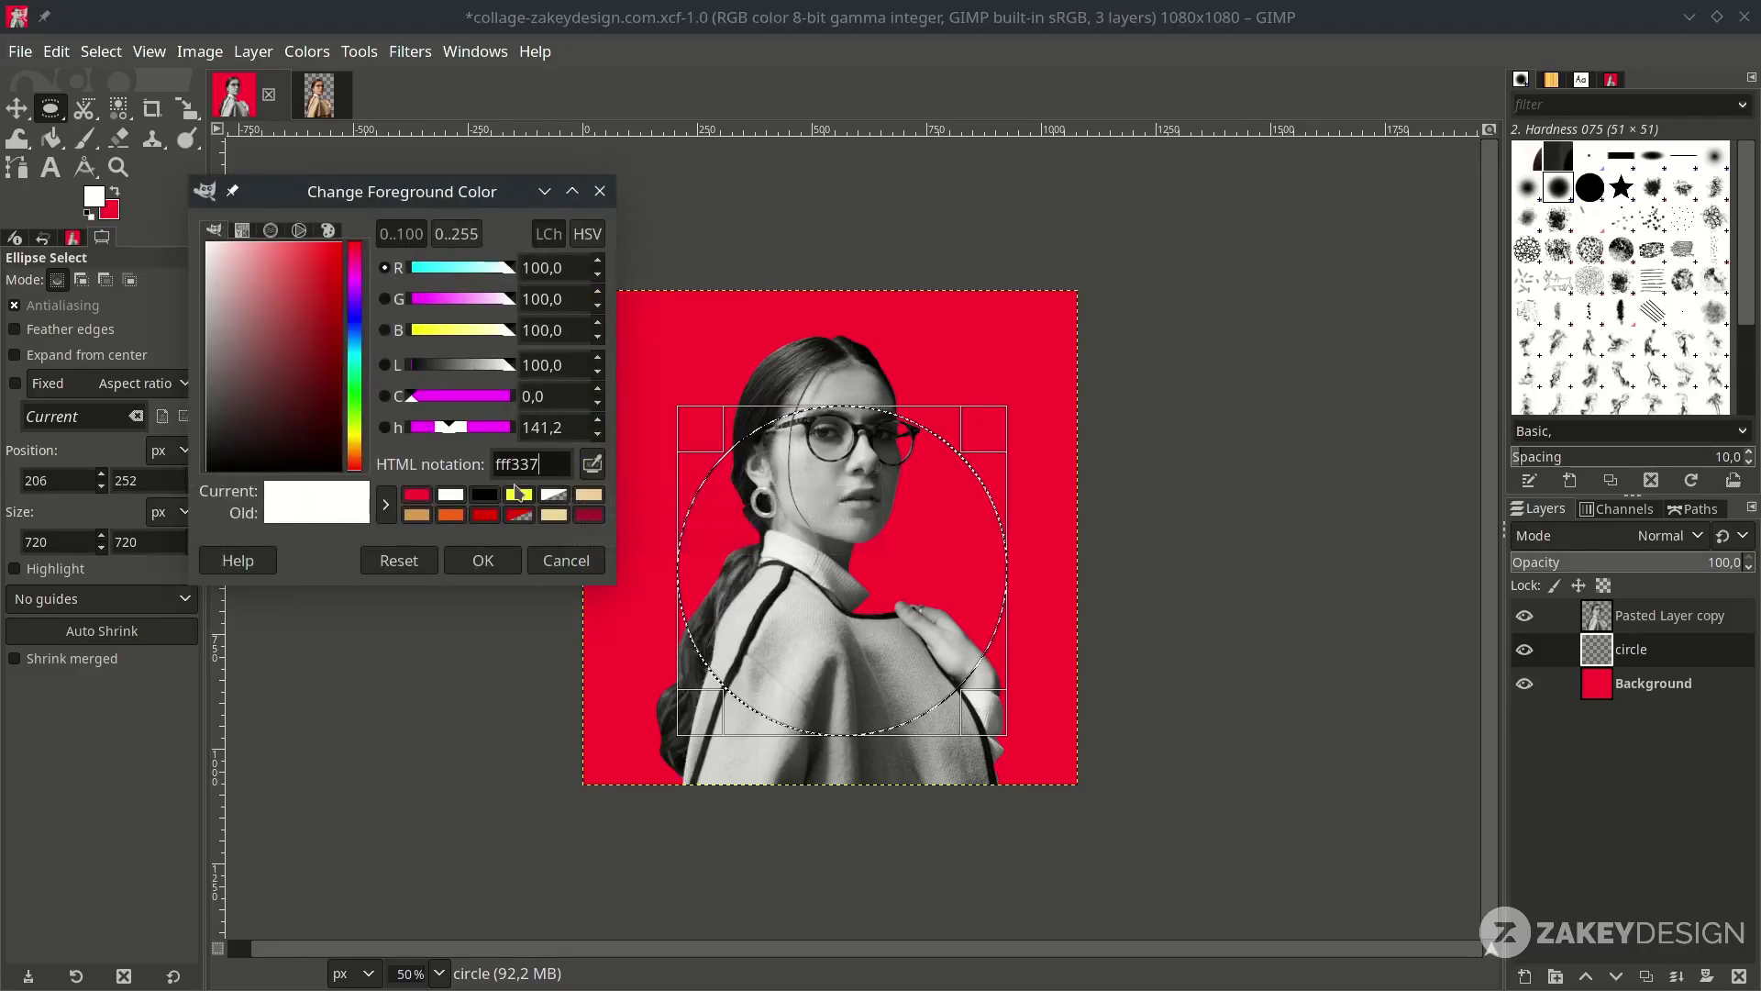
click(483, 560)
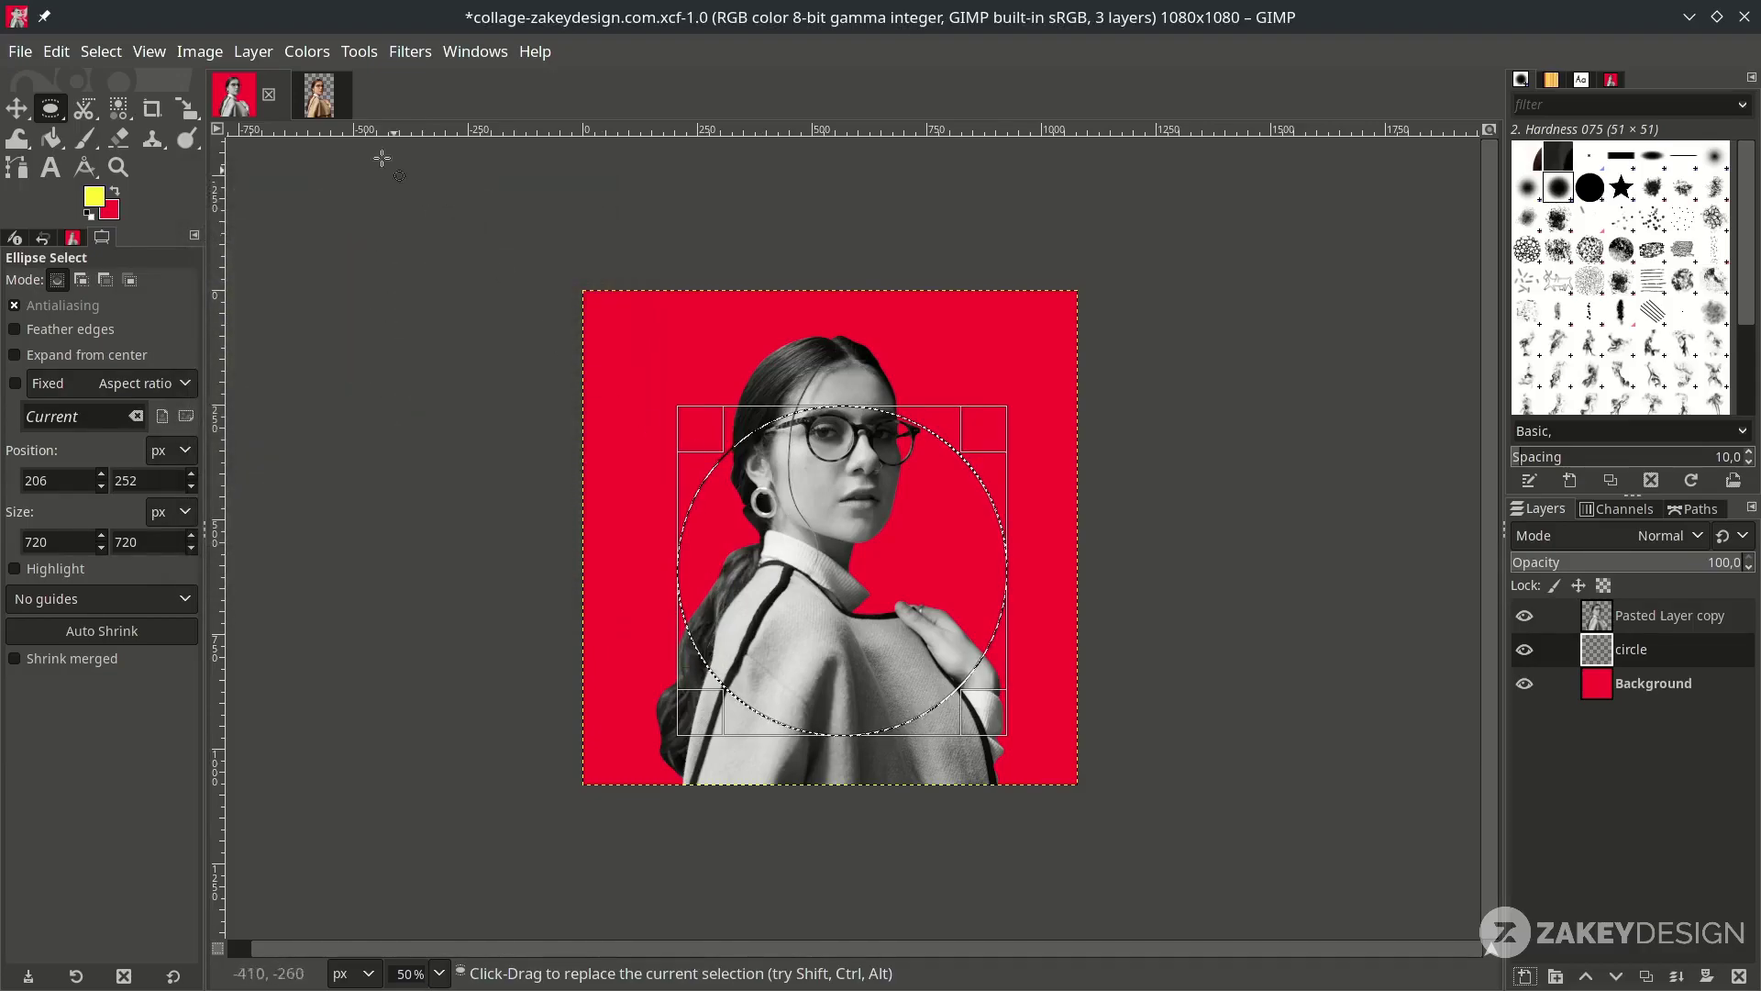
click(56, 51)
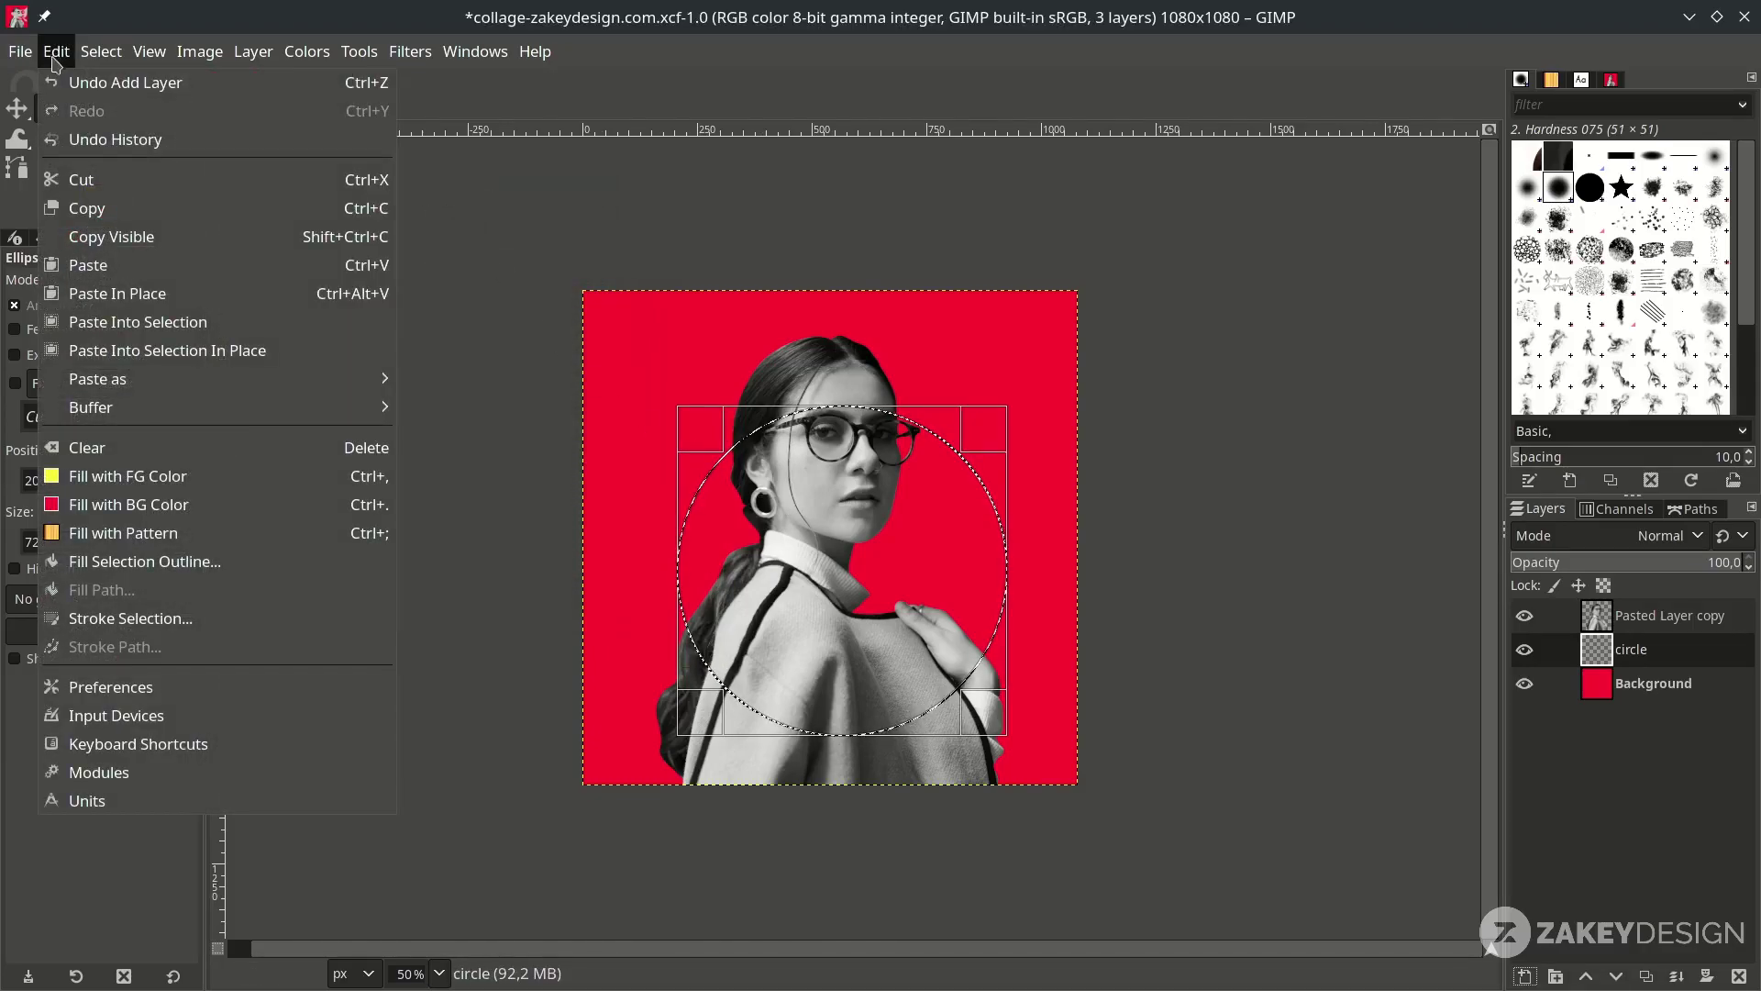
click(202, 483)
Clear the selection and shift the yellow circle slightly left and up behind the woman
key(m)
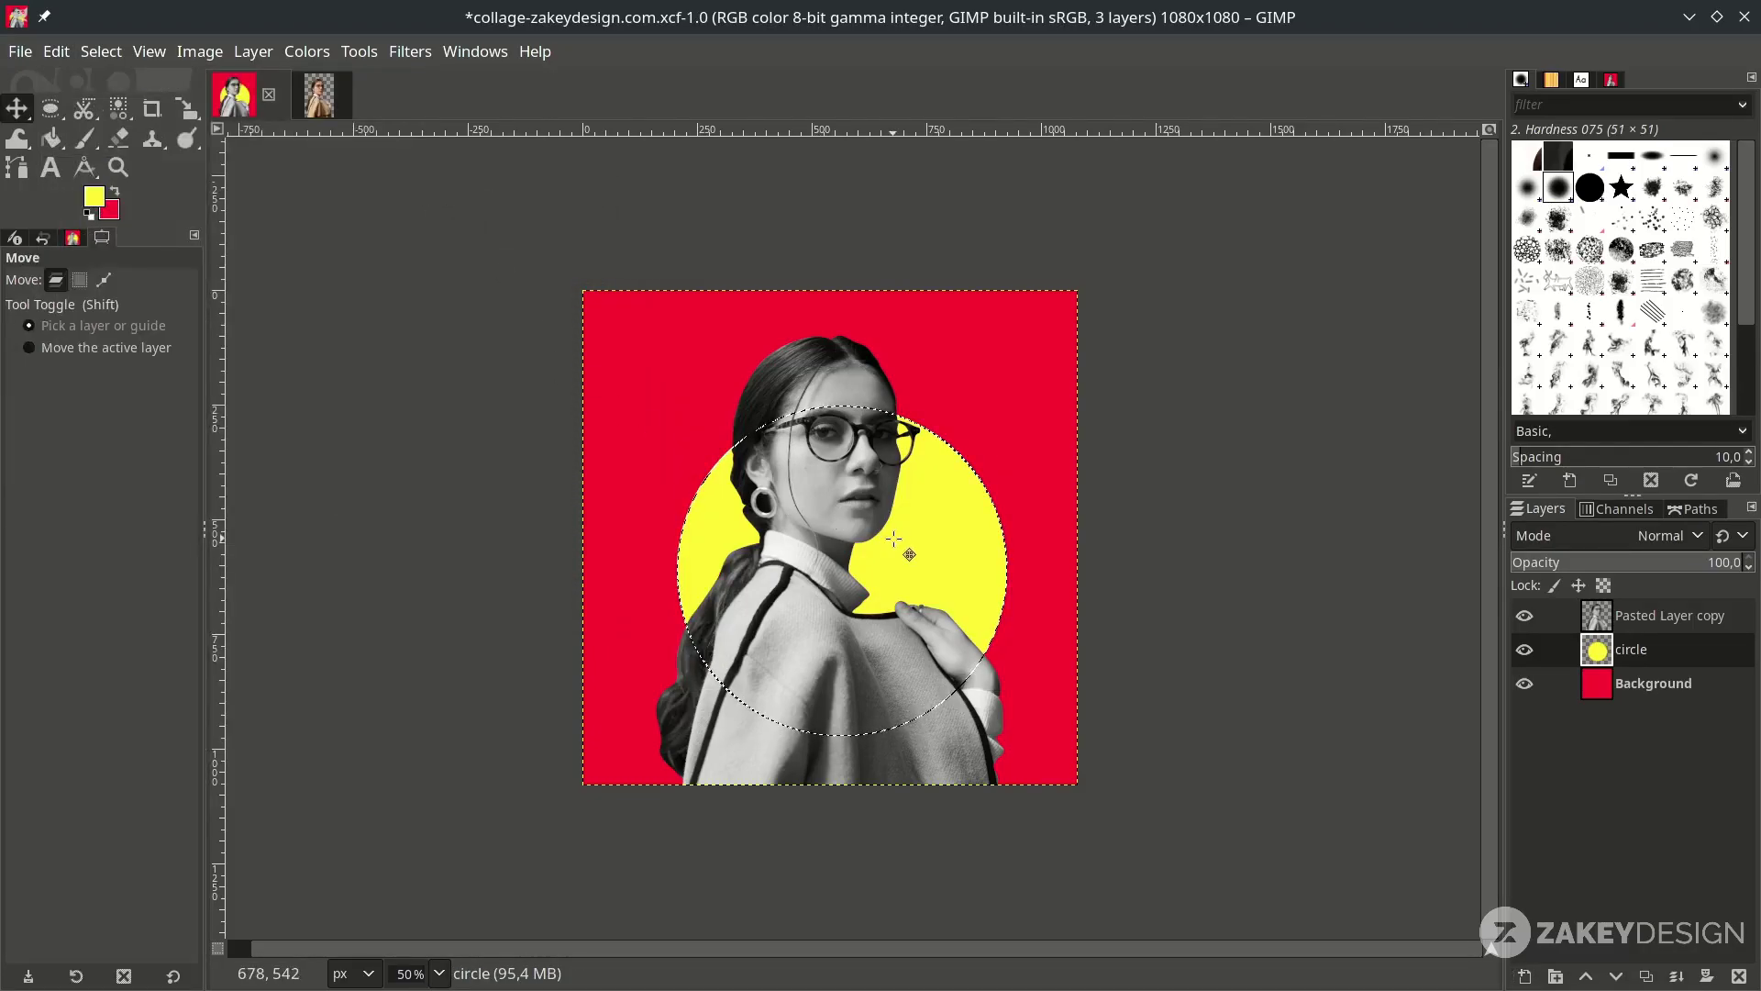
key(ctrl+shift)
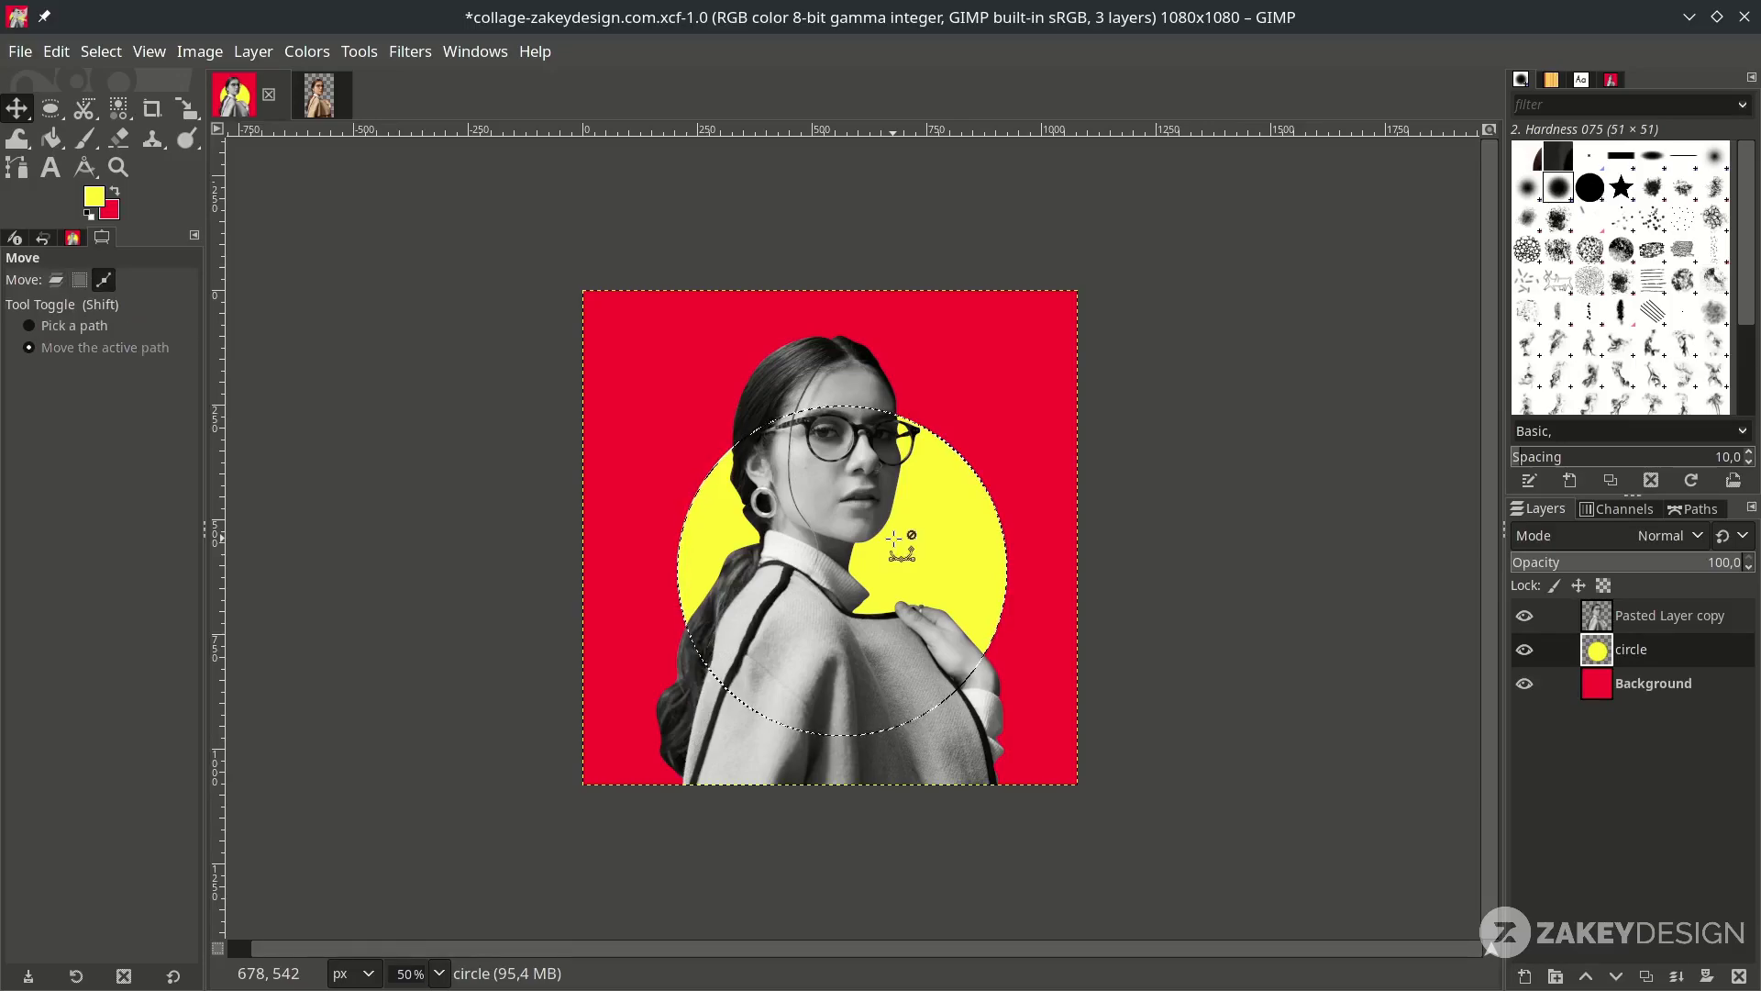
mouse_move(941, 534)
mouse_down()
mouse_move(919, 532)
mouse_move(931, 544)
mouse_up()
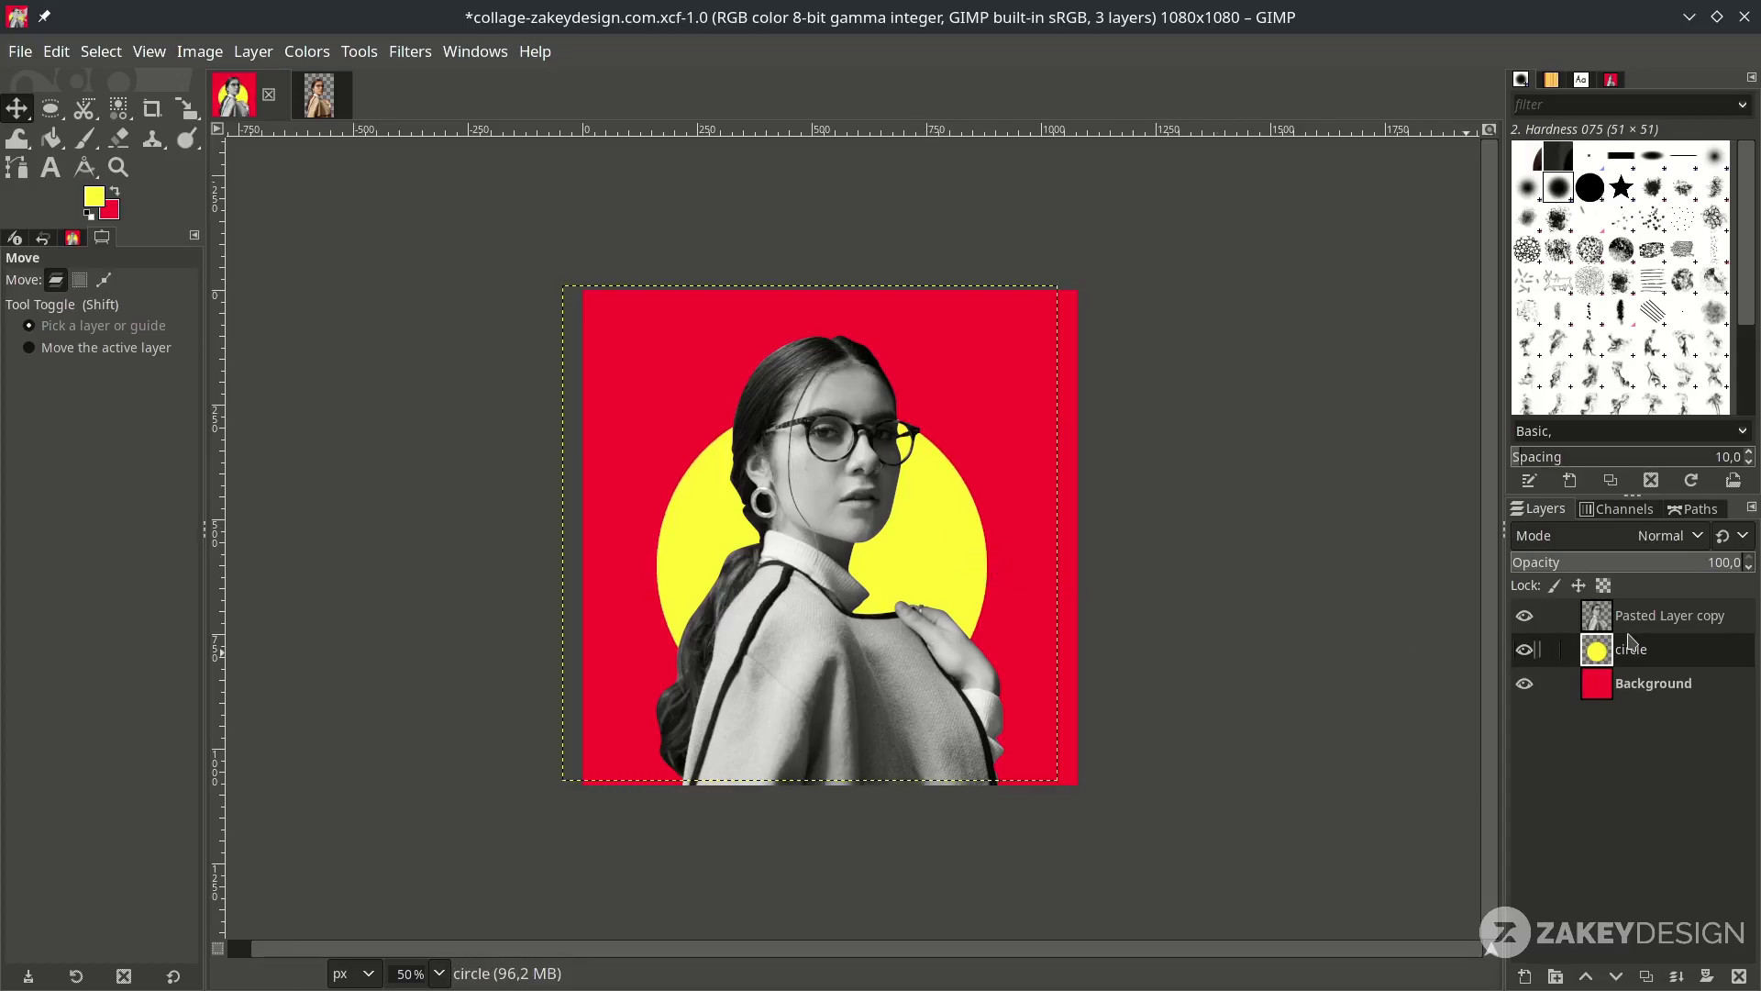
Import the monstera leaf PNG as a new layer directly above the circle layer
mouse_move(1654, 662)
mouse_down()
mouse_move(1651, 617)
mouse_move(1657, 683)
mouse_move(1656, 647)
mouse_up()
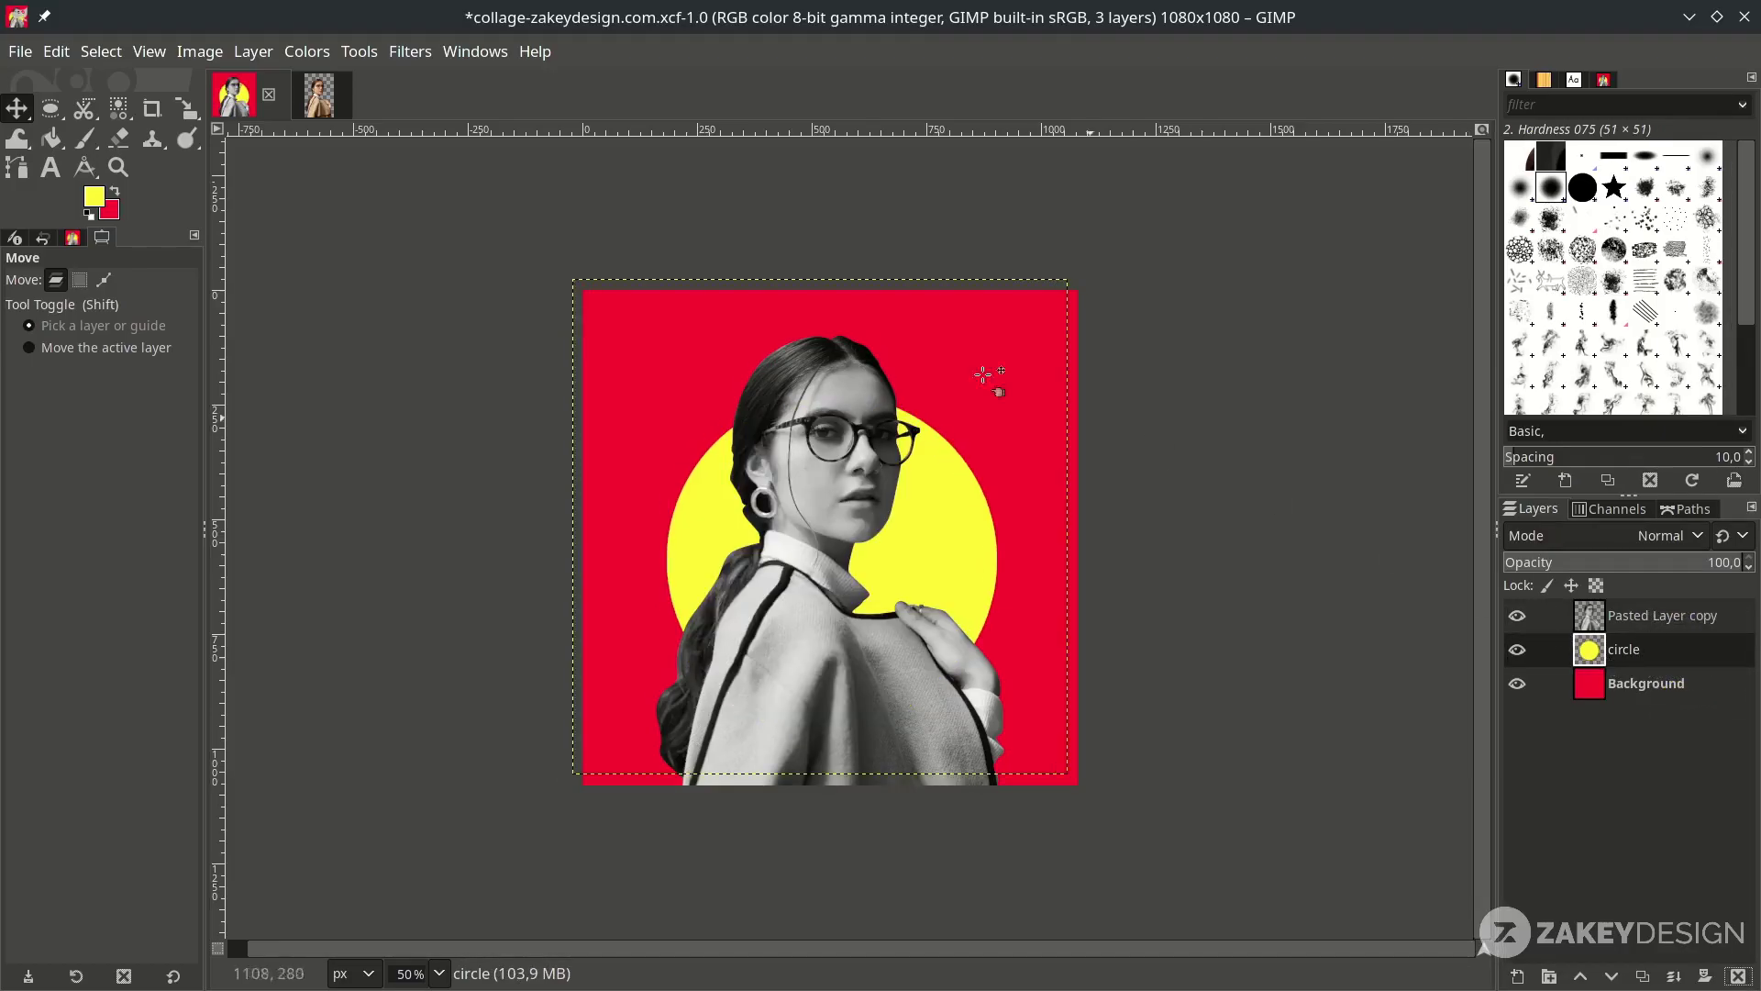
click(19, 51)
click(65, 165)
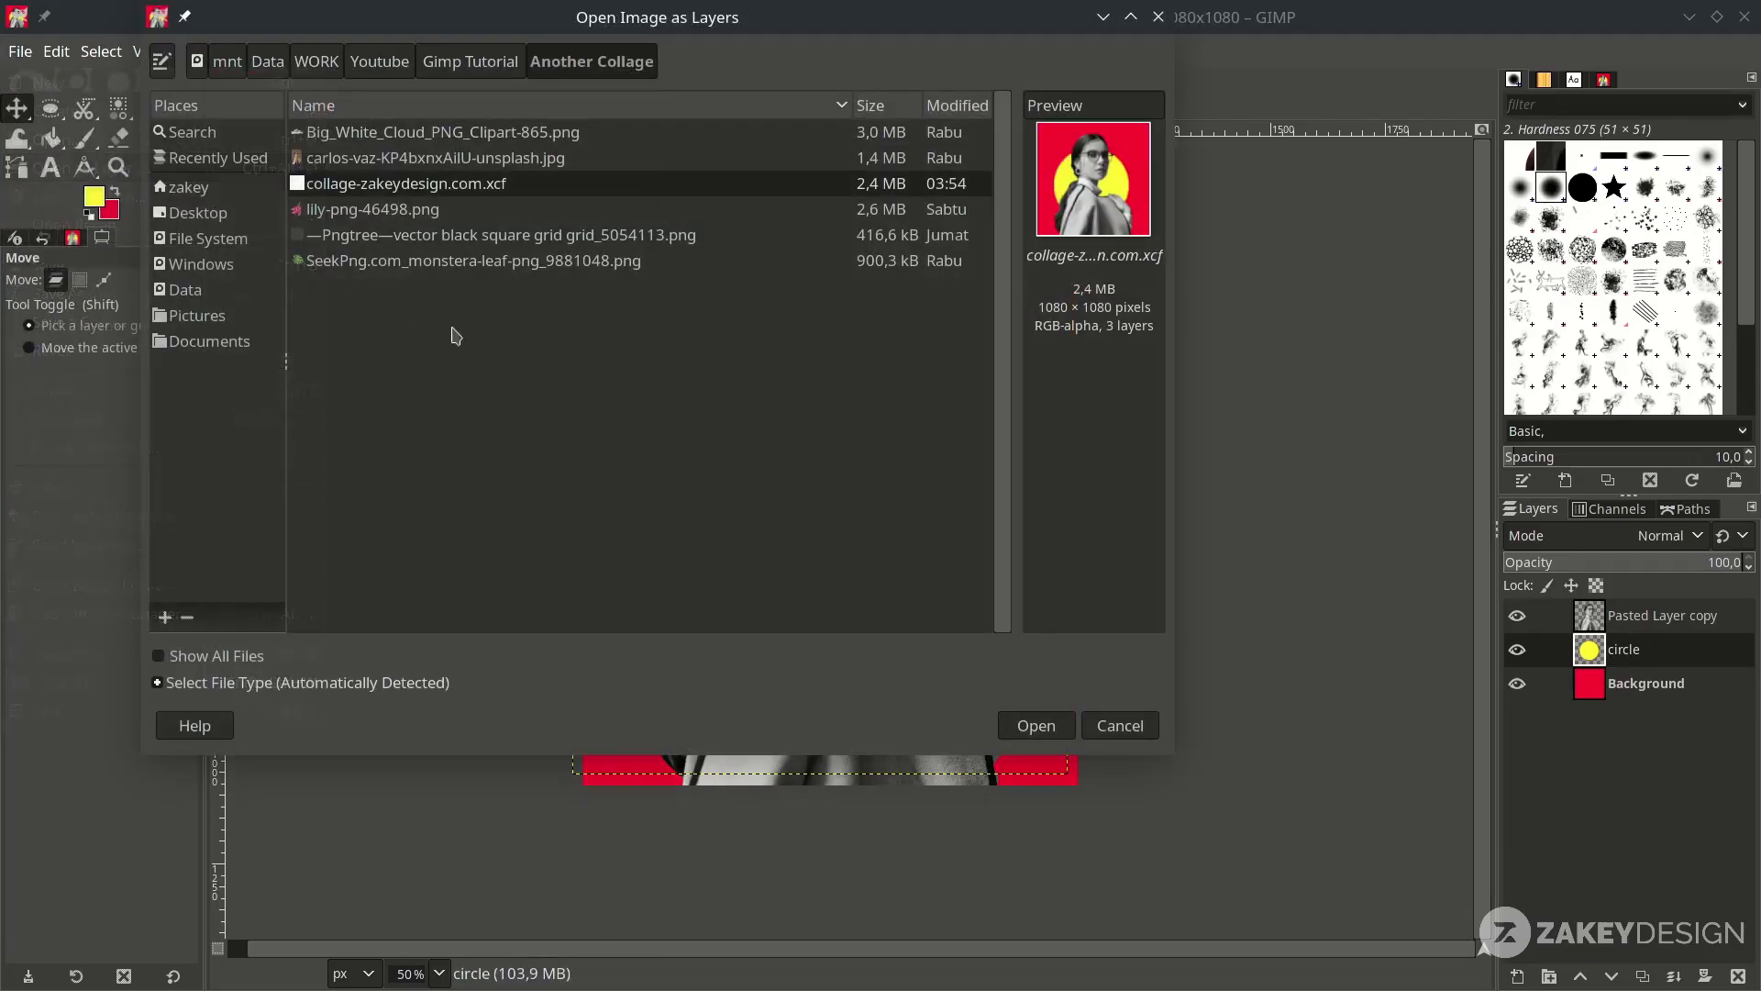
click(543, 262)
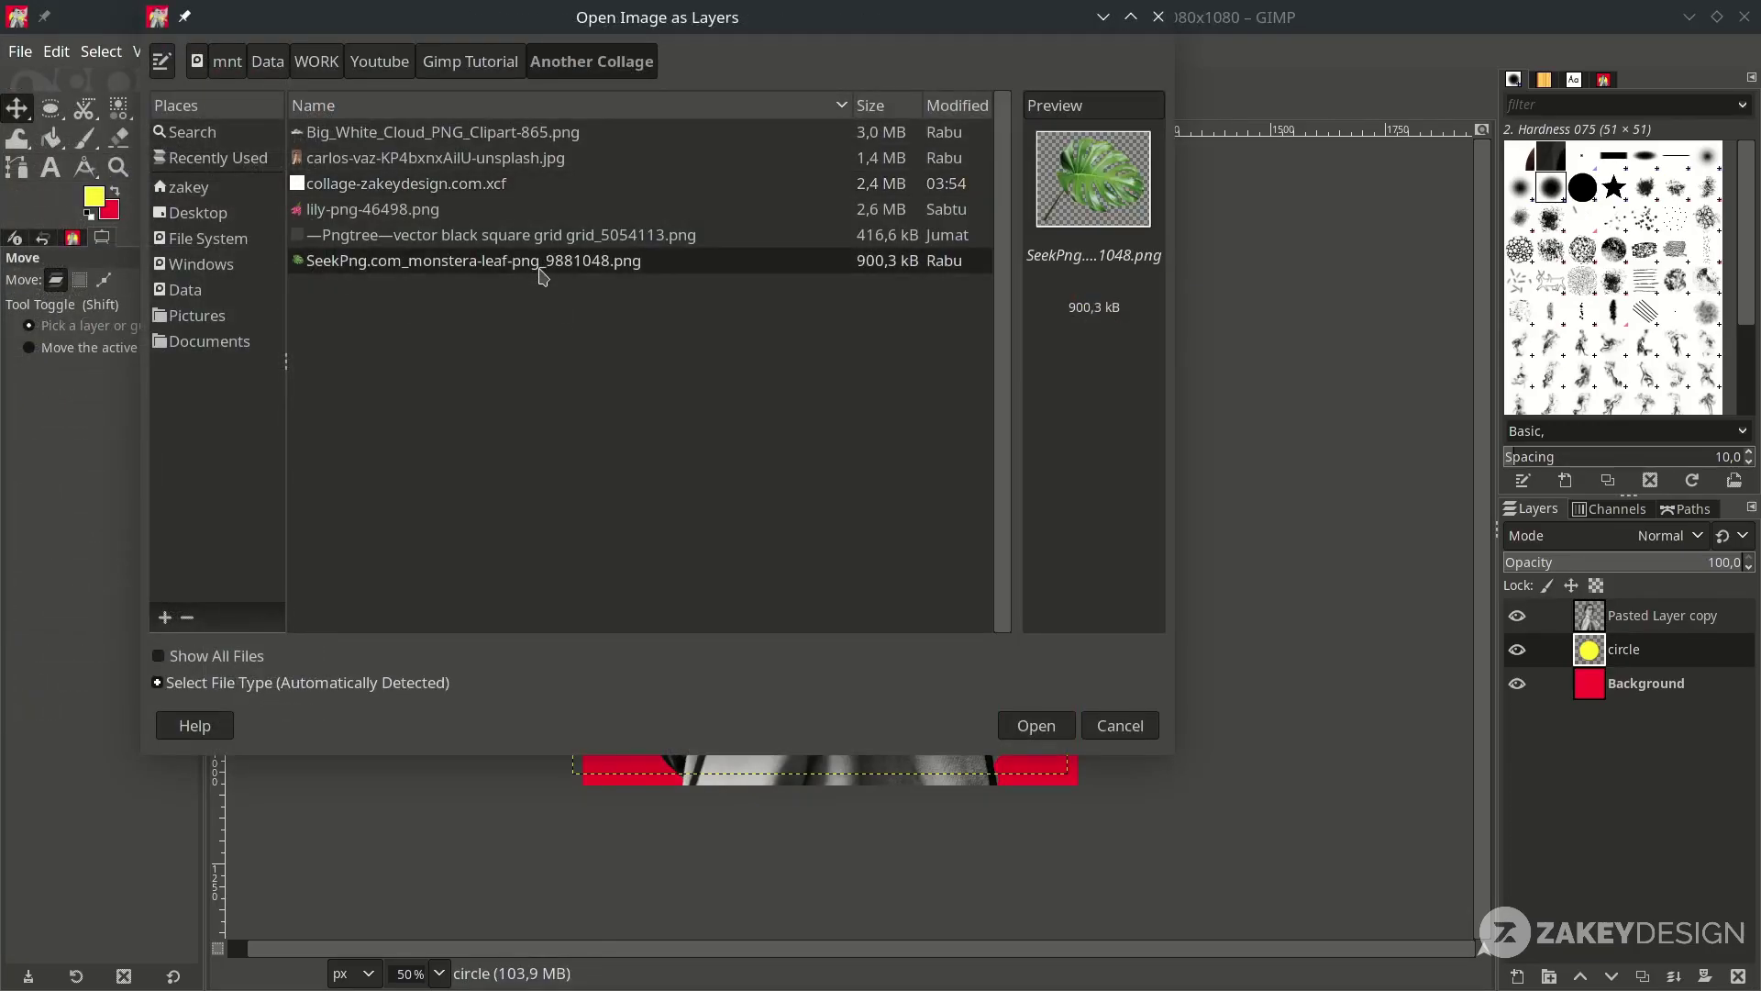
click(1057, 734)
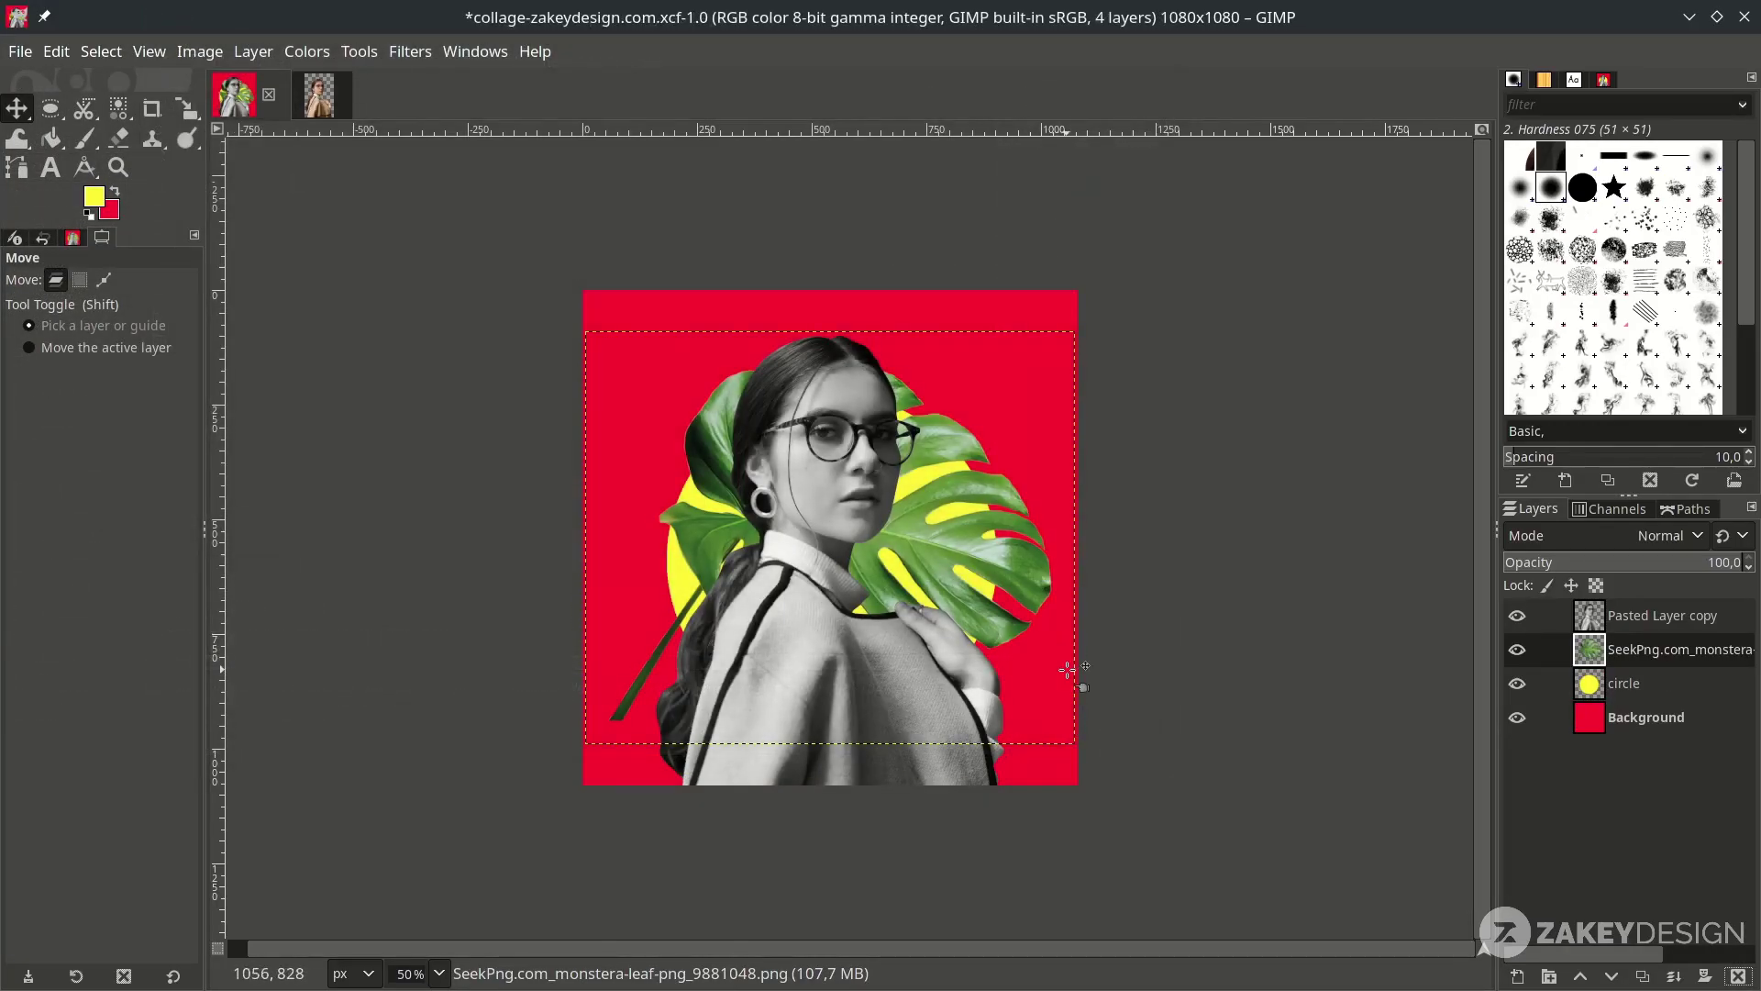
Scale the monstera leaf down to roughly half its size and place it behind the woman, above her raised hand
key(shift+s)
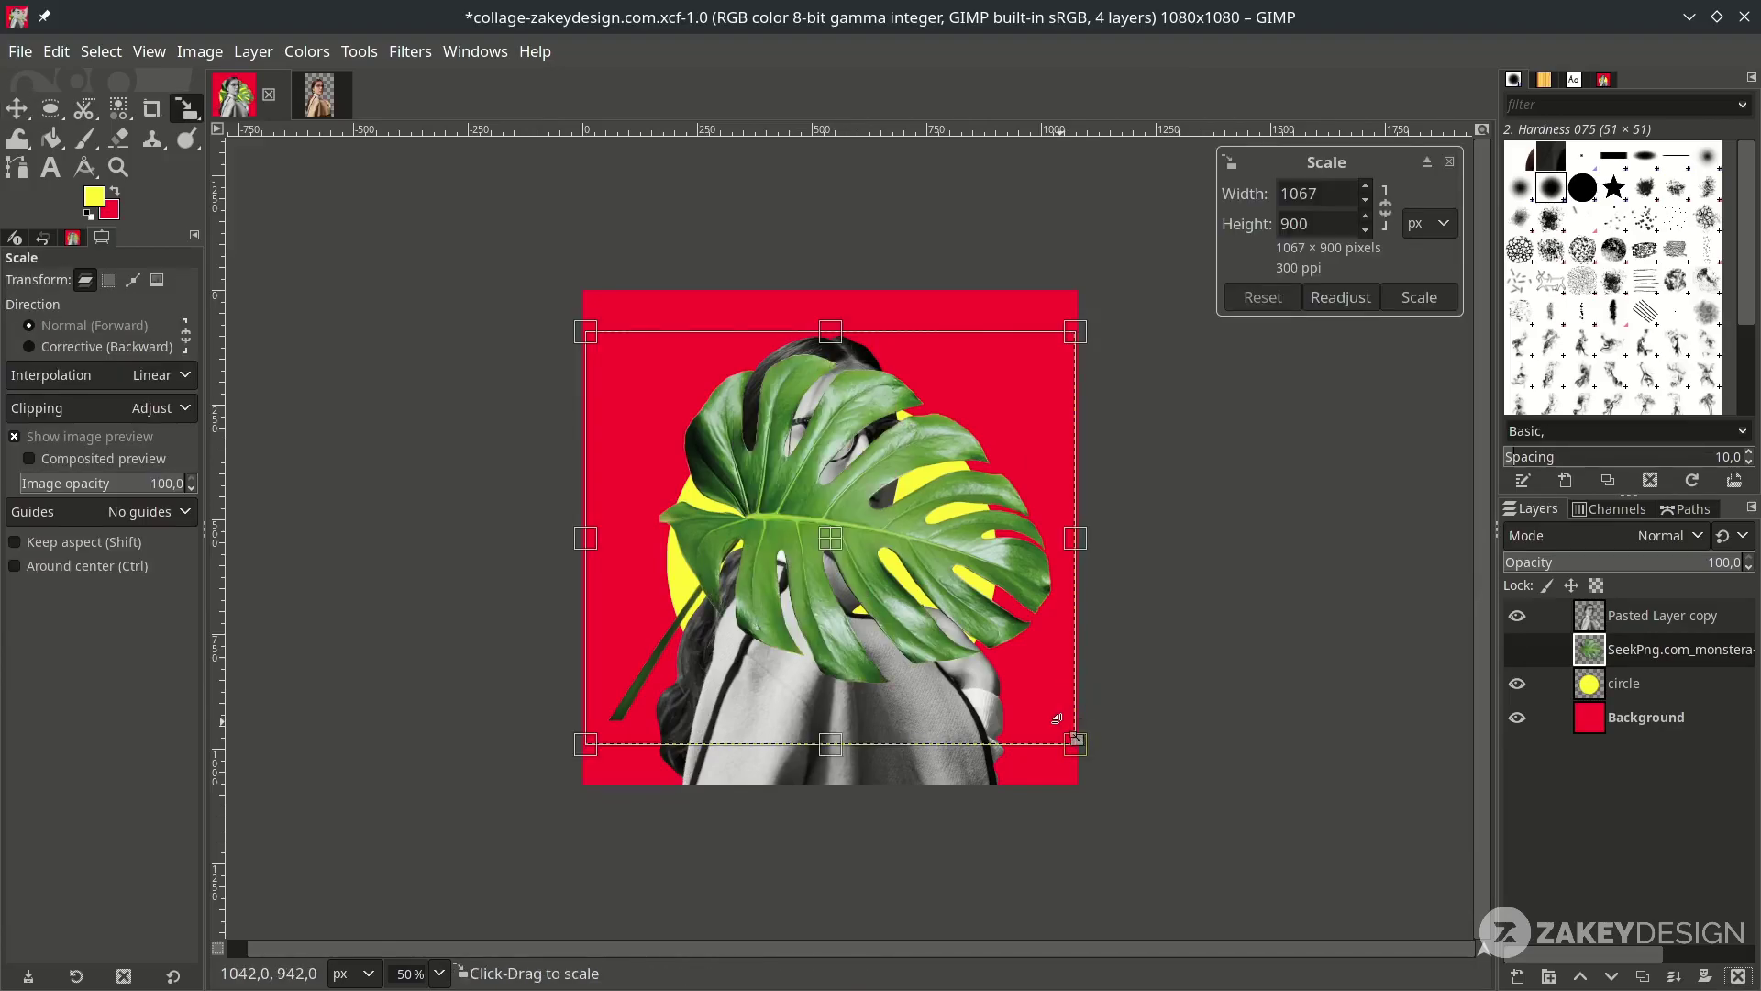
drag(1062, 720, 747, 512)
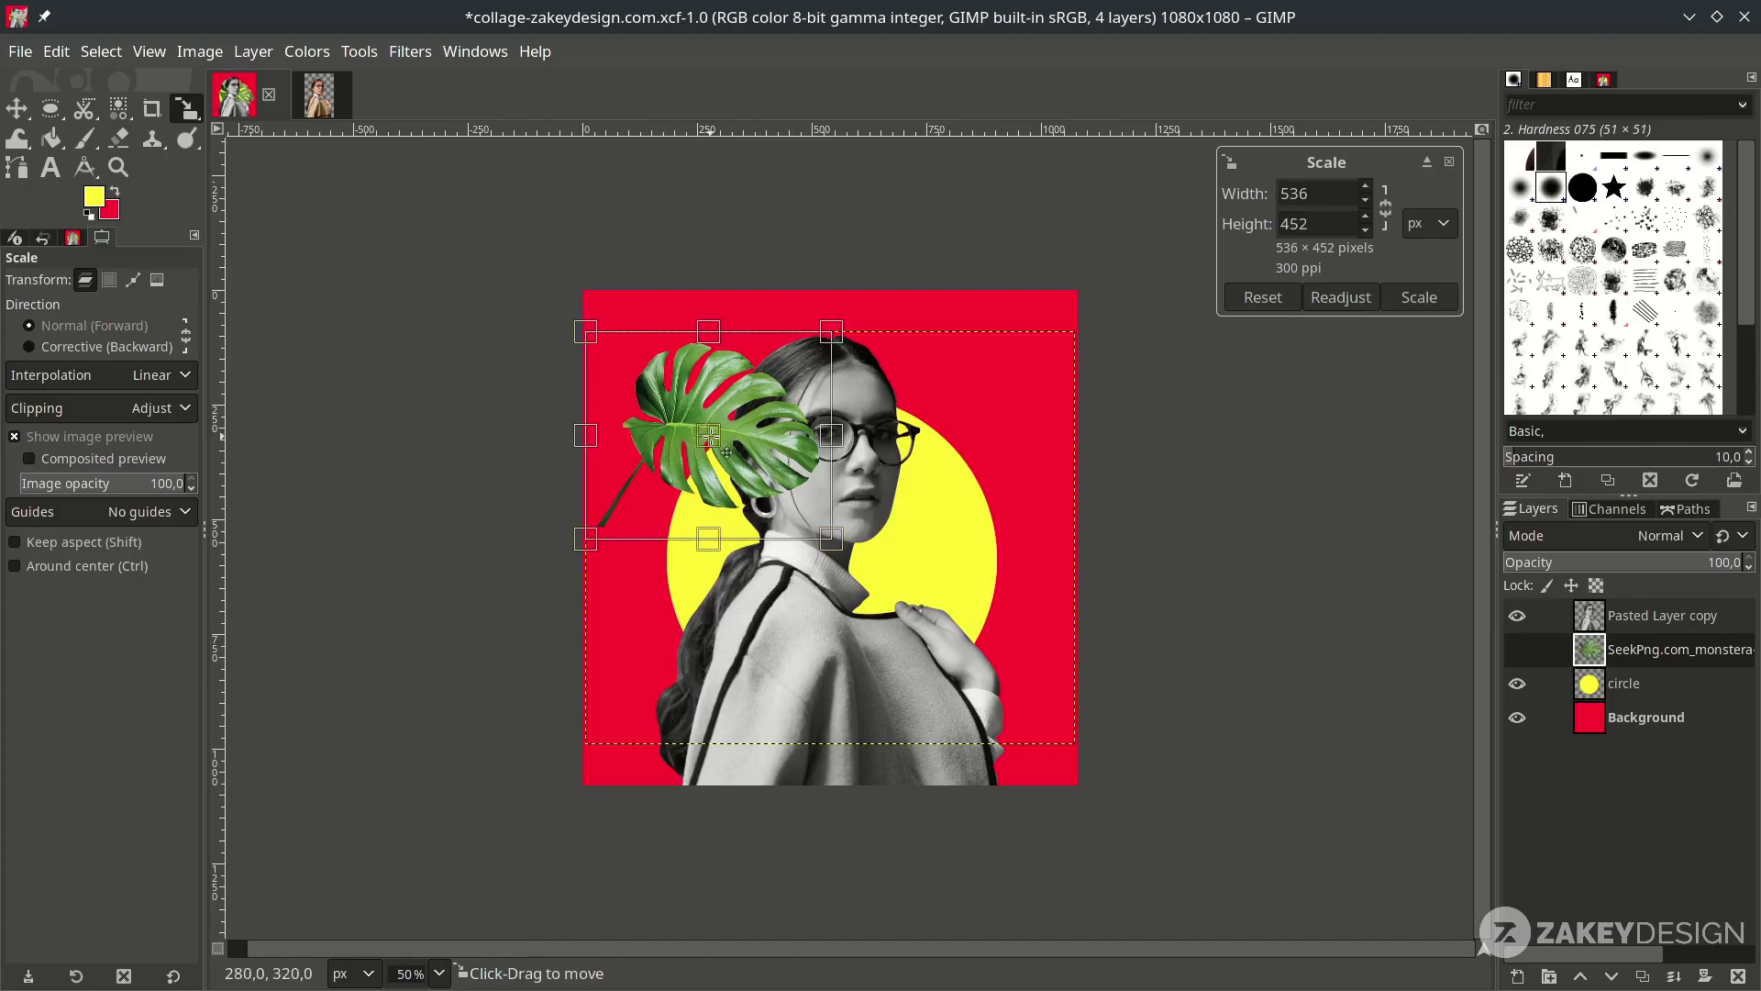
drag(698, 437, 885, 564)
scroll(924, 587, up, 1)
drag(1072, 706, 1097, 725)
key(Return)
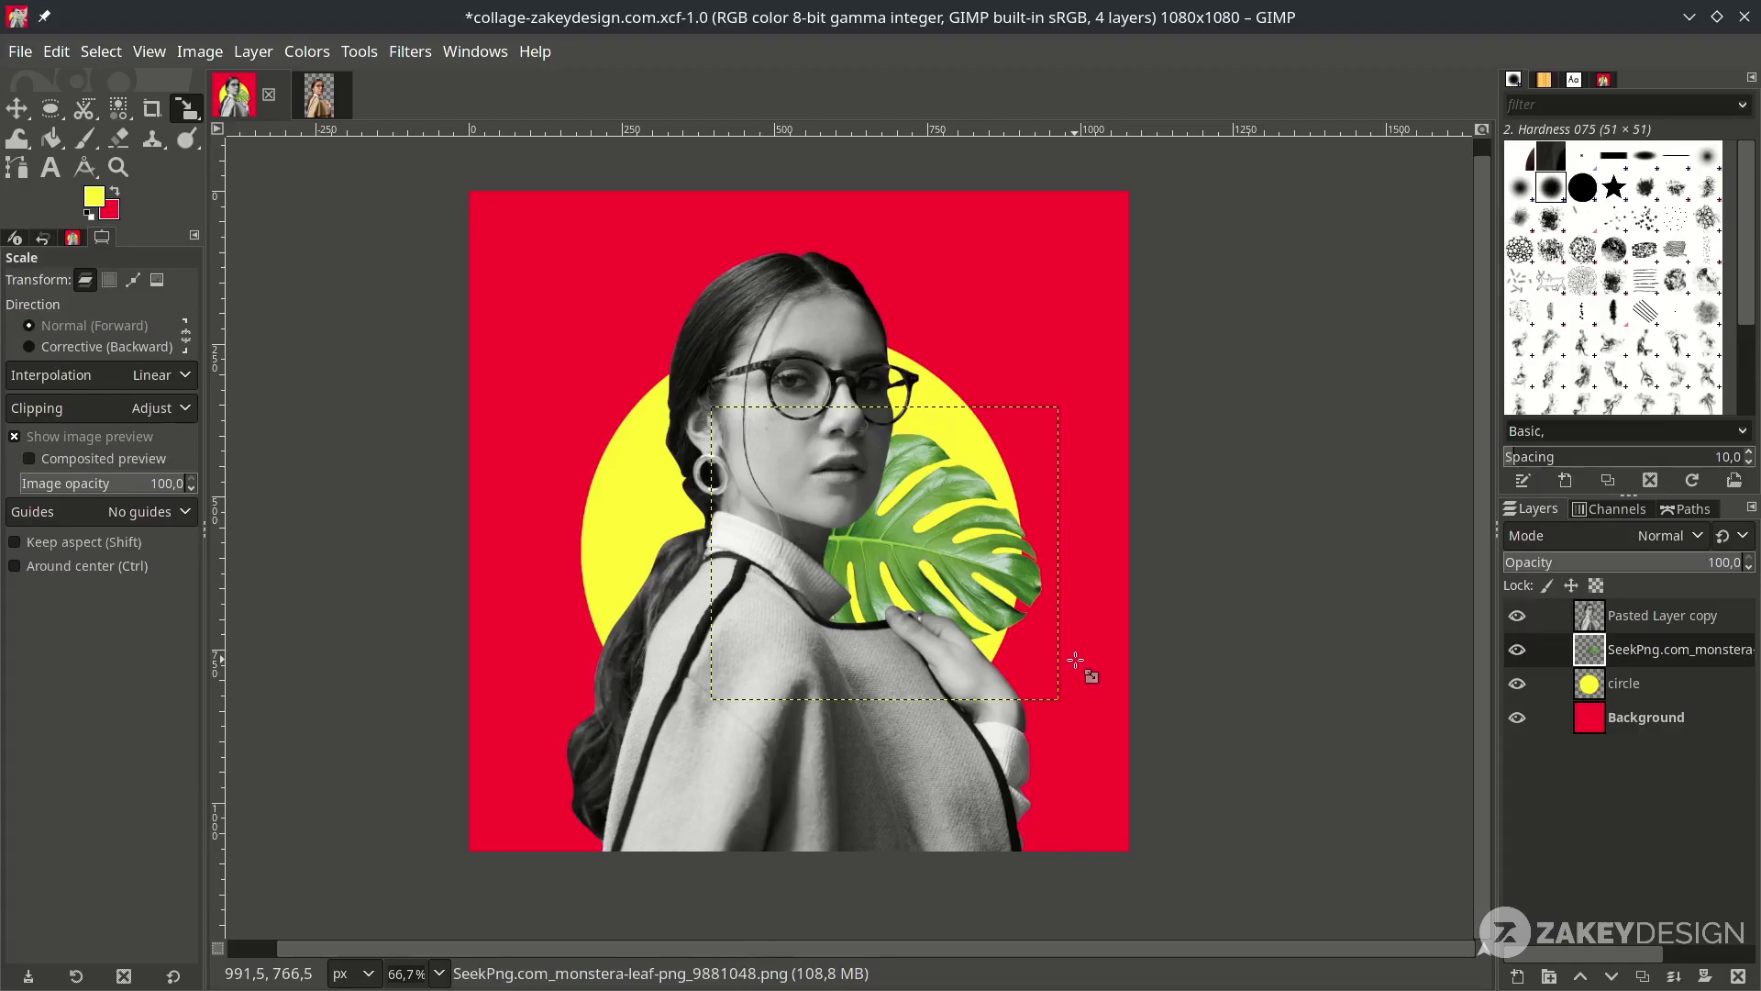
Rotate the leaf by about -51.4 degrees and shift it slightly right and down behind the woman's hand
key(shift+r)
drag(1075, 660, 1045, 483)
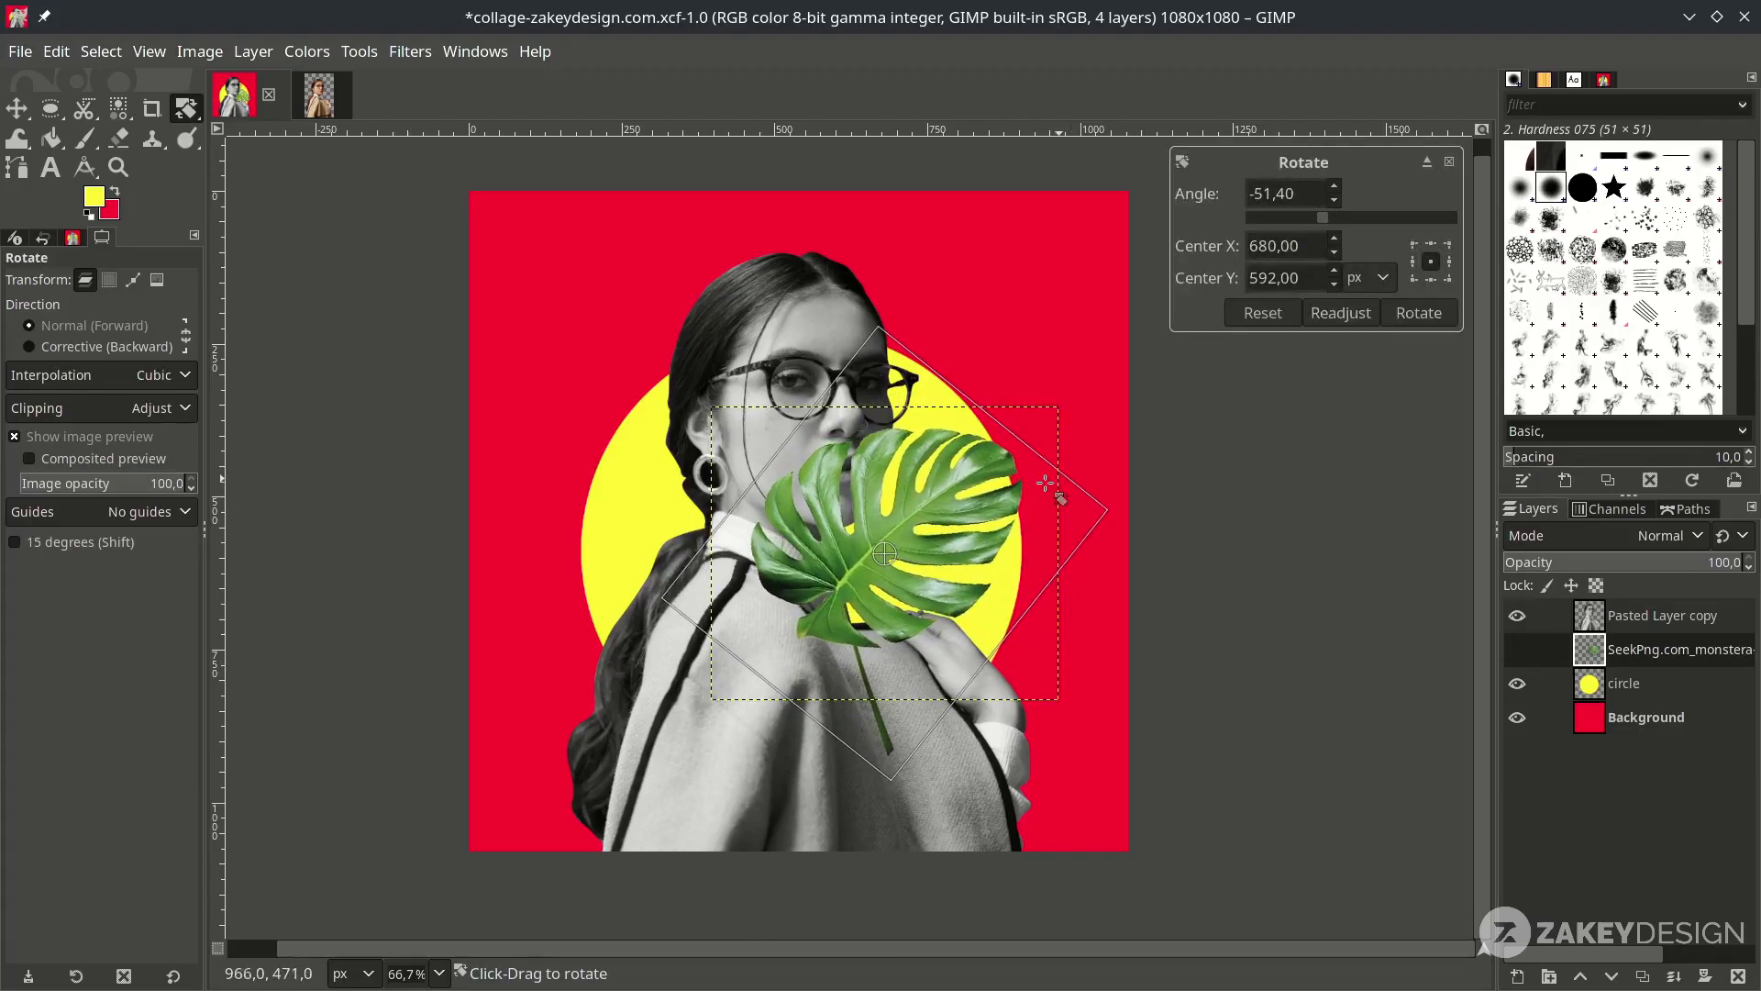
key(Return)
key(m)
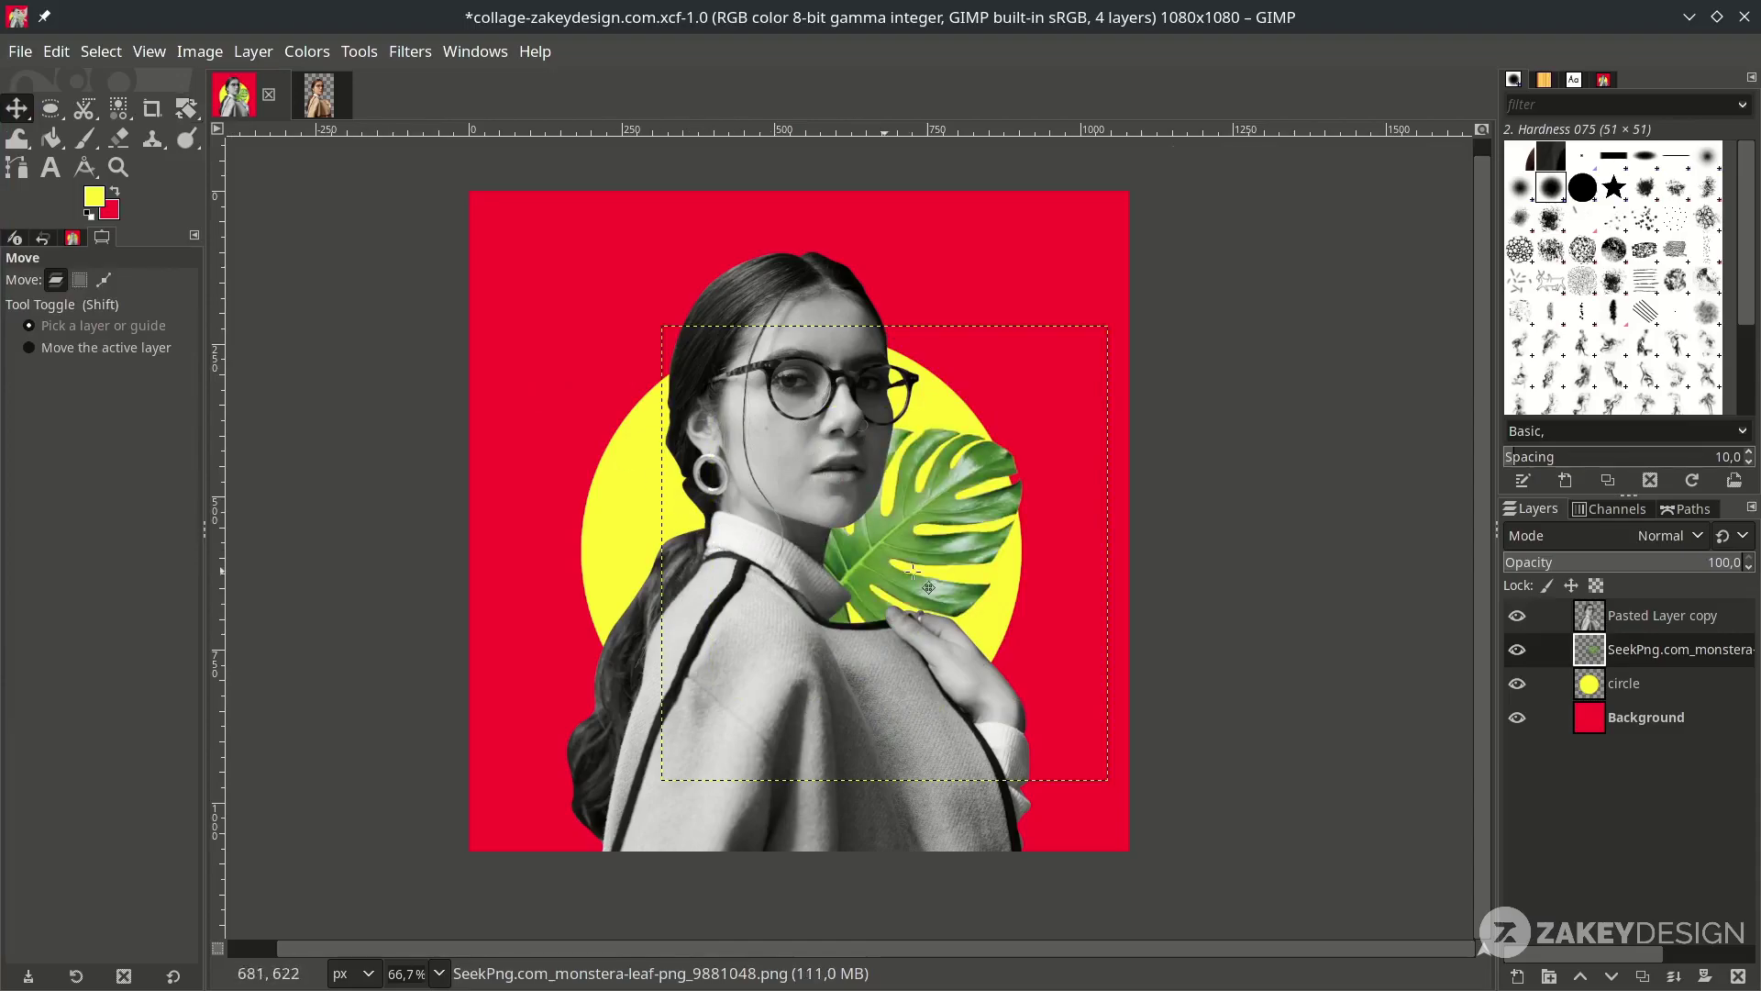
mouse_move(943, 556)
mouse_down()
mouse_move(1005, 589)
mouse_move(984, 598)
mouse_move(973, 568)
mouse_up()
drag(958, 543, 959, 544)
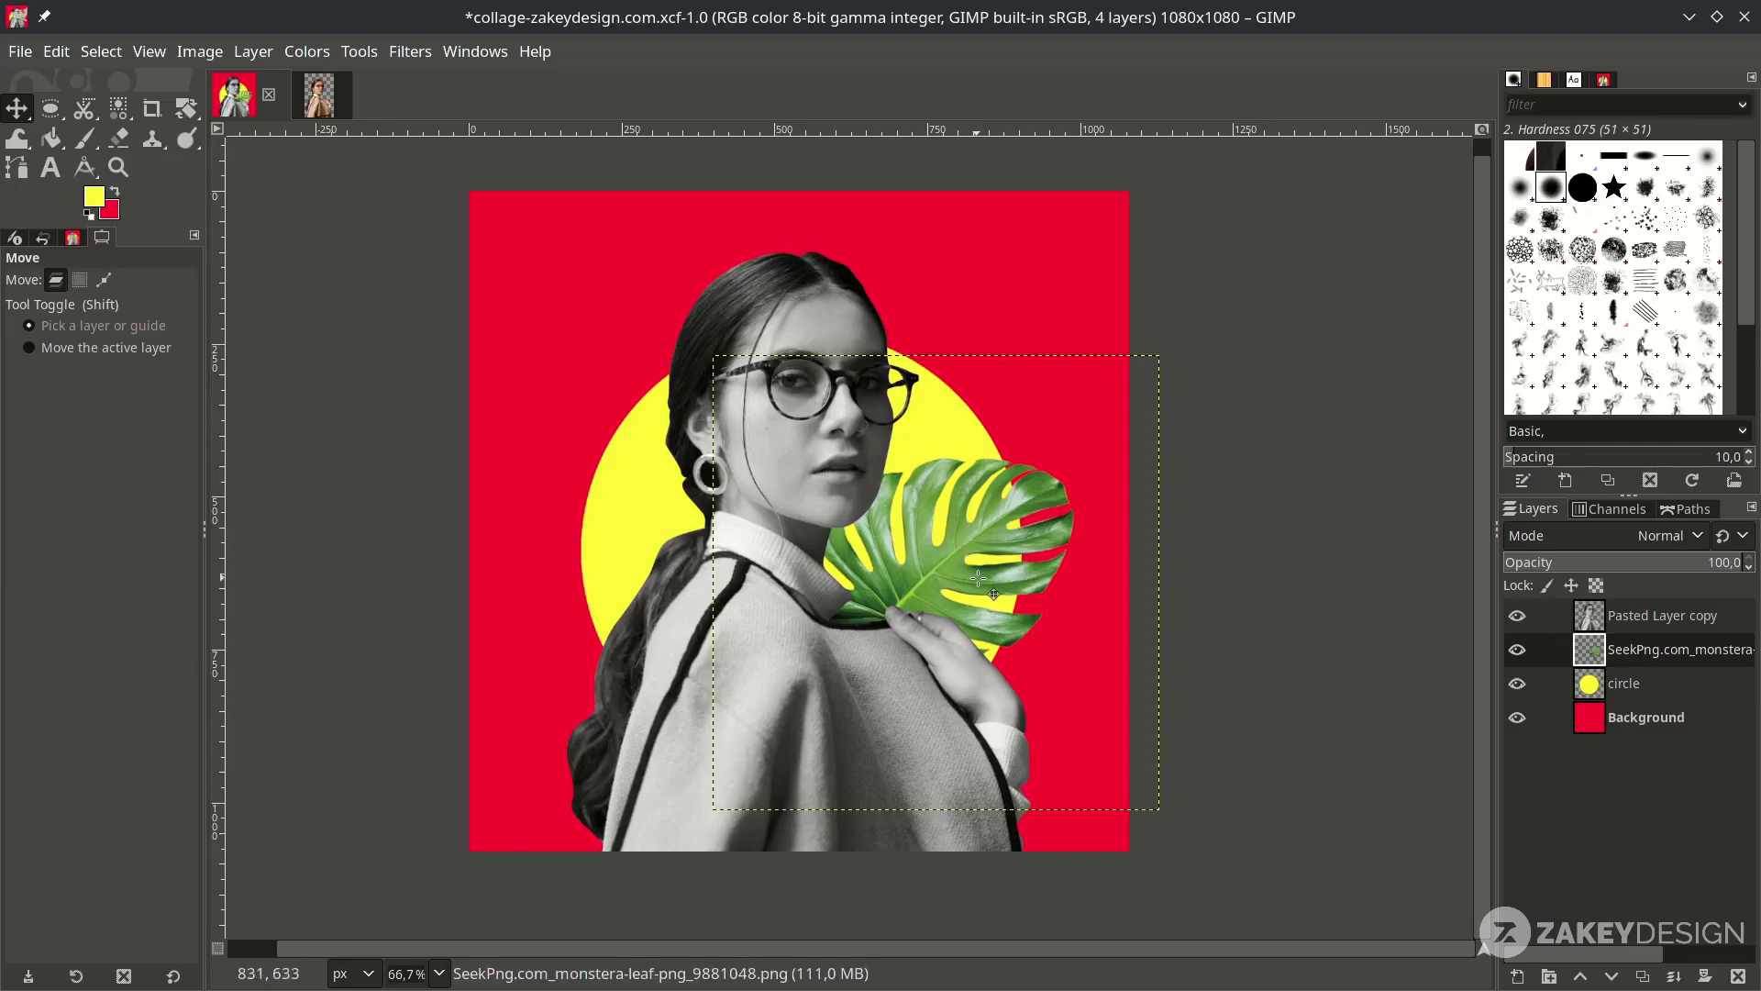
Recolor the green leaf to purple-blue with Hue-Saturation, setting the hue to 141.3
click(307, 51)
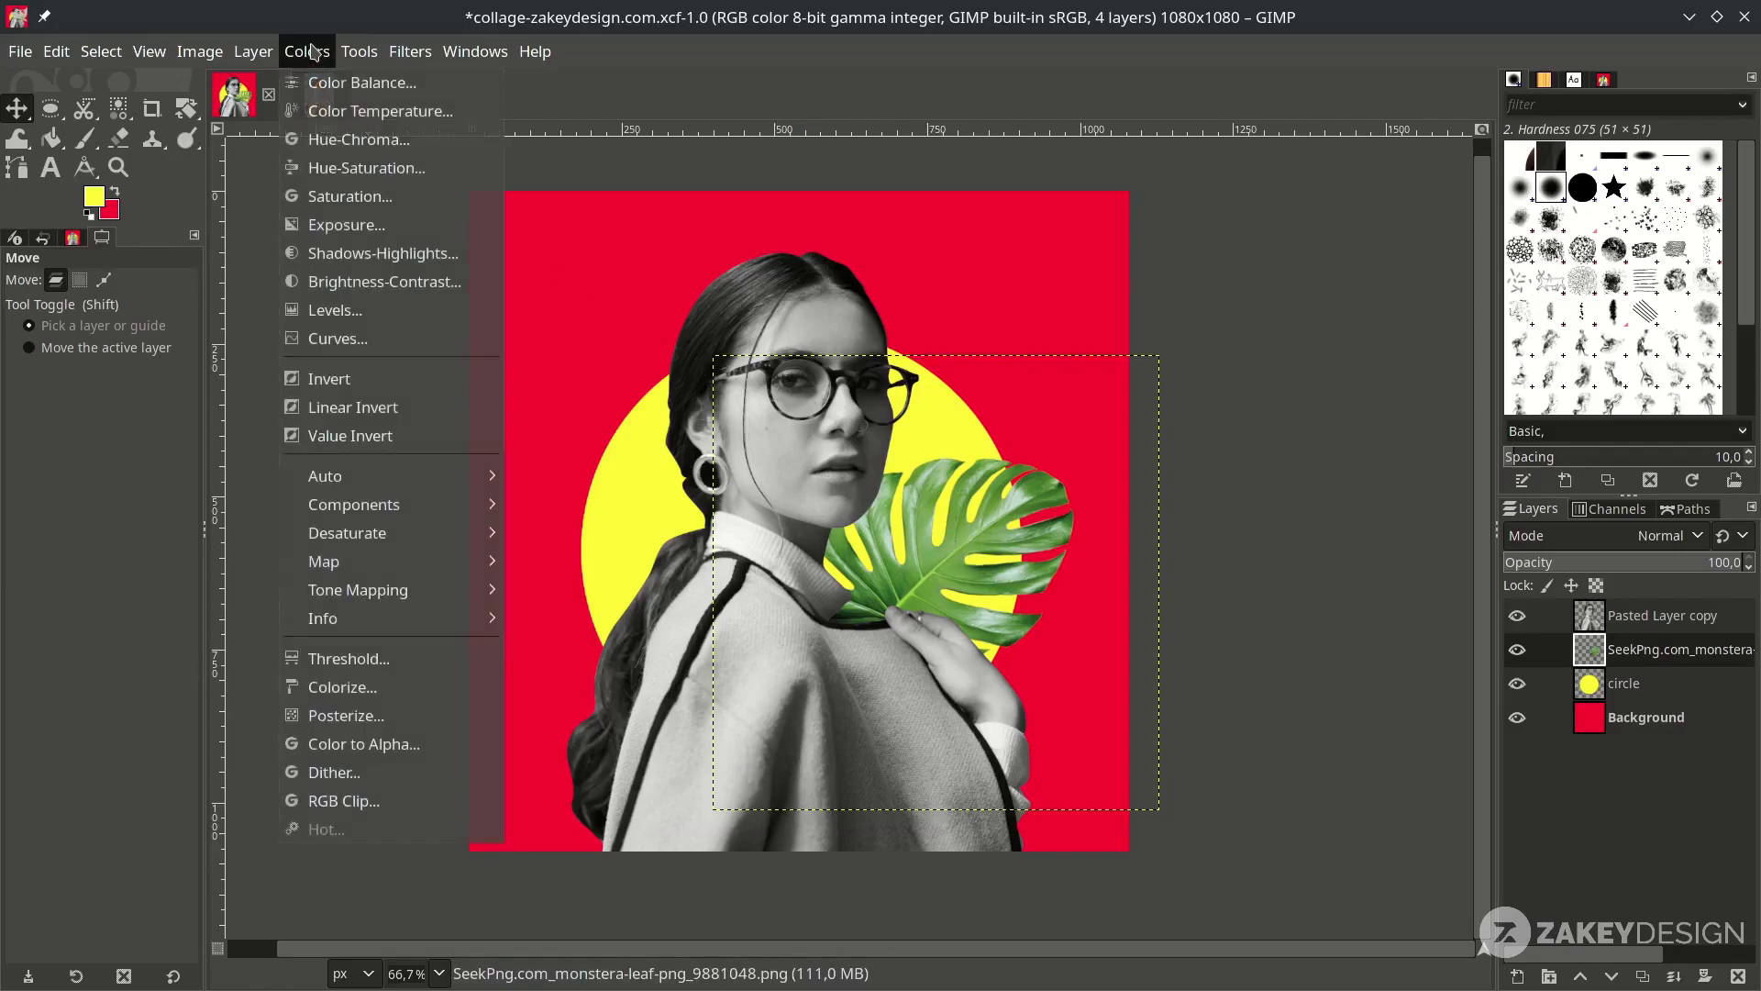
click(413, 168)
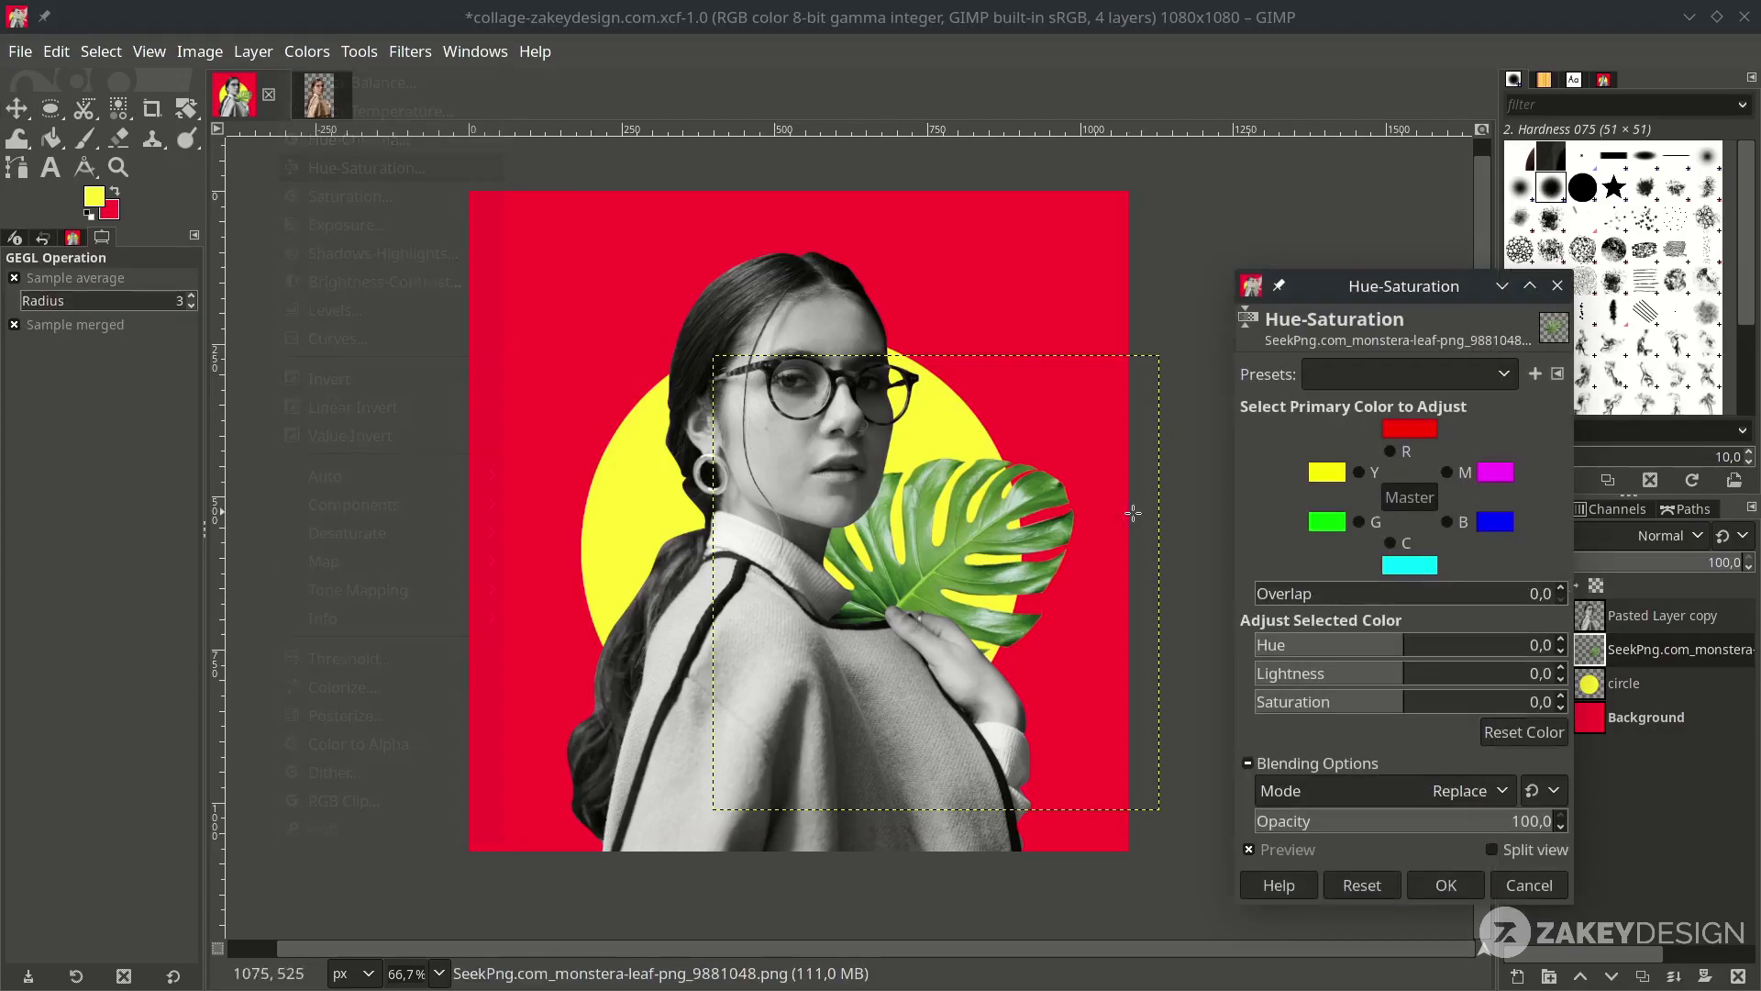
drag(1423, 645, 1519, 646)
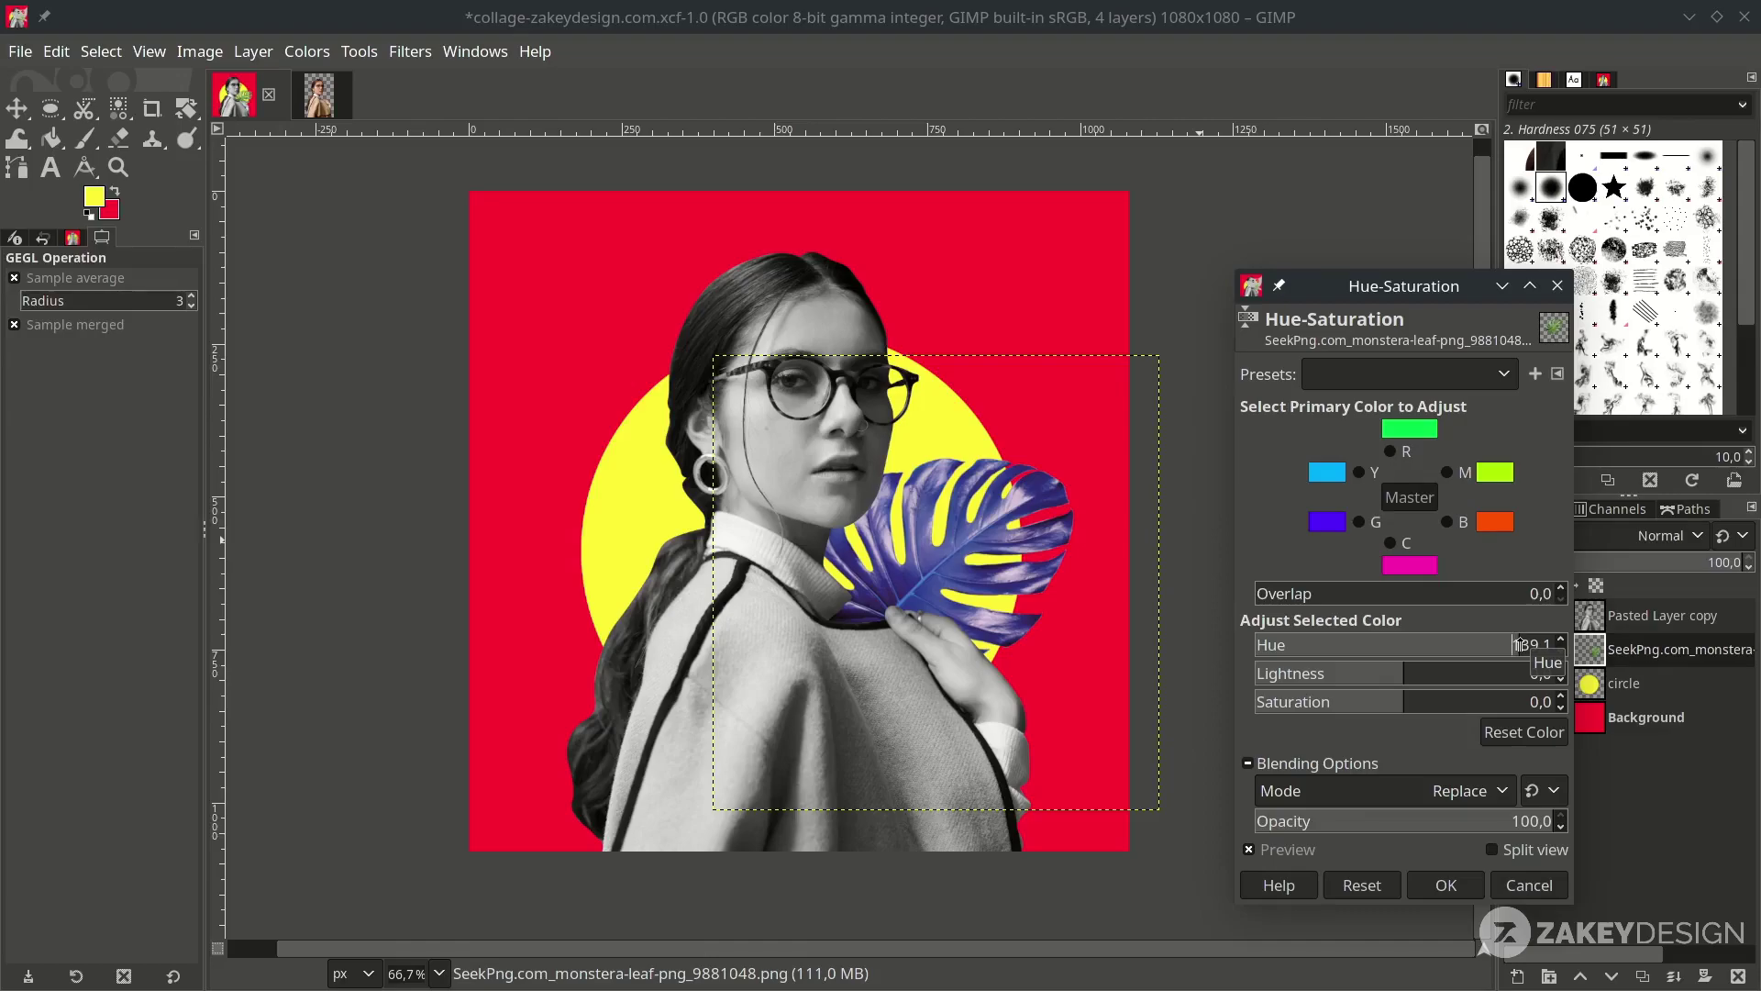
drag(1520, 644, 1523, 644)
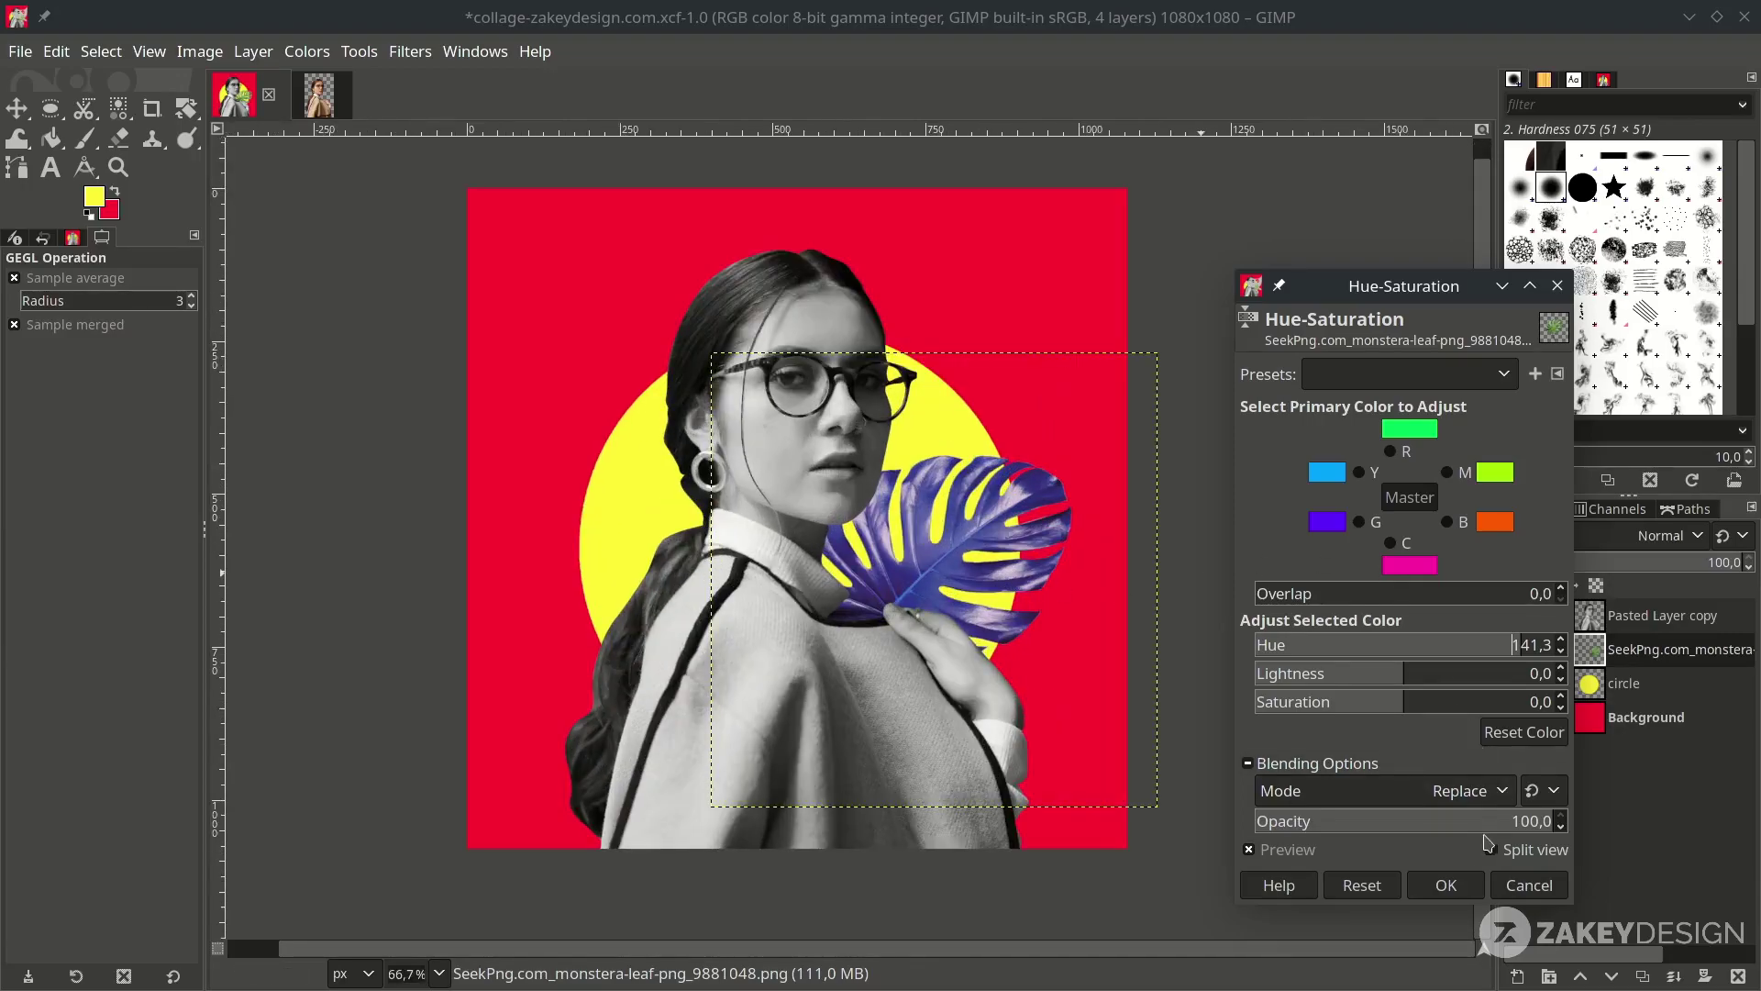
click(1446, 884)
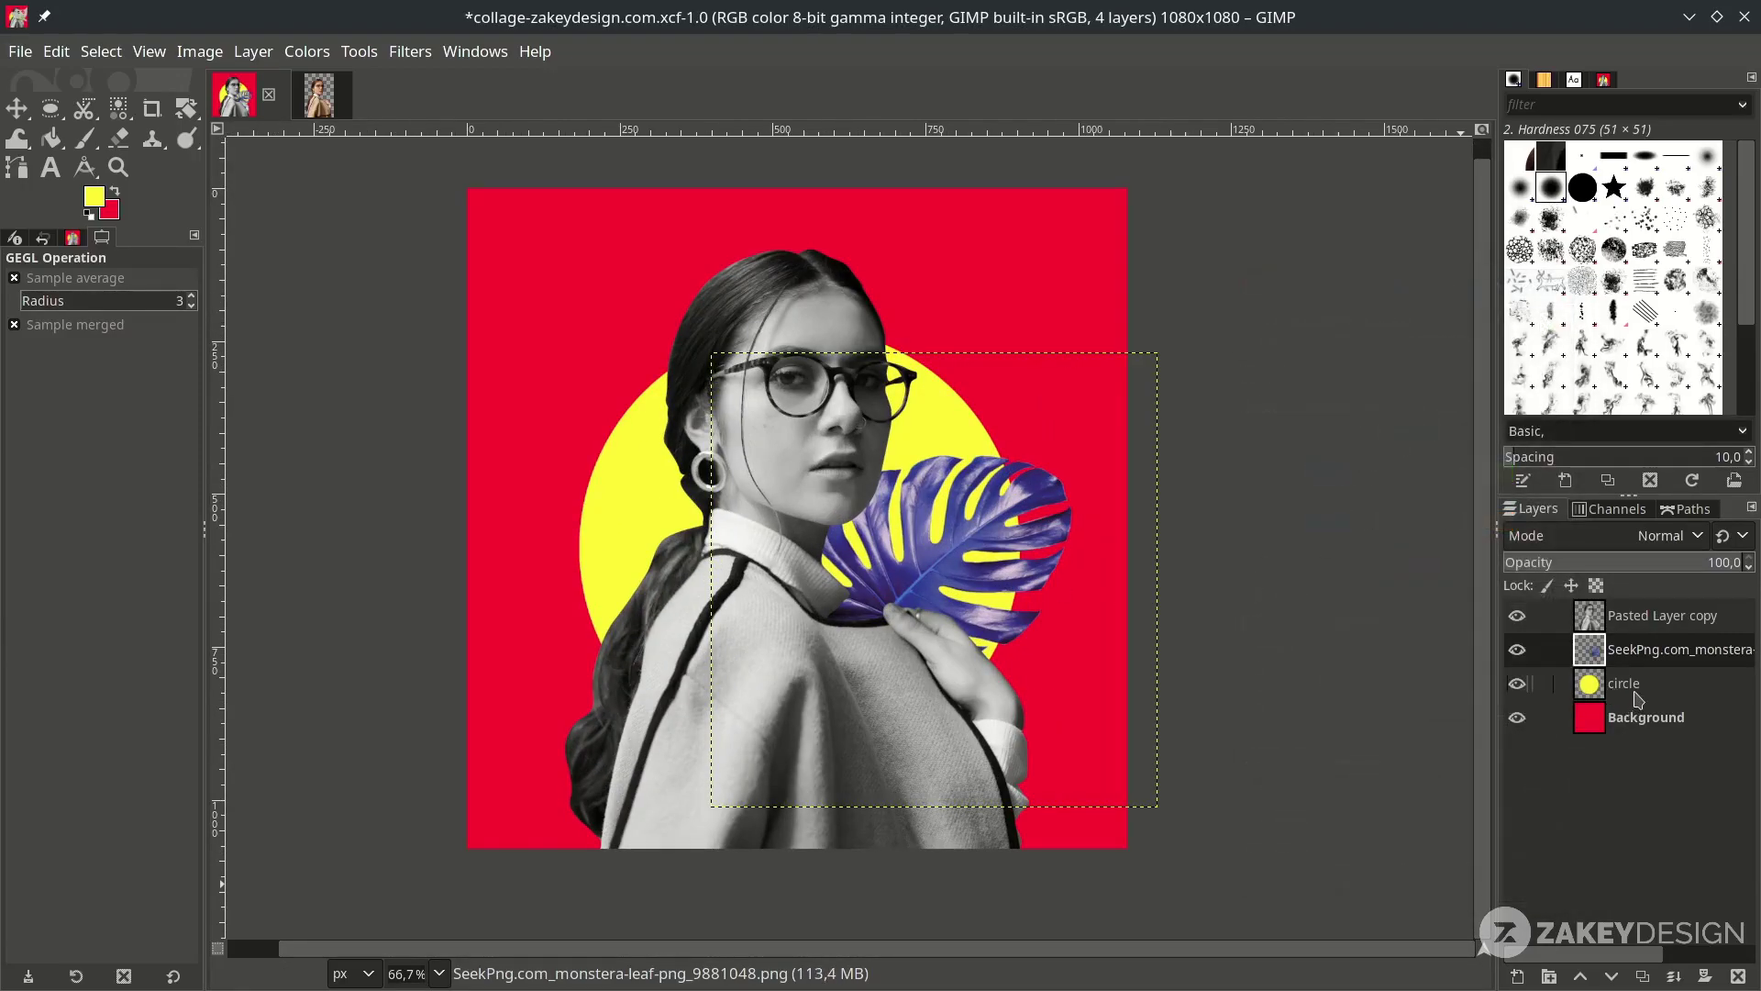
Duplicate the purple leaf layer and move the copy to the other side of the woman, behind her hair
click(1646, 977)
key(m)
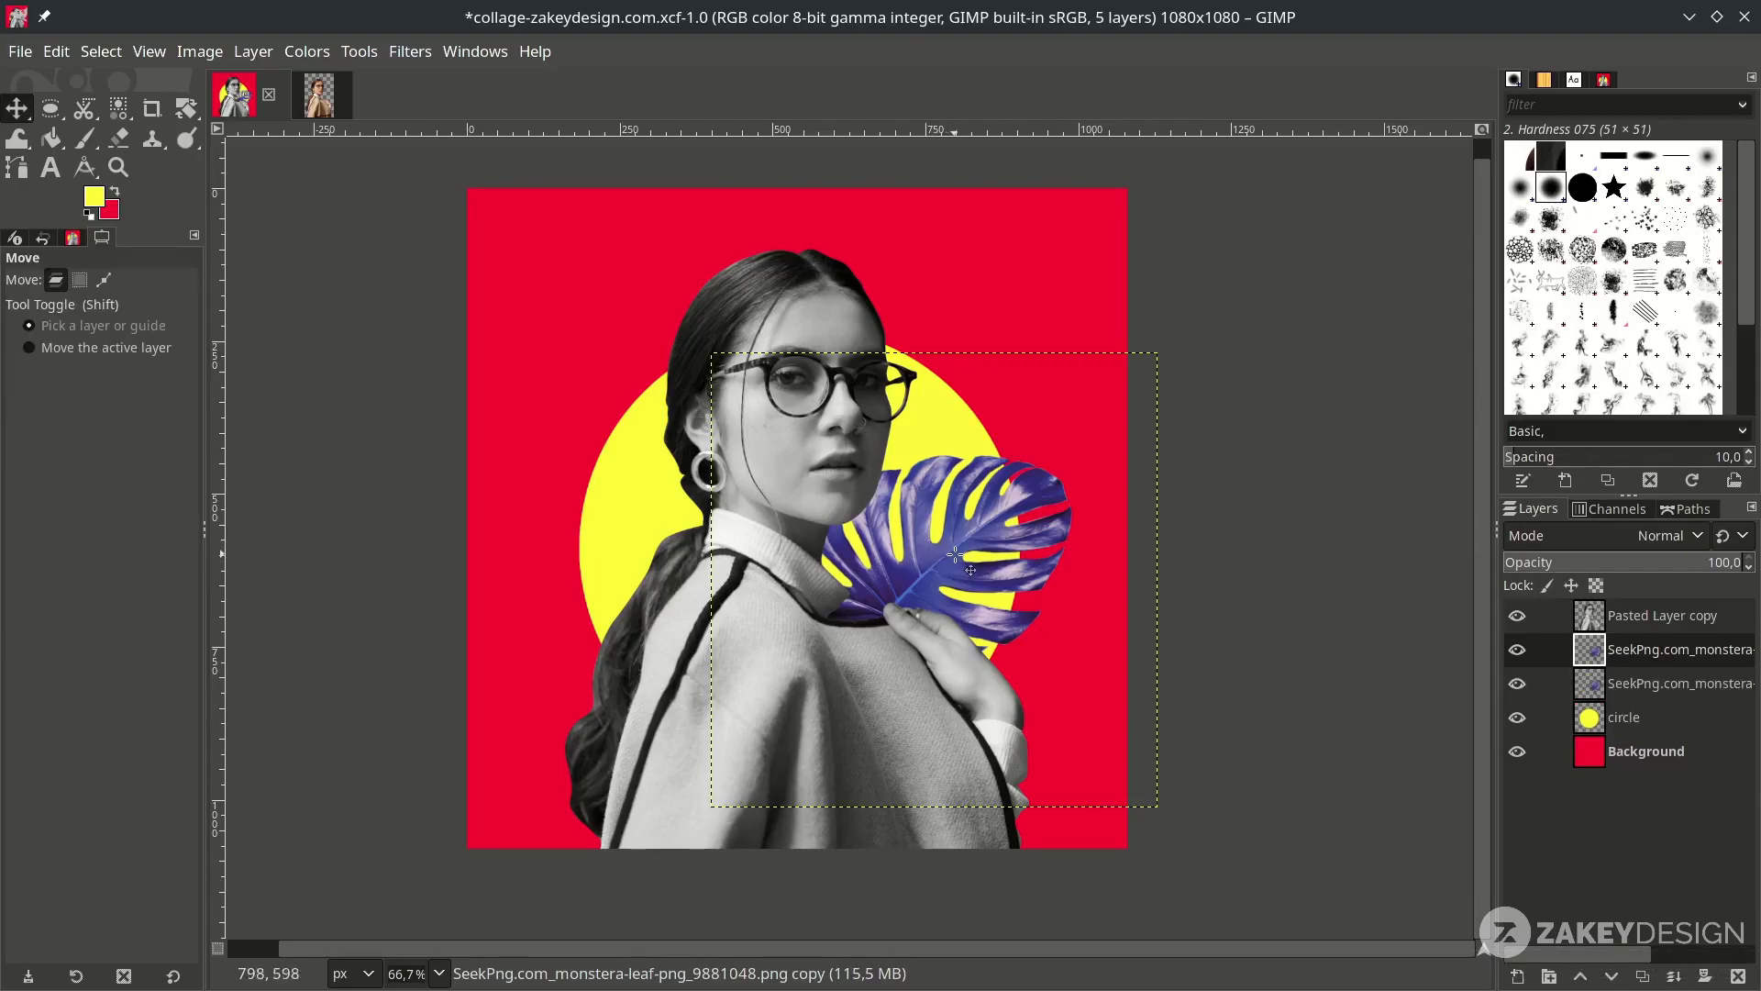
drag(934, 546, 642, 491)
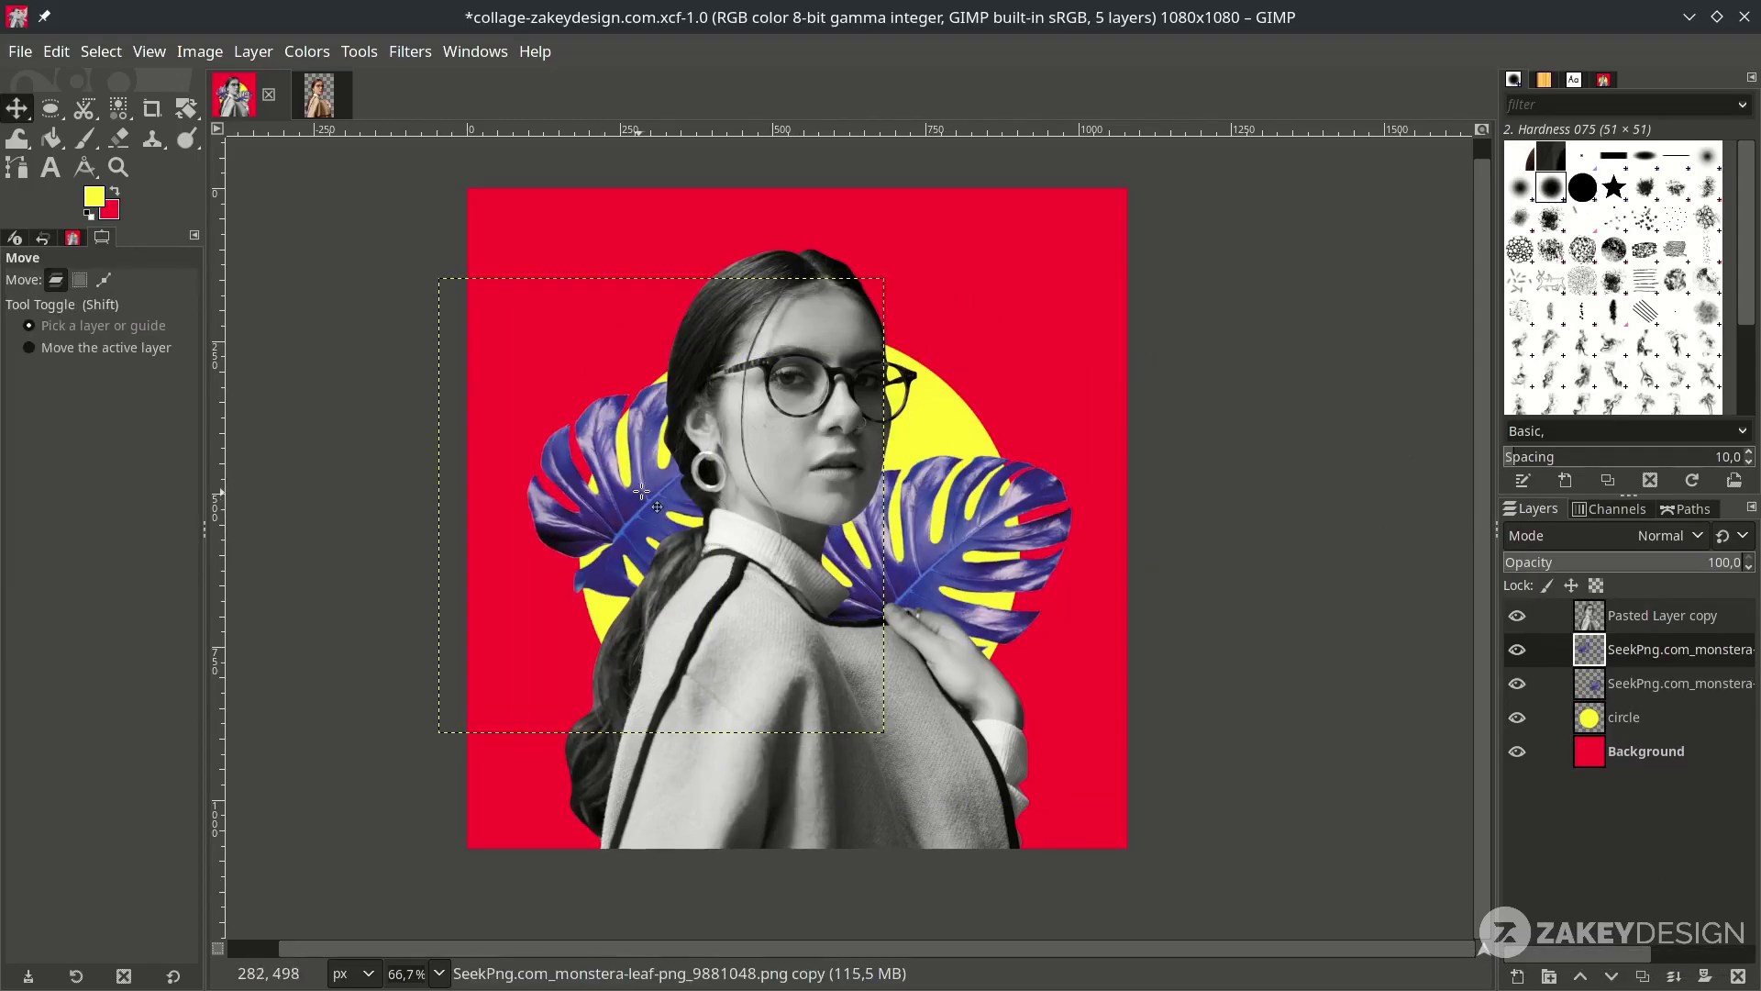
key(shift)
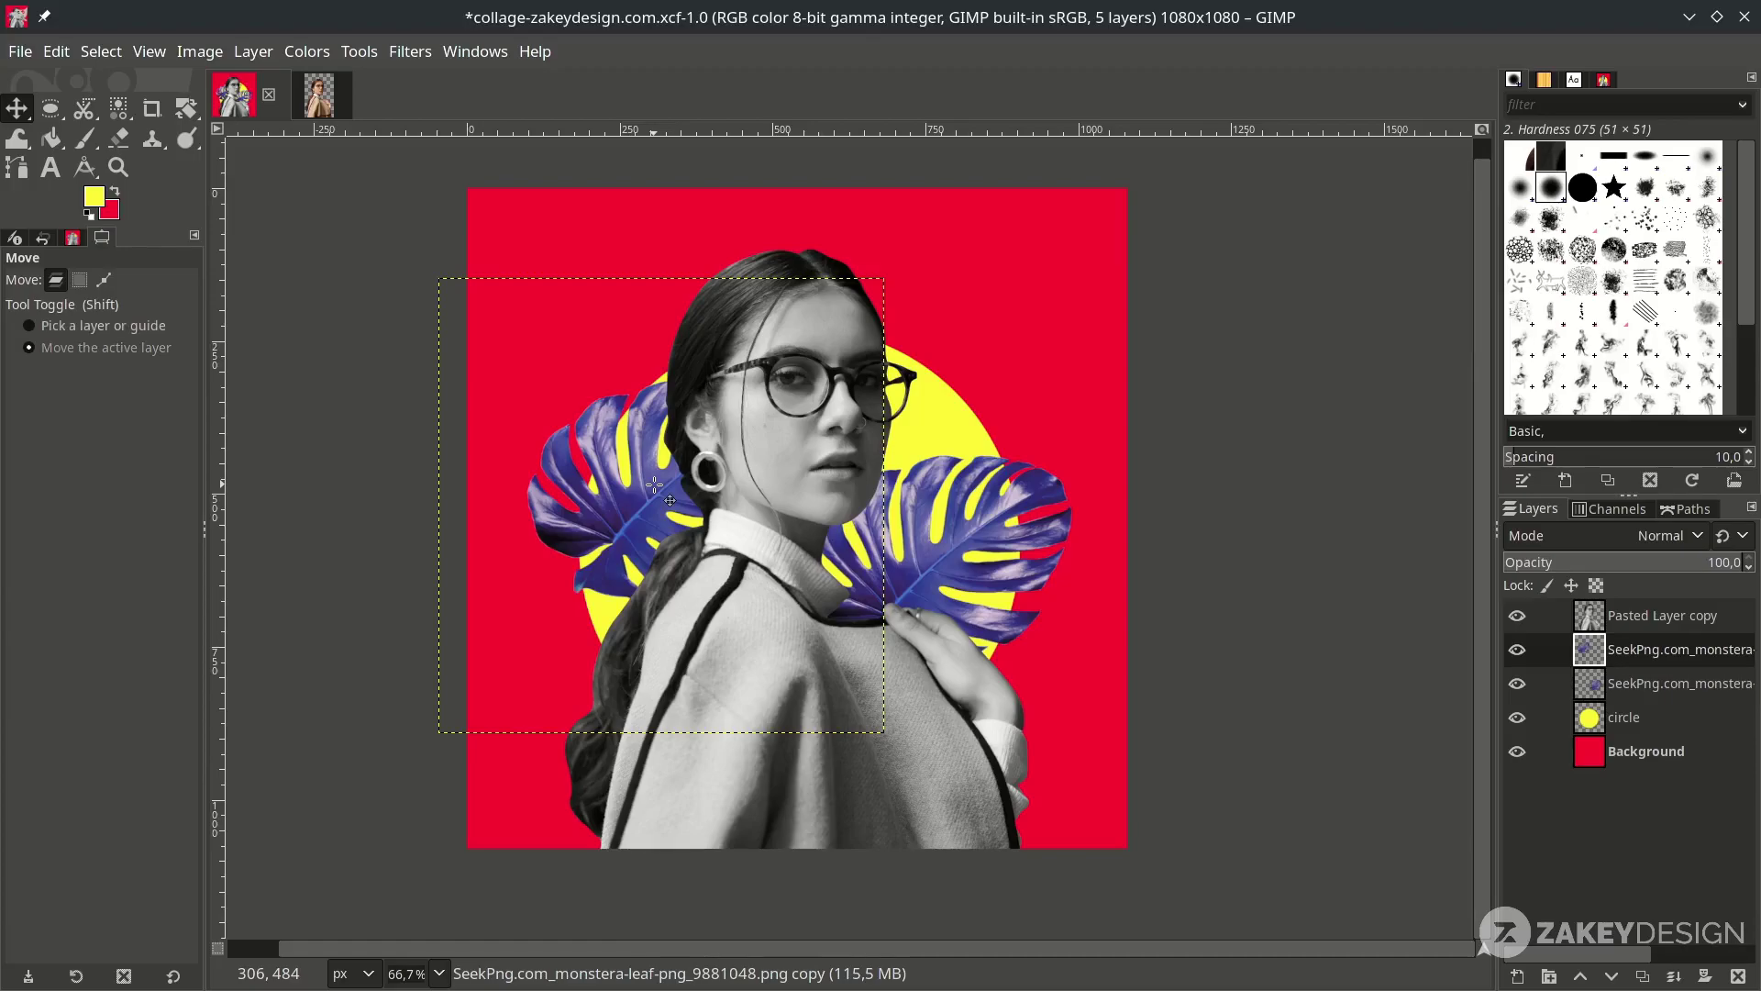
Flip the copied leaf horizontally and reposition it slightly lower and further left behind the ponytail
key(shift+f)
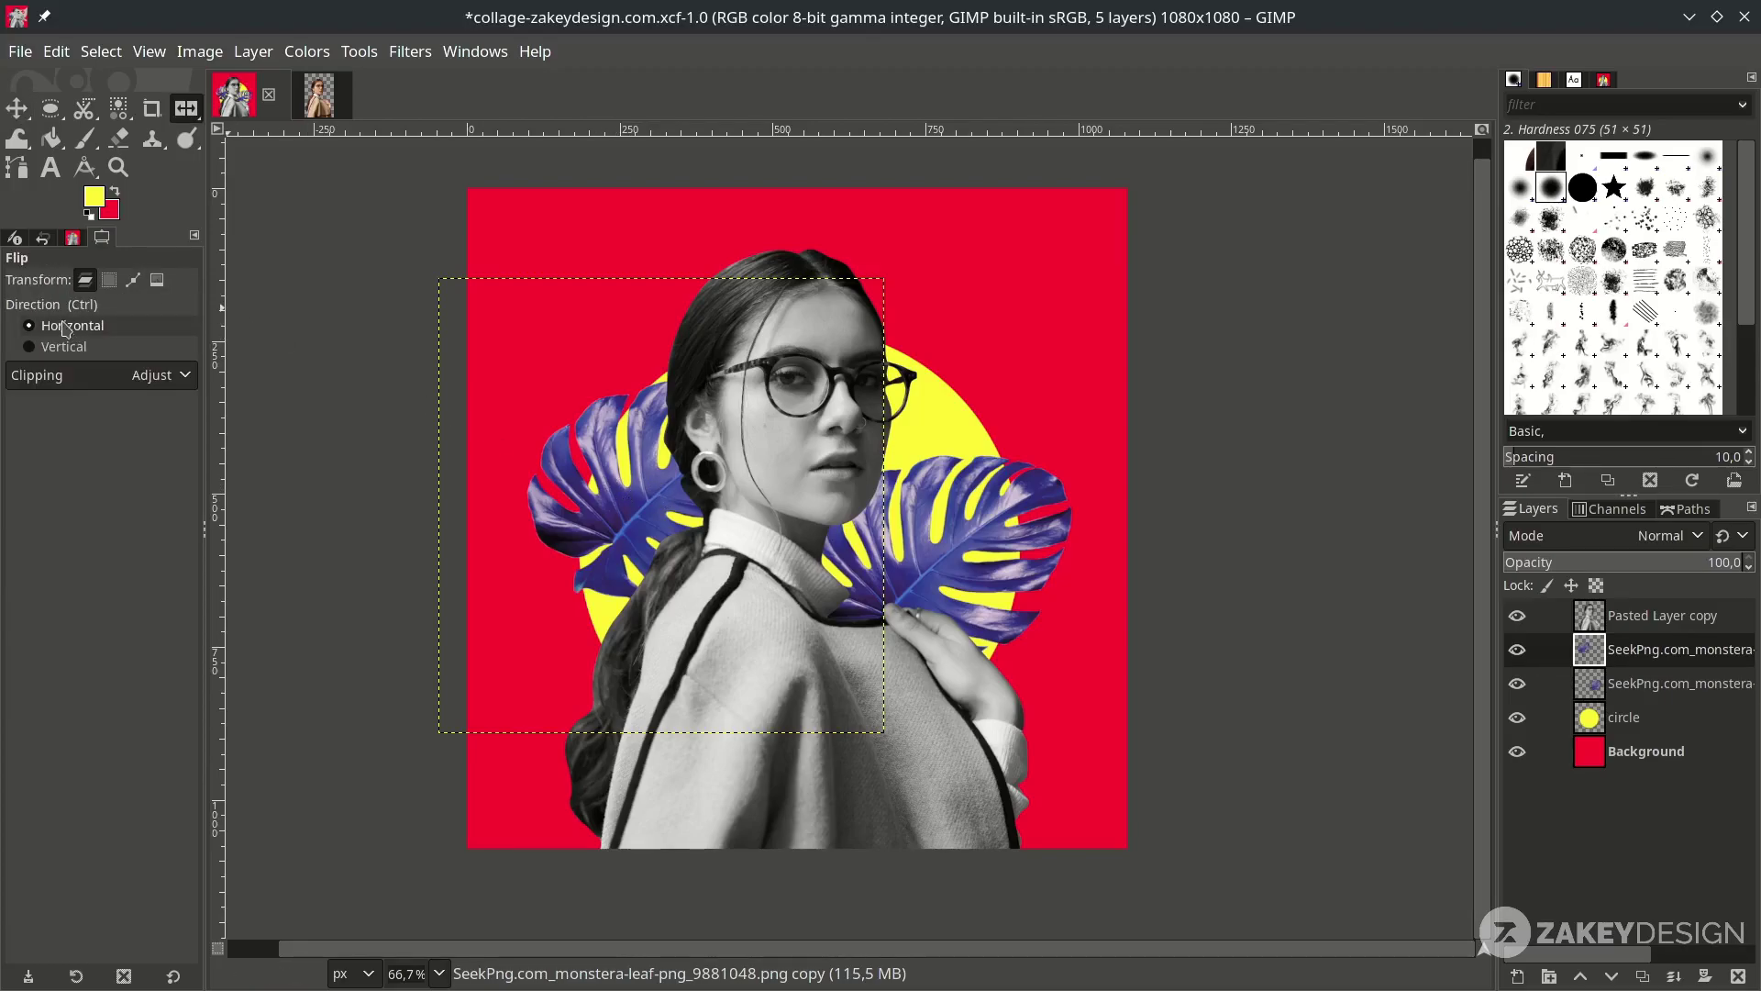
click(660, 507)
key(m)
drag(666, 495, 639, 534)
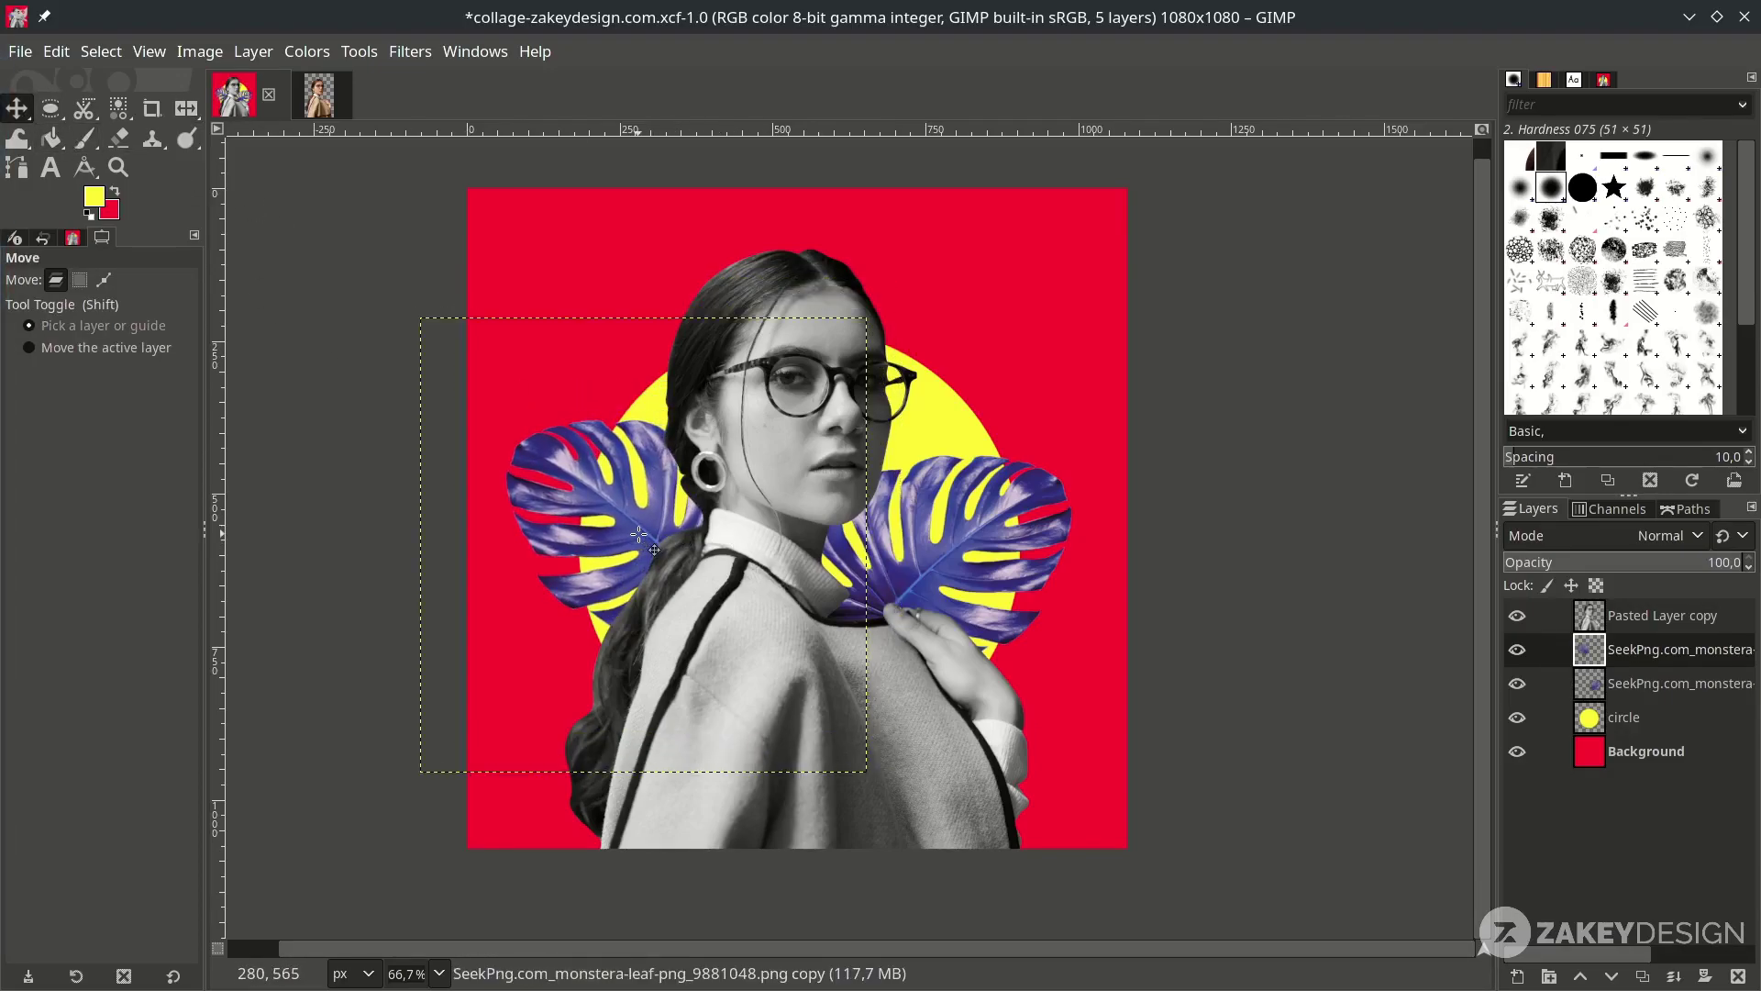
Scale the copied leaf layer down to about 526 × 536 px and move it closer to the woman behind her ponytail
key(shift+s)
click(642, 536)
drag(922, 801, 769, 654)
drag(643, 547, 678, 574)
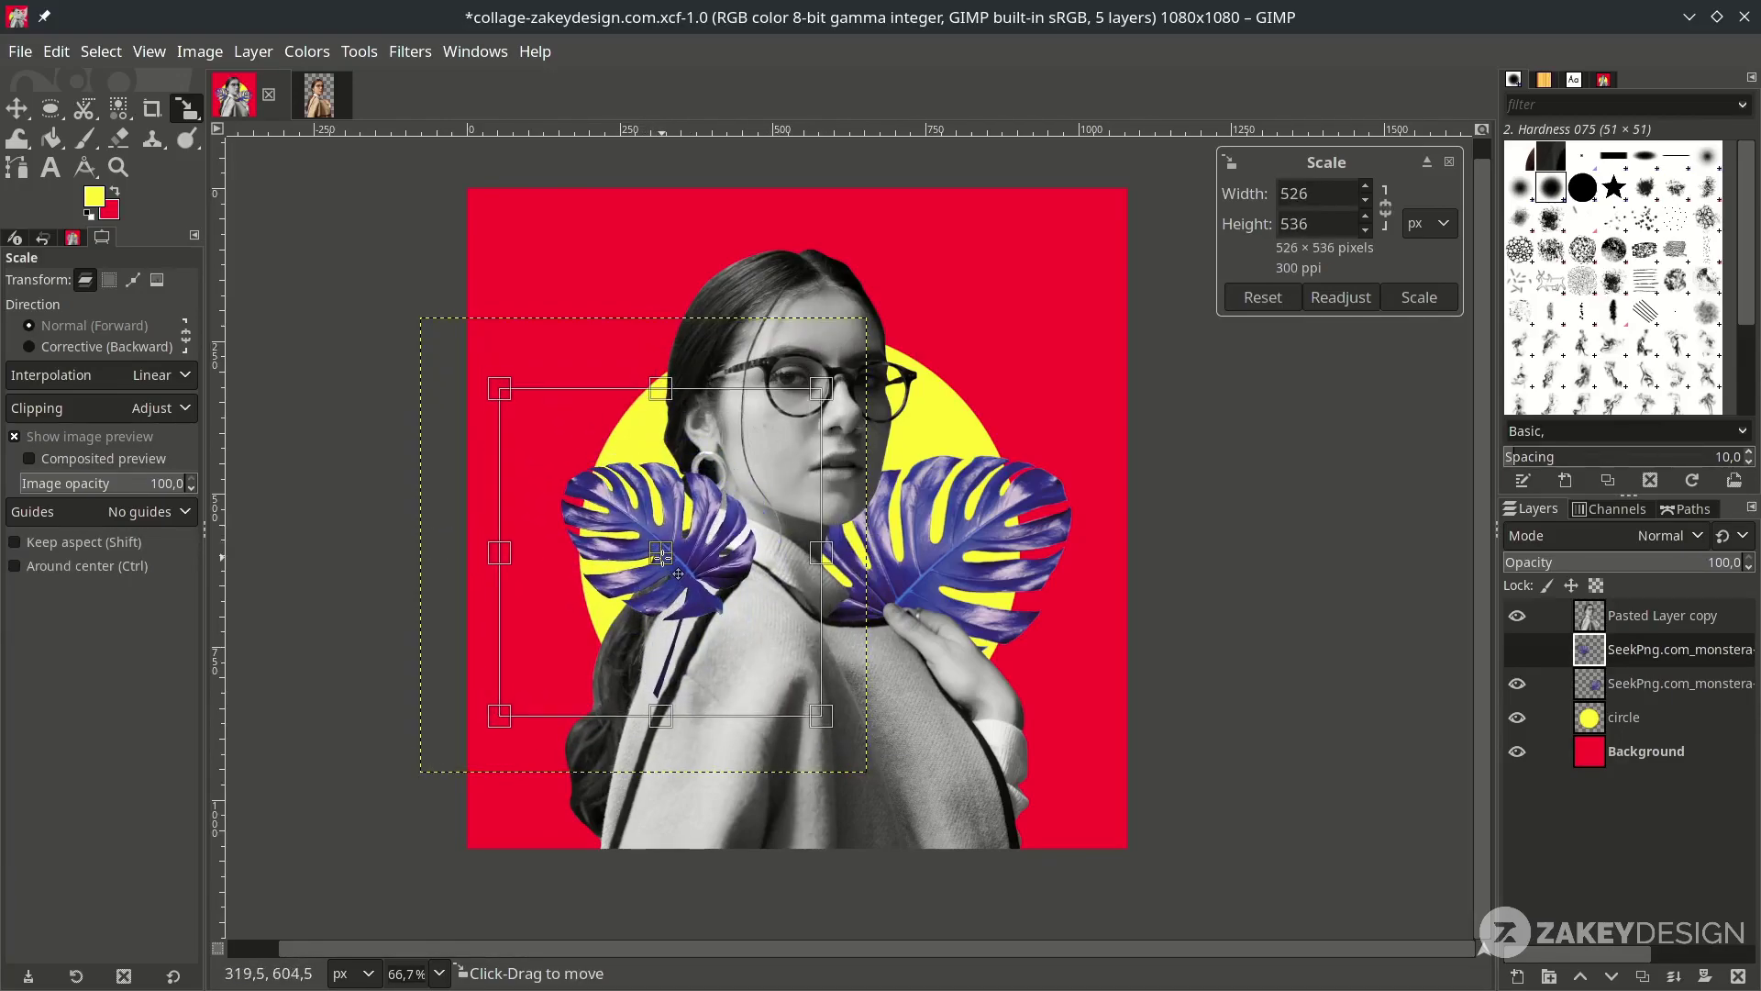
key(Return)
key(m)
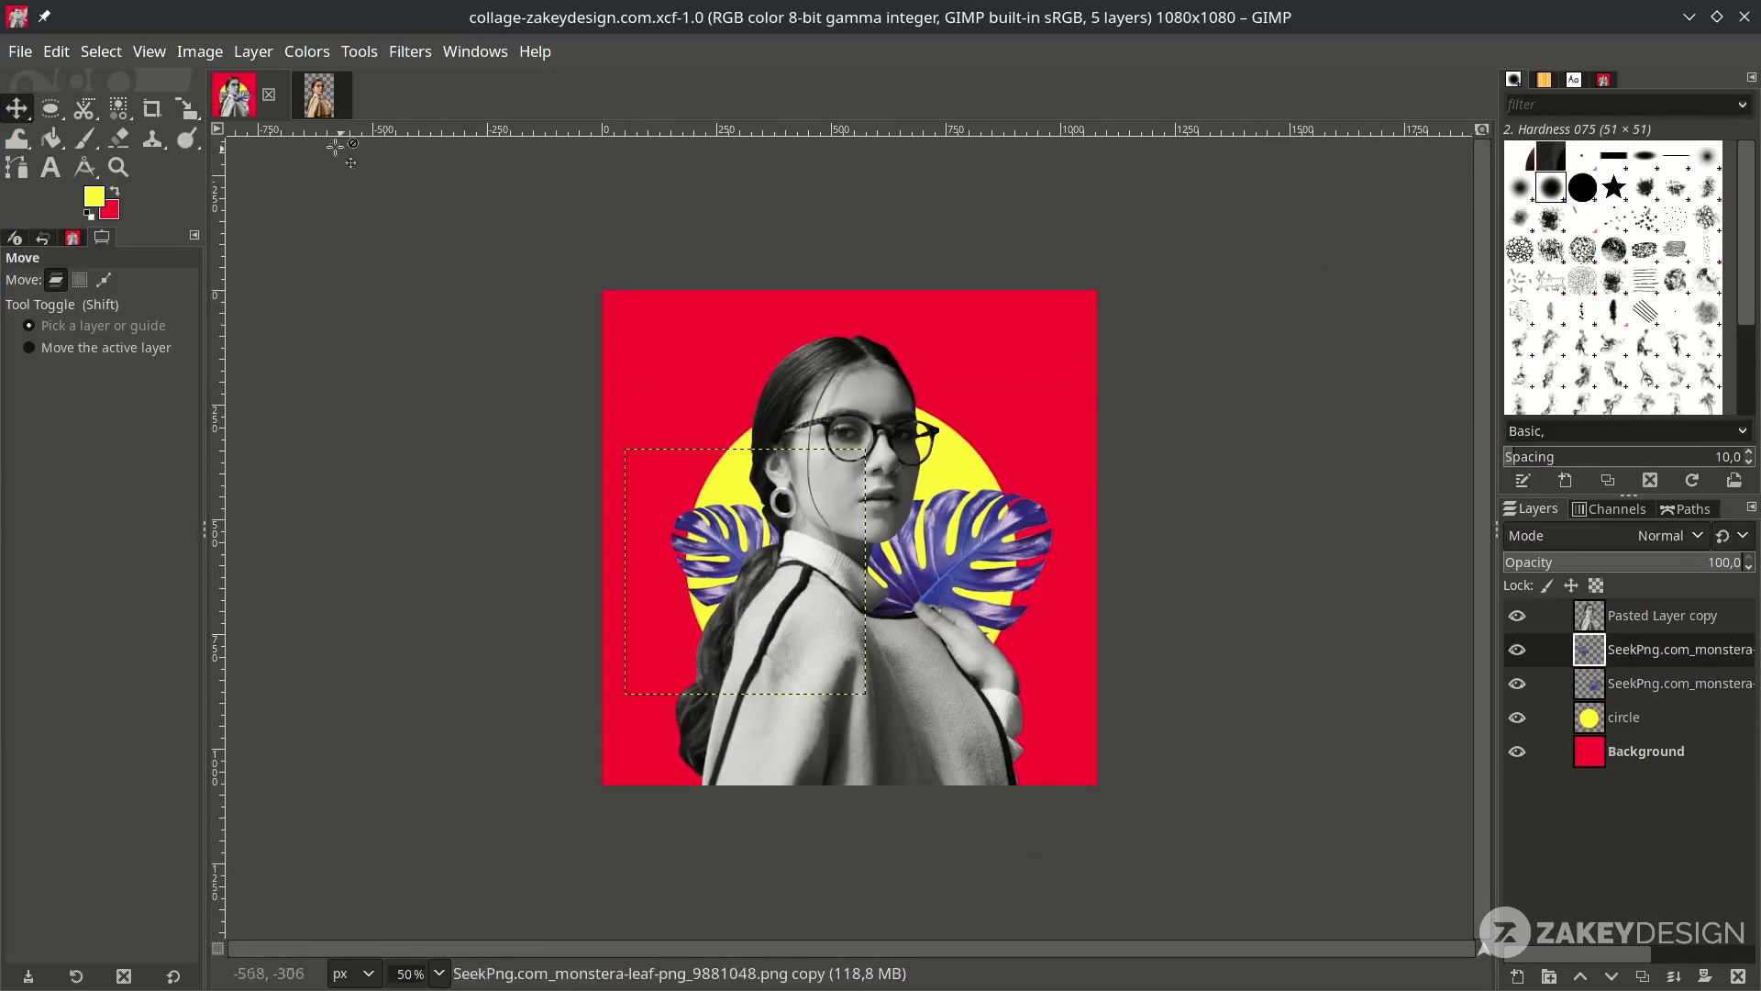
Import the Pngtree vector black square grid PNG as a new layer just below the woman
click(20, 51)
click(91, 165)
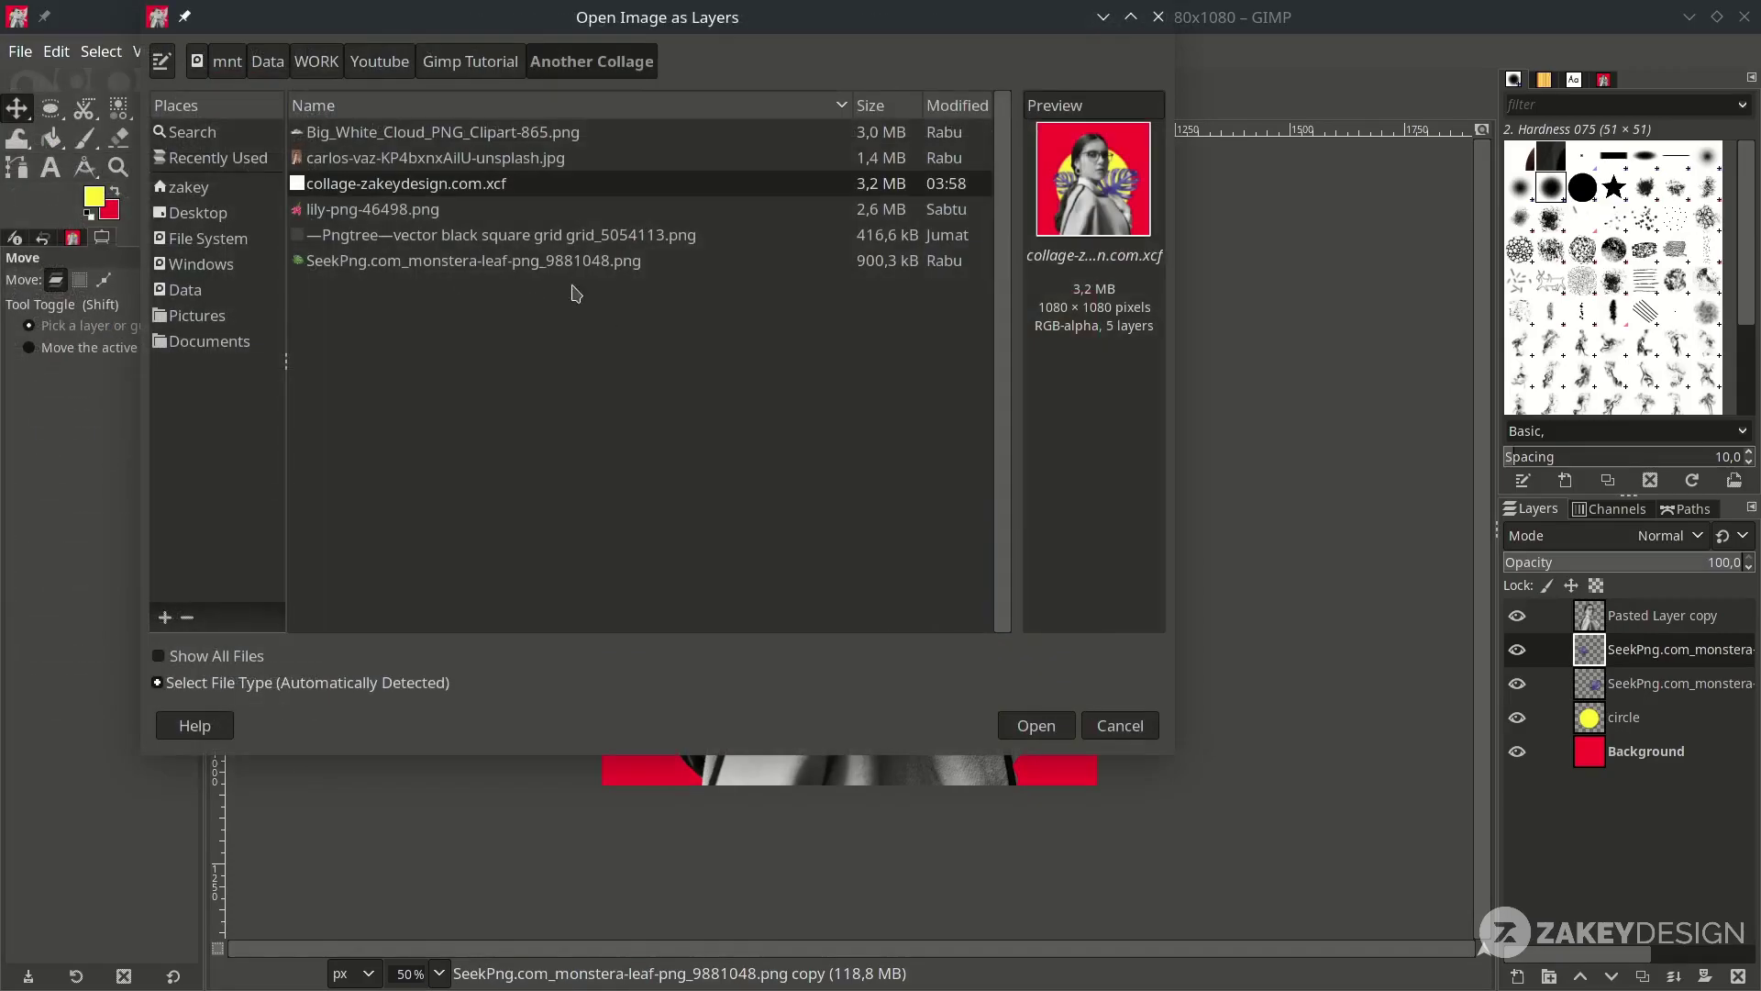
click(503, 235)
click(1035, 726)
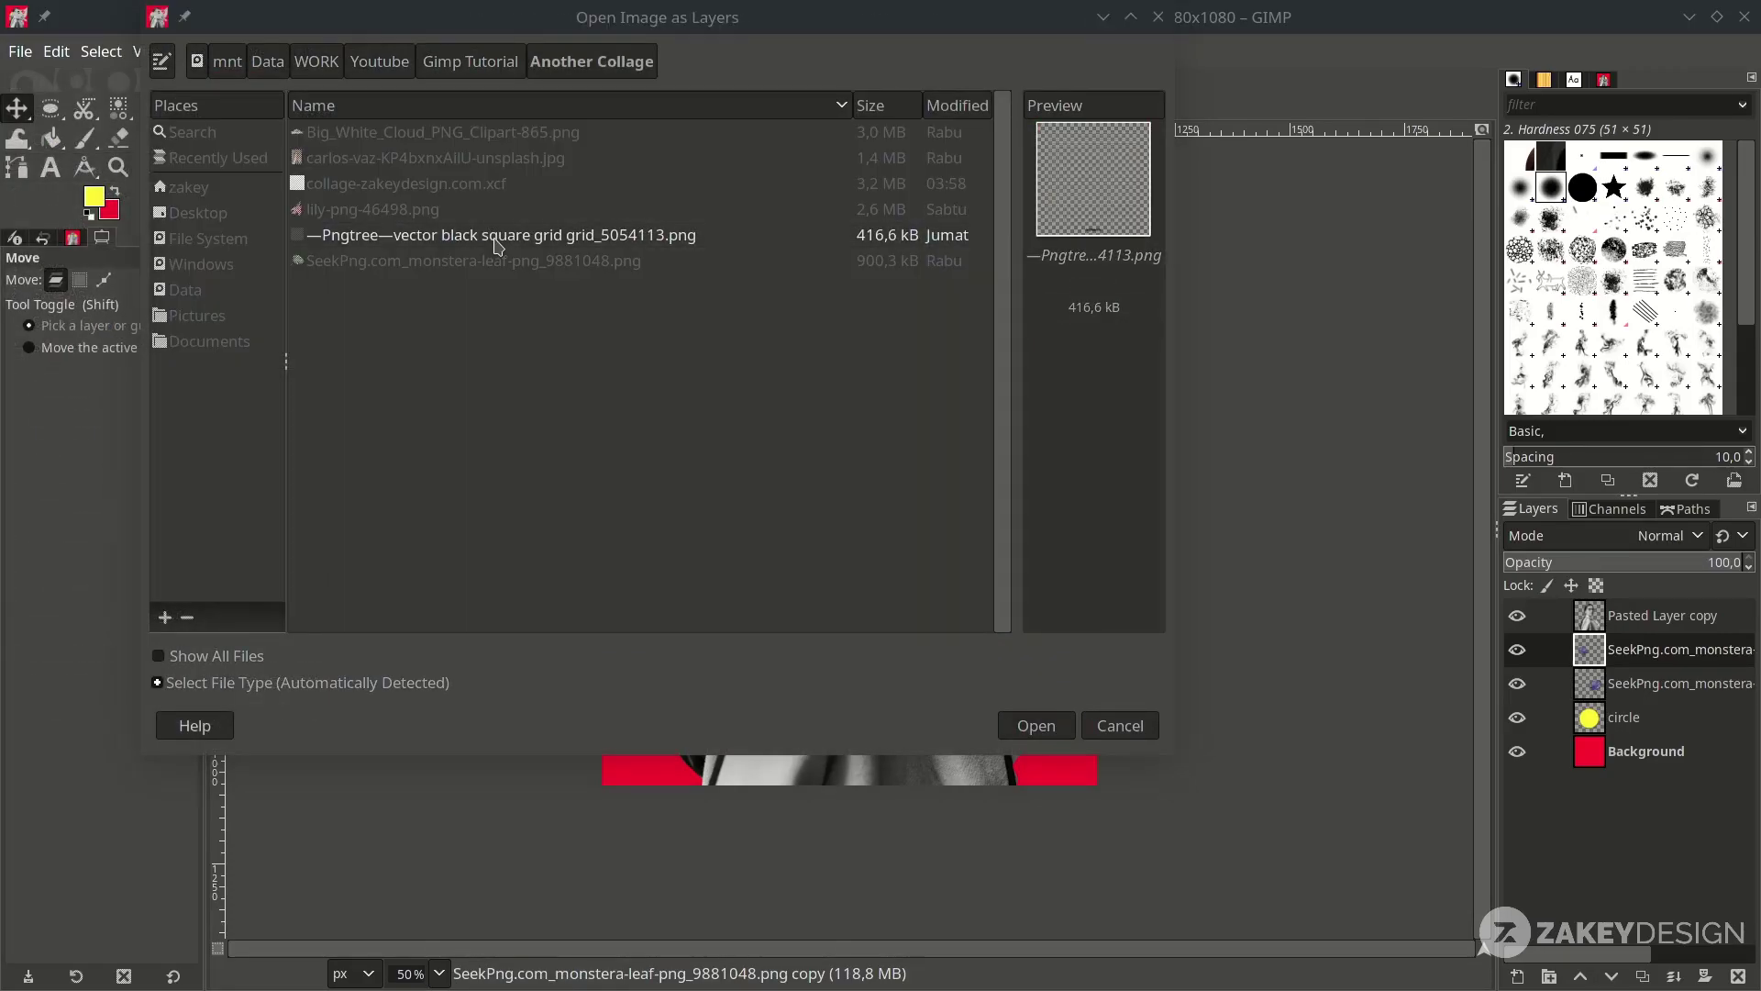
click(1213, 650)
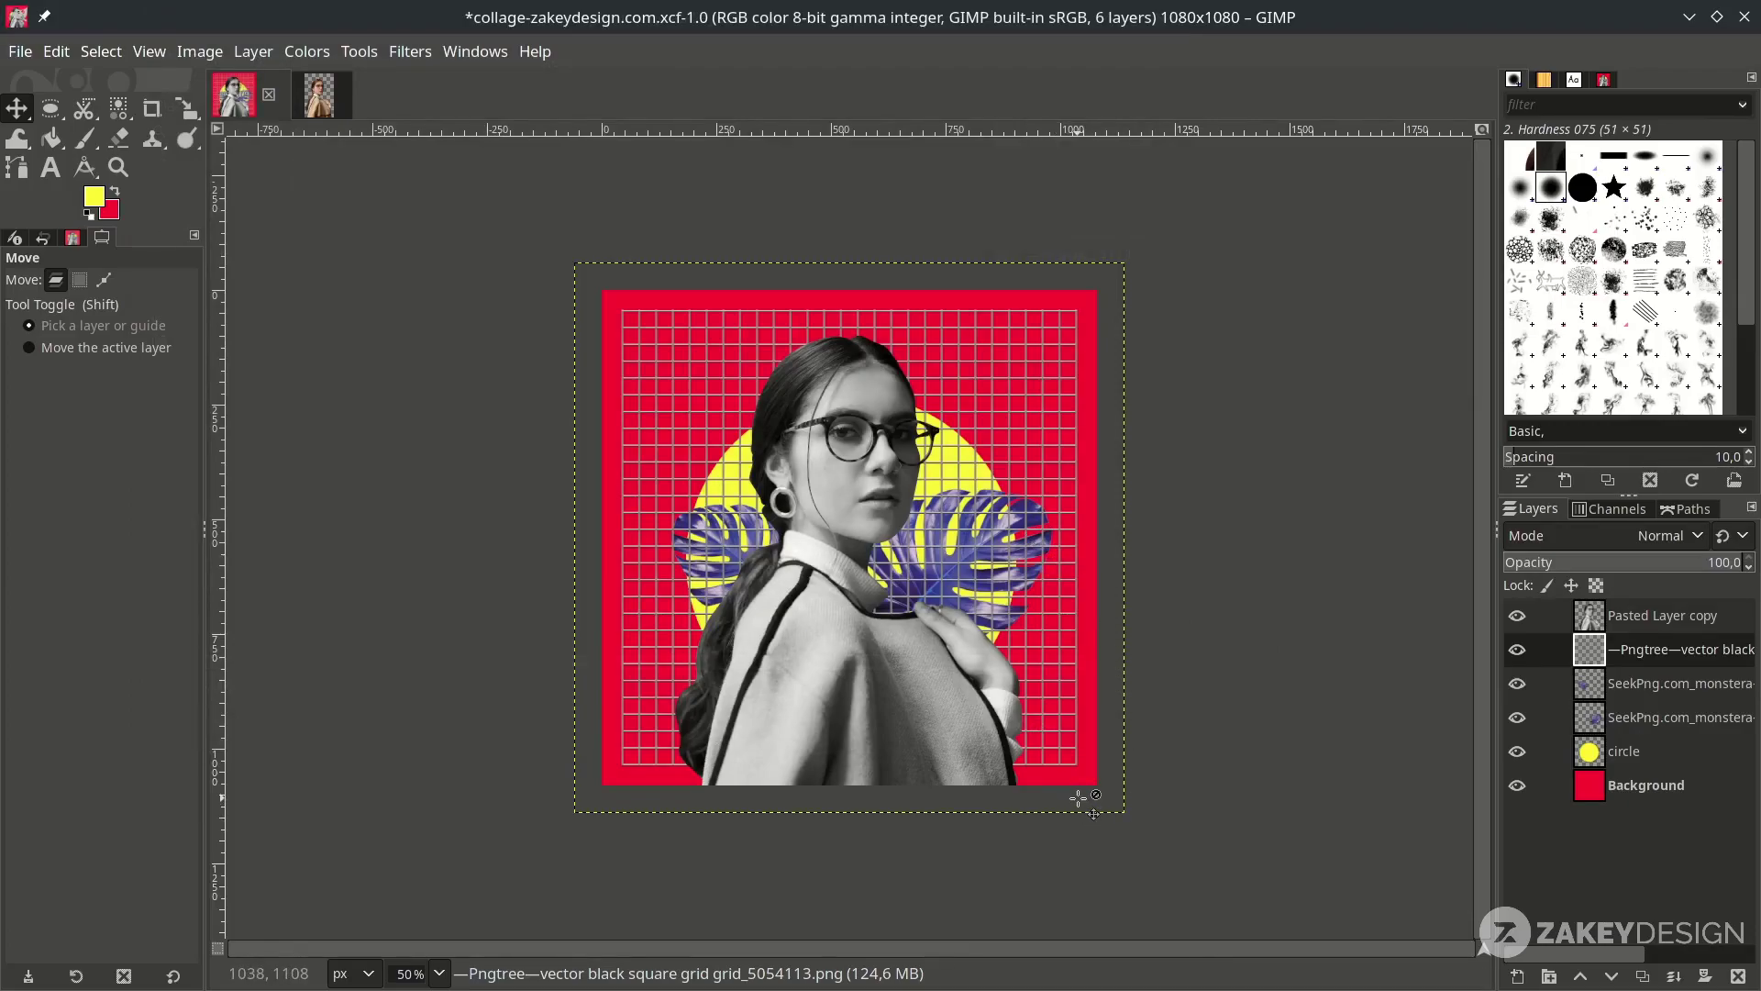
Scale the grid layer down to 443 × 443 px and place it at the upper right of the canvas beside the woman's head
key(shift+s)
drag(1117, 804, 947, 634)
scroll(856, 549, up, 1)
drag(845, 534, 1019, 392)
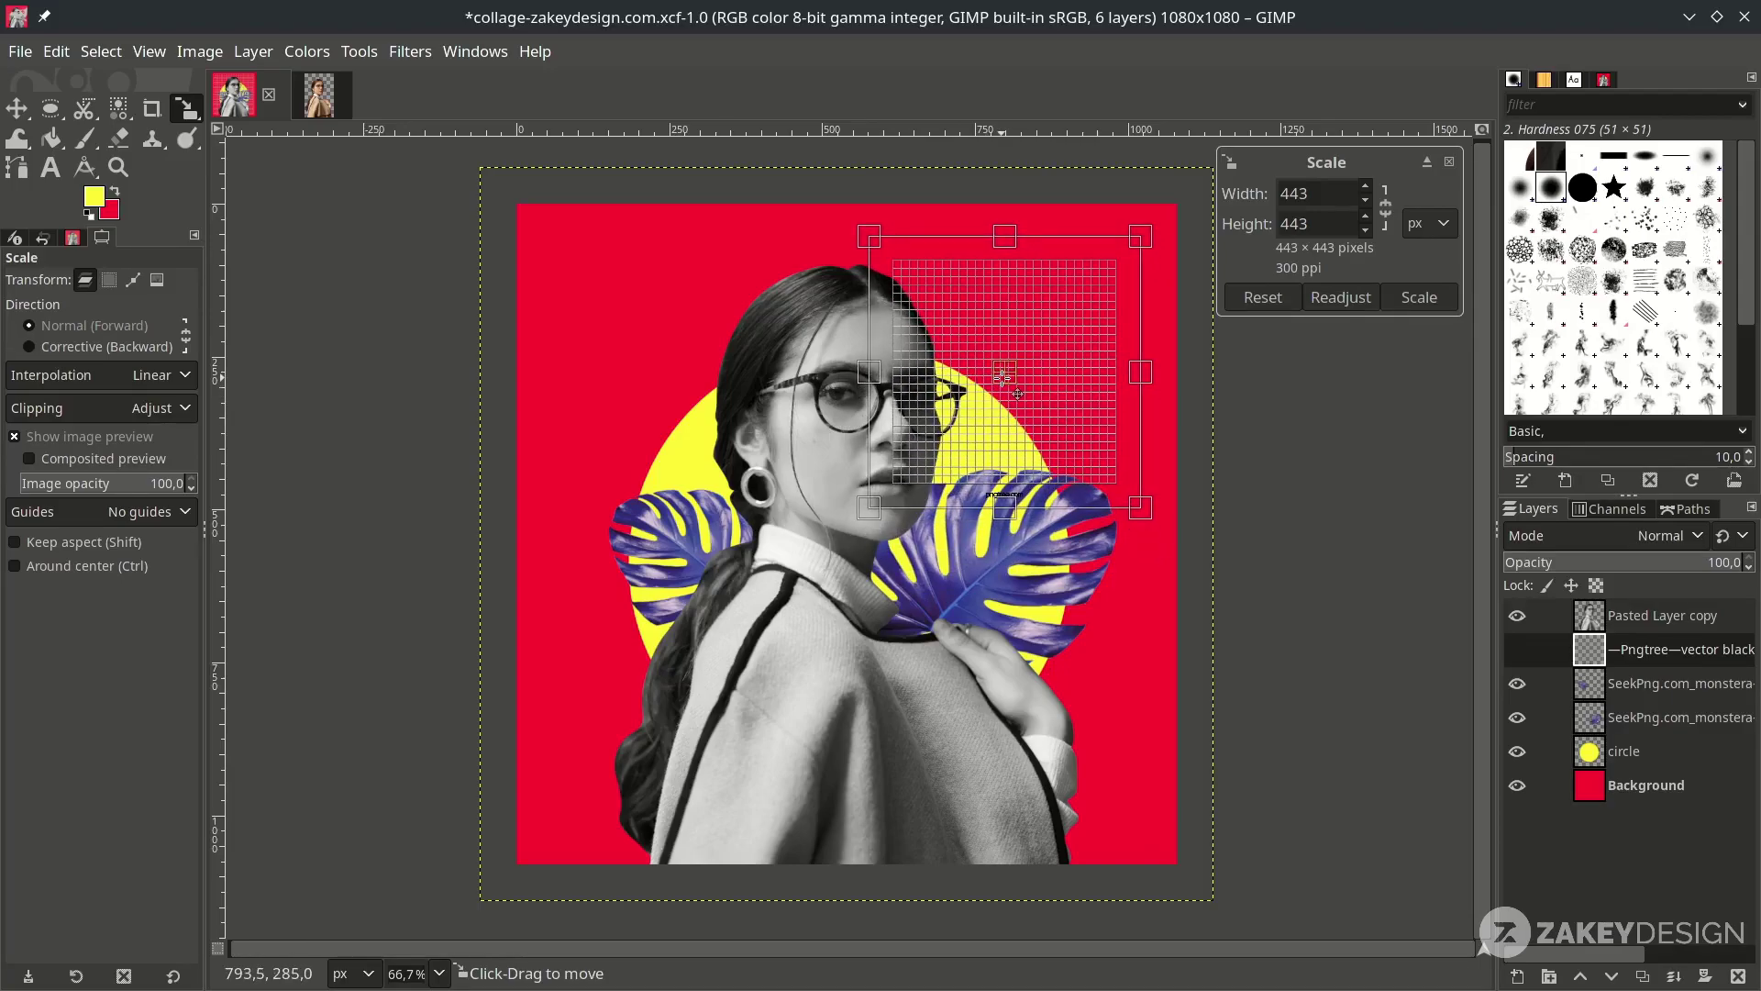
key(Return)
Turn the grid lines white with a smooth value curve, raising input 20 to output 240
scroll(1018, 452, up, 1)
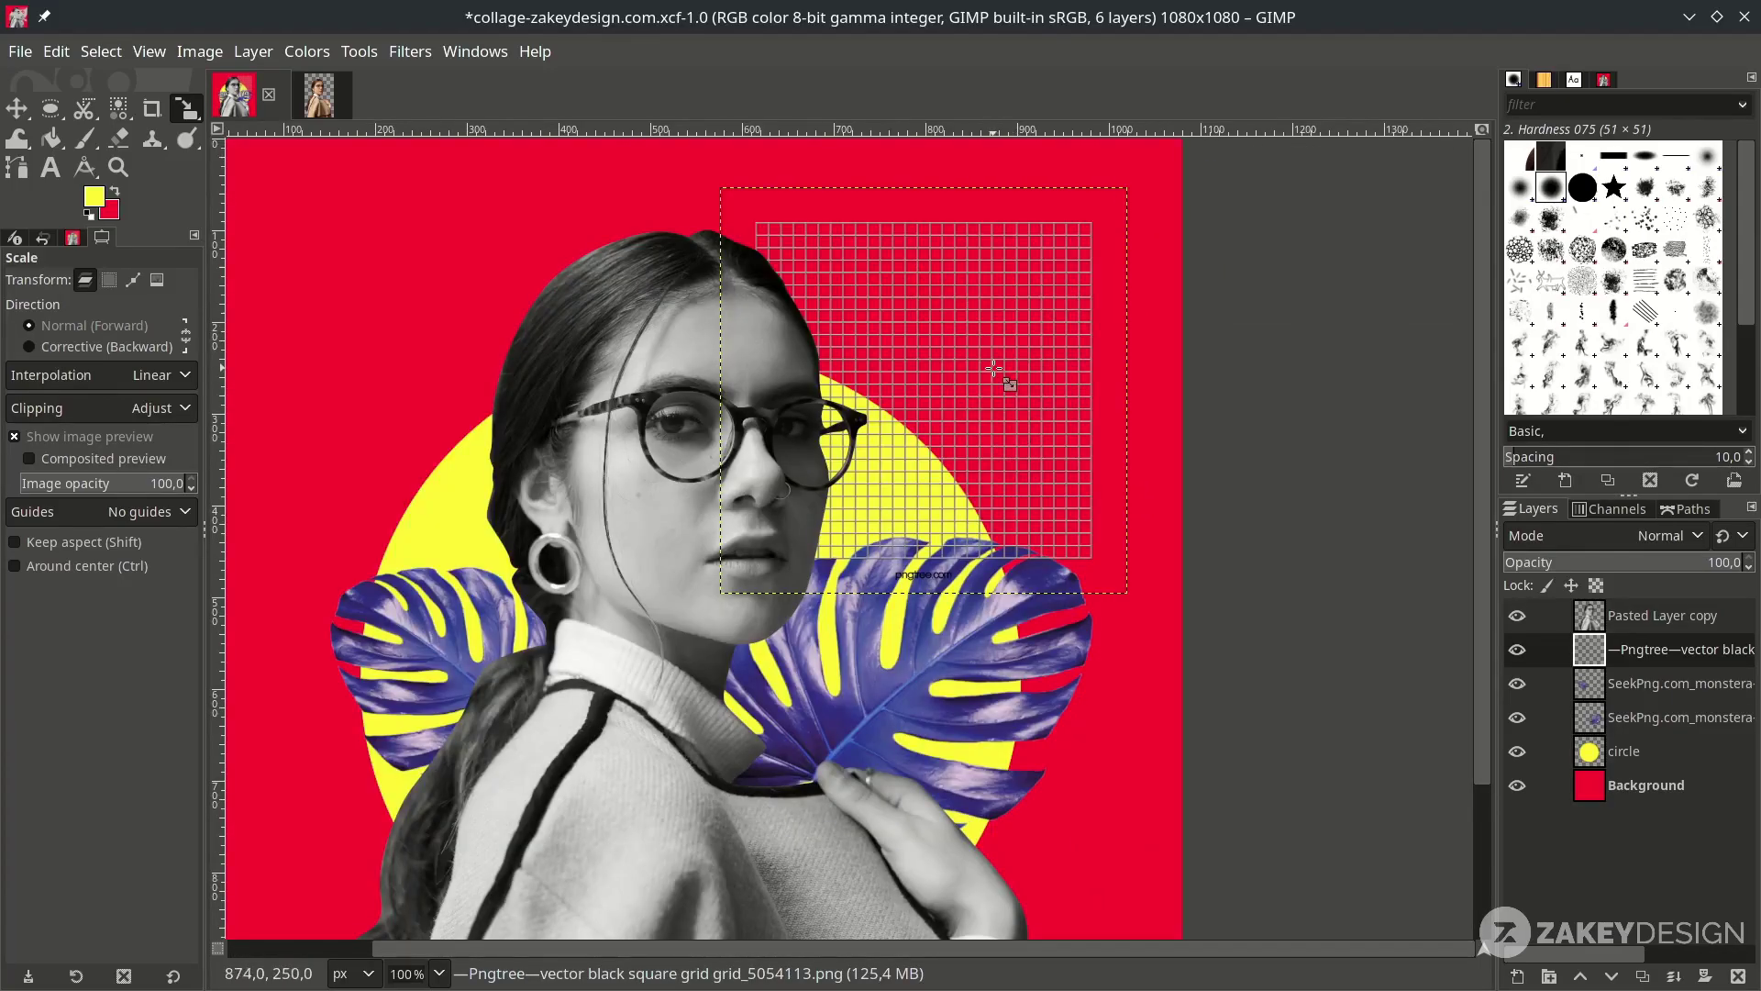
click(307, 52)
click(326, 337)
drag(1426, 433, 1273, 302)
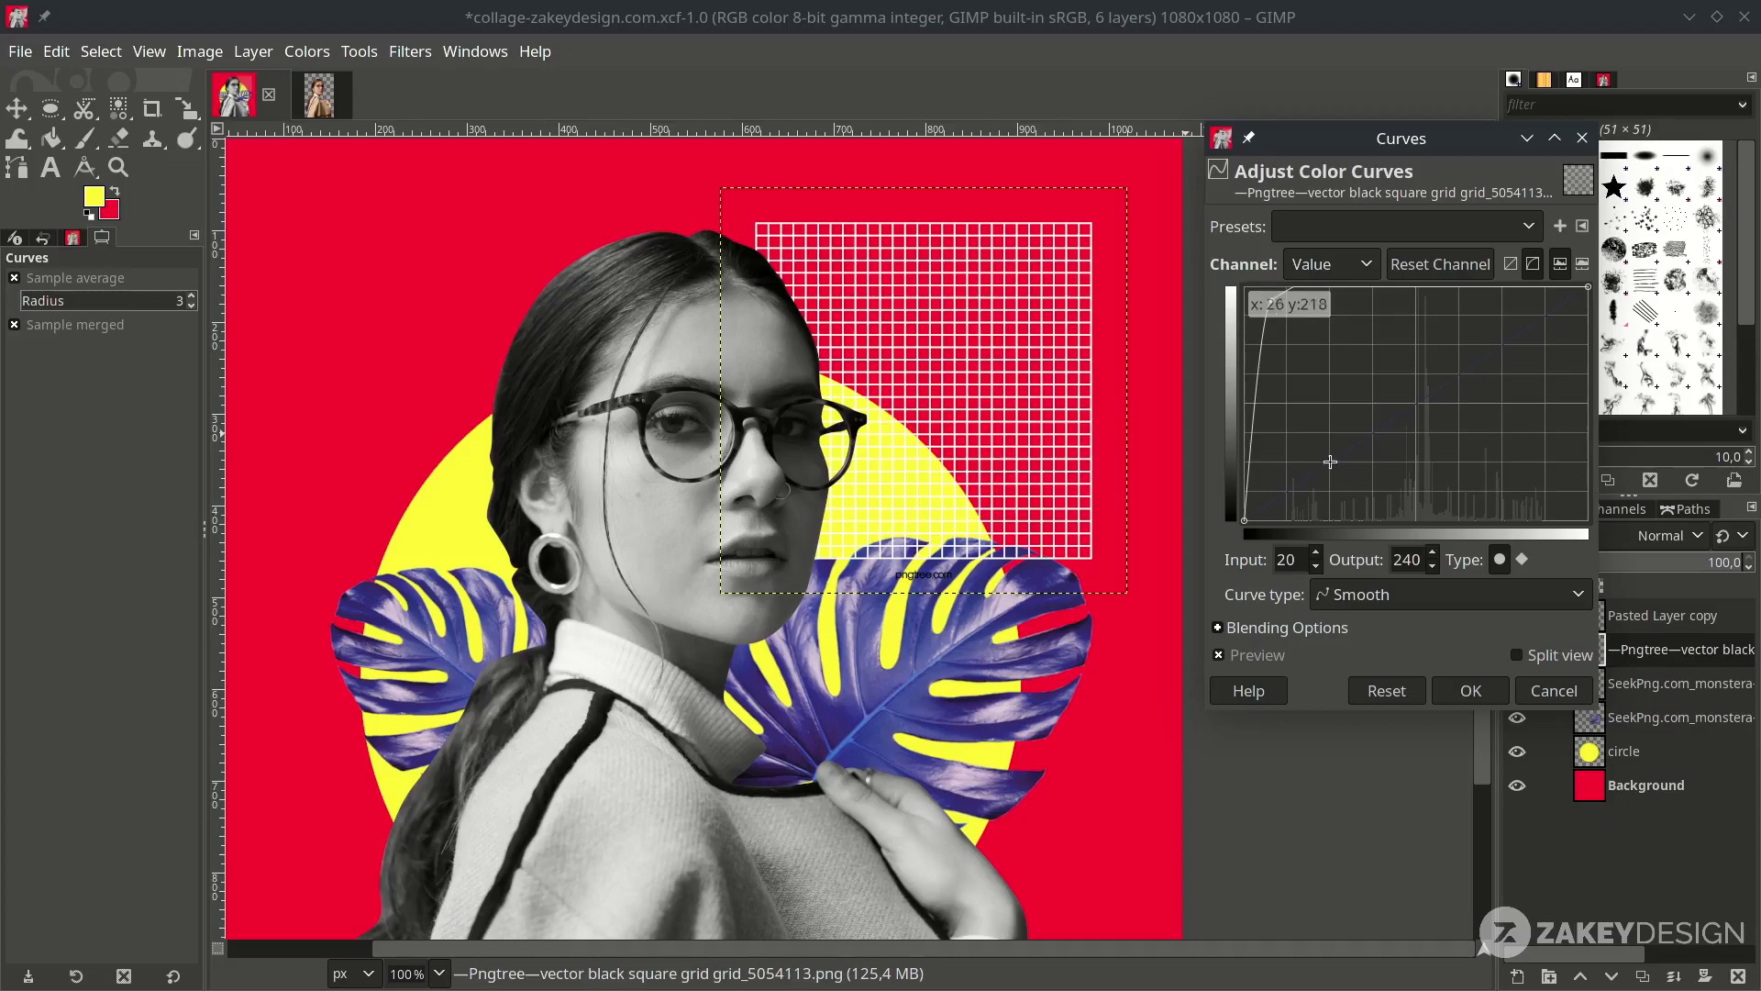
click(1472, 691)
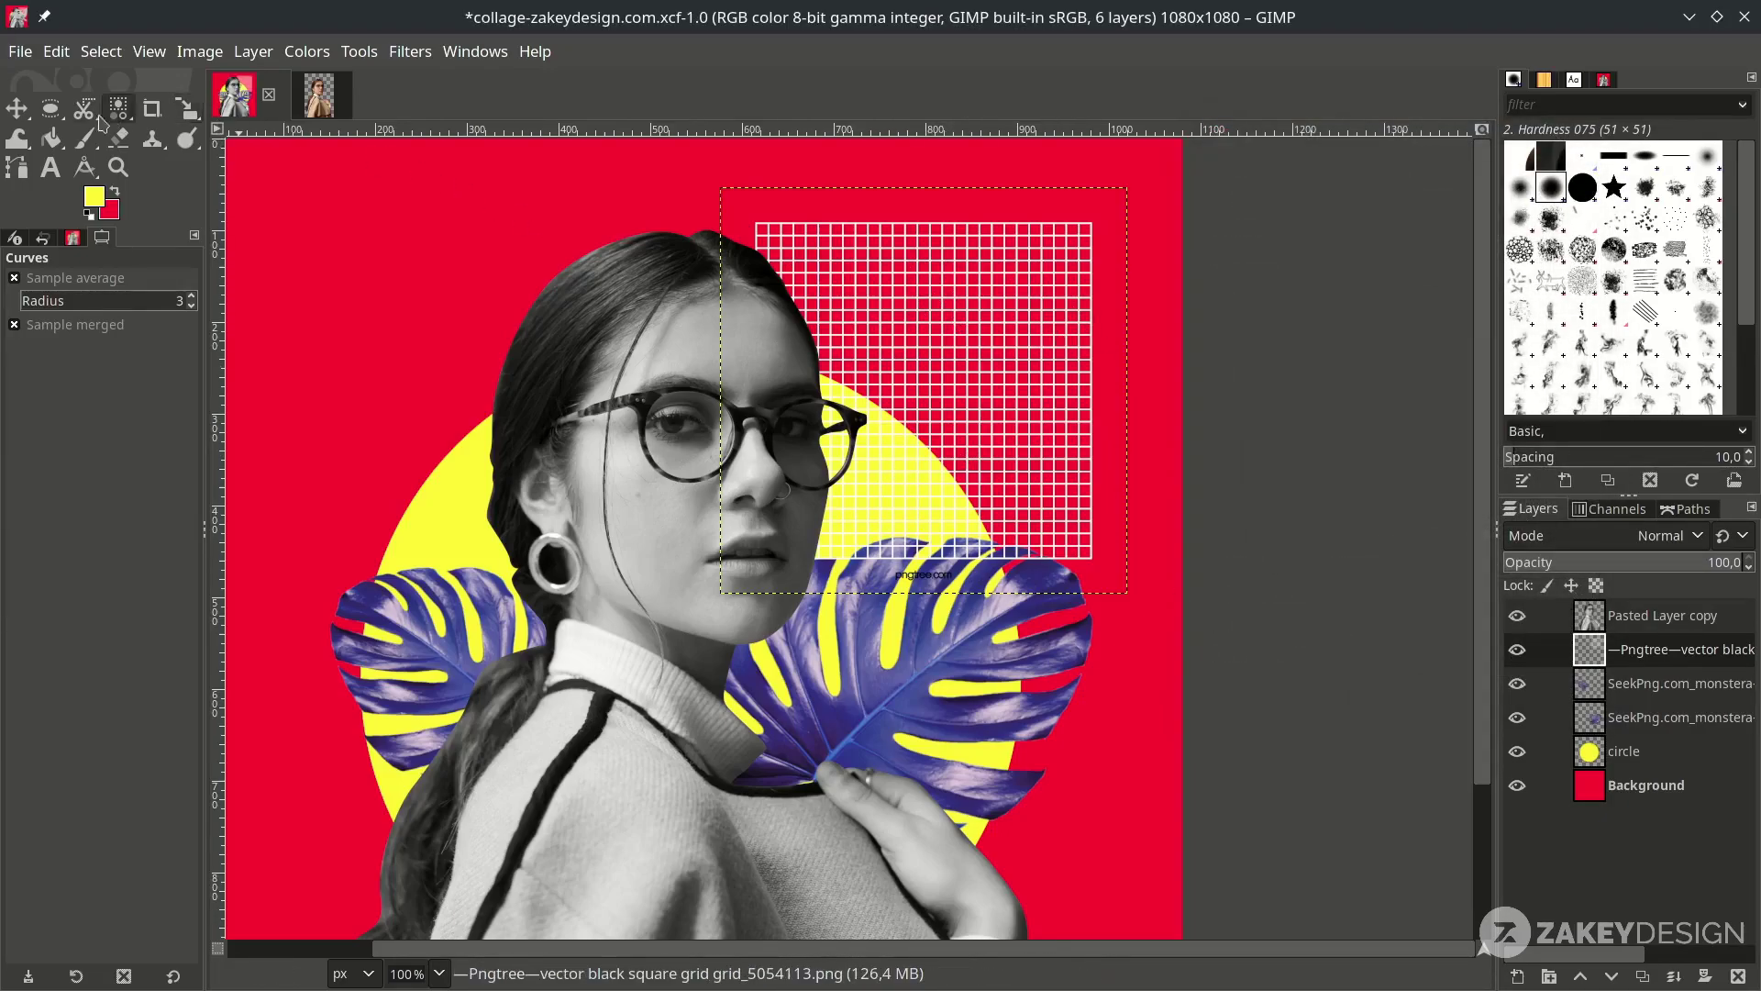
Draw a 290 × 290 px circular selection over the grid and add a layer mask to the grid layer from the selection
click(53, 111)
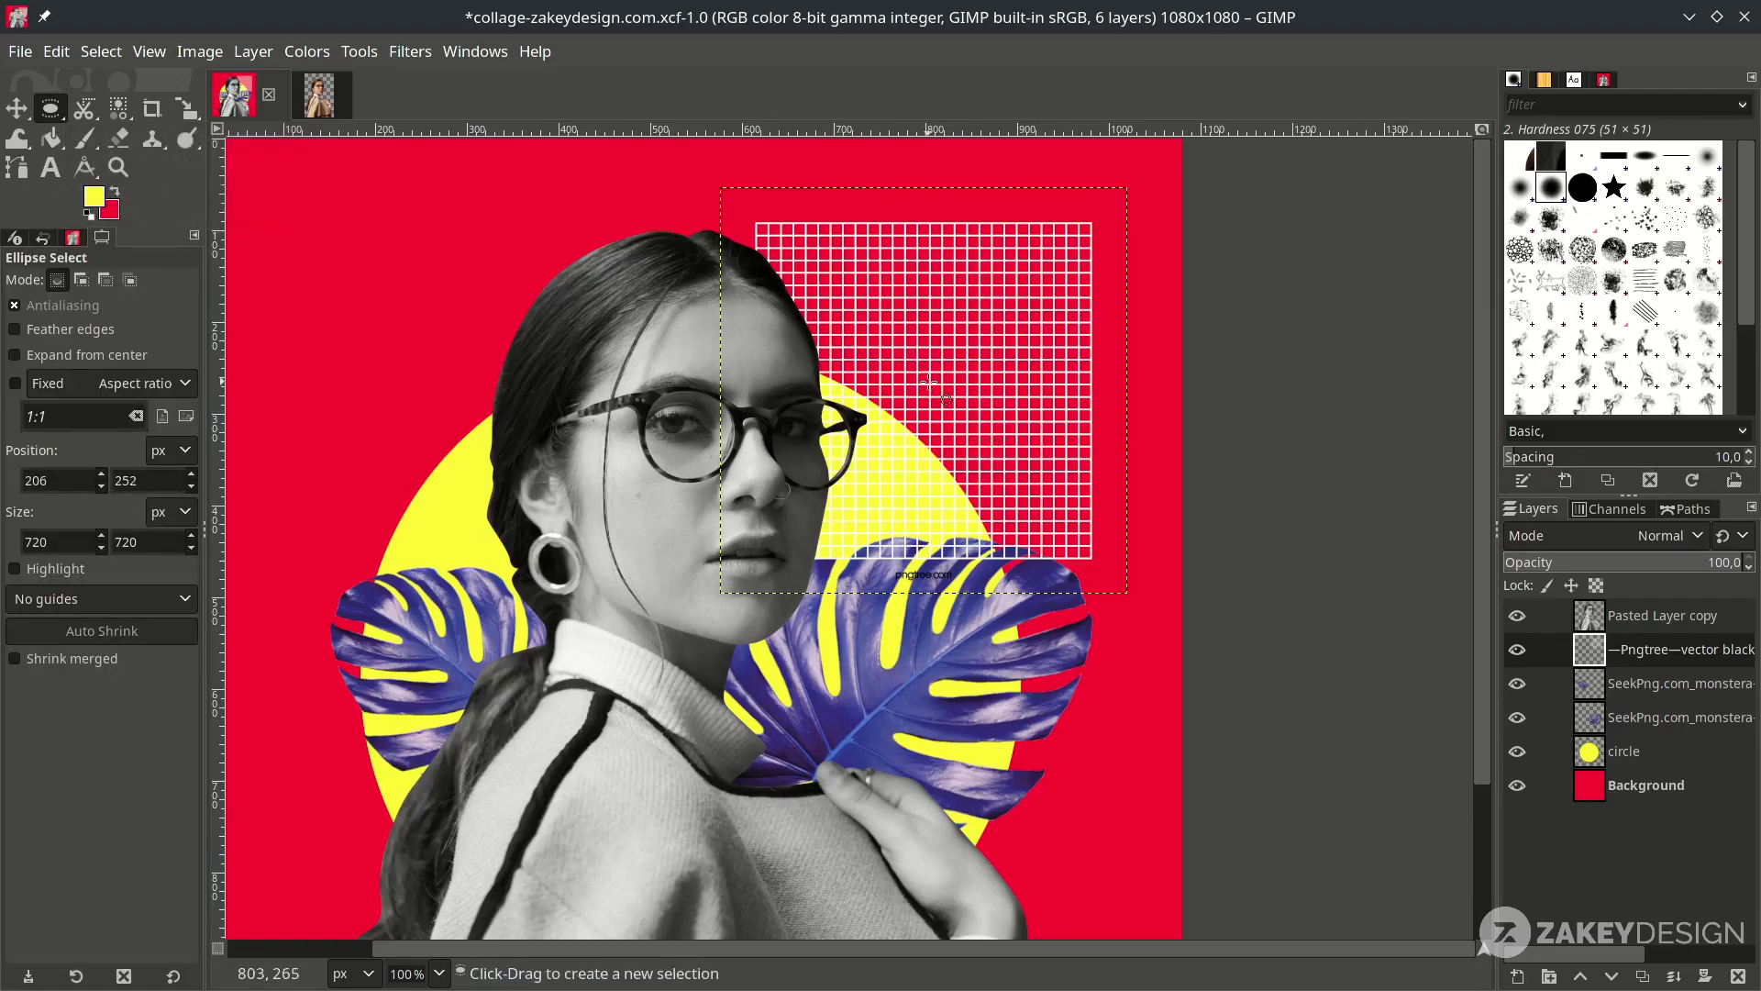
drag(932, 377, 1065, 514)
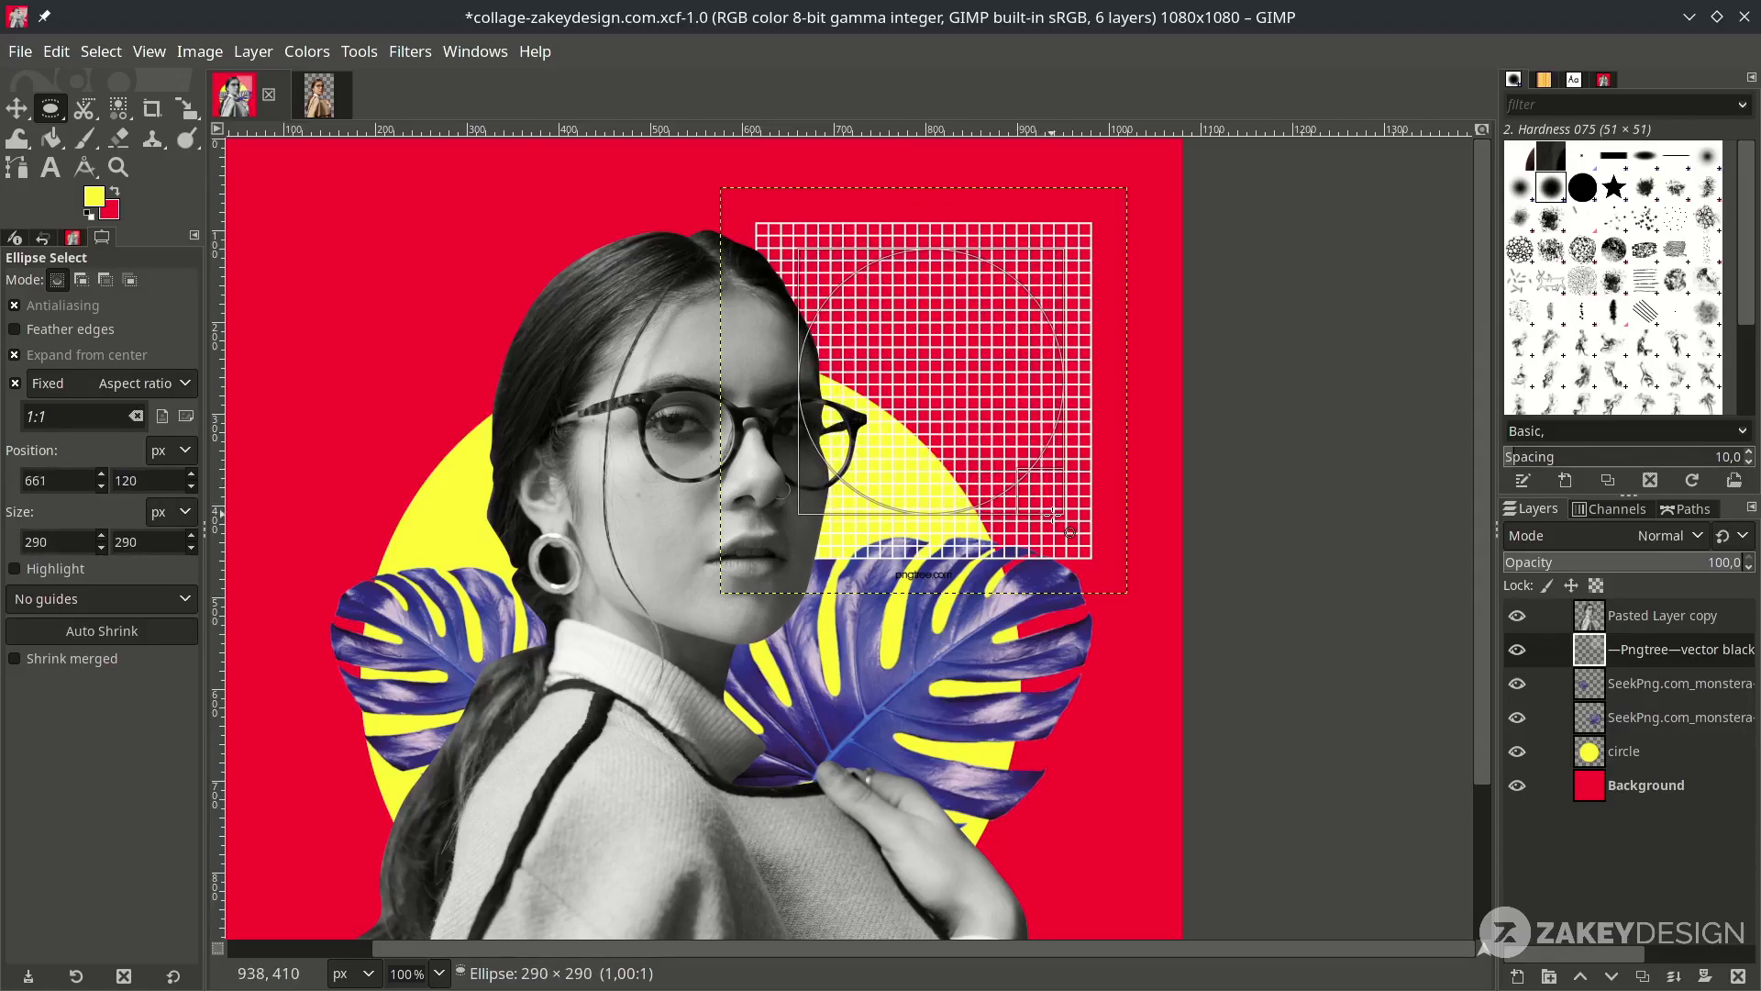
right_click(1626, 663)
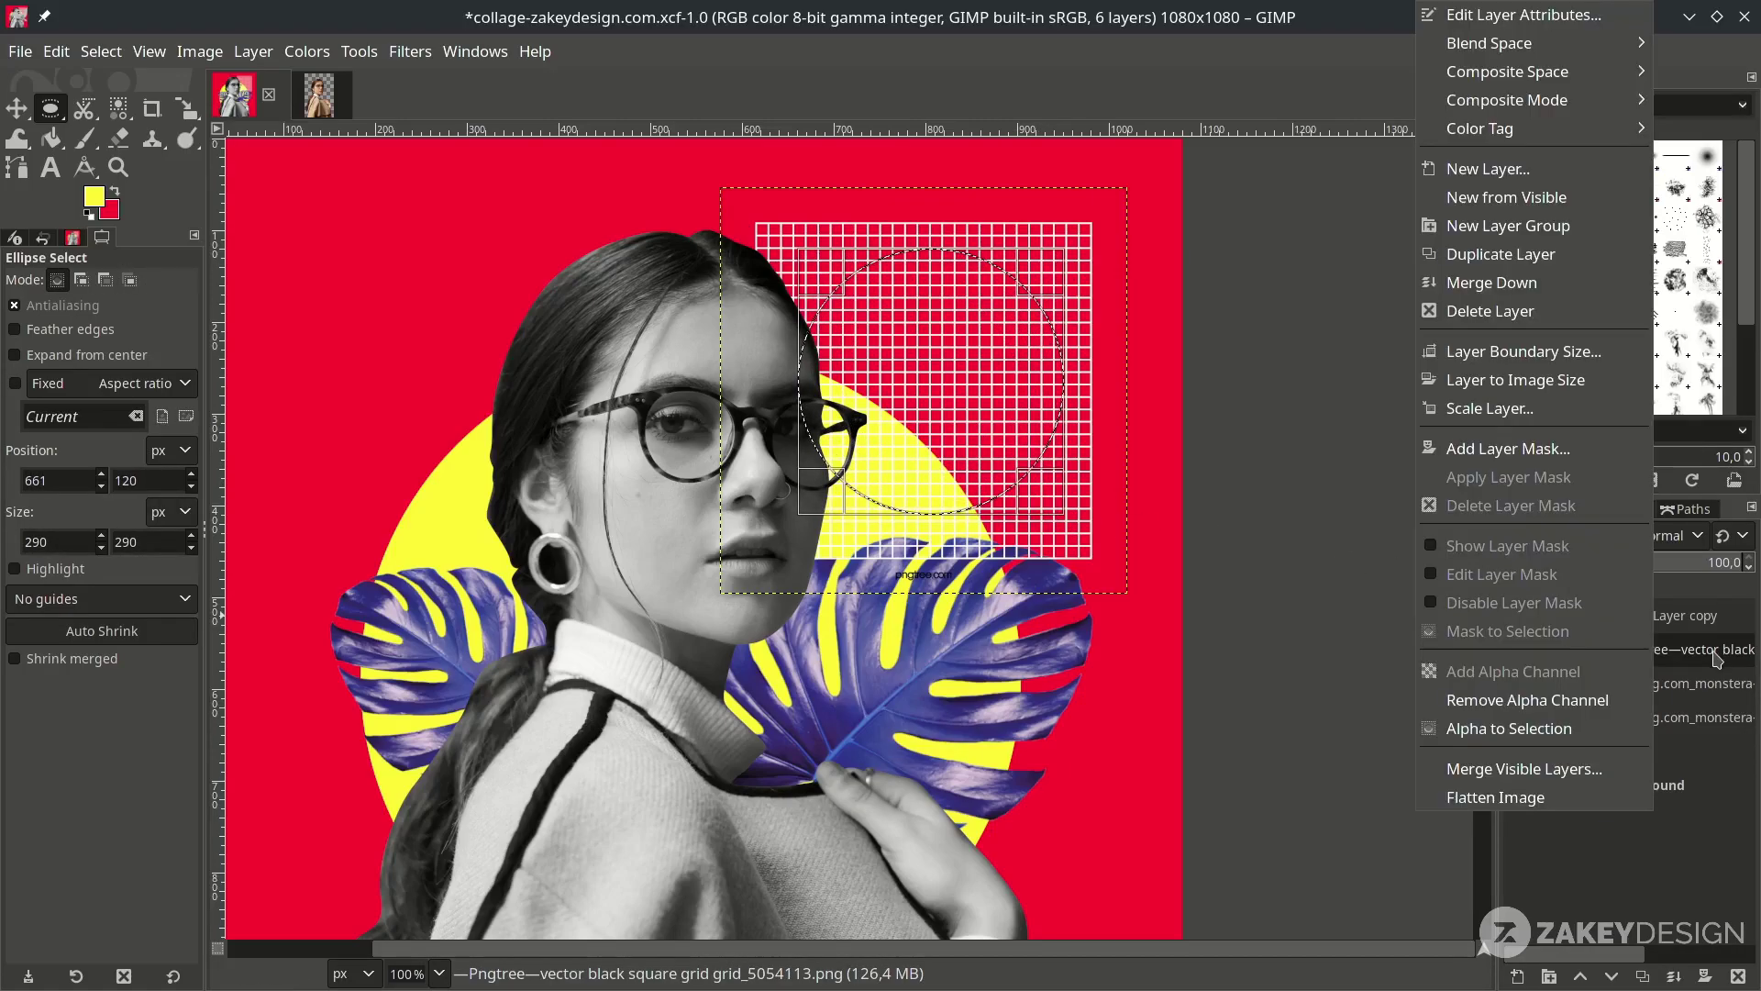
key(Escape)
right_click(1617, 657)
click(1523, 450)
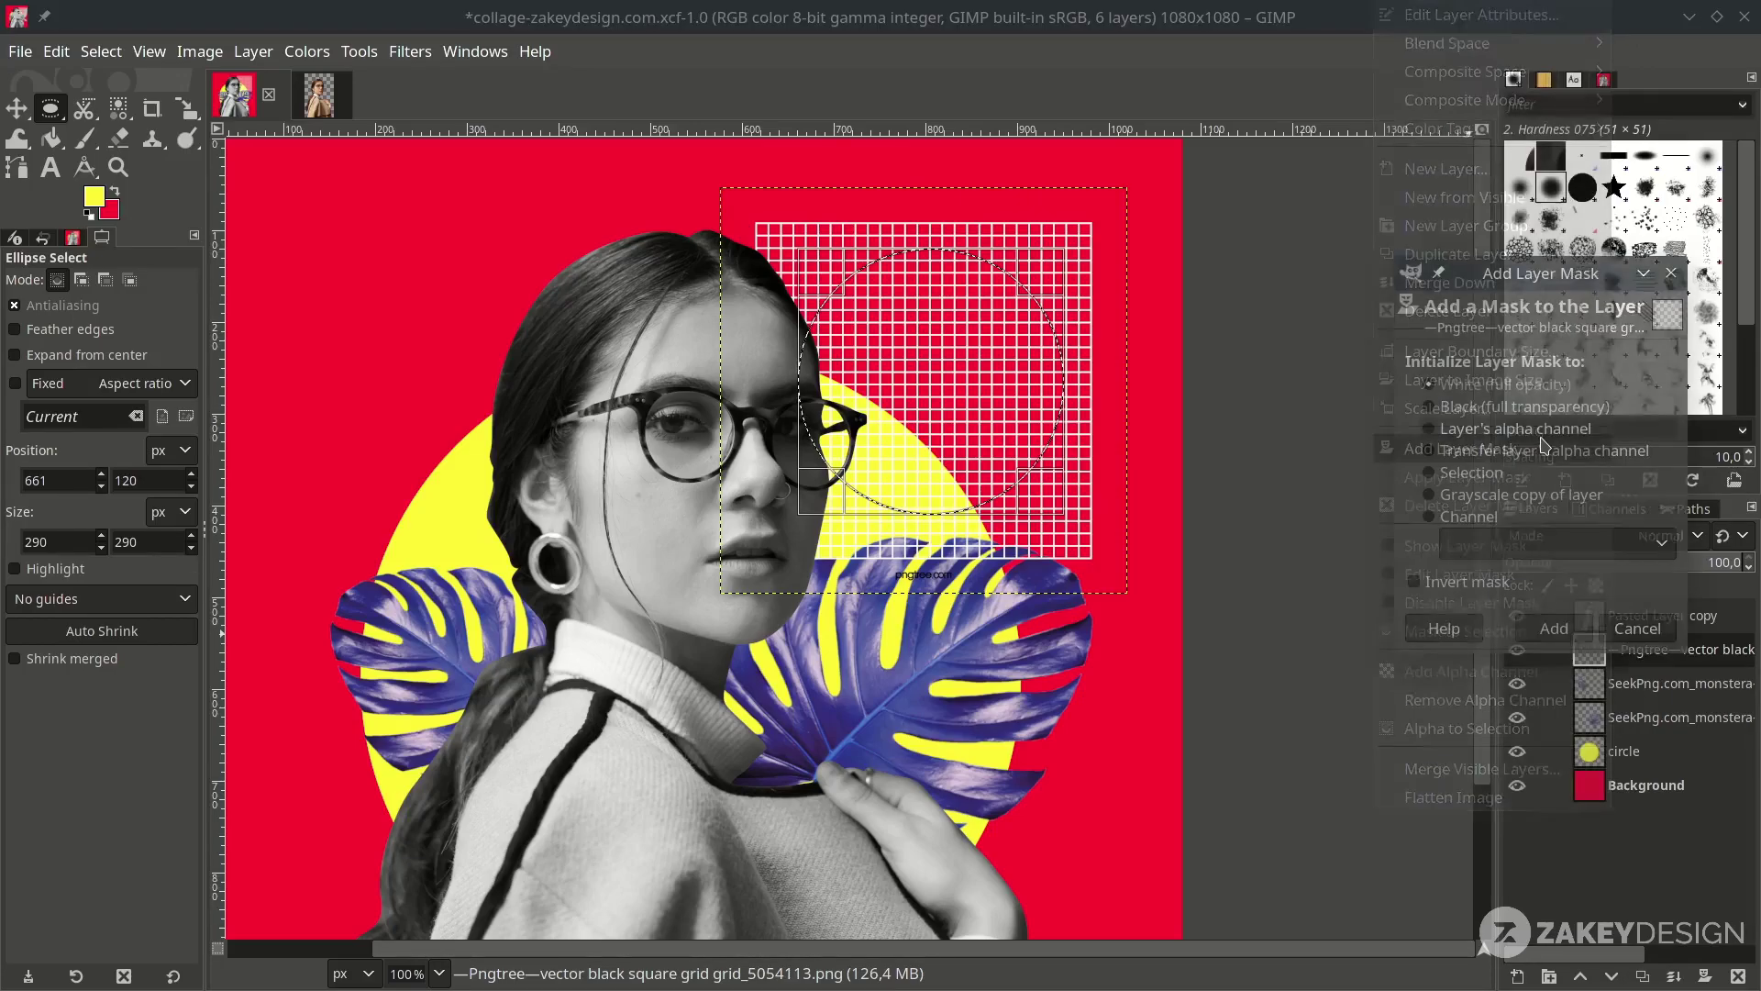
click(1554, 628)
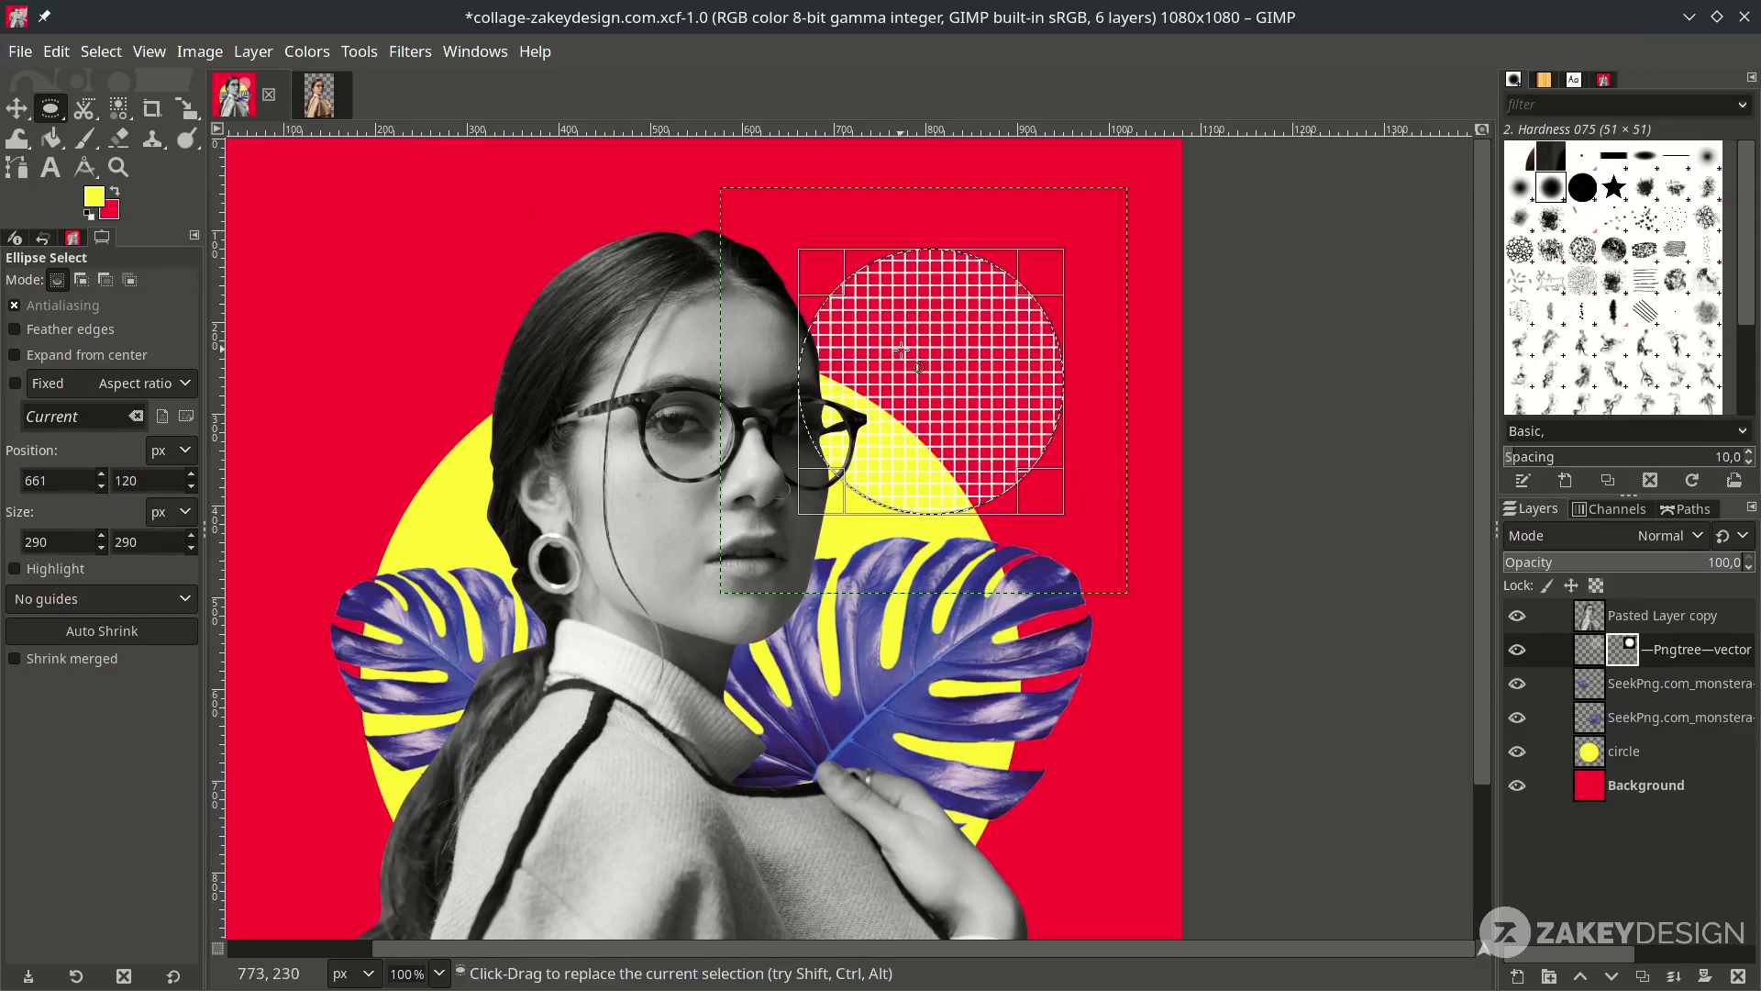
Clear the selection, switch to the Move tool and make the grid layer's image active instead of its mask
key(ctrl+shift+a)
click(17, 108)
click(1589, 649)
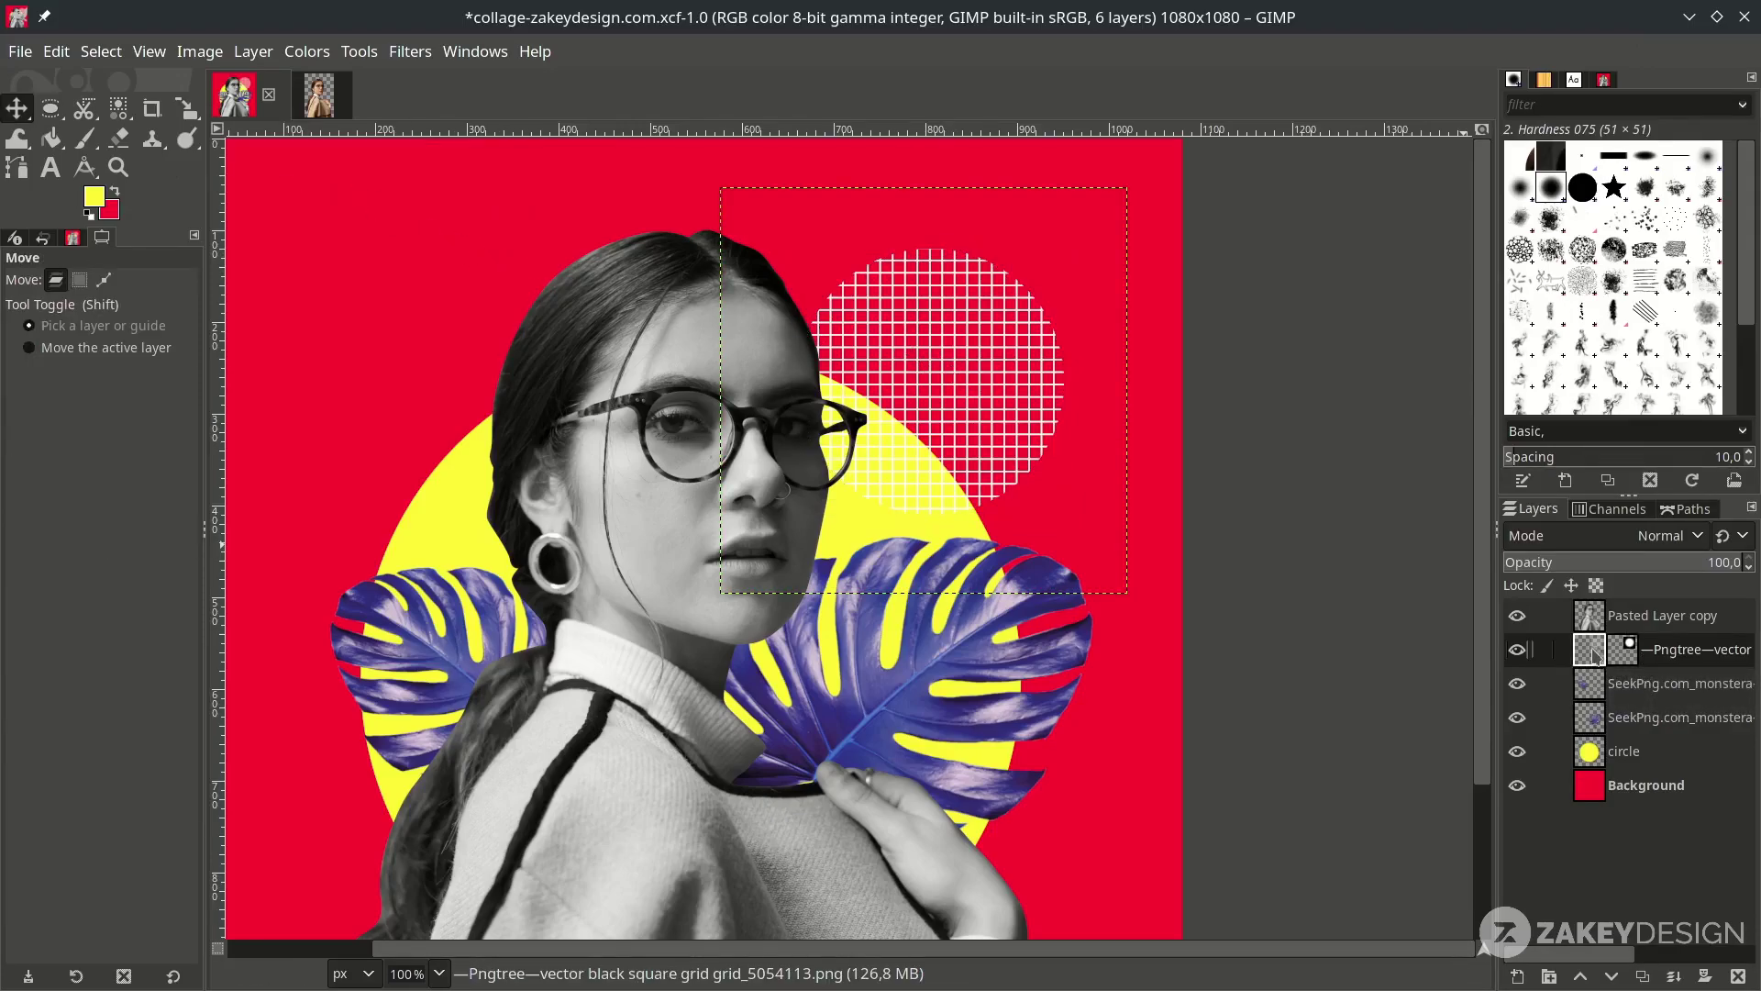
Move the masked grid layer below the circle layer and shift it up and left, closer to the woman's head
drag(1598, 654, 1597, 771)
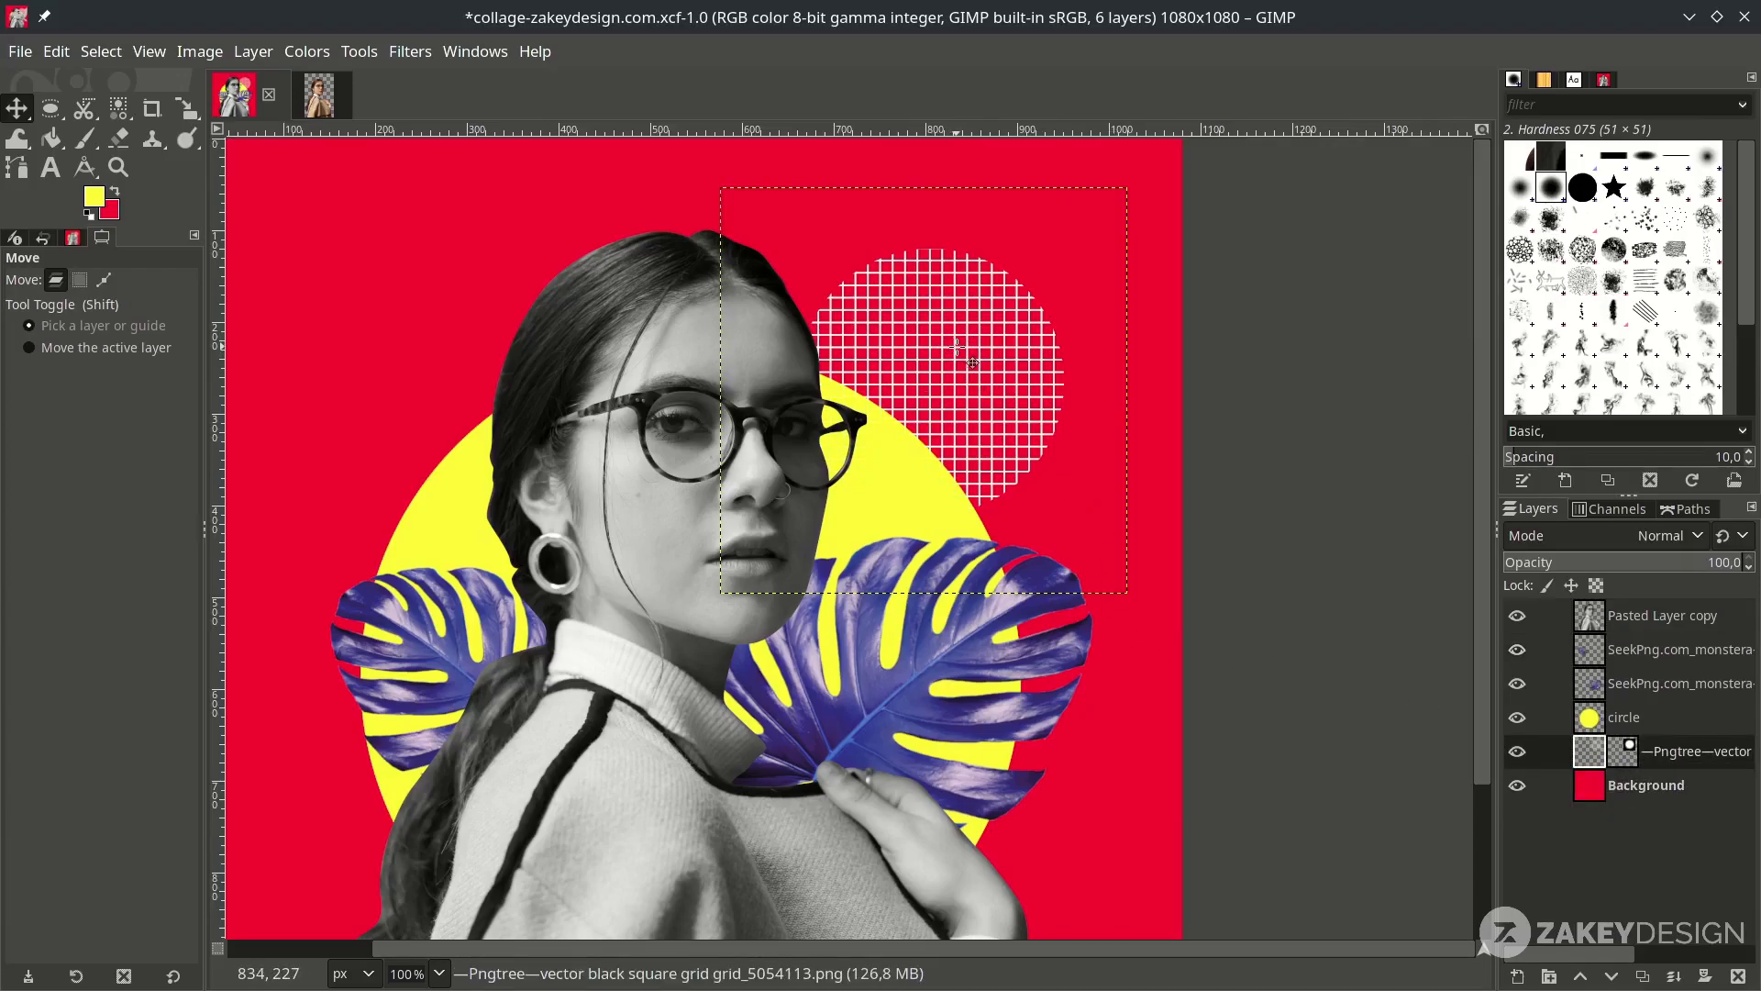
drag(956, 346, 902, 307)
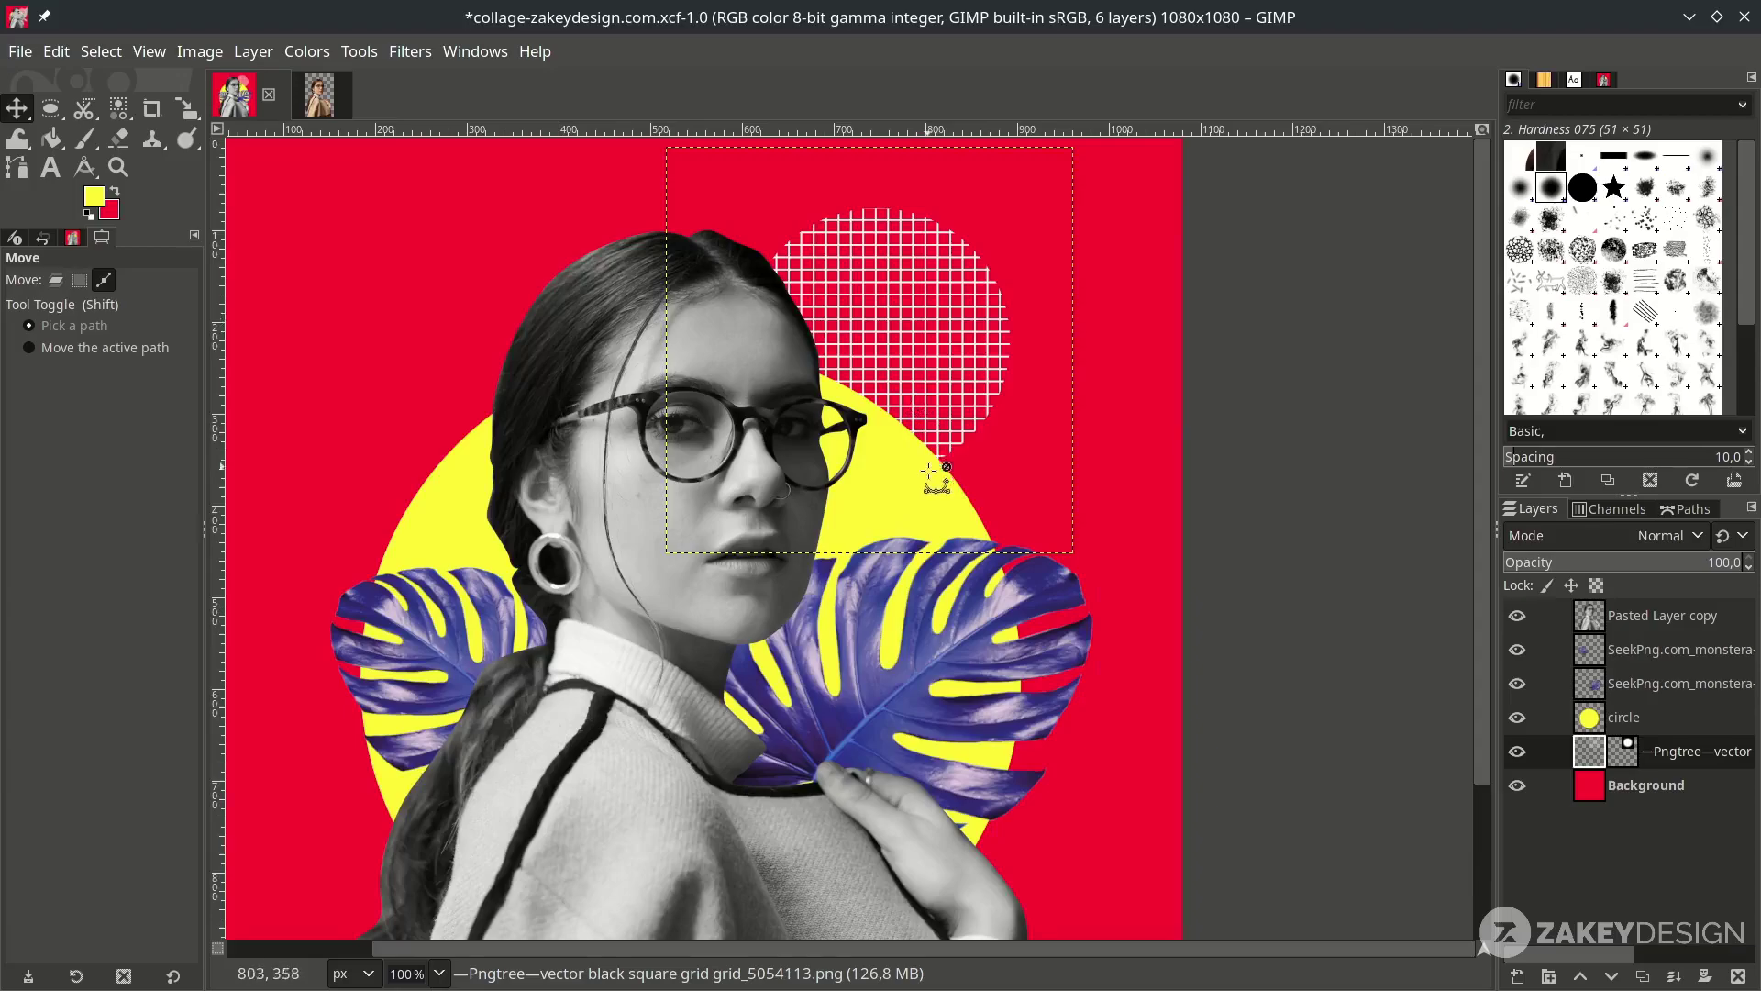
ctrl+scroll(929, 471, down, 1)
ctrl+scroll(899, 341, up, 2)
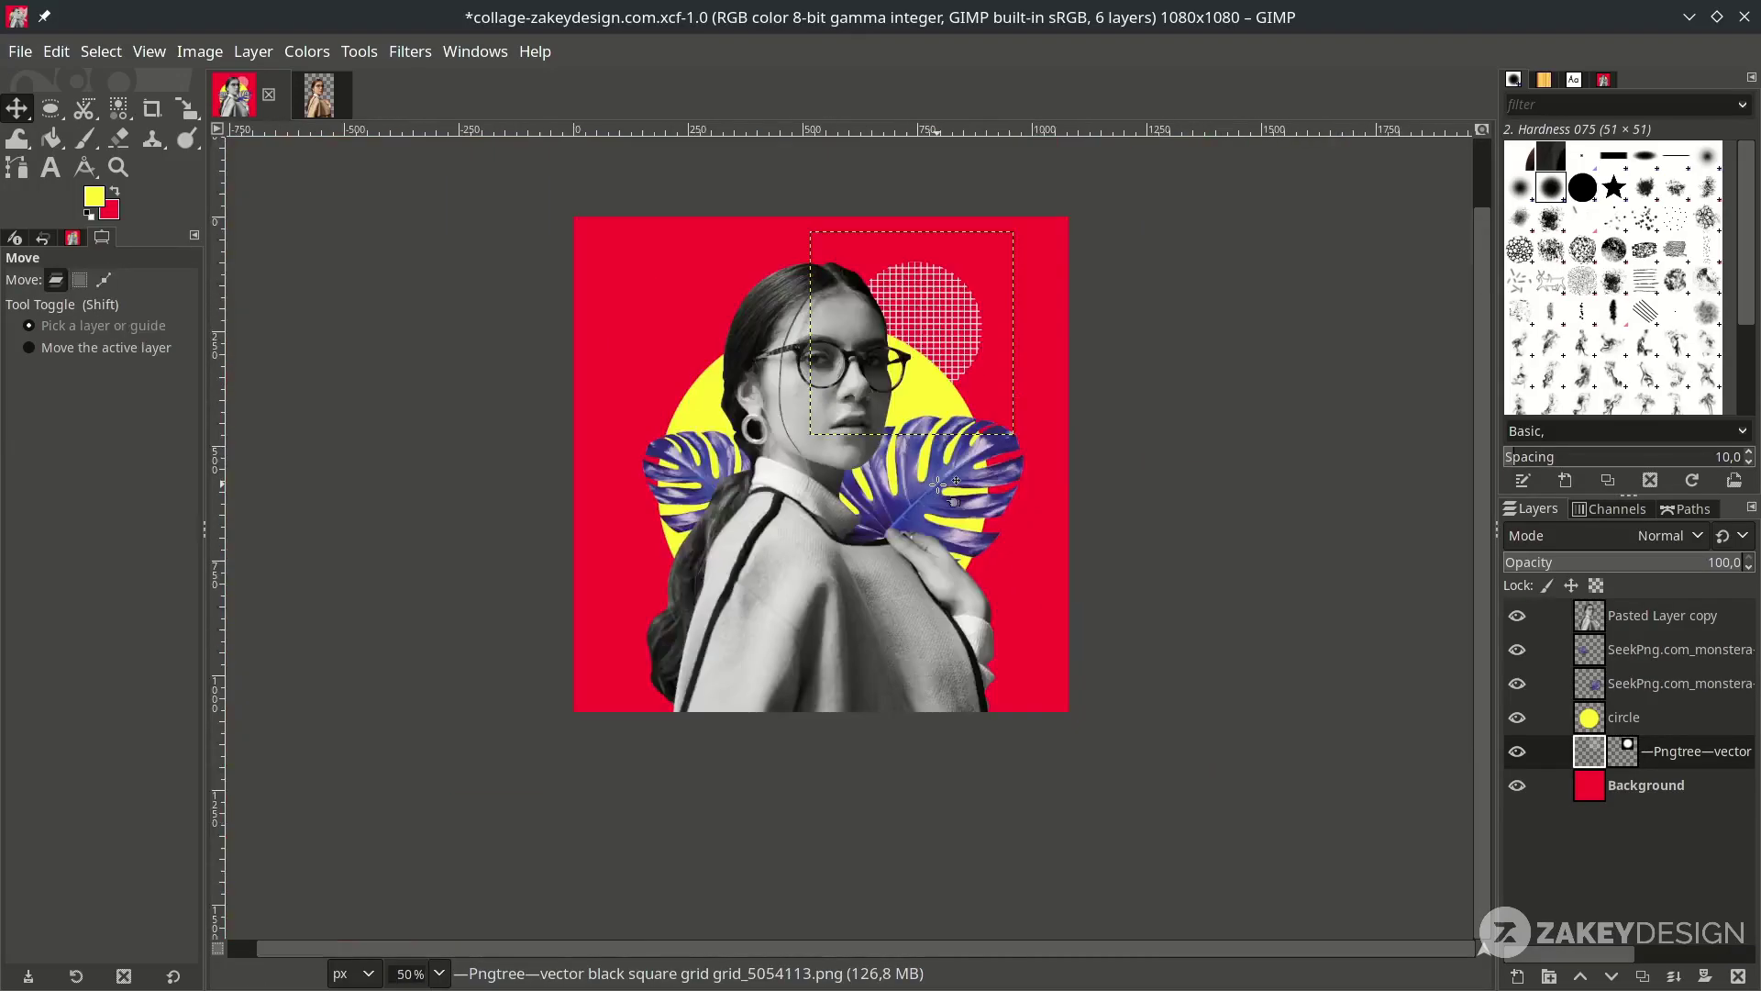
Import lily-png-46498.png as a new layer directly above the monstera leaf layers
click(1654, 649)
key(shift+s)
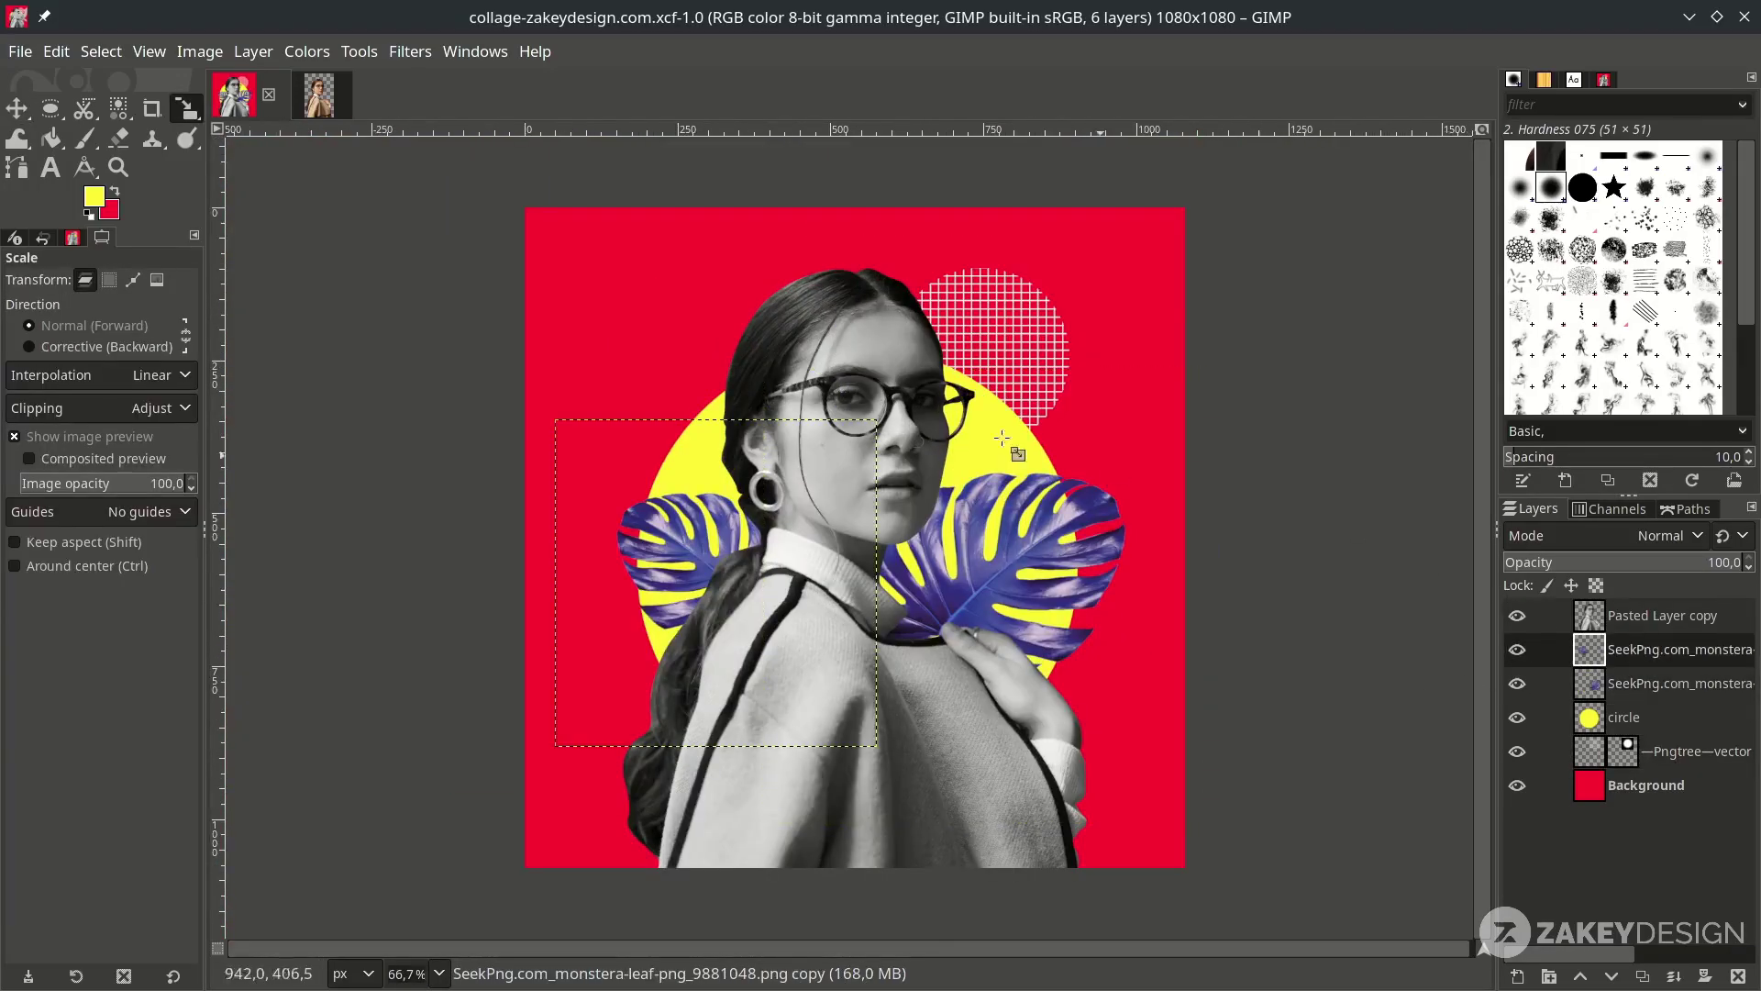
click(21, 51)
click(103, 167)
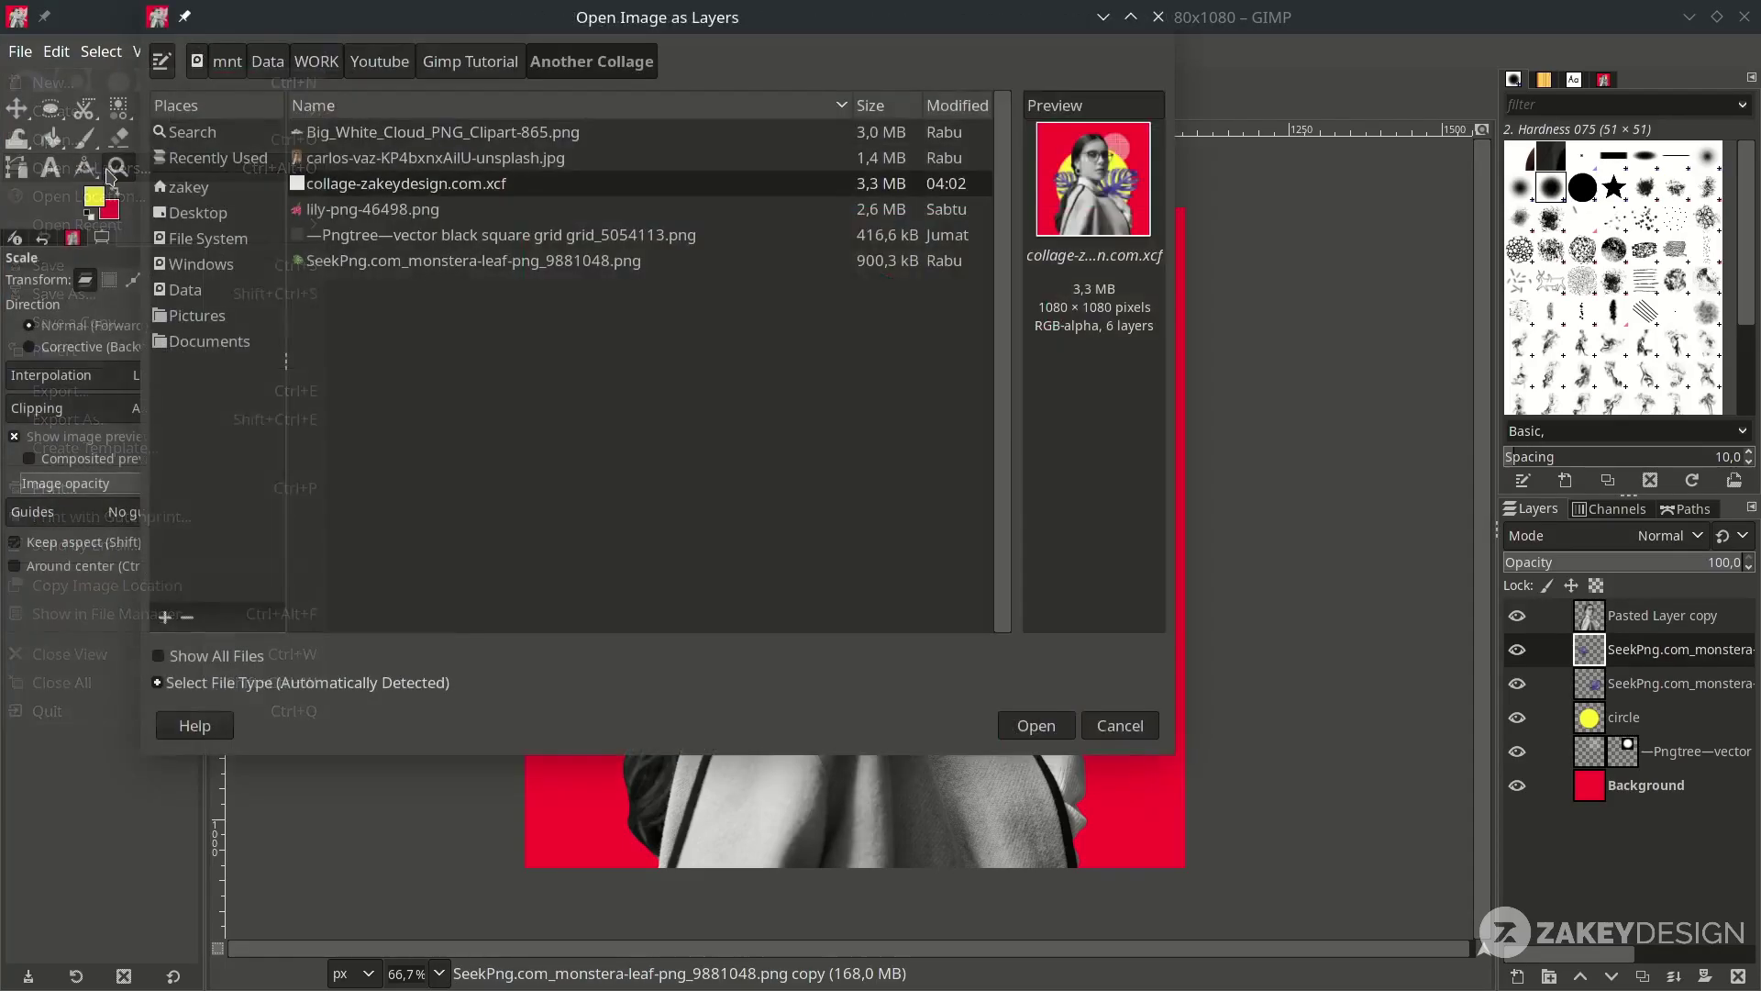
double_click(452, 213)
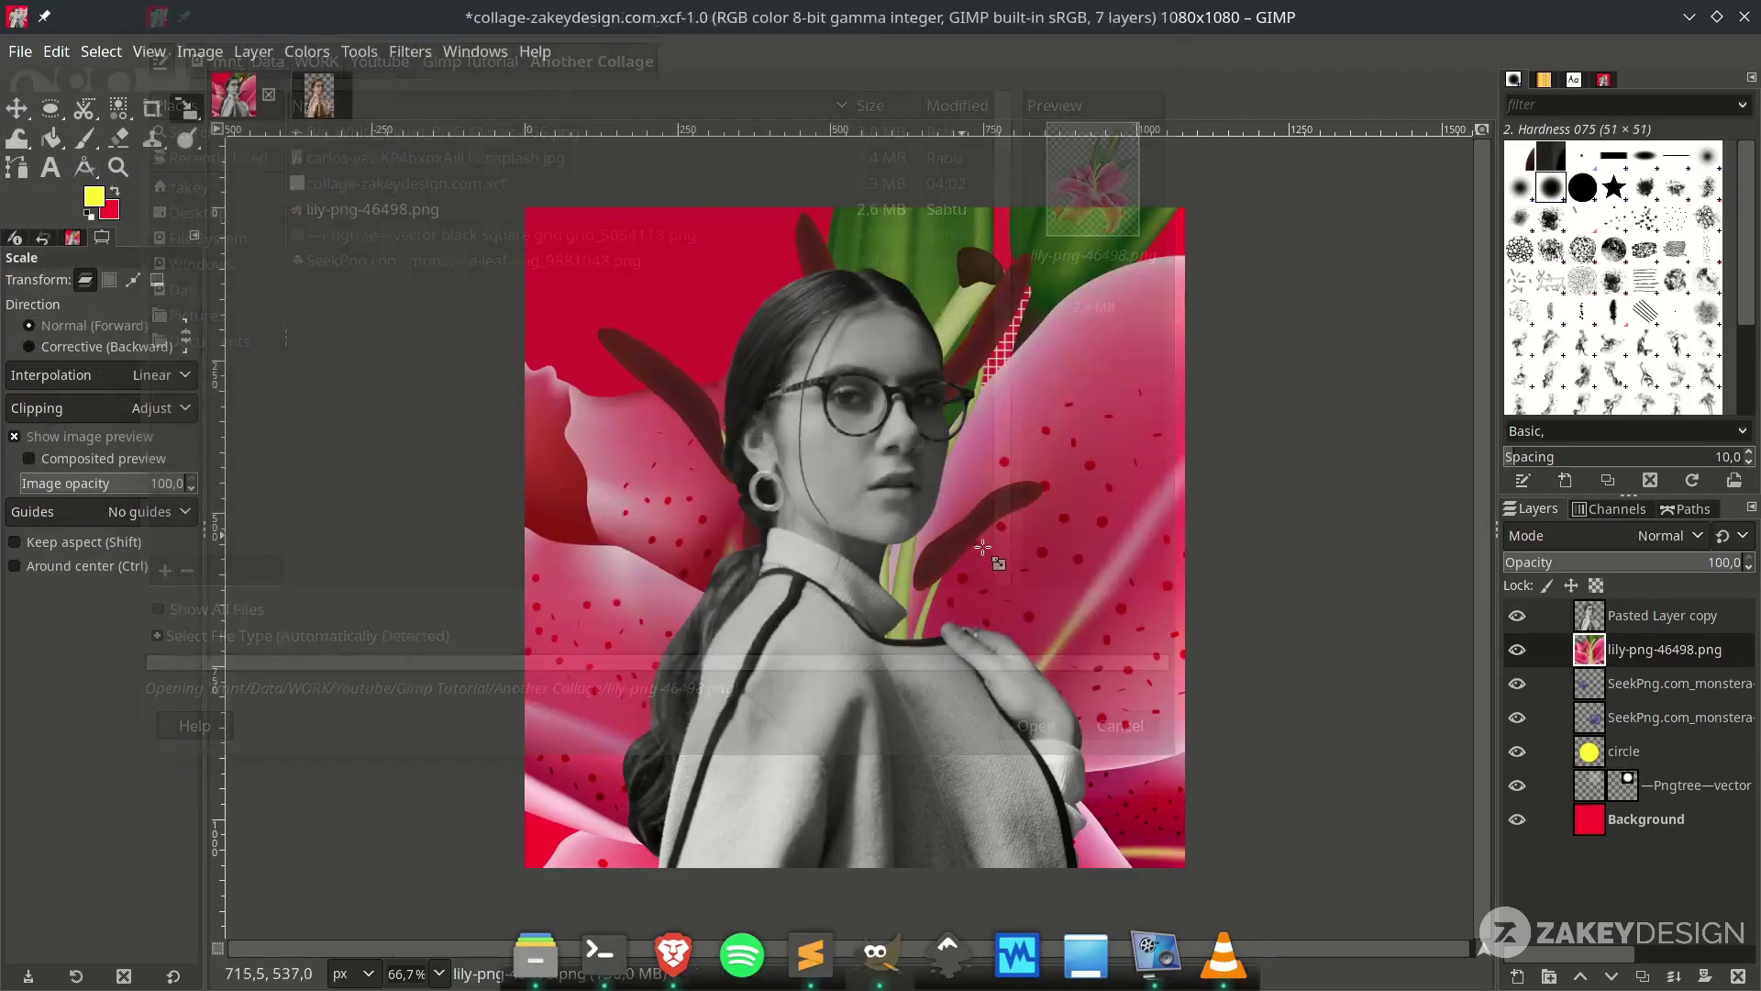
scroll(1061, 601, down, 3)
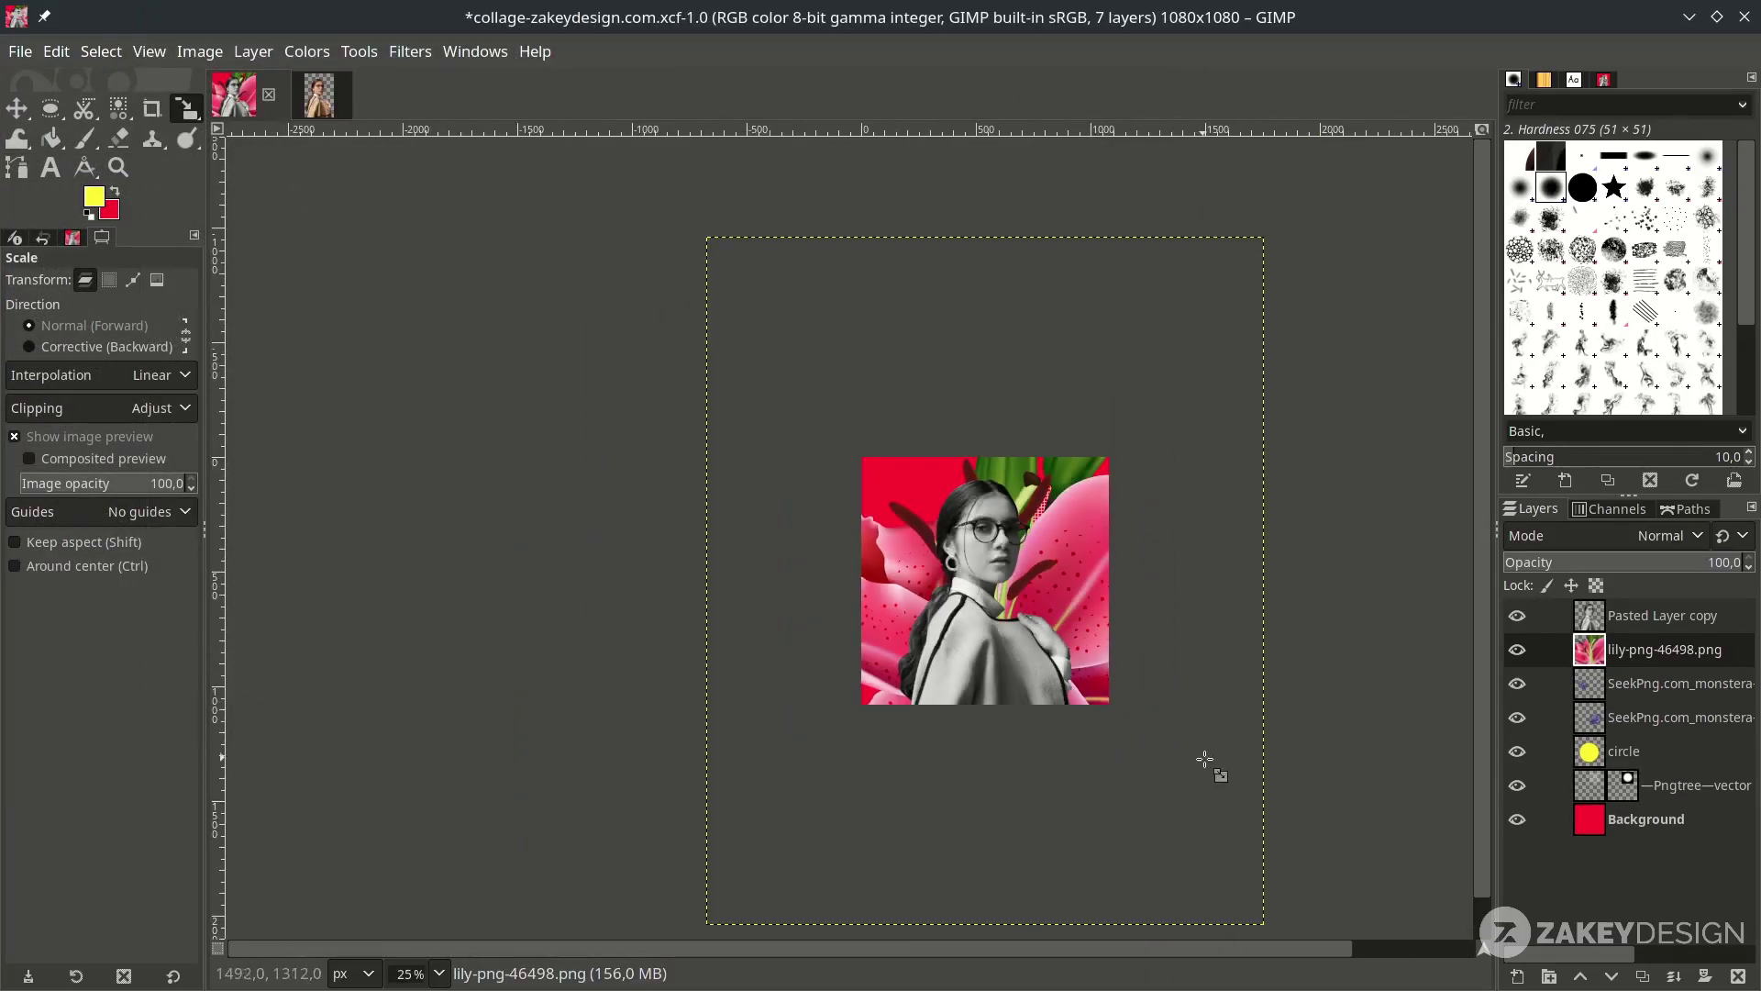
Scale the lily layer down proportionally and place it behind the woman's hair over the small monstera leaf
drag(1246, 816, 814, 439)
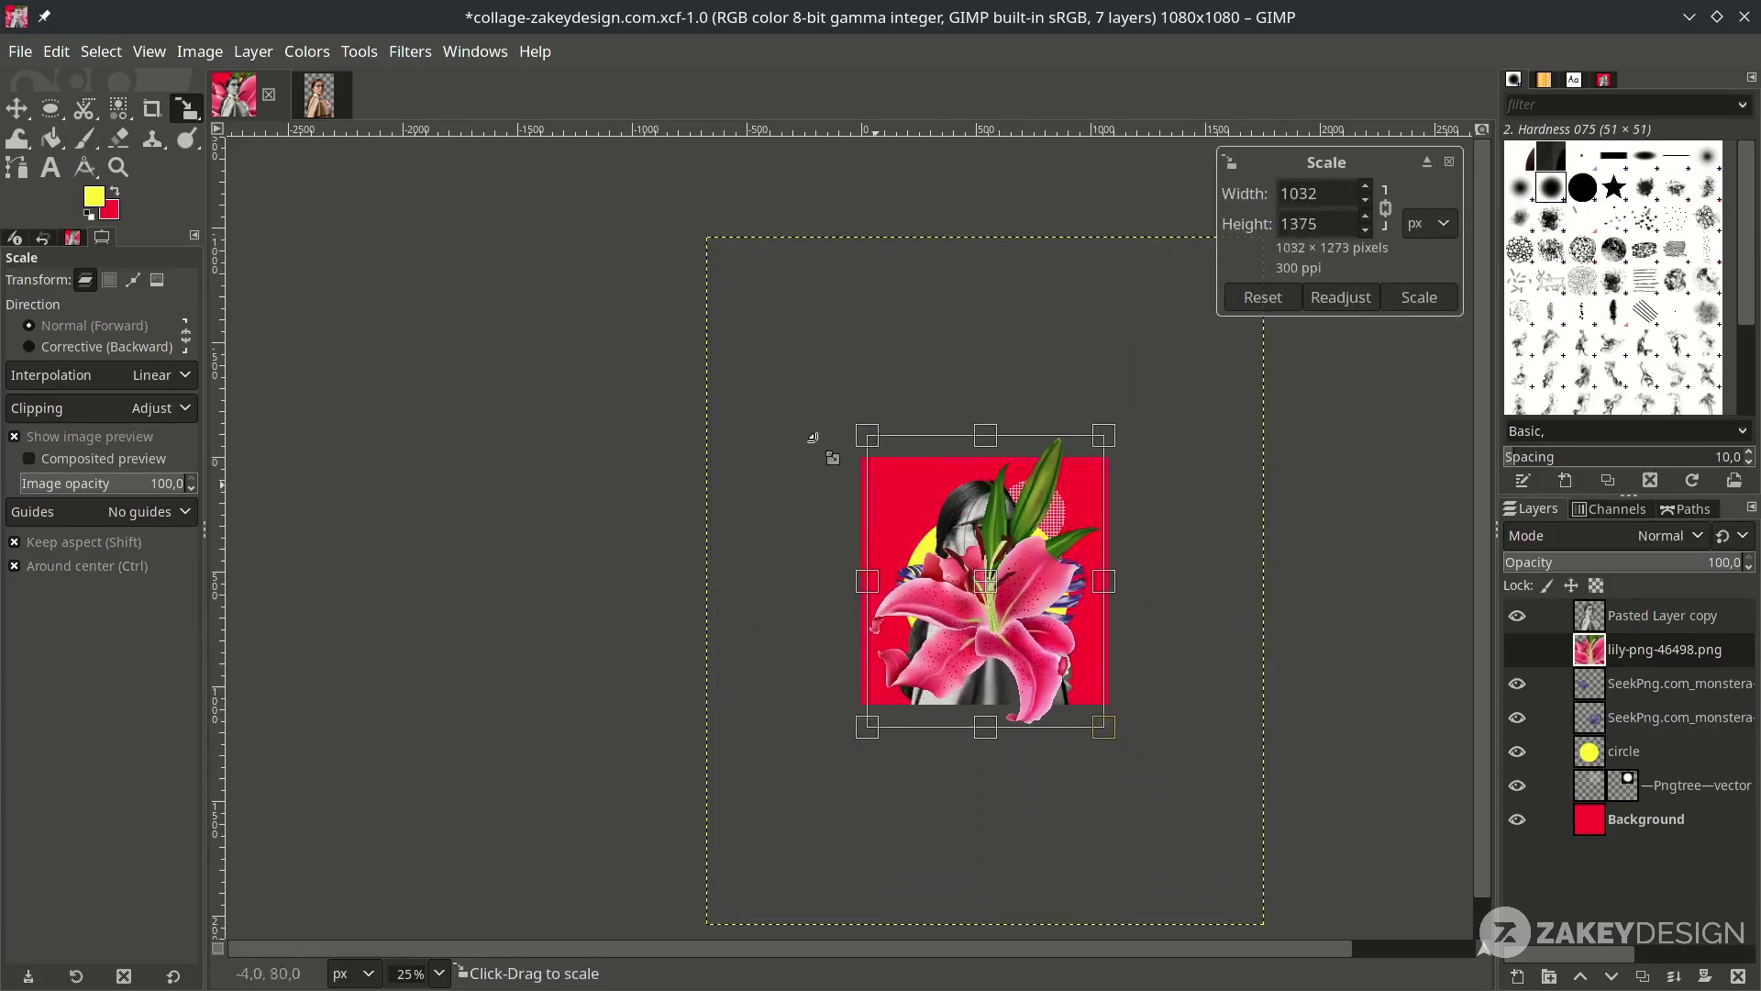
scroll(1085, 597, up, 2)
drag(1002, 791, 770, 488)
drag(817, 626, 743, 535)
scroll(745, 541, up, 1)
key(Return)
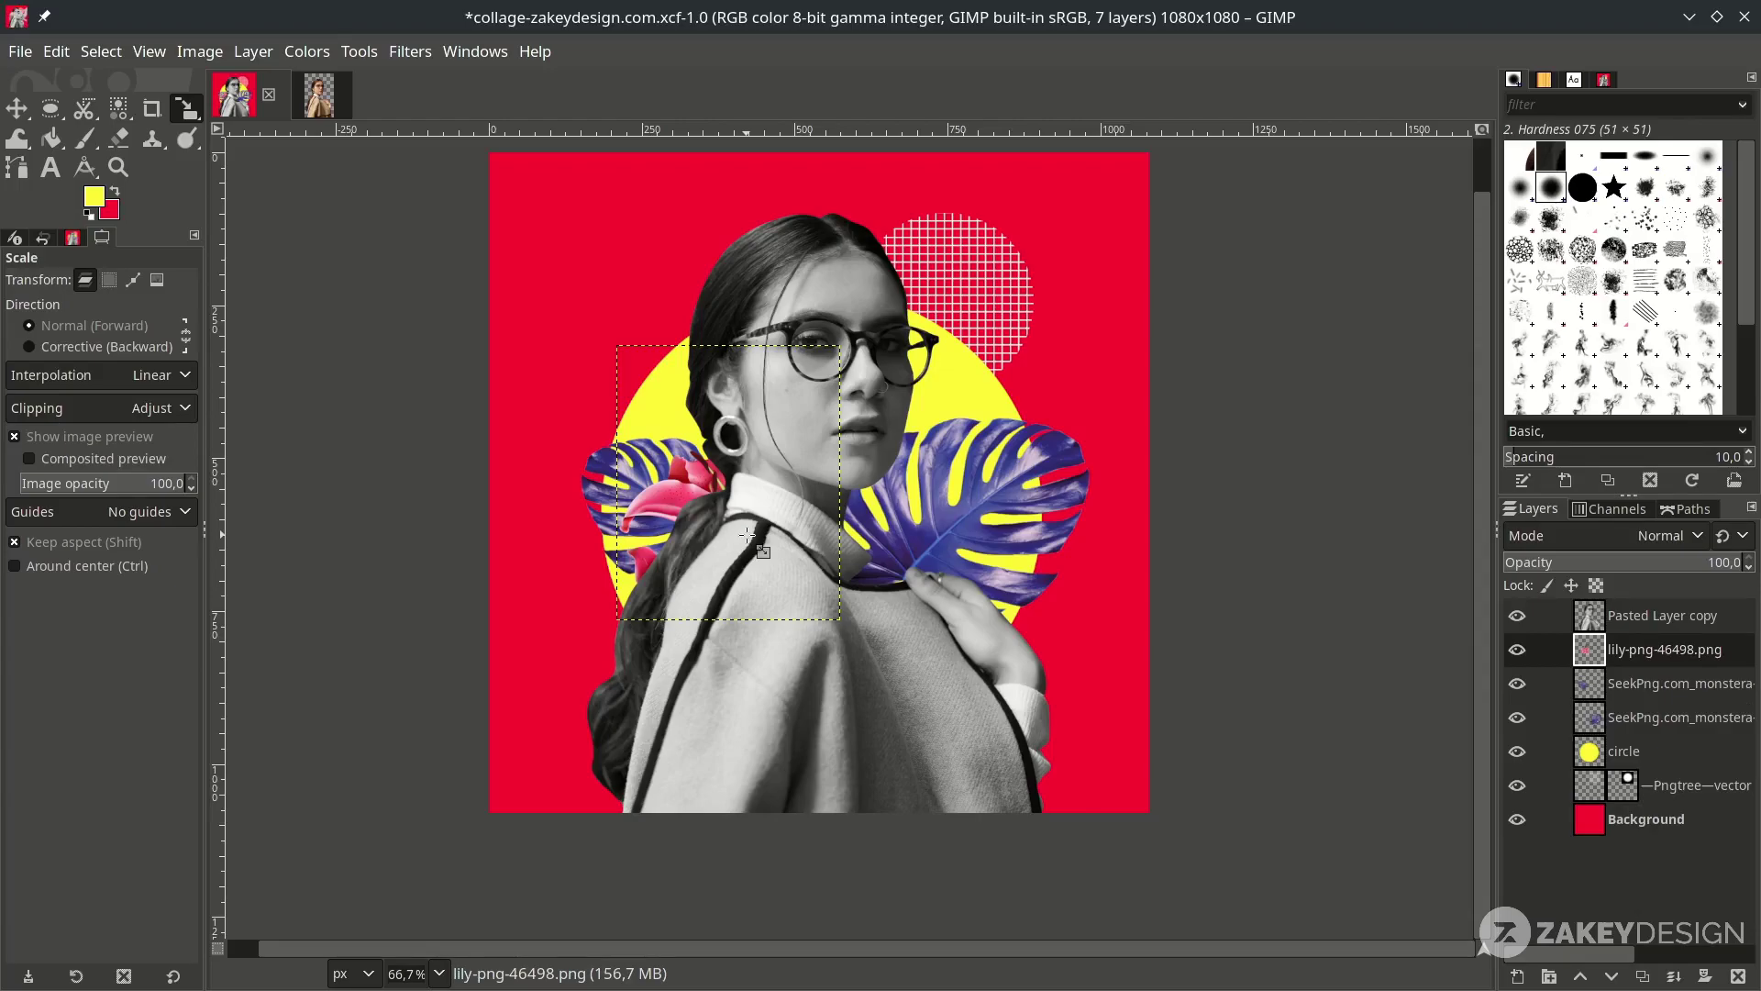
Rotate the lily counterclockwise and move it left so its petals and buds show beside the woman's hair
key(shift+r)
drag(800, 560, 834, 483)
click(16, 108)
drag(705, 482, 655, 472)
key(ctrl+shift+f)
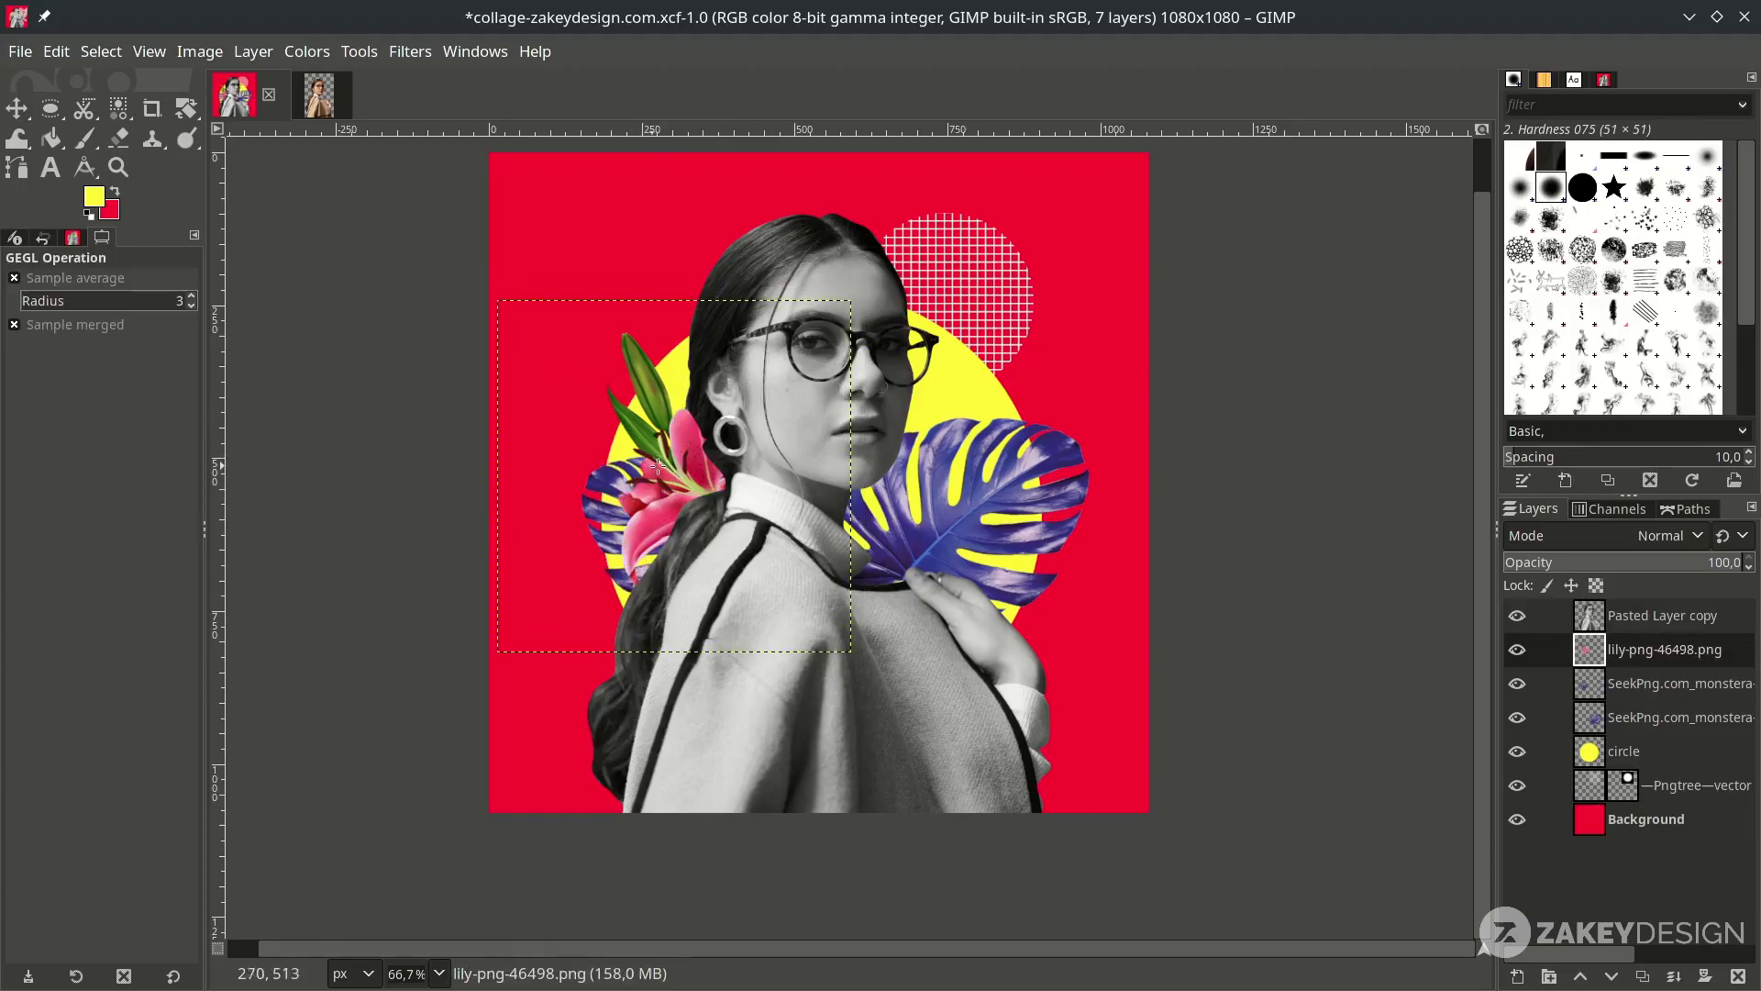
Recolor the lily purple with Hue-Saturation, setting hue to -96.1, lightness to -9.8 and saturation to 5.5
click(311, 52)
click(358, 169)
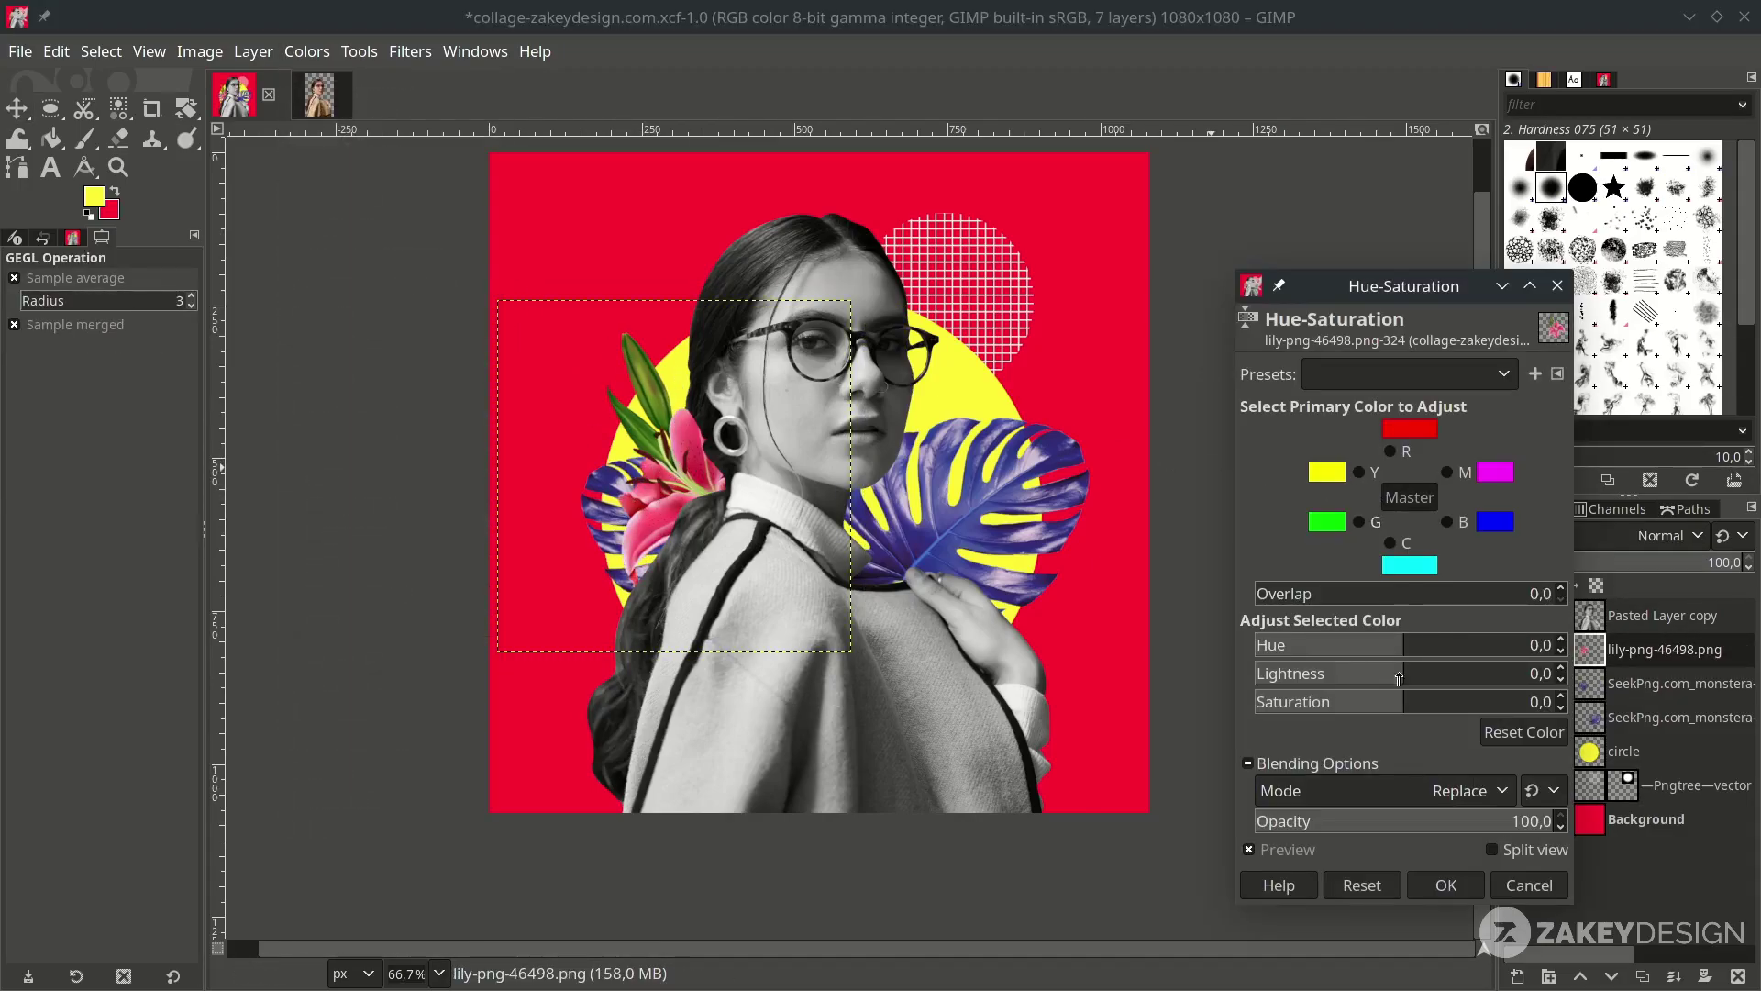
drag(1482, 647, 1325, 645)
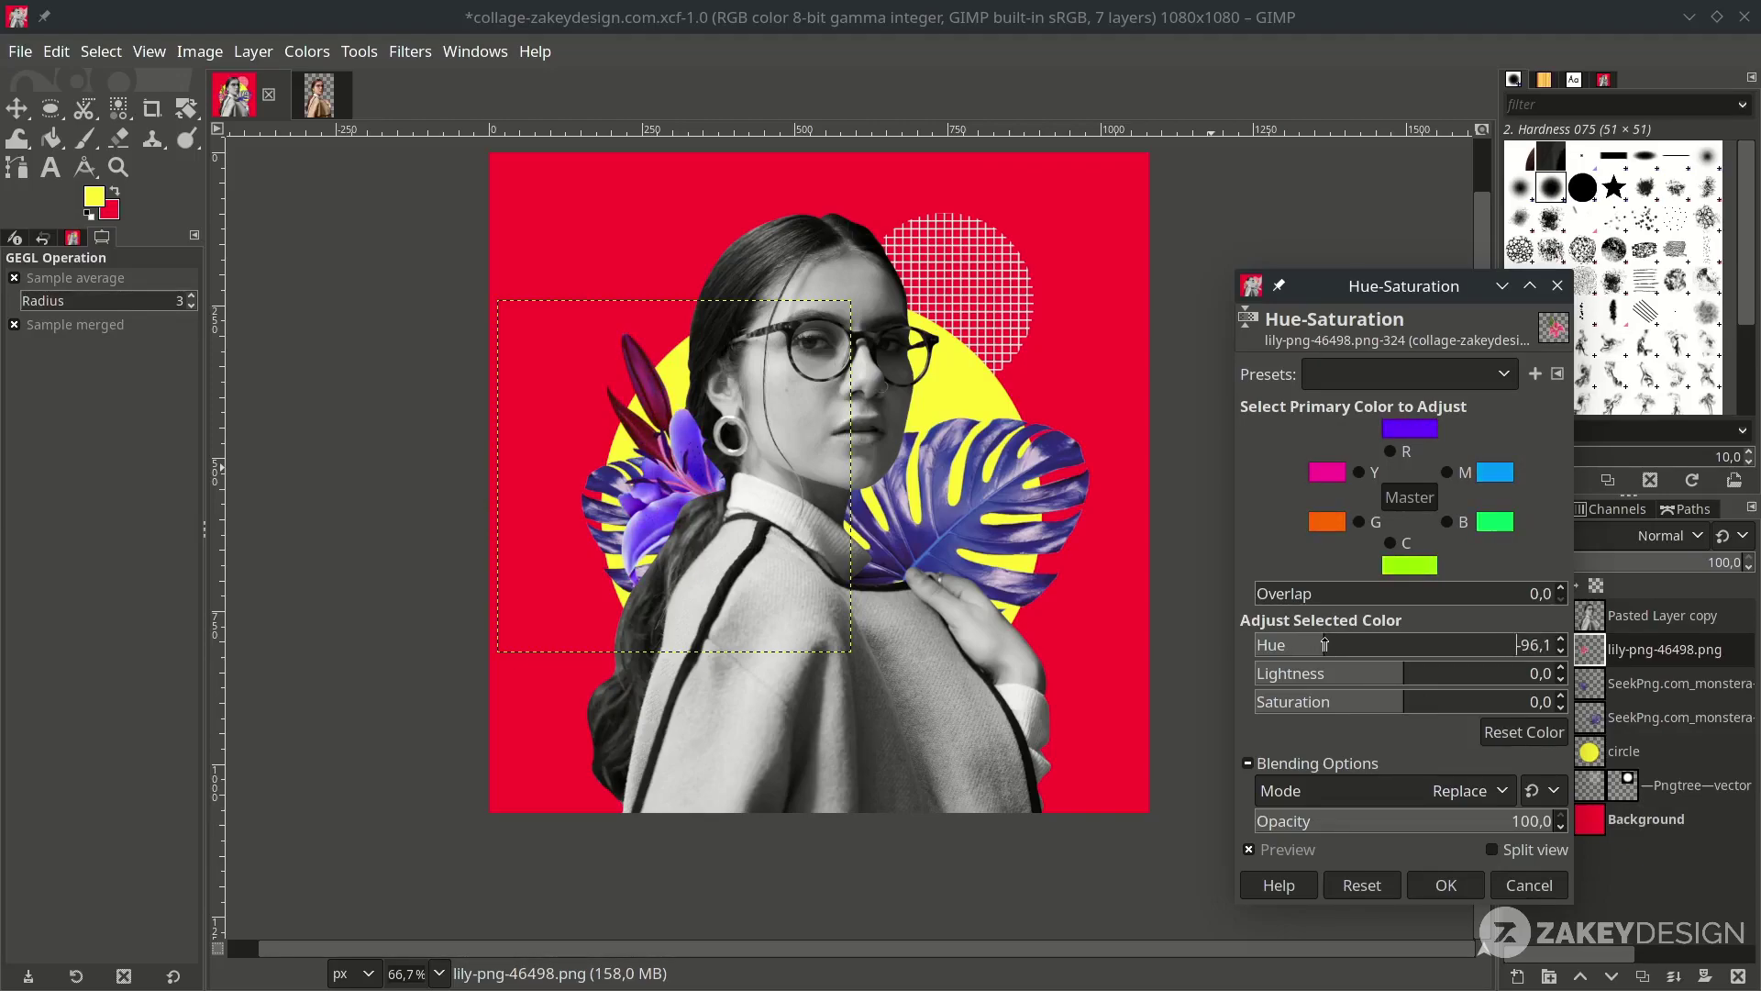
mouse_move(1424, 706)
mouse_down()
mouse_move(1340, 705)
mouse_move(1411, 704)
mouse_up()
drag(1403, 675, 1389, 676)
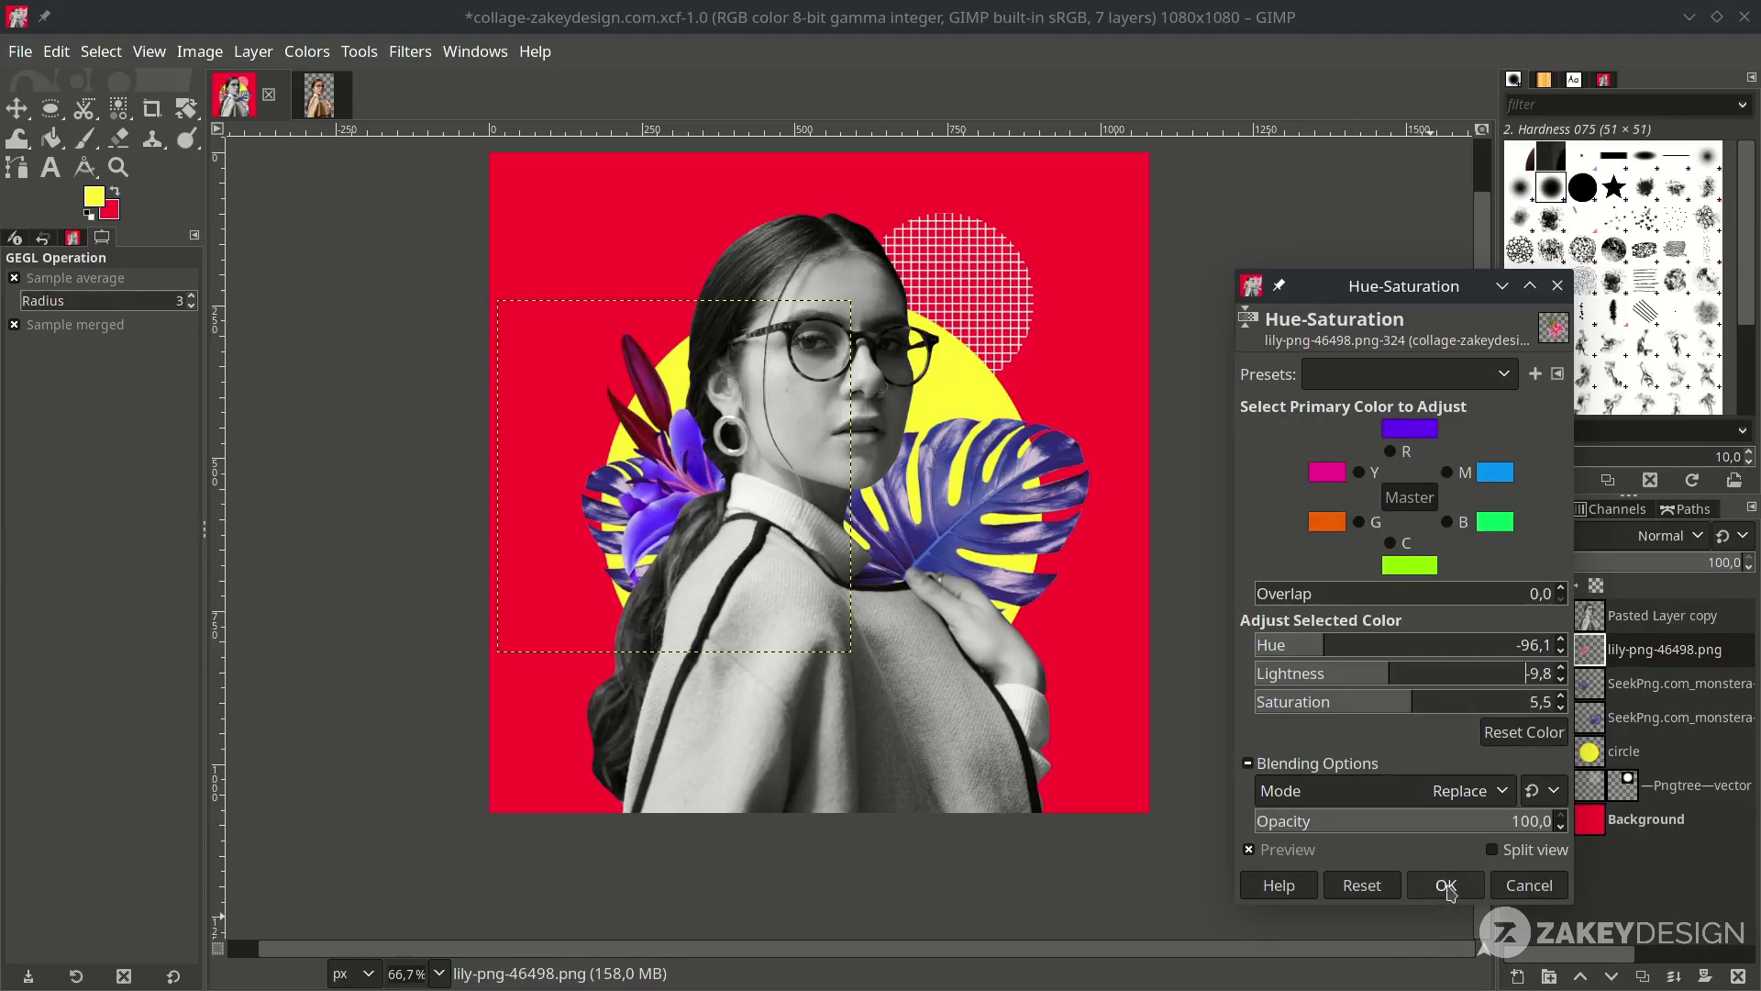
click(1449, 885)
Shift the lily slightly down and right, and the small monstera leaf slightly left, to balance them beside the hair
click(17, 108)
drag(669, 513, 671, 509)
drag(611, 543, 660, 546)
scroll(759, 486, down, 1)
scroll(728, 466, up, 1)
drag(728, 467, 738, 489)
drag(676, 504, 652, 504)
scroll(755, 477, down, 1)
drag(755, 477, 707, 565)
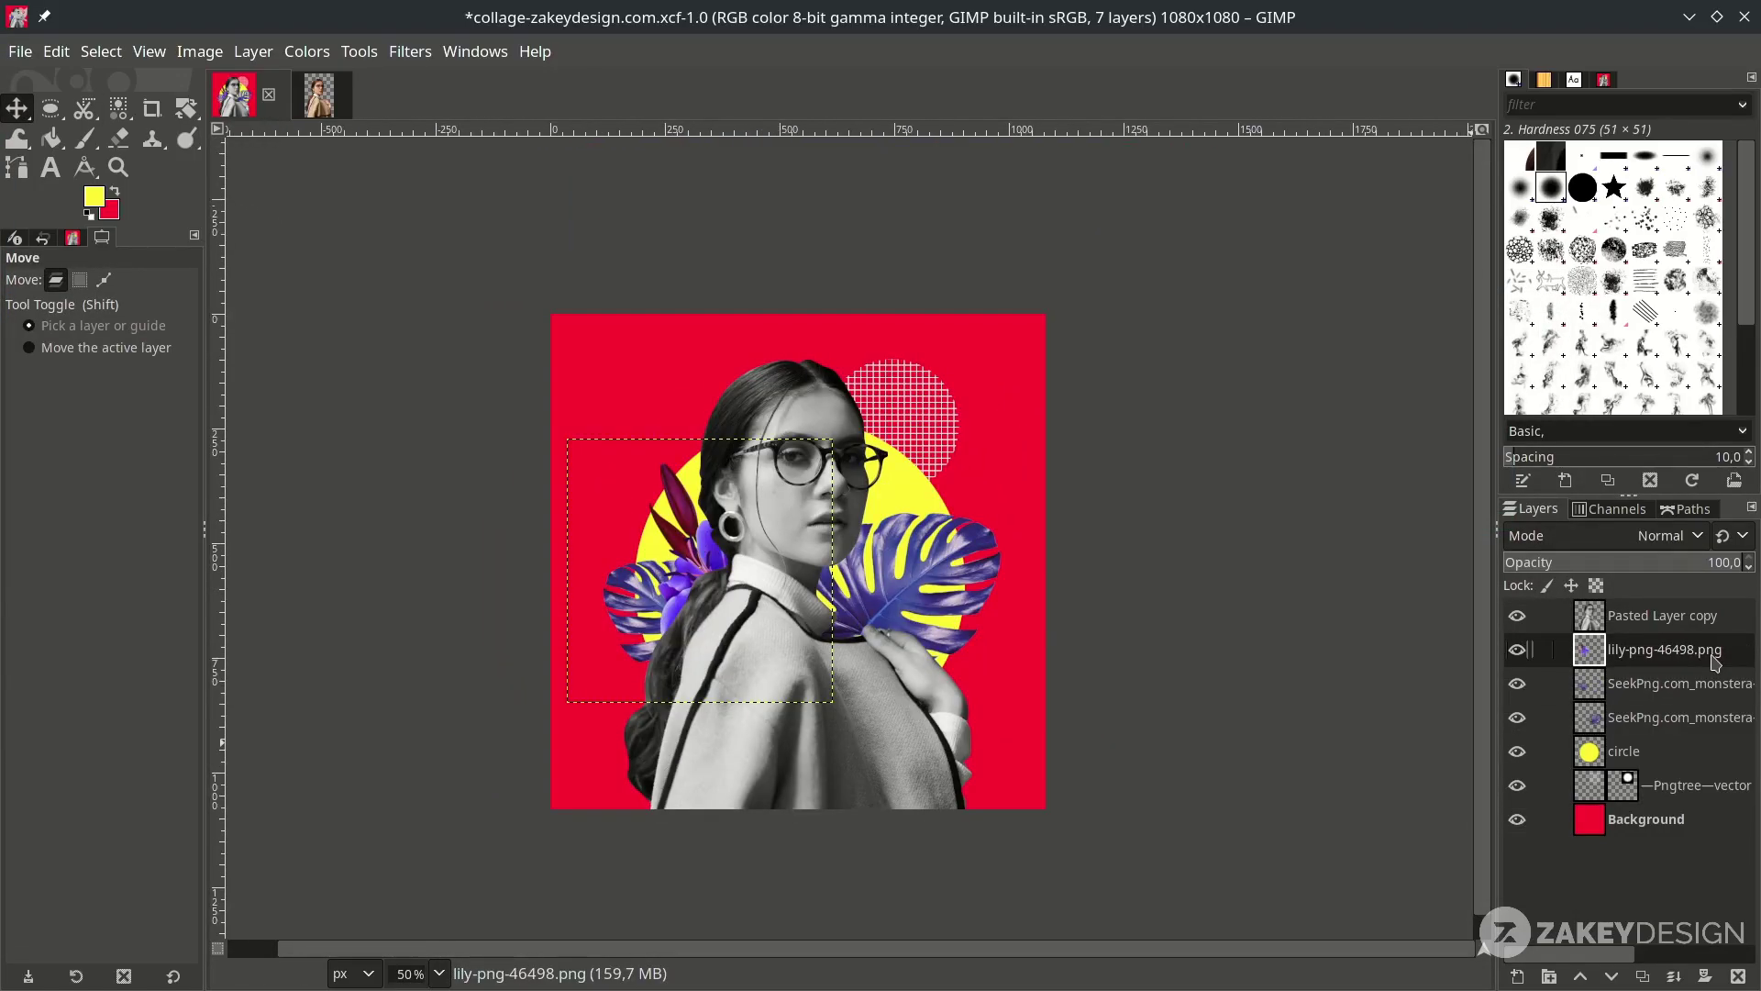
Import Big_White_Cloud_PNG_Clipart-865.png as a new layer above the lily layer
click(20, 52)
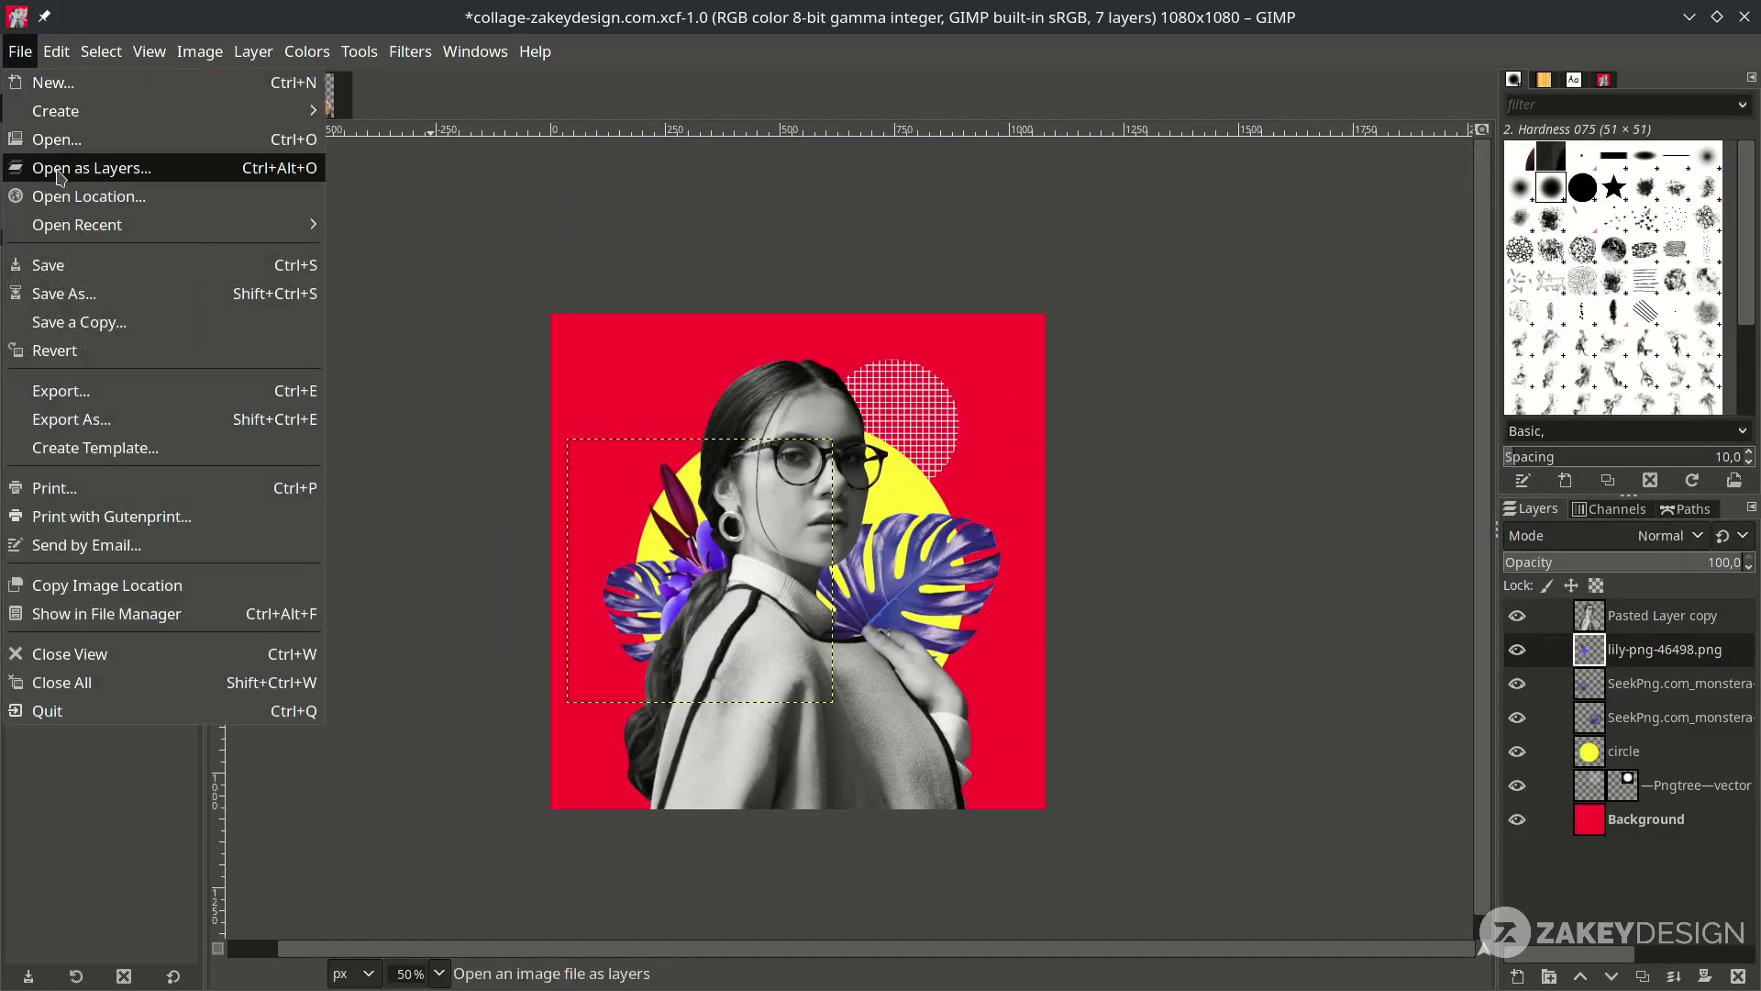
click(184, 166)
click(408, 133)
click(1036, 725)
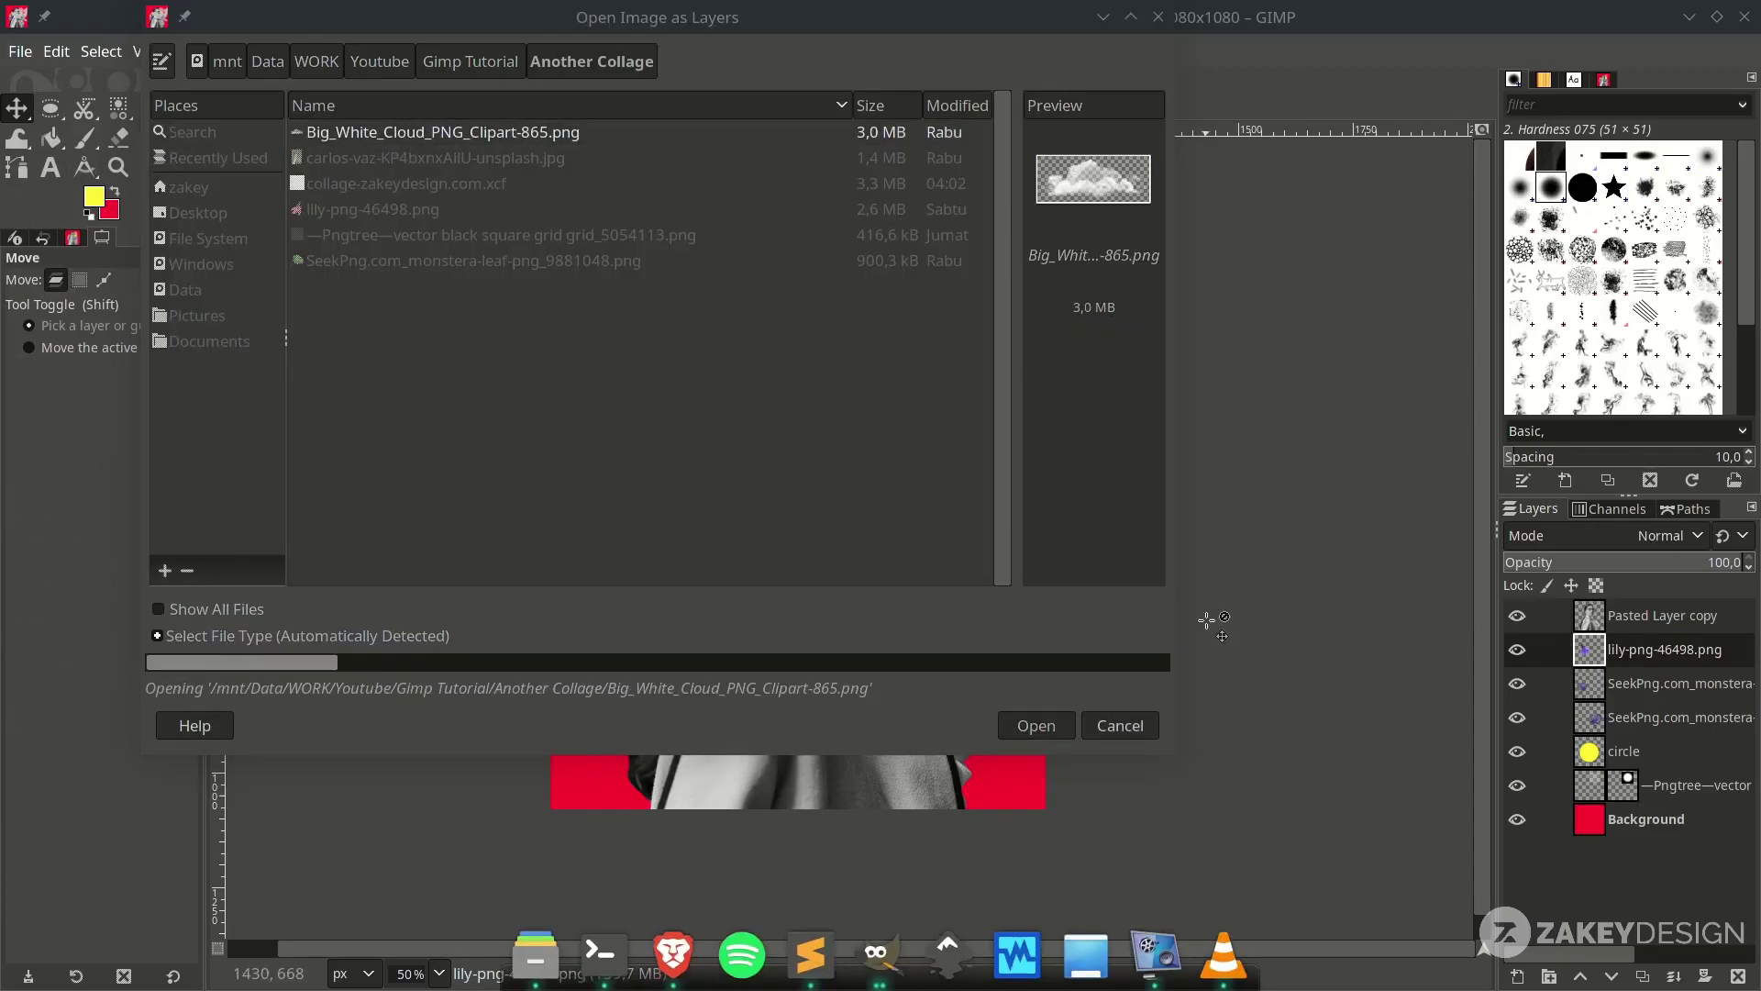
Scale the cloud layer to 519 × 211 px and place it behind the woman's hair below the small monstera leaf
key(shift+s)
click(1225, 788)
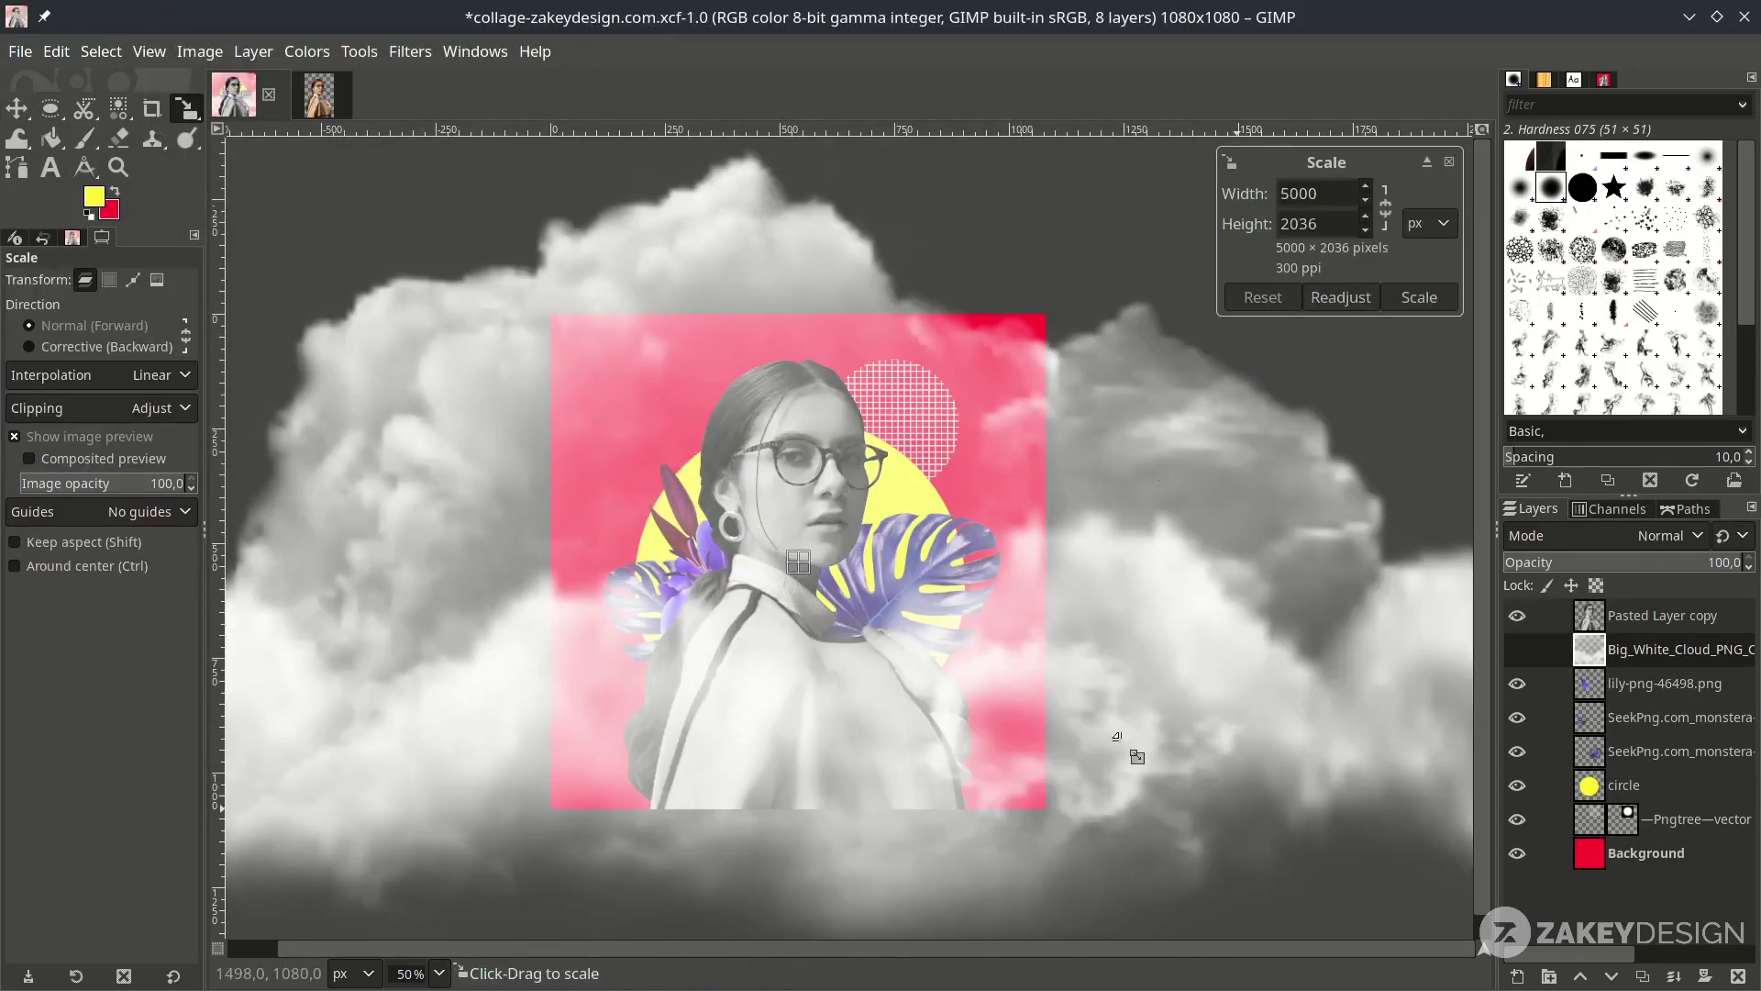
drag(1133, 747, 377, 382)
drag(1069, 654, 449, 492)
key(1)
drag(882, 501, 726, 727)
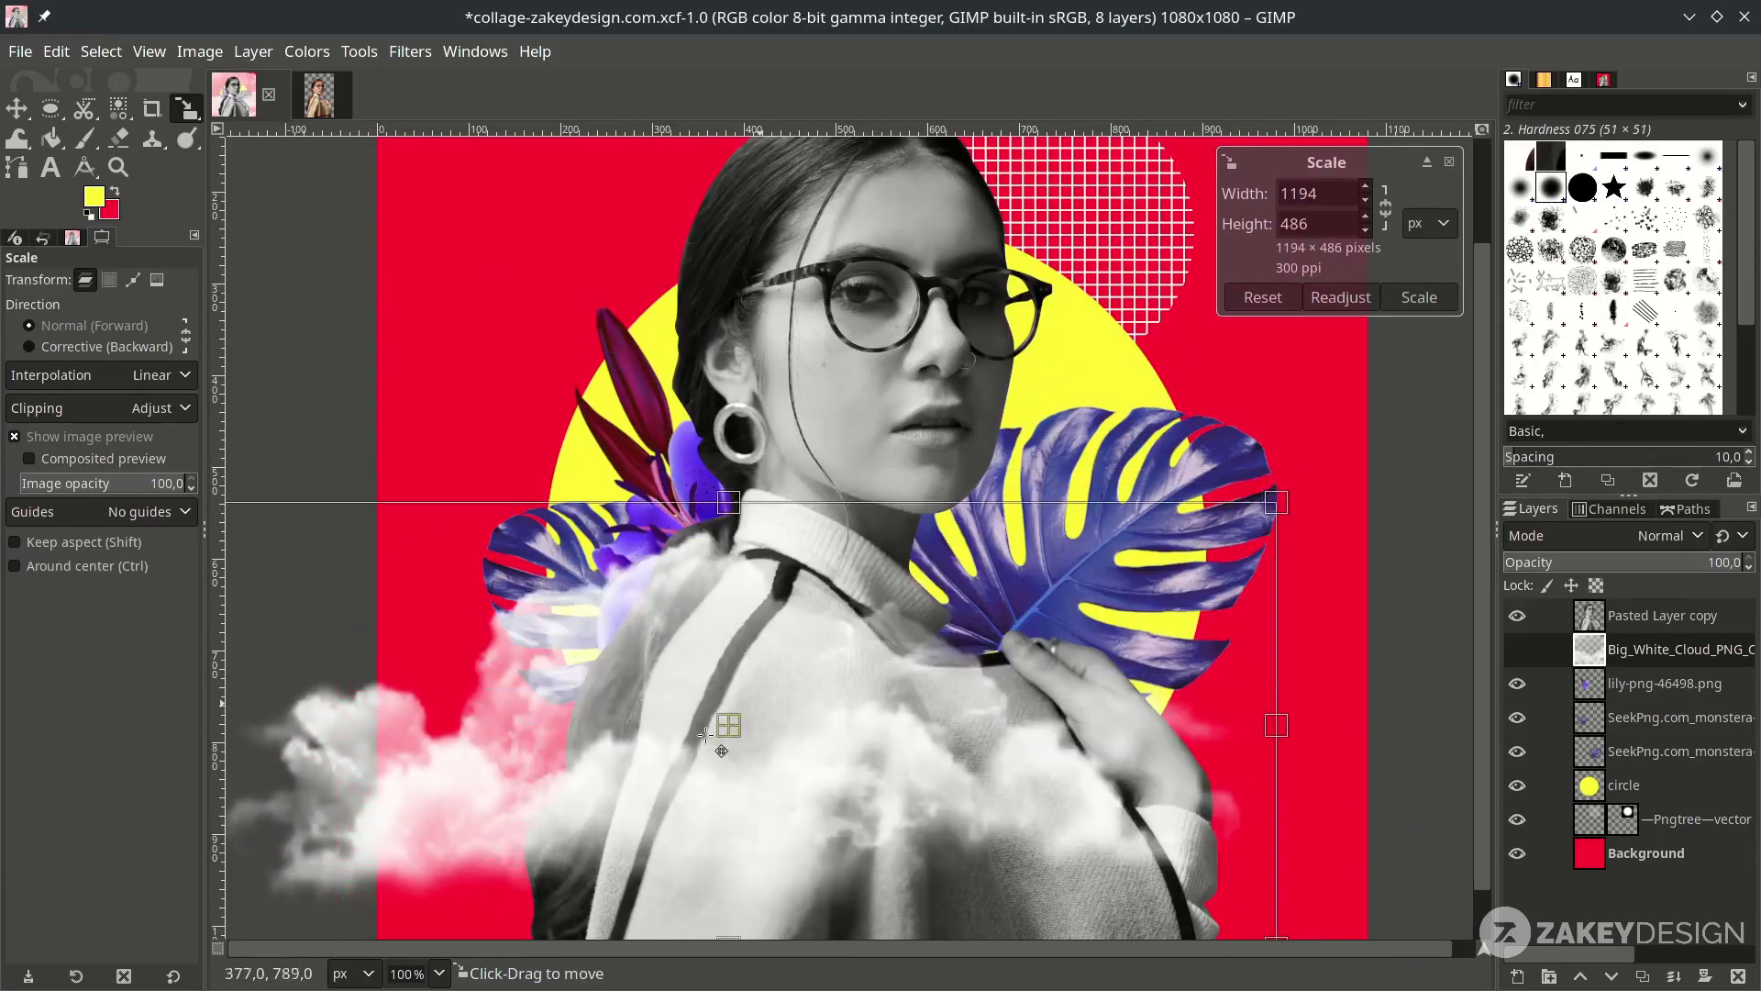
scroll(791, 747, down, 2)
drag(1015, 838, 862, 778)
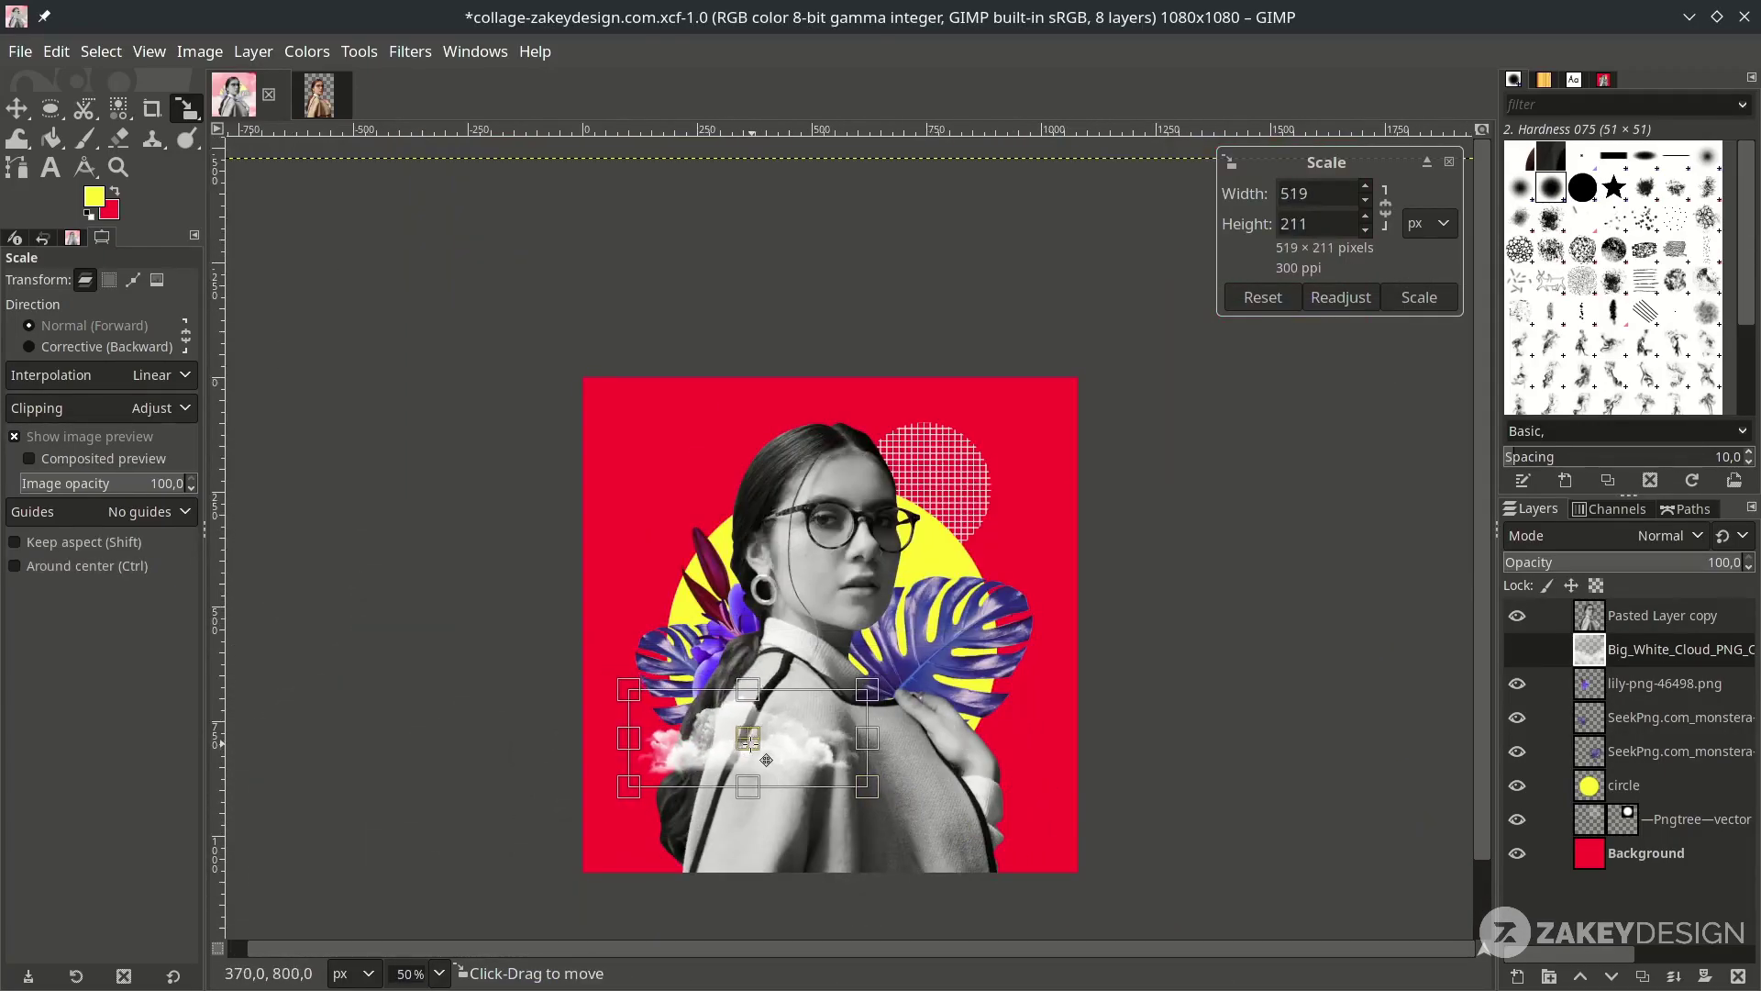
drag(751, 739, 707, 719)
key(Return)
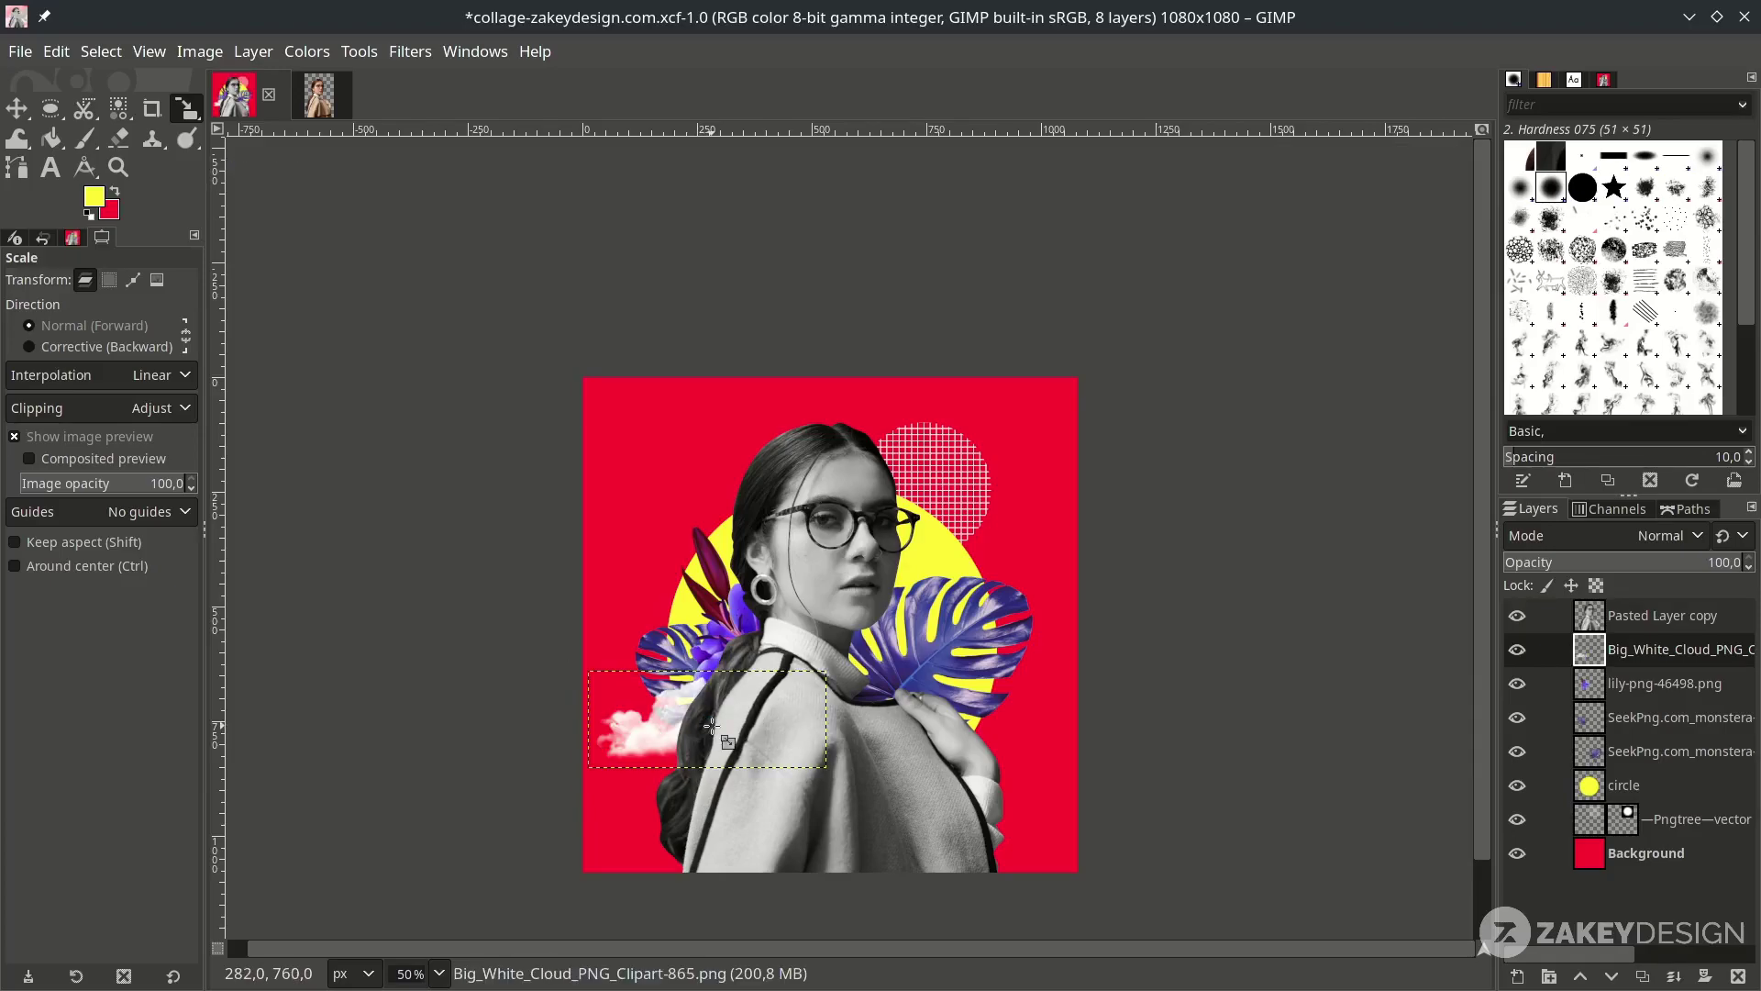
Duplicate the cloud layer, place the copy at the canvas's lower right behind the woman's arm, and save the file
key(plus)
click(1642, 978)
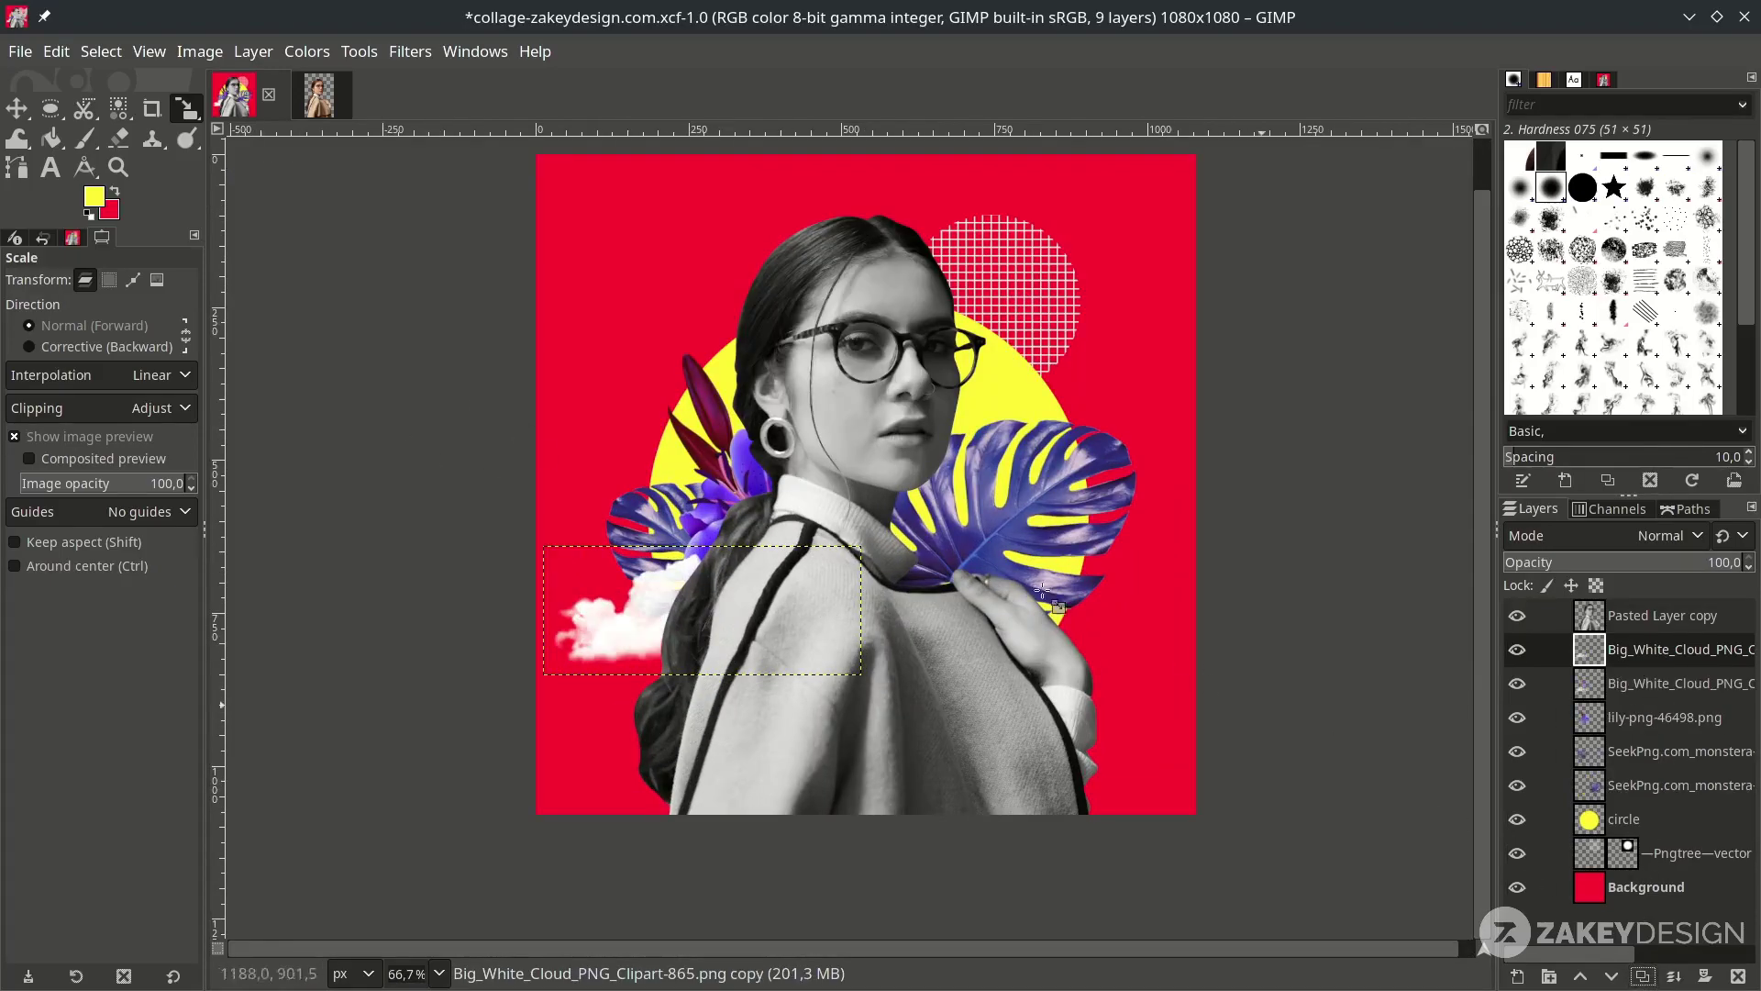
key(m)
drag(614, 613, 981, 789)
drag(631, 625, 639, 625)
drag(1133, 774, 1133, 762)
key(ctrl+s)
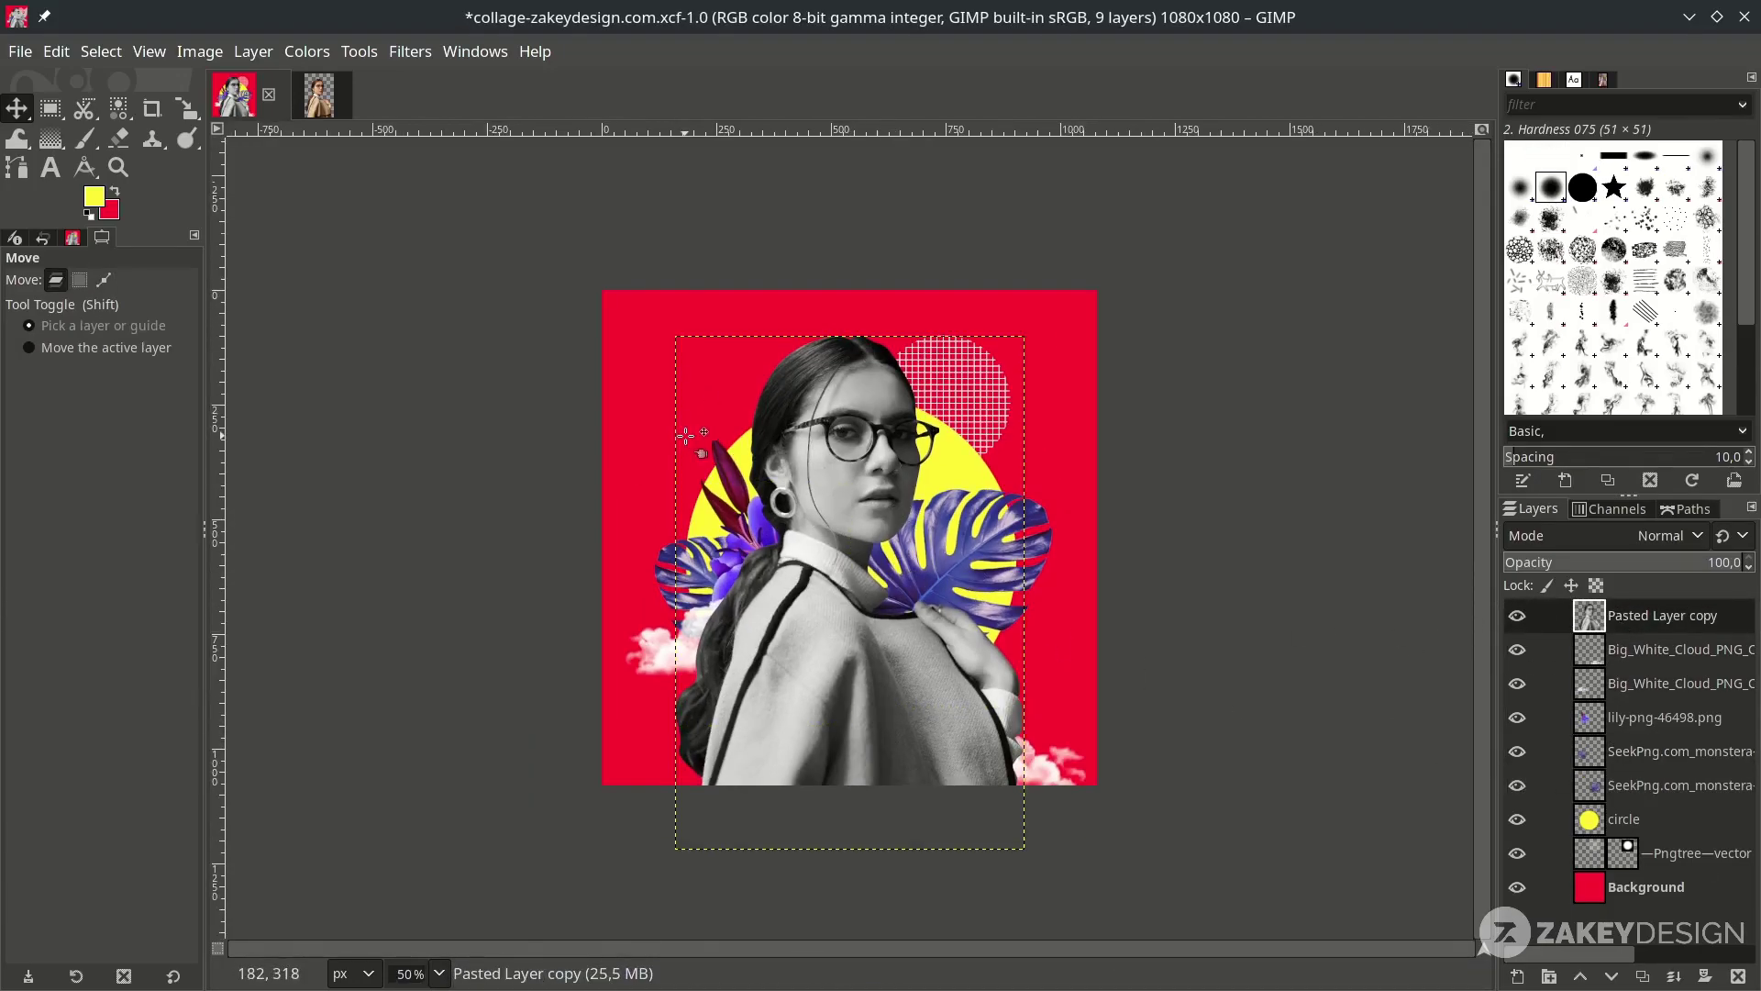
Add the text "Aa" on the red area left of the woman's head, using the Krona One font
key(plus)
key(t)
key(plus)
click(681, 407)
text(Aa)
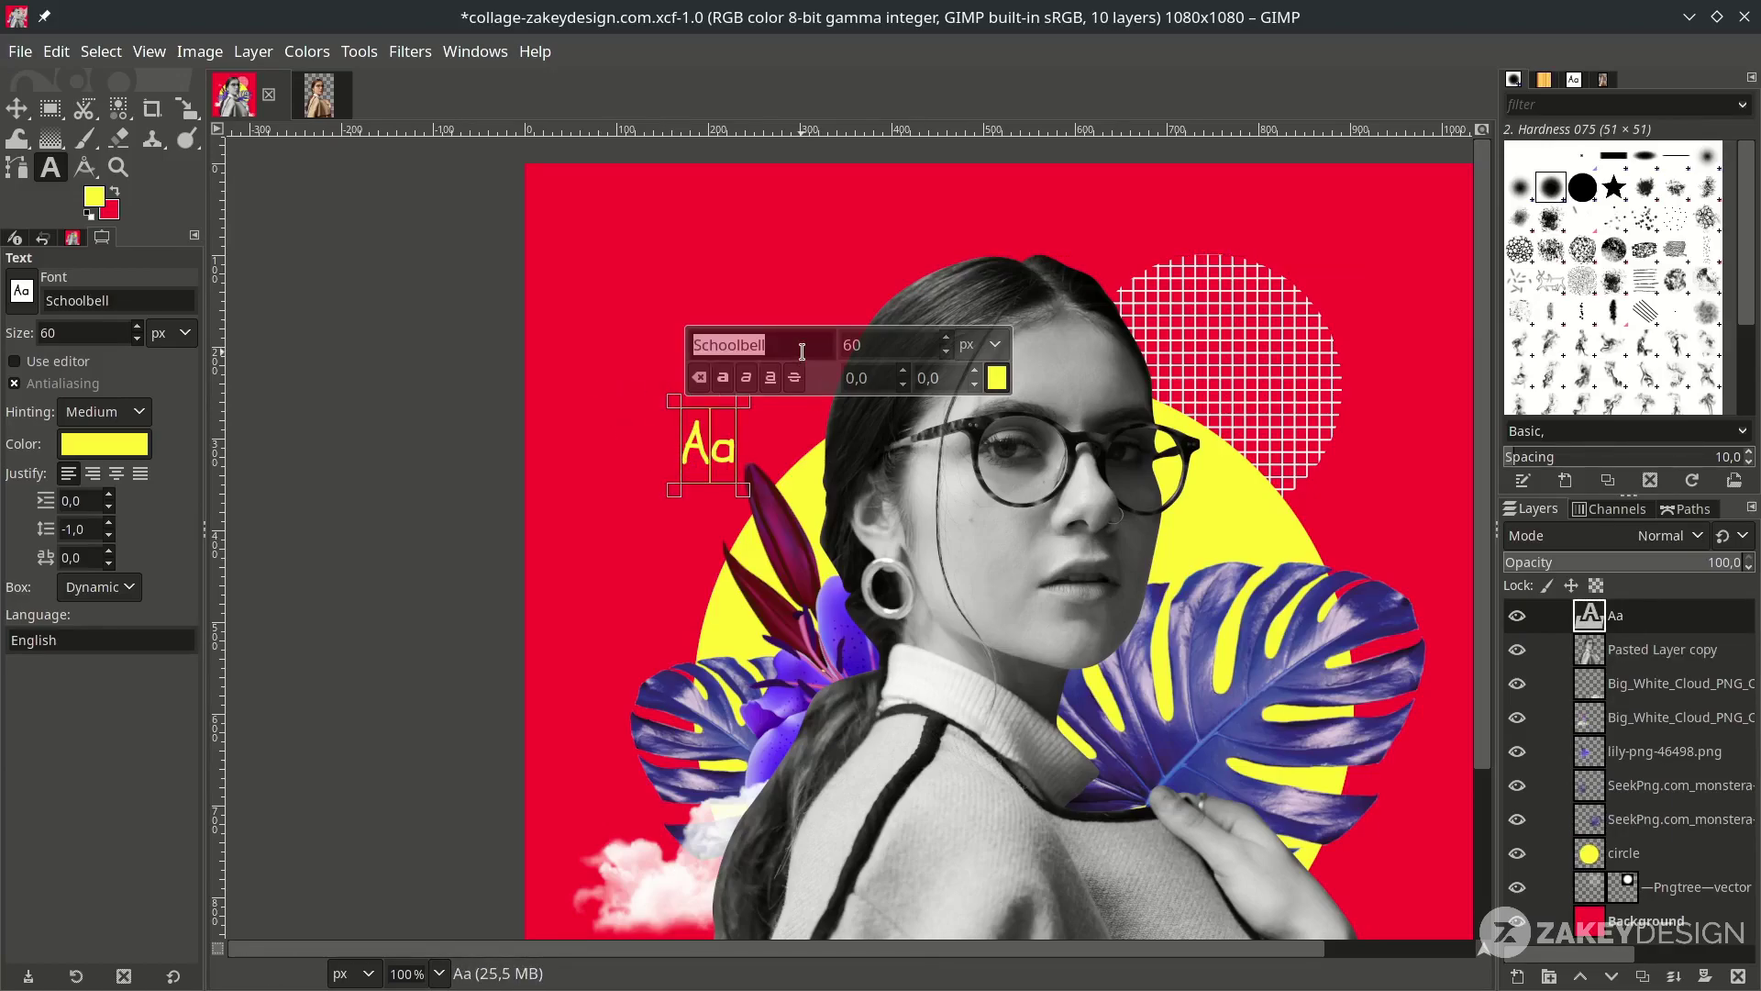
text(k)
click(776, 578)
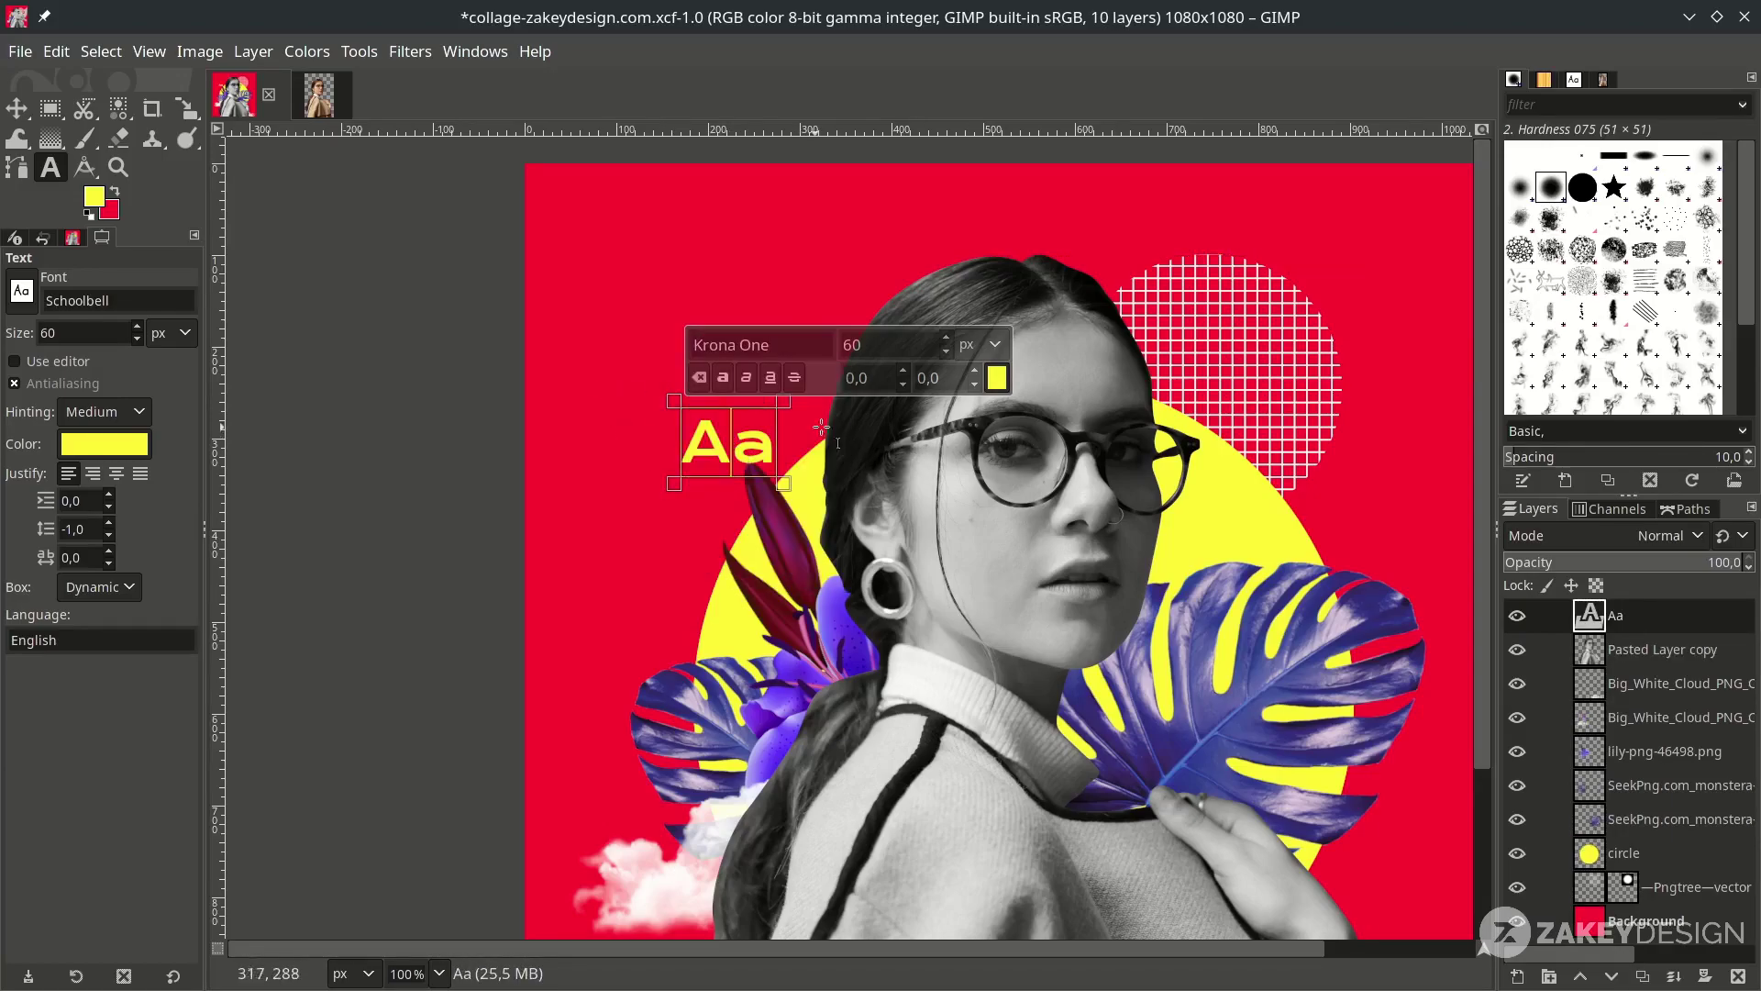
Color the "Aa" text black (000000) and set its size to 110 px
click(998, 379)
click(1078, 576)
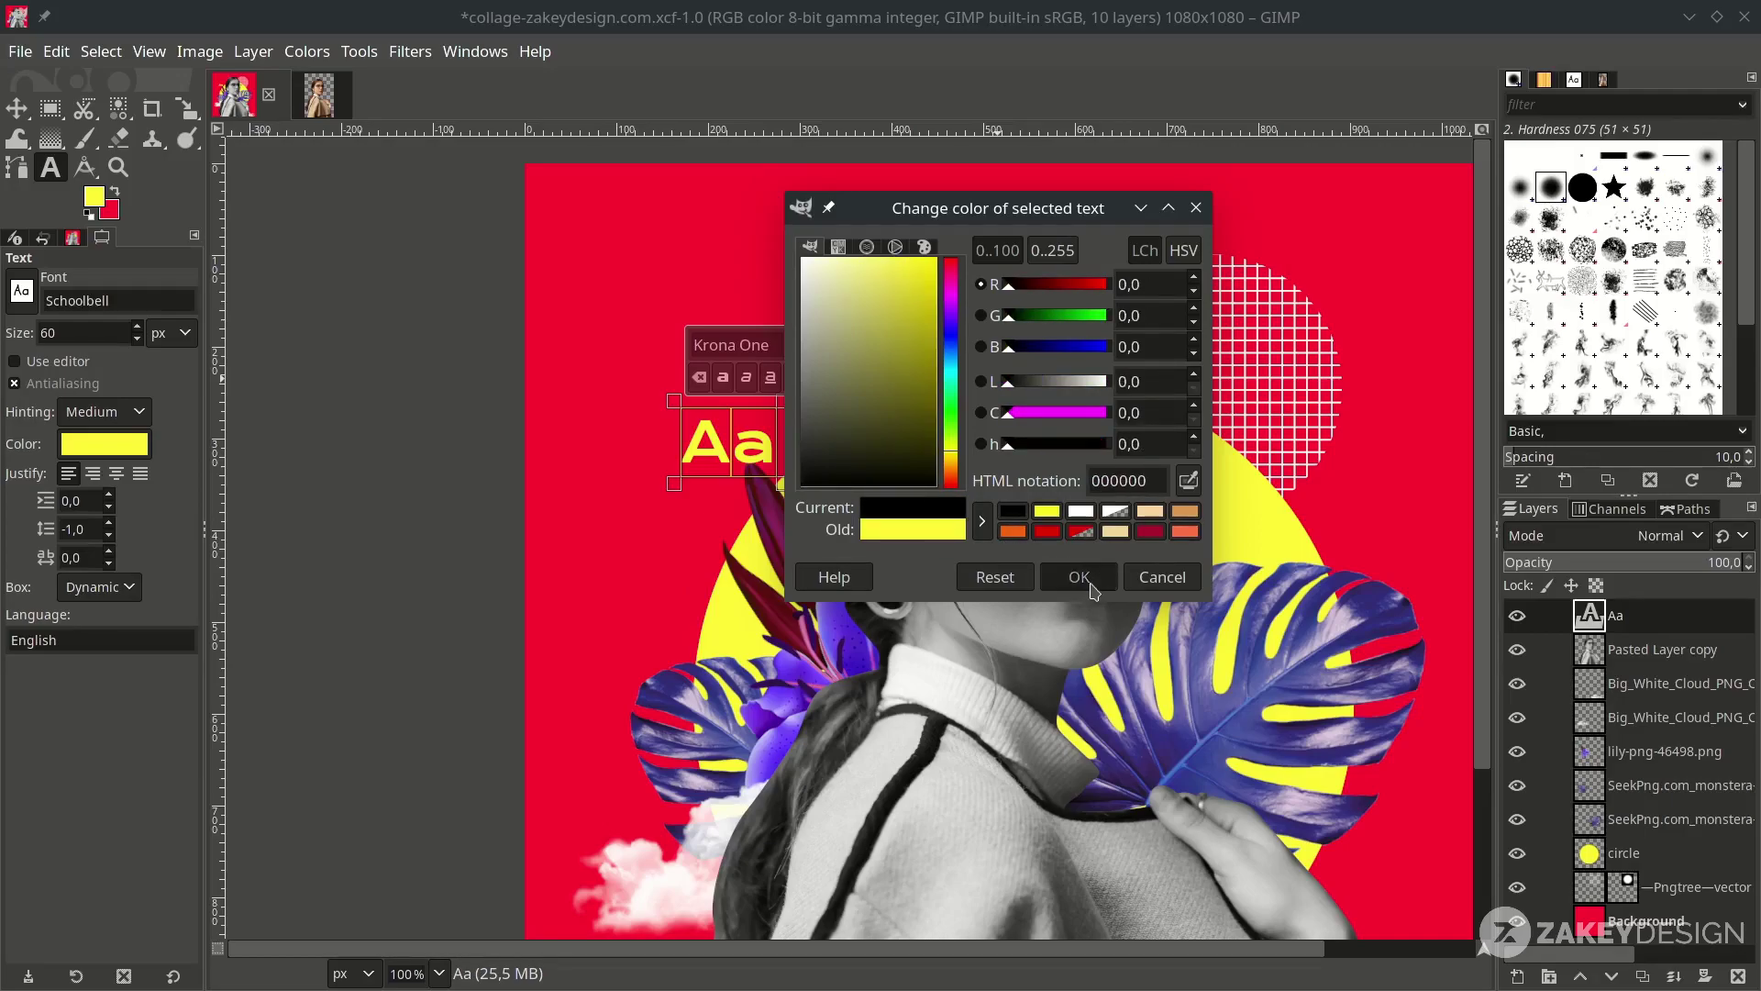
ctrl+scroll(717, 415, up, 1)
double_click(866, 344)
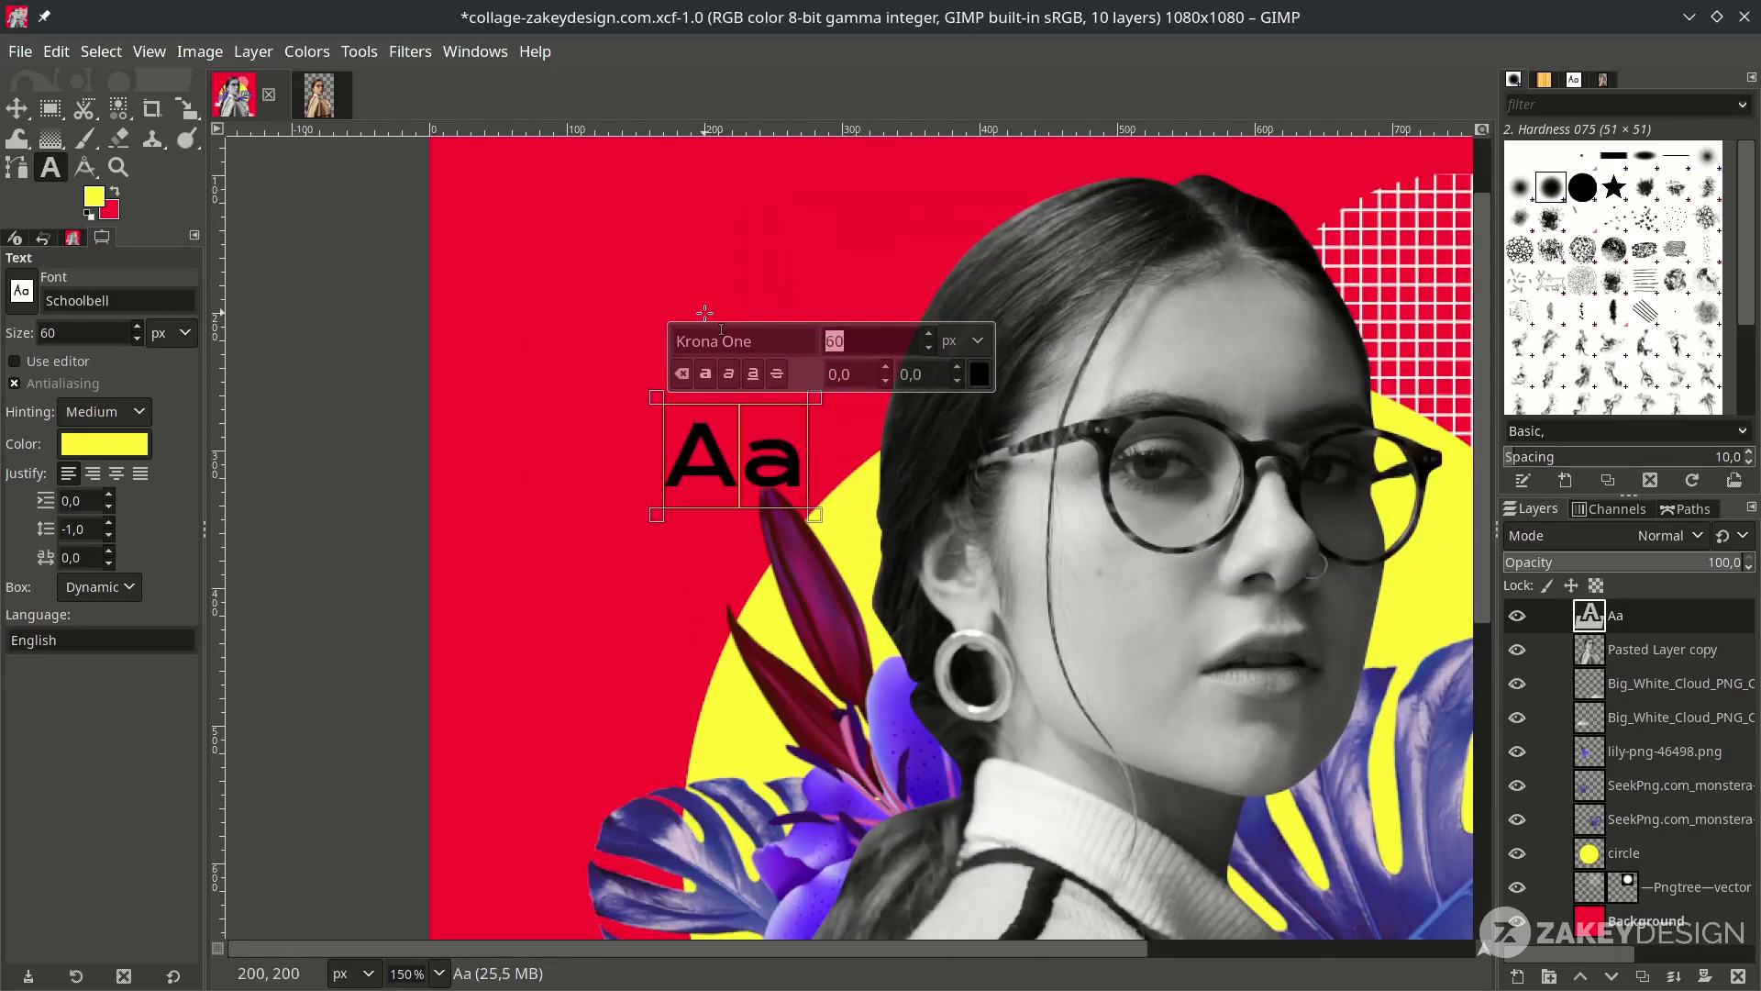
text(110)
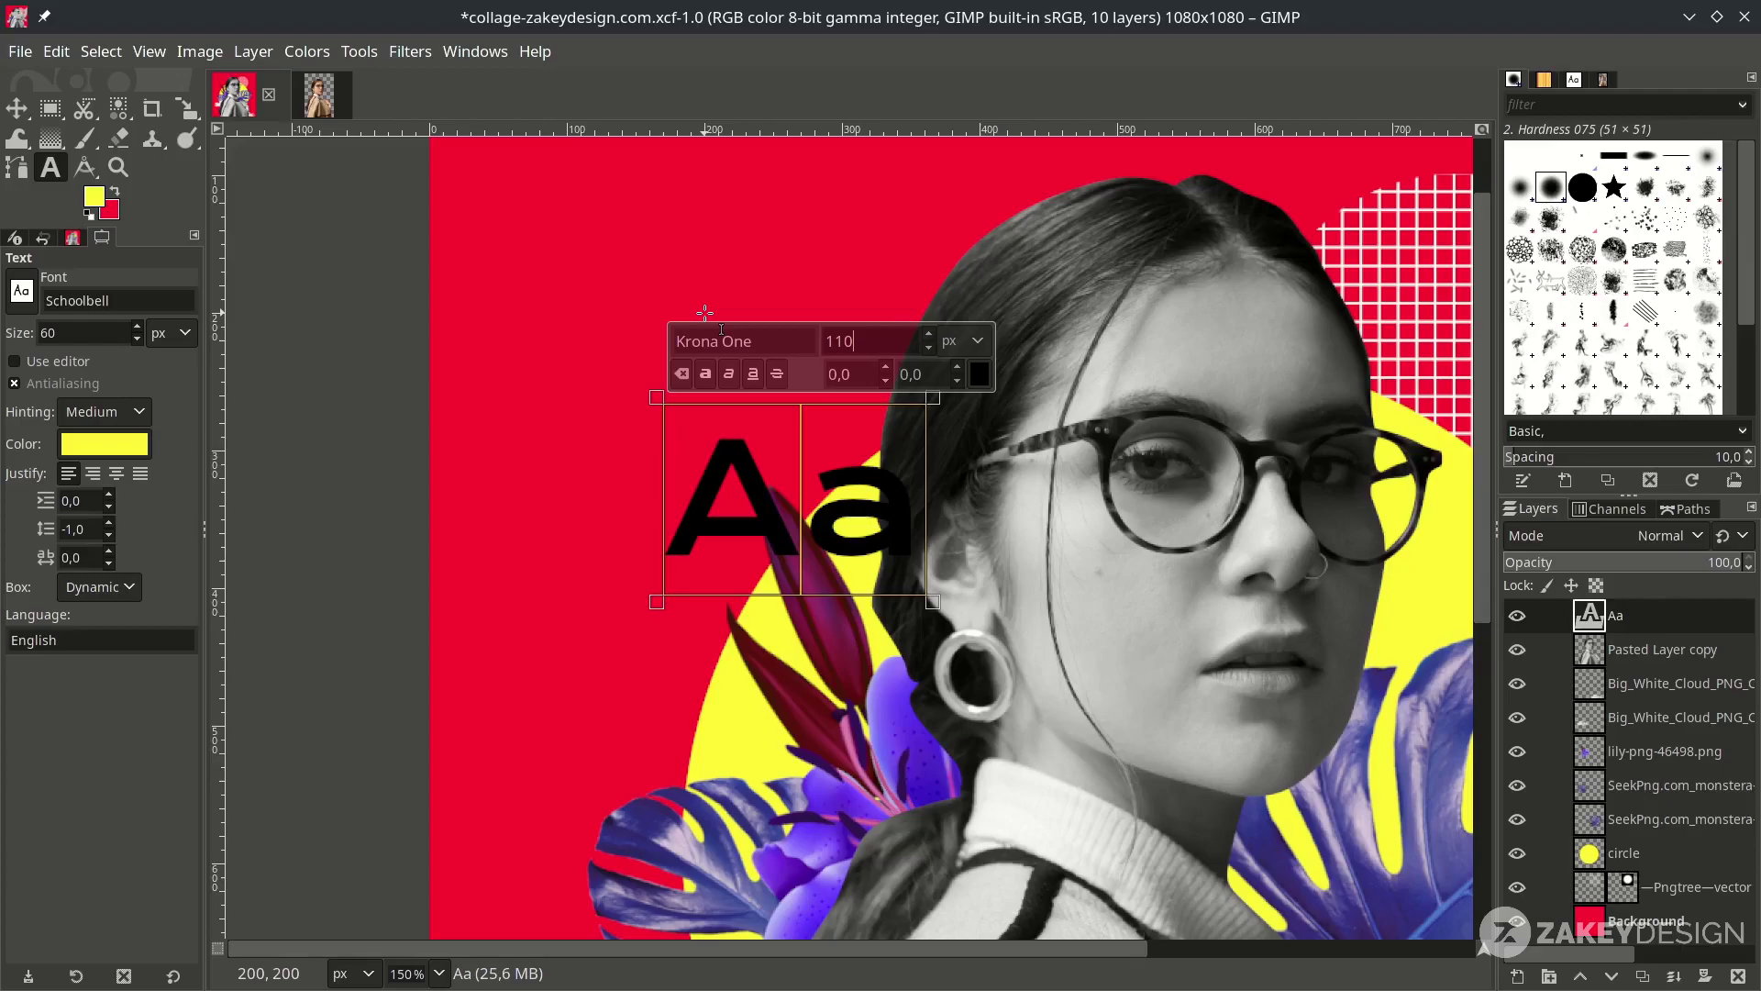
Move the "Aa" text up and left, clear of the woman's hair
click(16, 109)
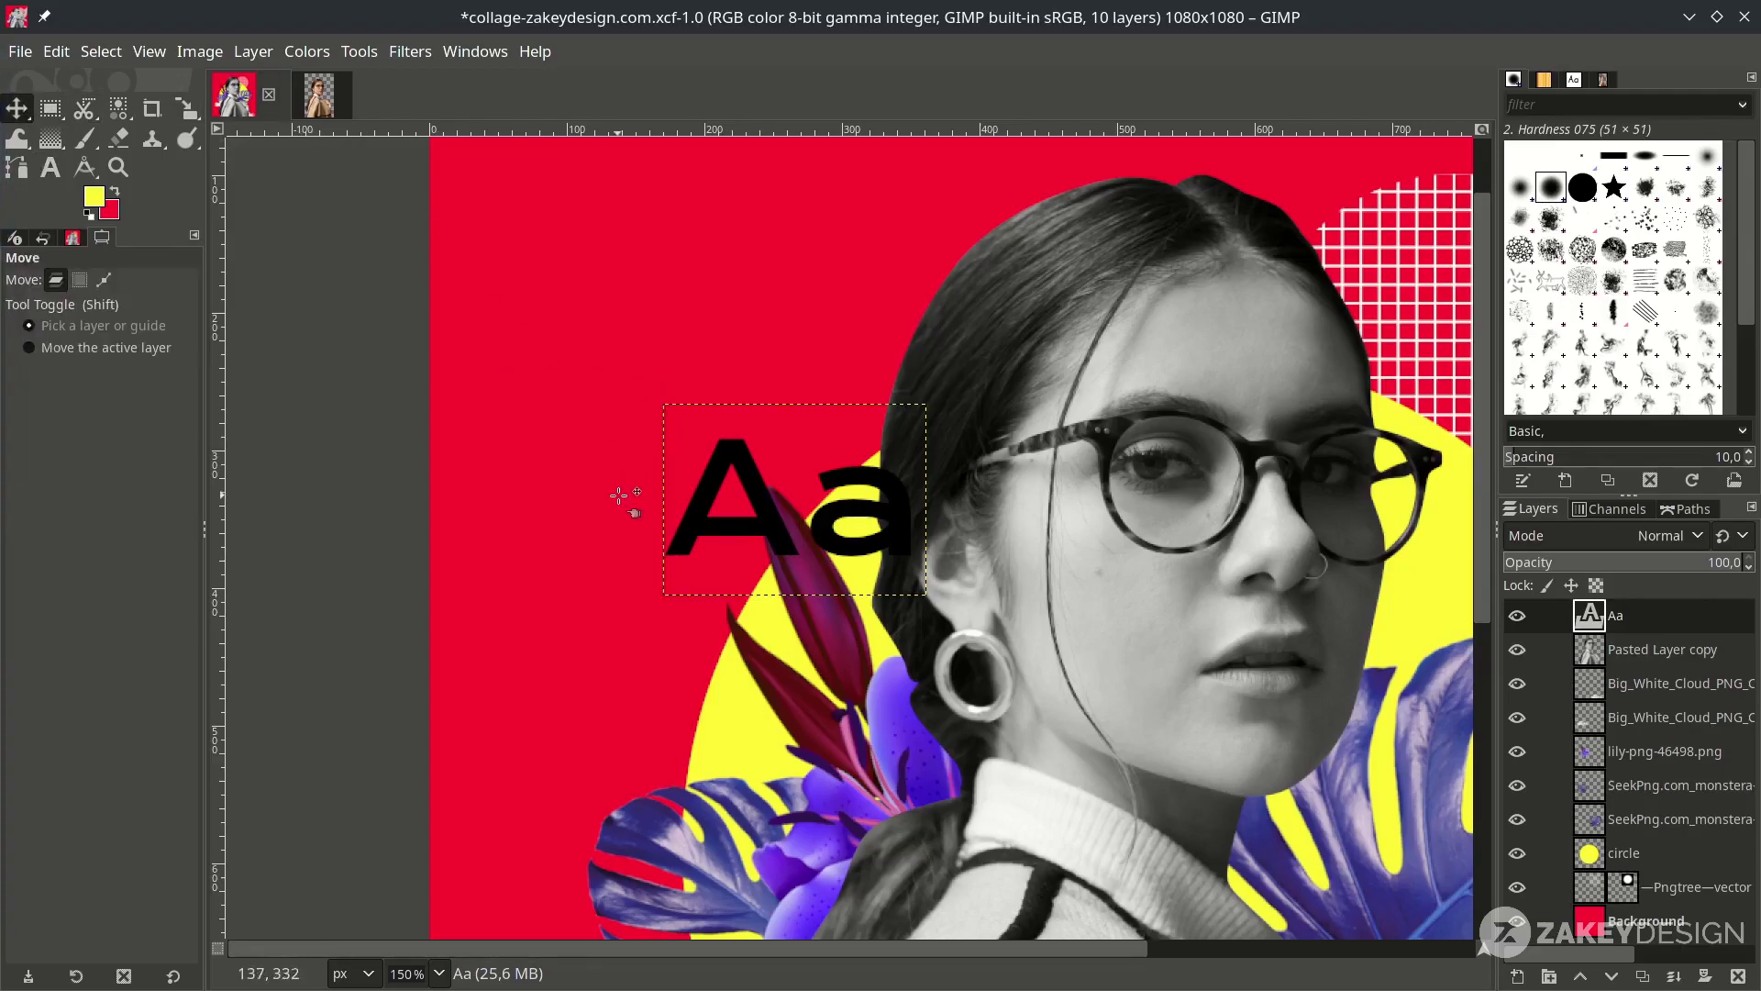
drag(770, 511, 693, 435)
ctrl+scroll(688, 437, down, 2)
ctrl+scroll(746, 450, up, 1)
Set the size of the "Aa" text to 90 px
key(t)
click(746, 449)
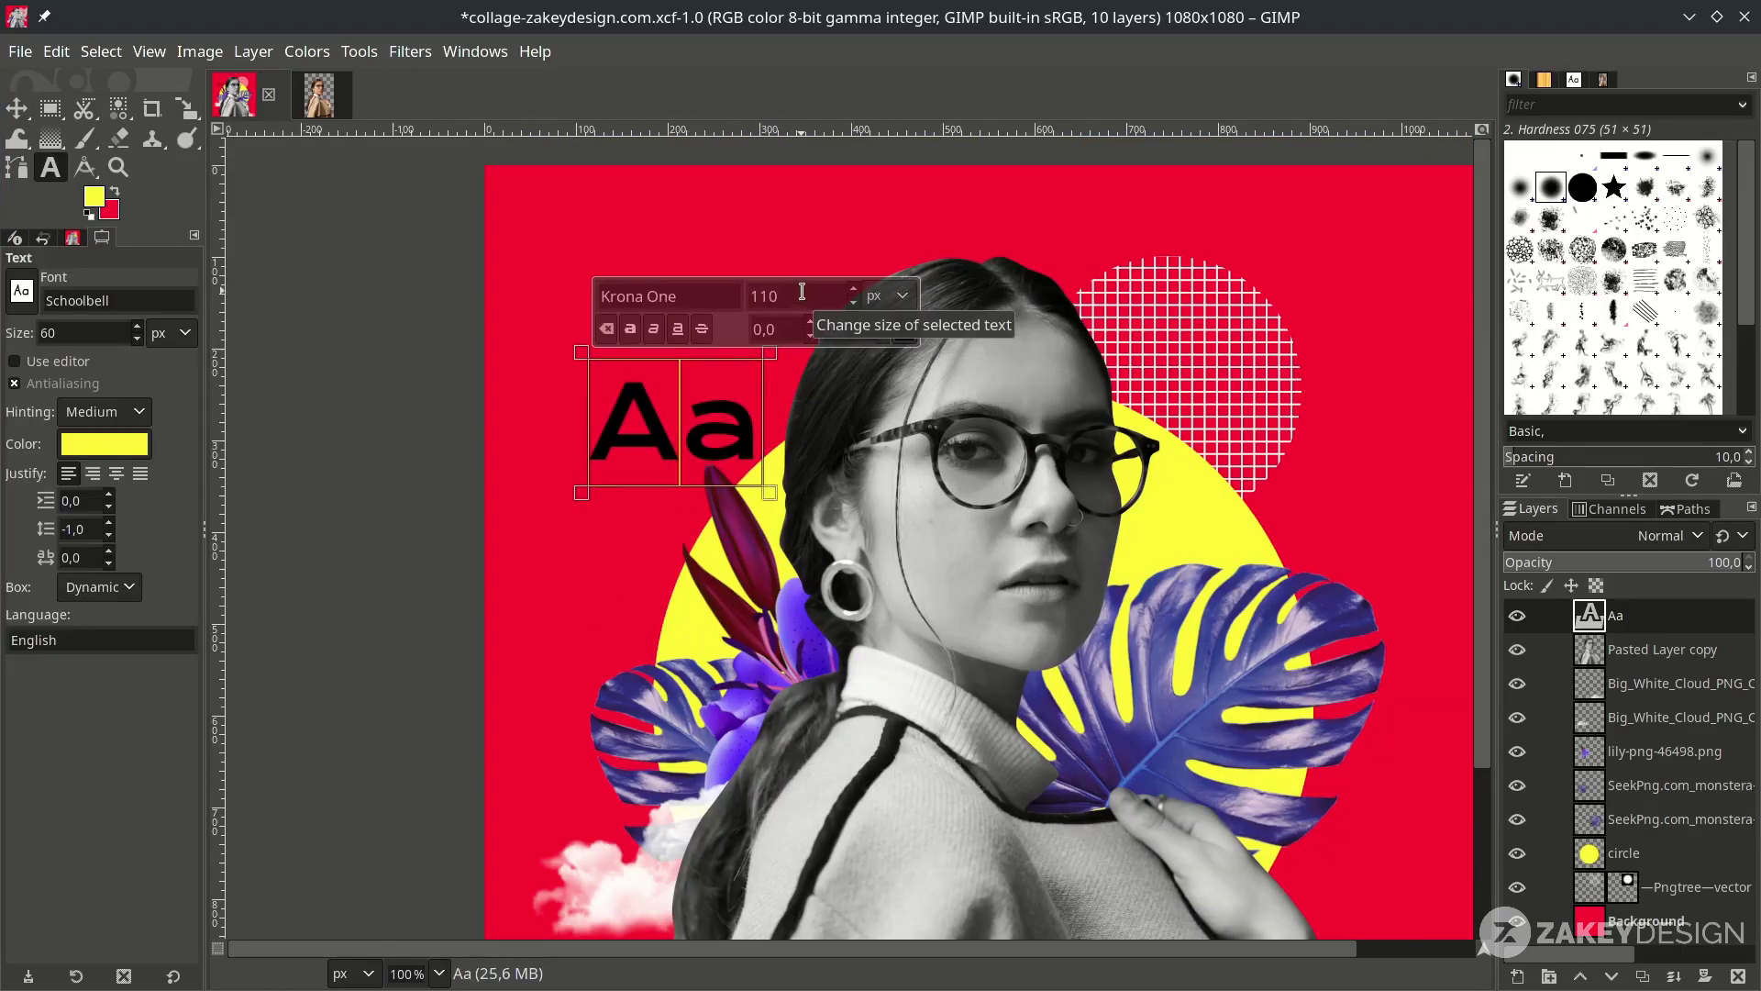
drag(801, 293, 716, 294)
text(90)
key(Return)
Tighten the letter spacing of the "Aa" text to -6.0 and make the text bold
click(664, 417)
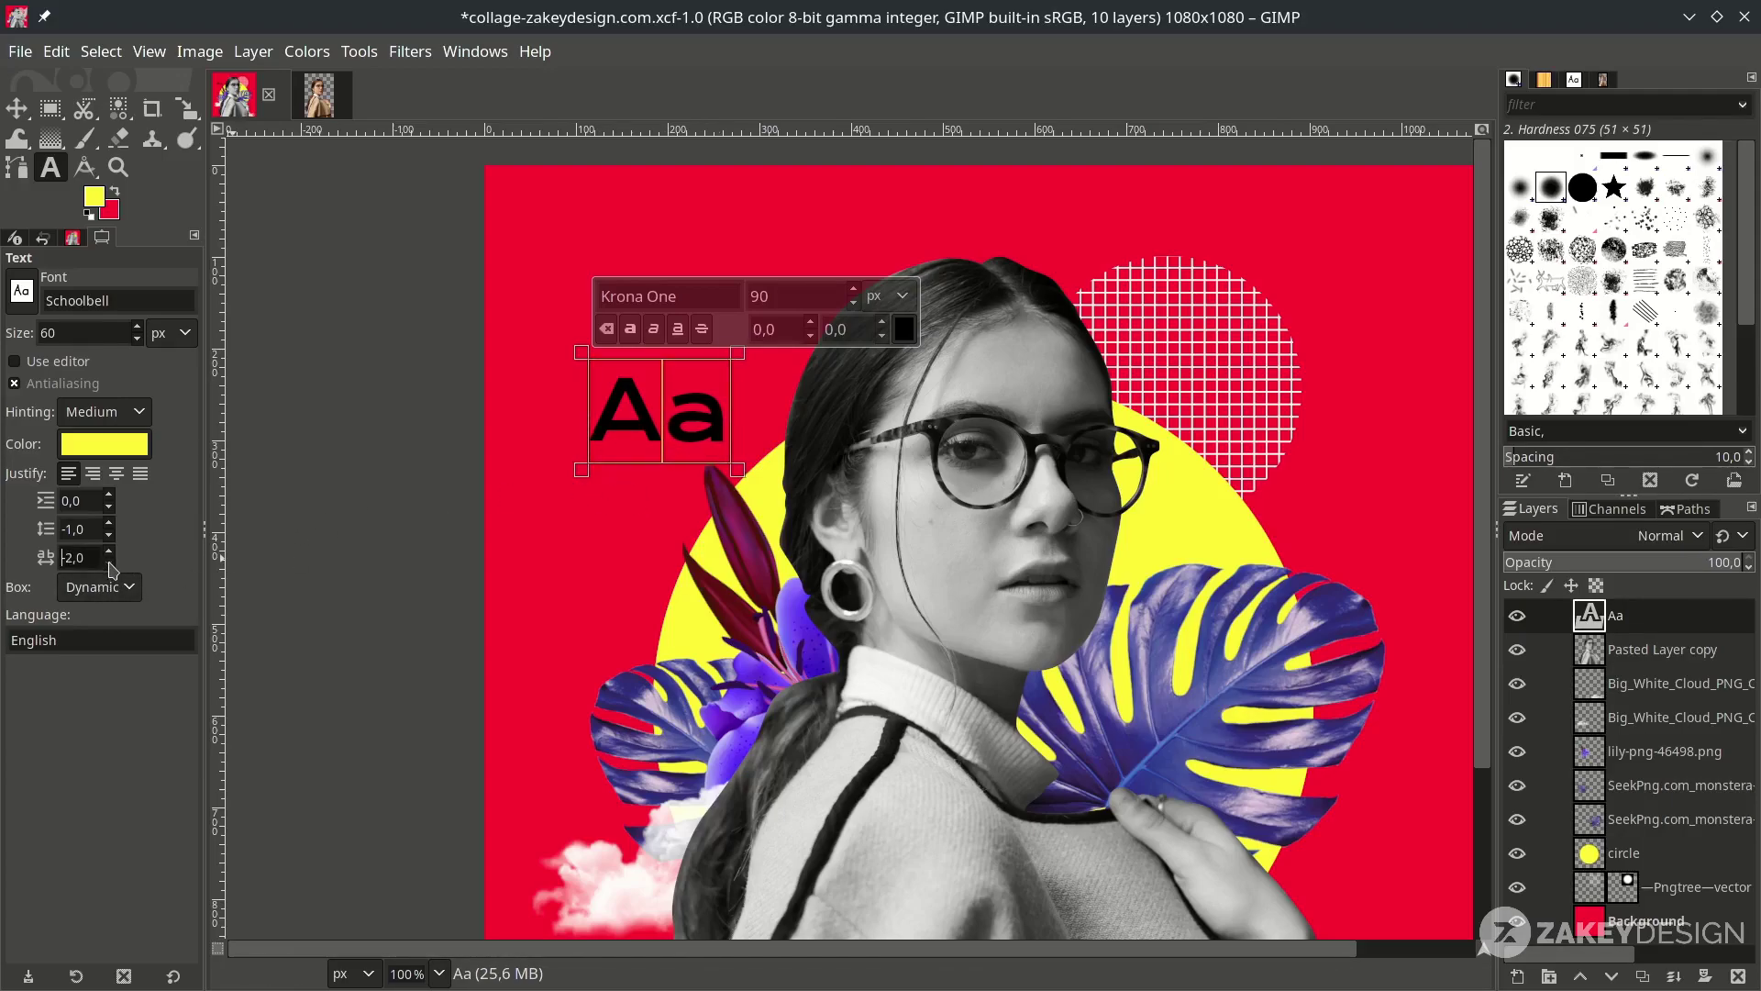
scroll(109, 563, down, 4)
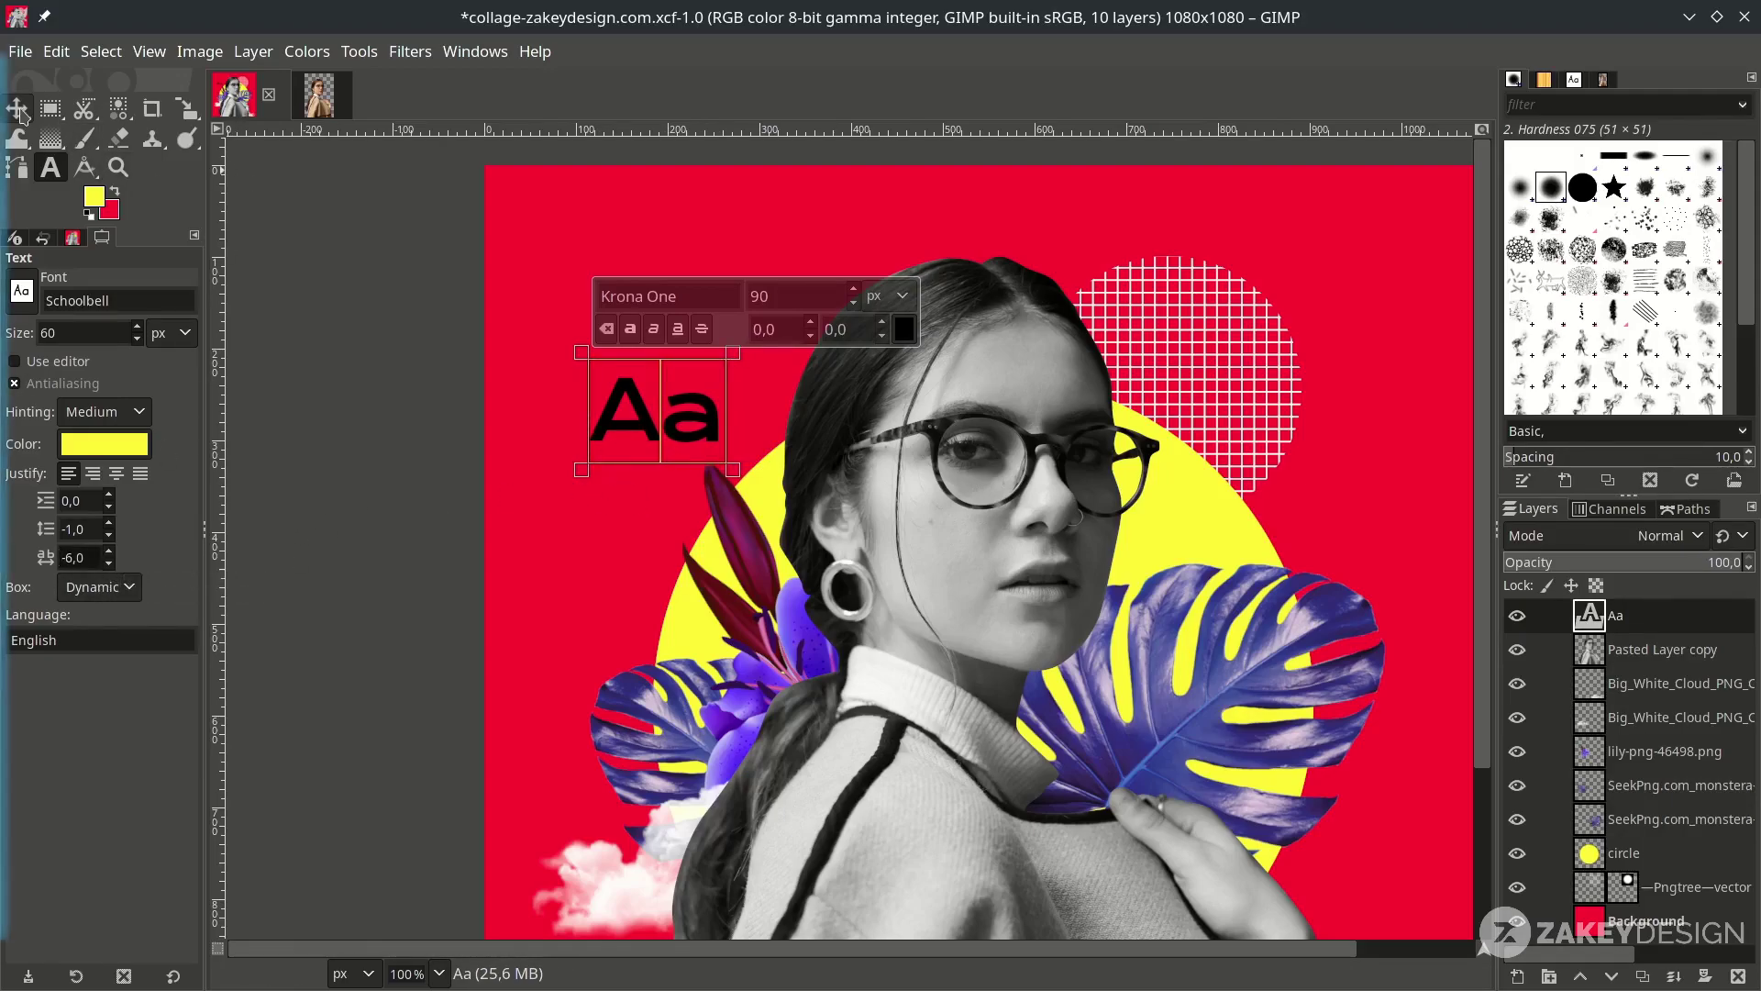
click(630, 333)
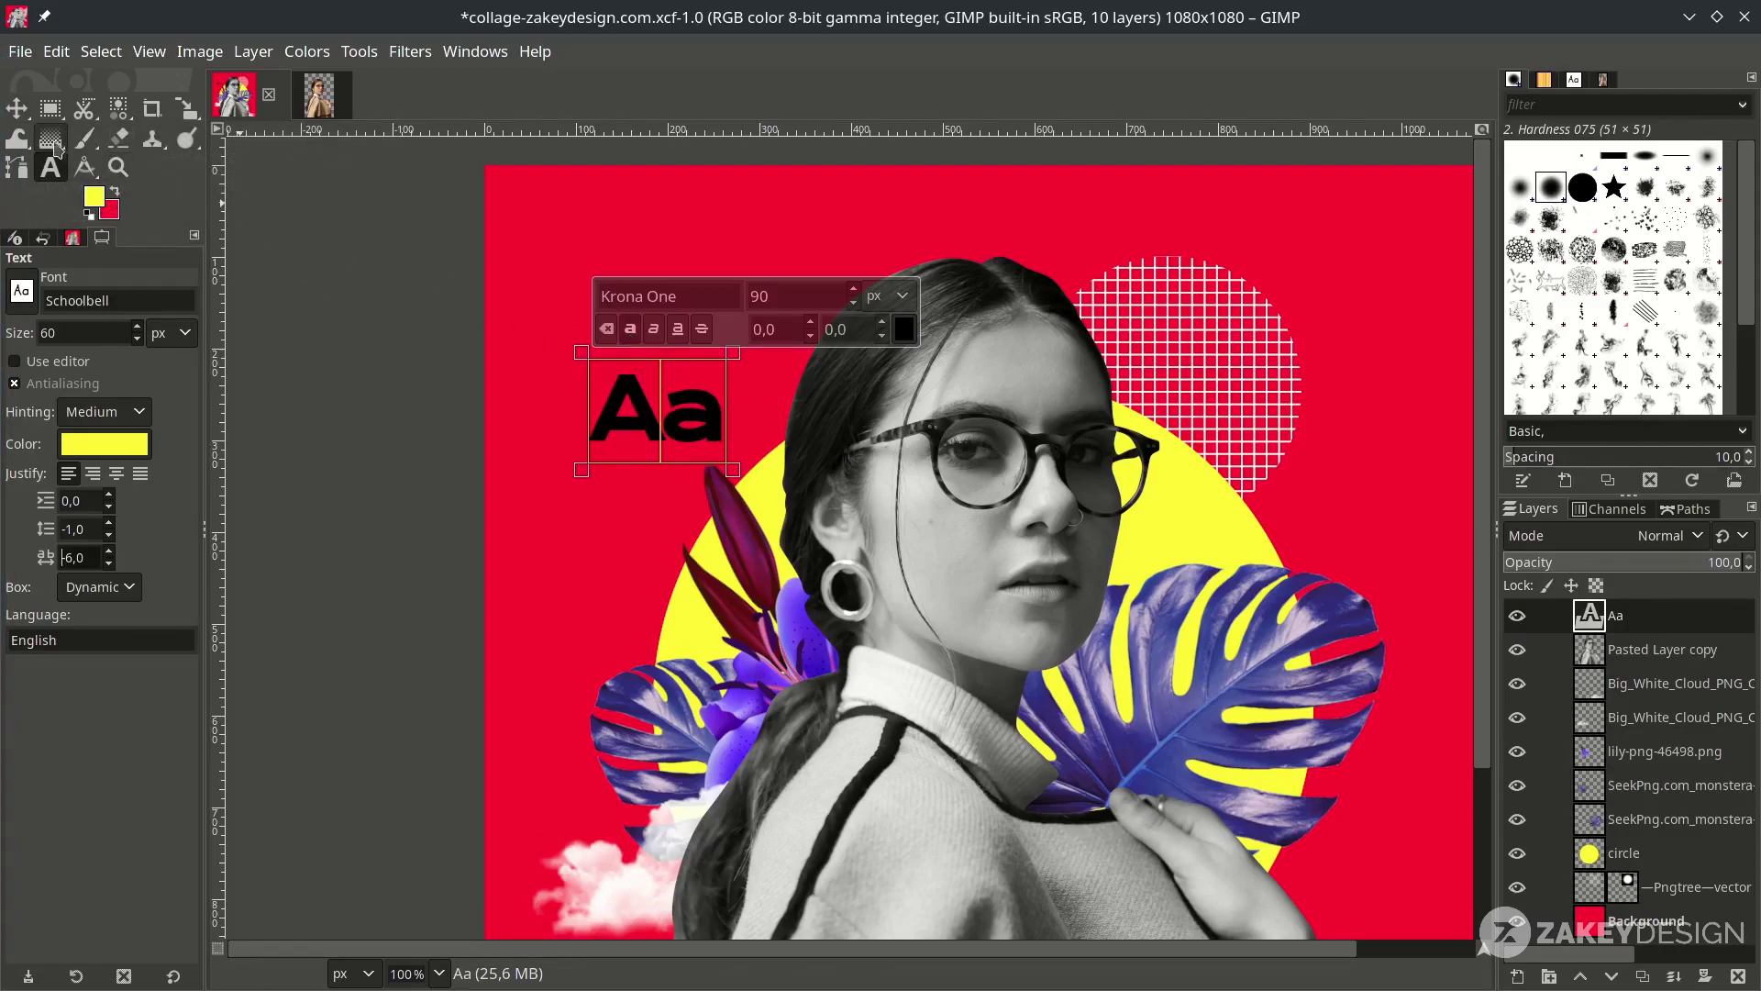
Nudge the "Aa" text slightly down and right above the lily bud, and finish text editing
click(13, 108)
double_click(726, 429)
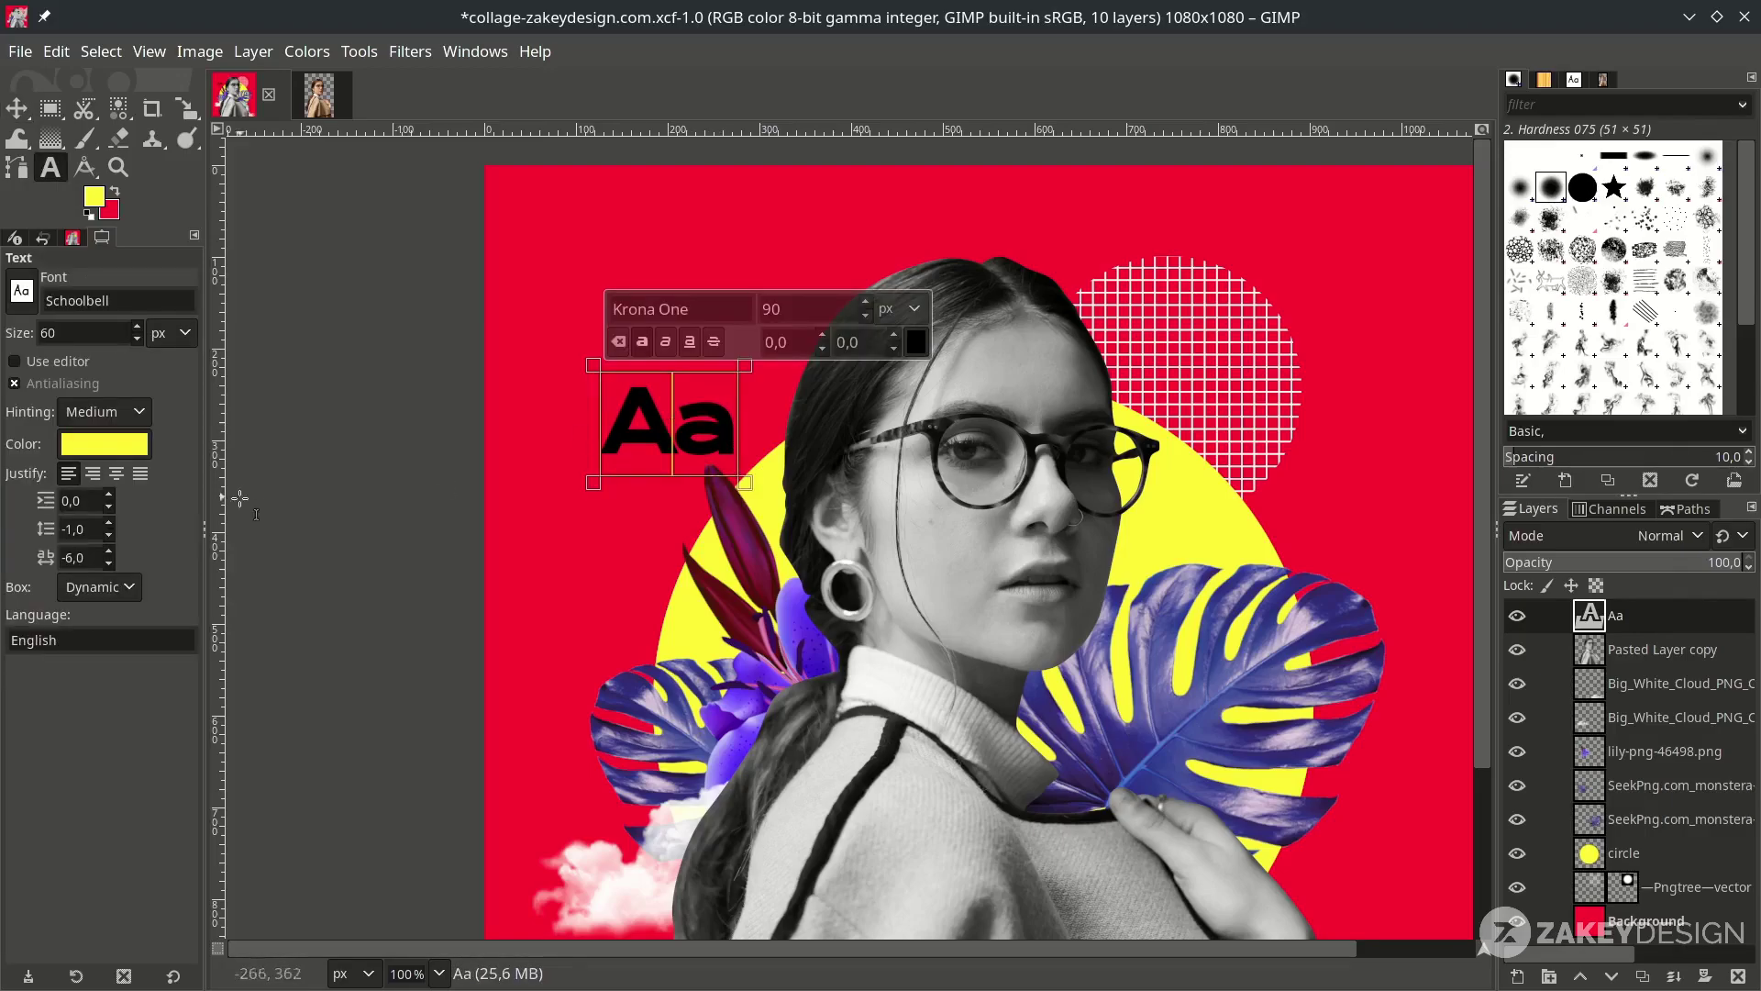
key(m)
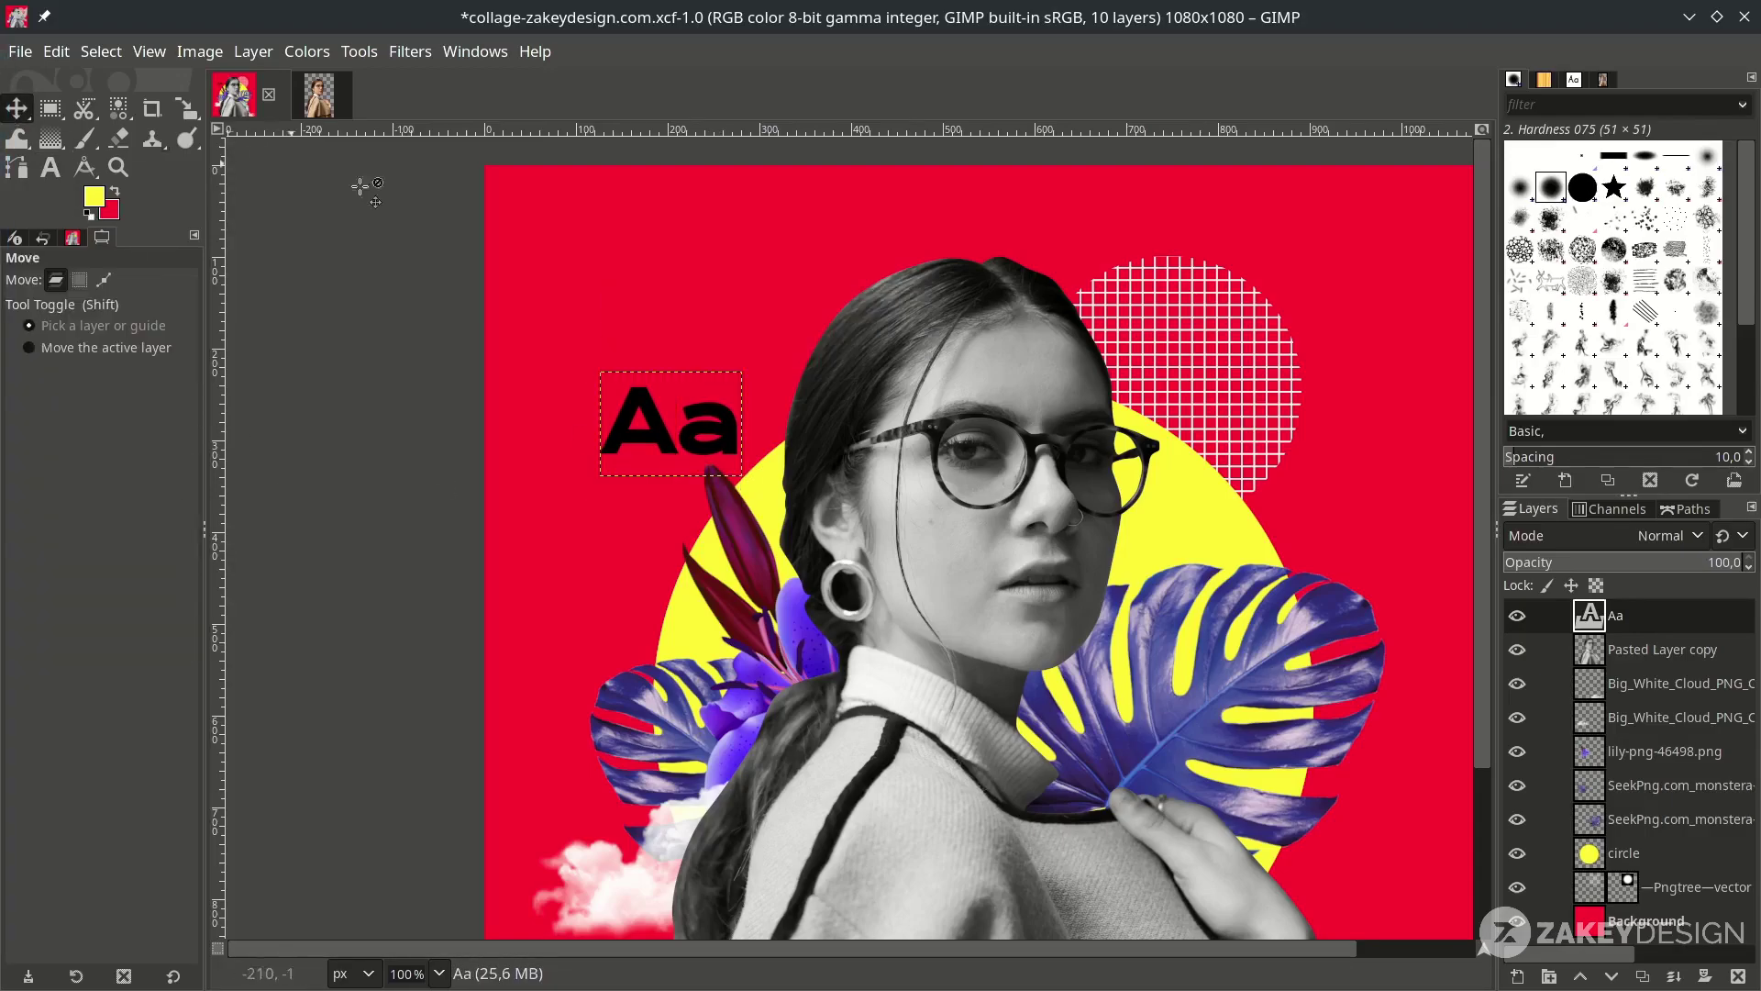
scroll(1123, 514, down, 1)
scroll(752, 358, up, 4)
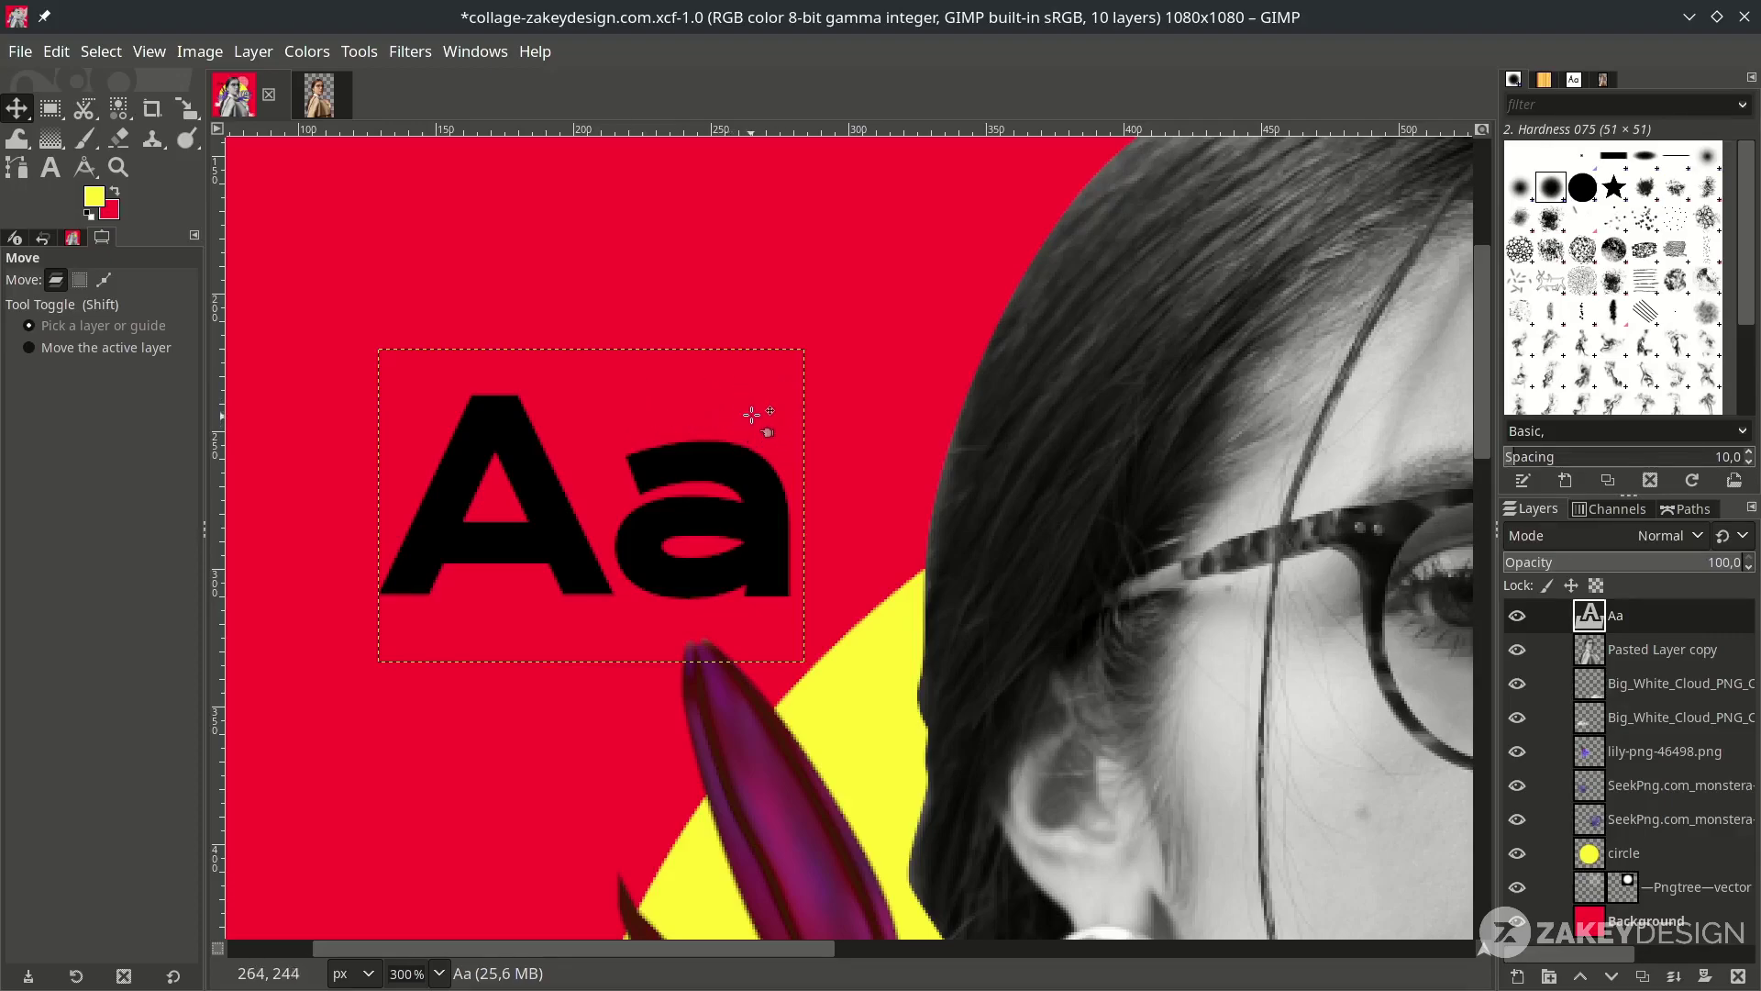
Make a rectangular selection of about 54 × 8 px just above the lowercase "a" of the "Aa" text
click(50, 108)
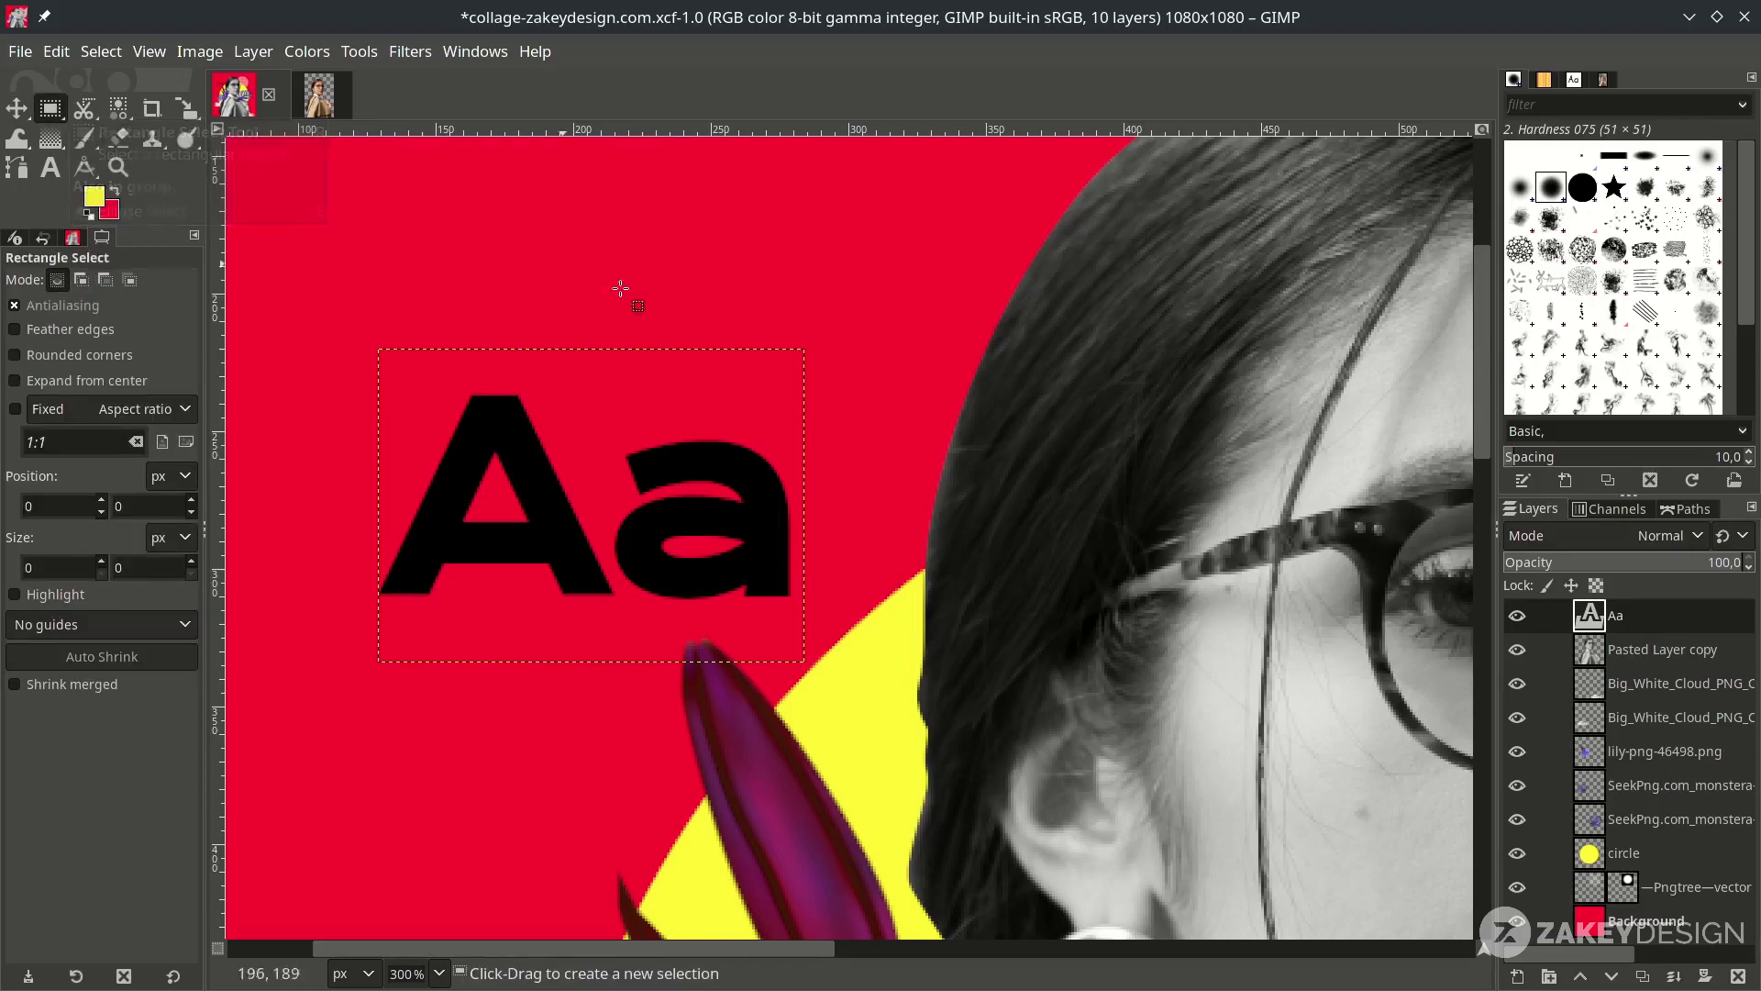
drag(633, 393, 642, 397)
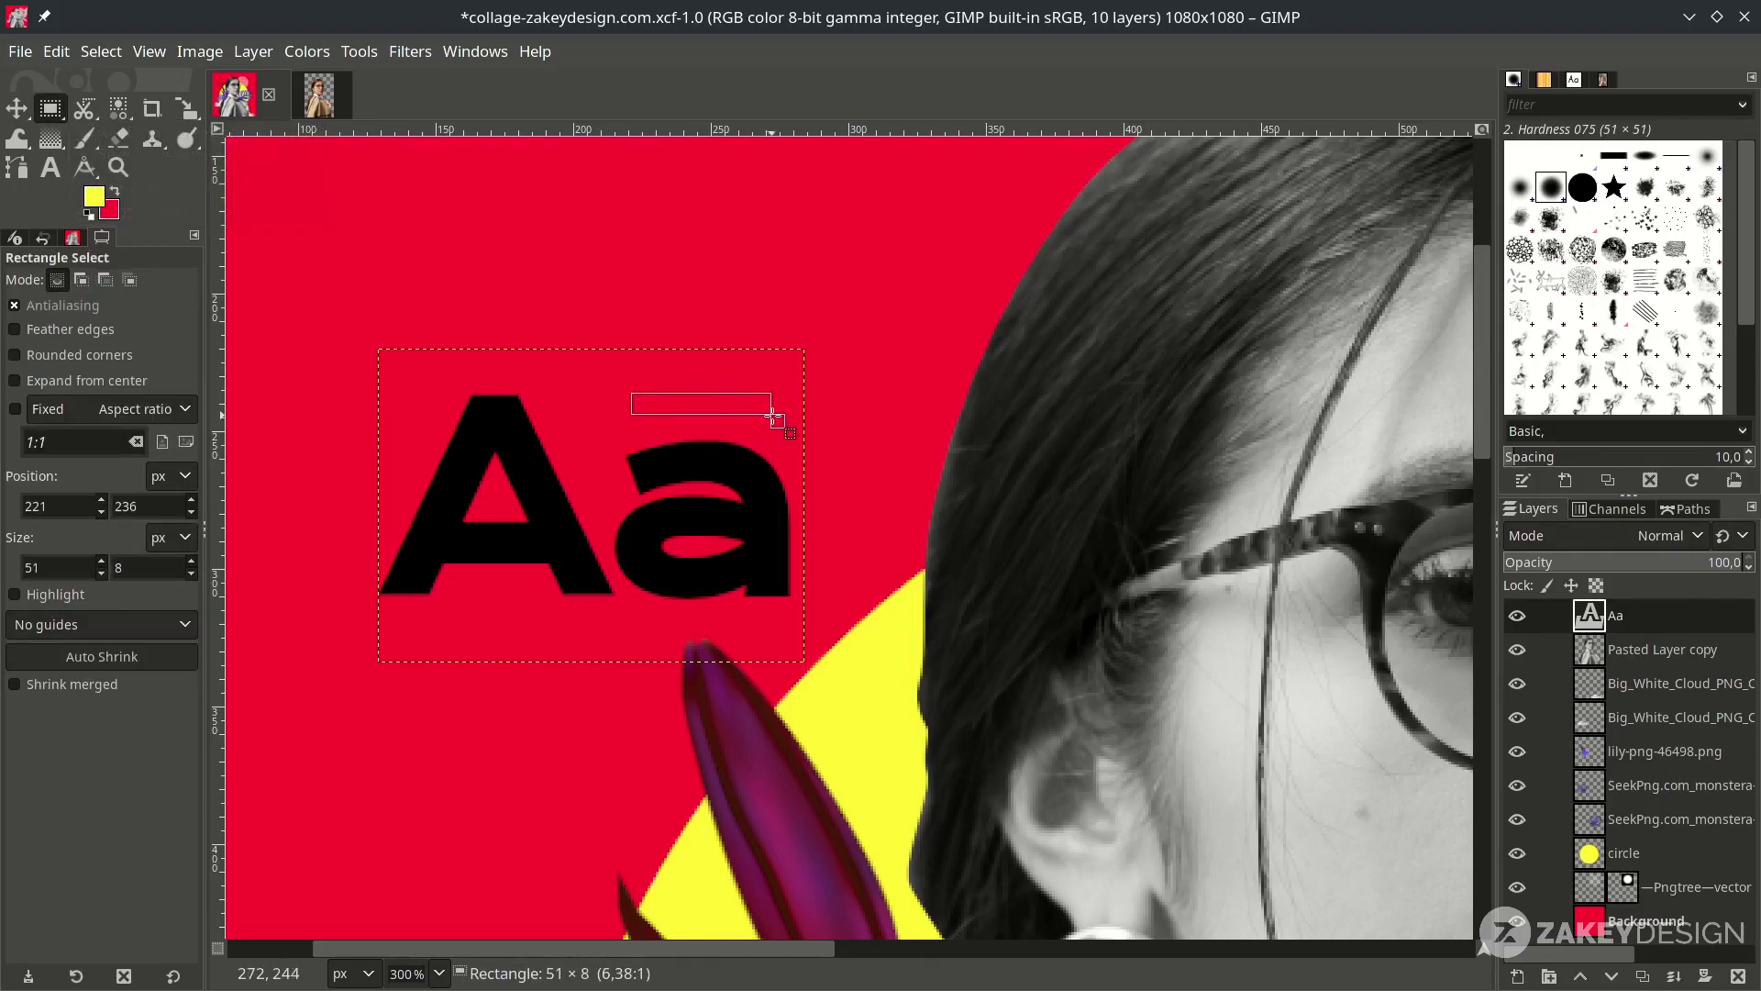
drag(778, 416, 781, 416)
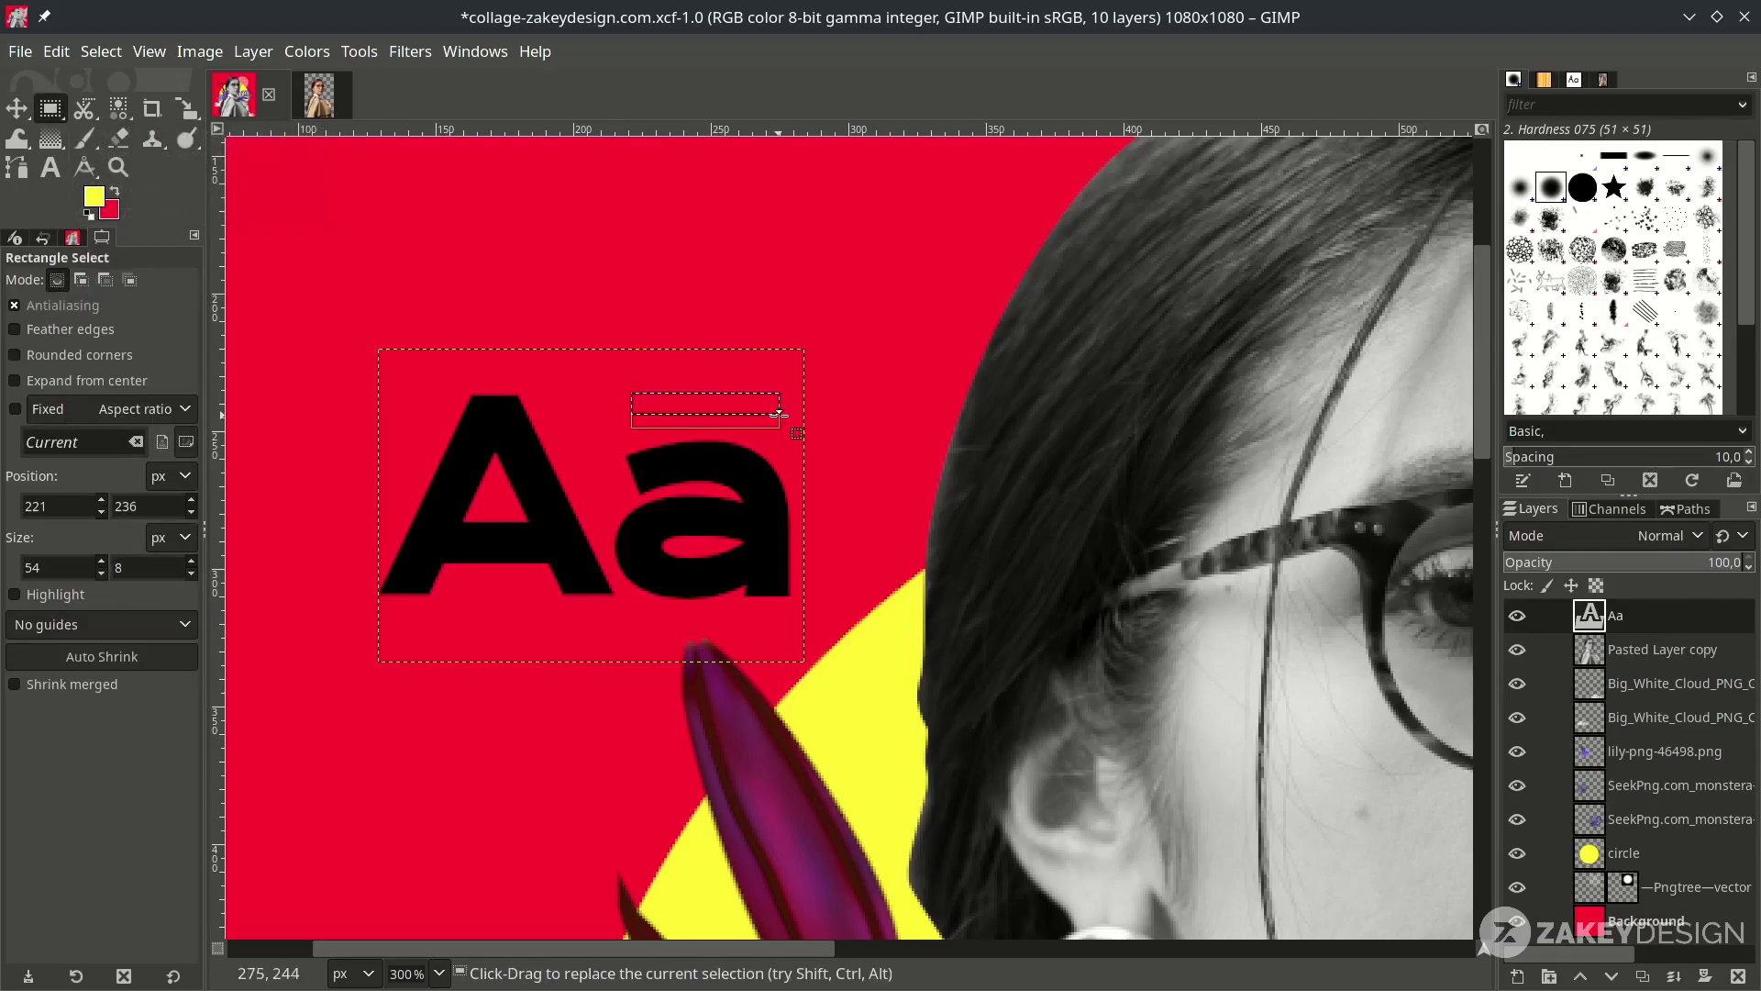
Create a transparent 1080 × 1080 px layer named "rectangle"
click(1517, 978)
text(rect)
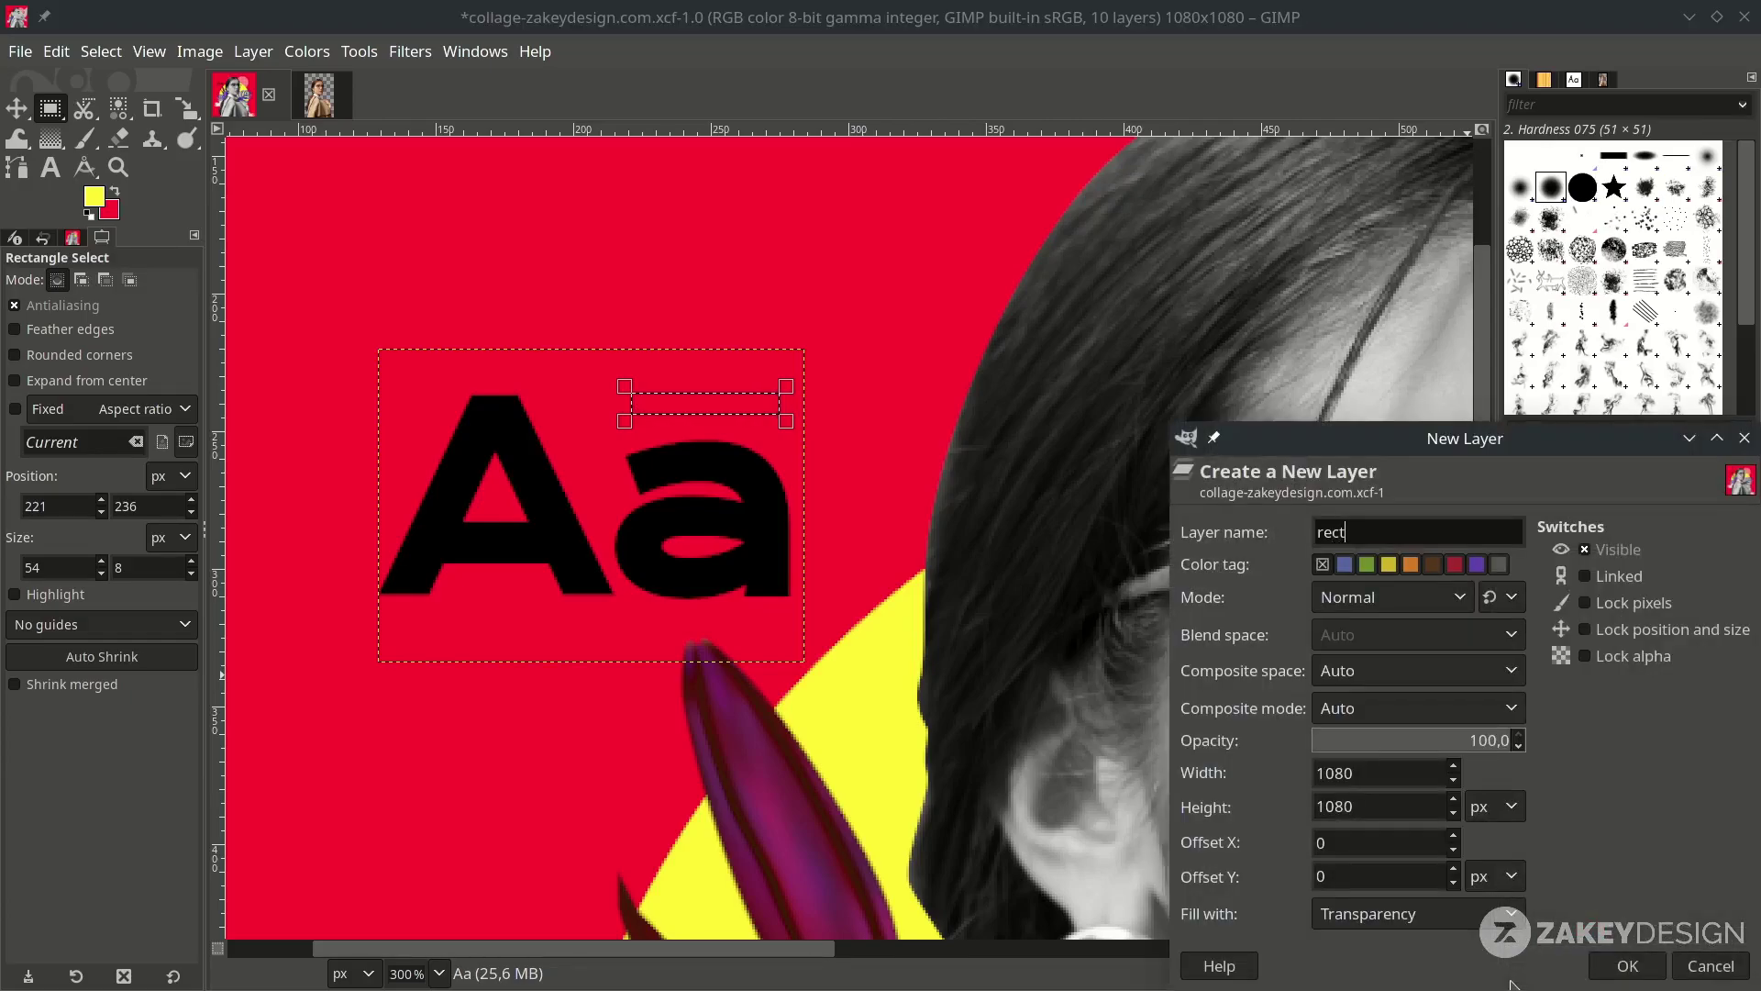
text(angle)
key(Return)
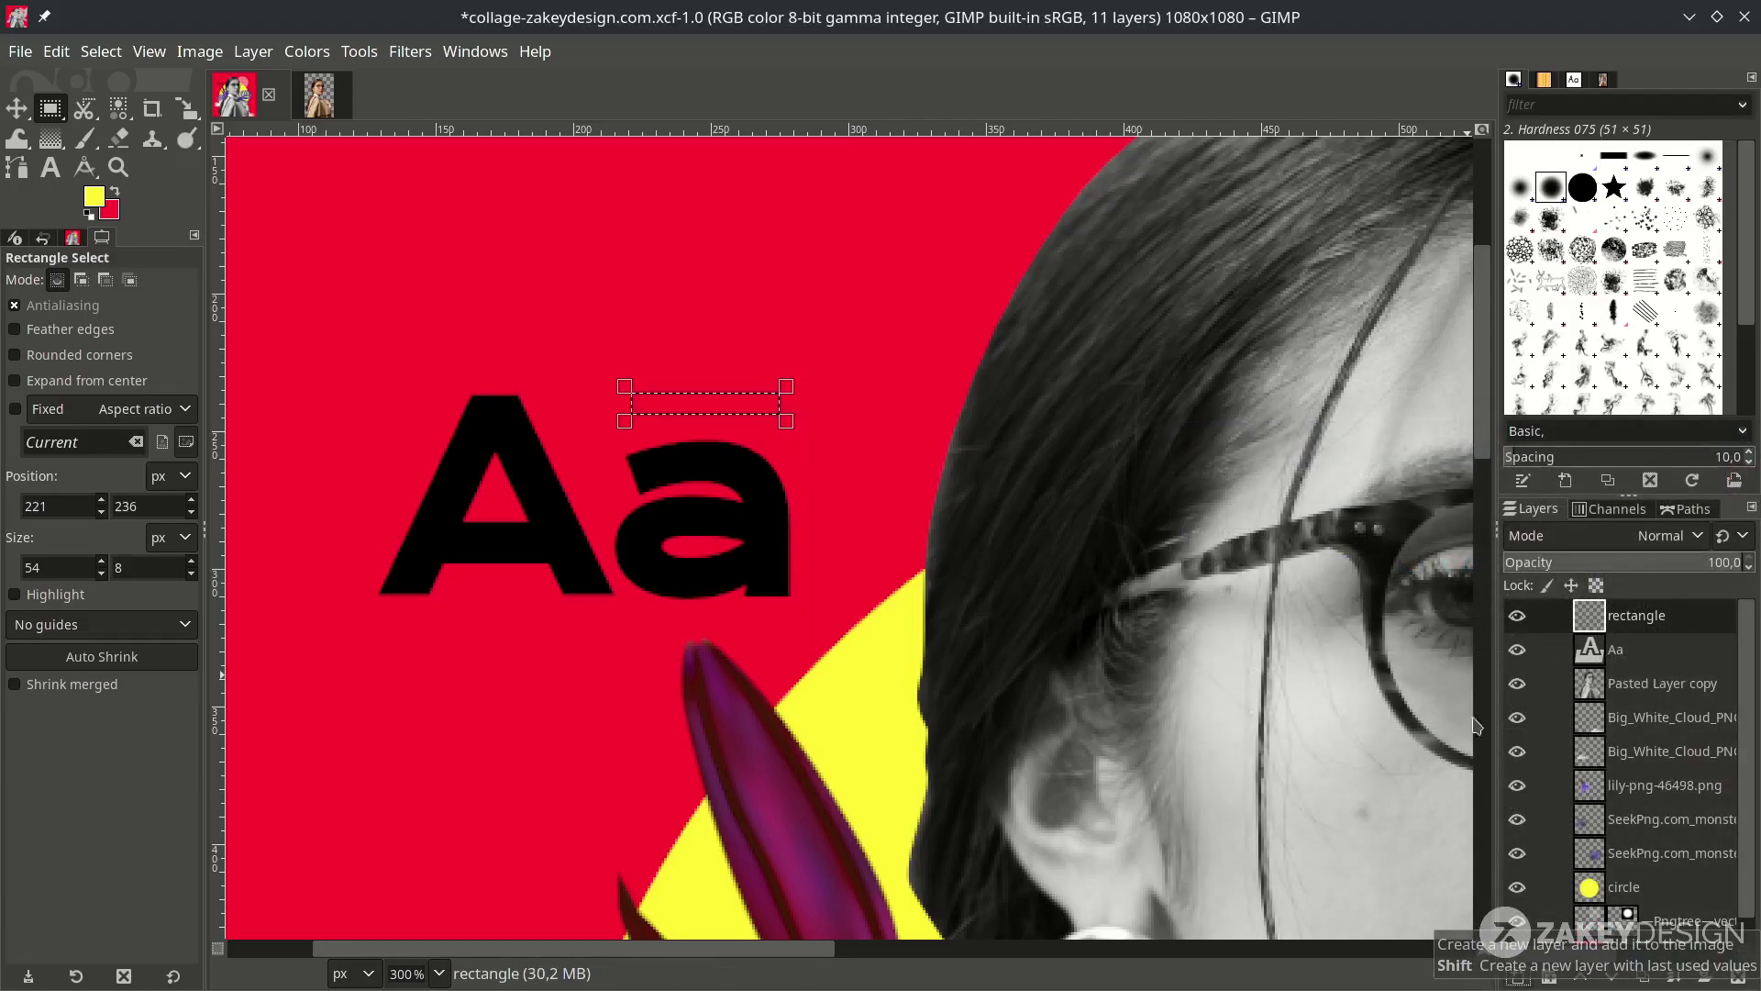
Reset the colours to black and white and fill the rectangular selection with the black foreground colour
click(93, 217)
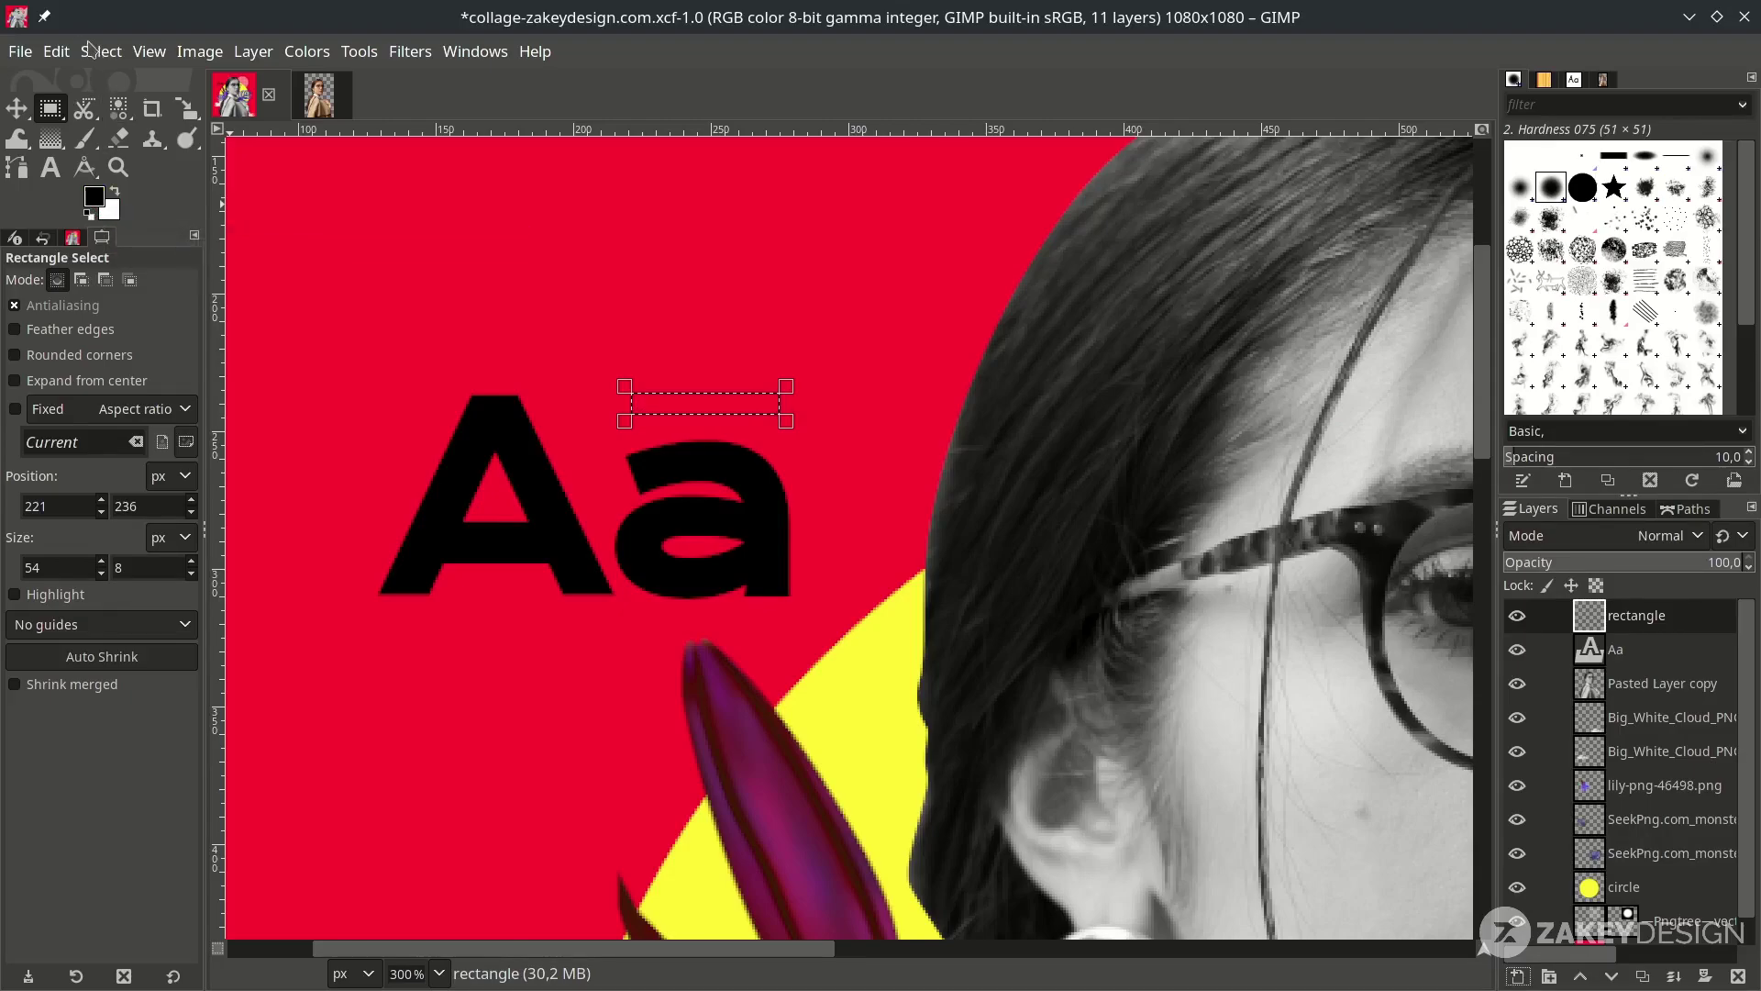
click(57, 50)
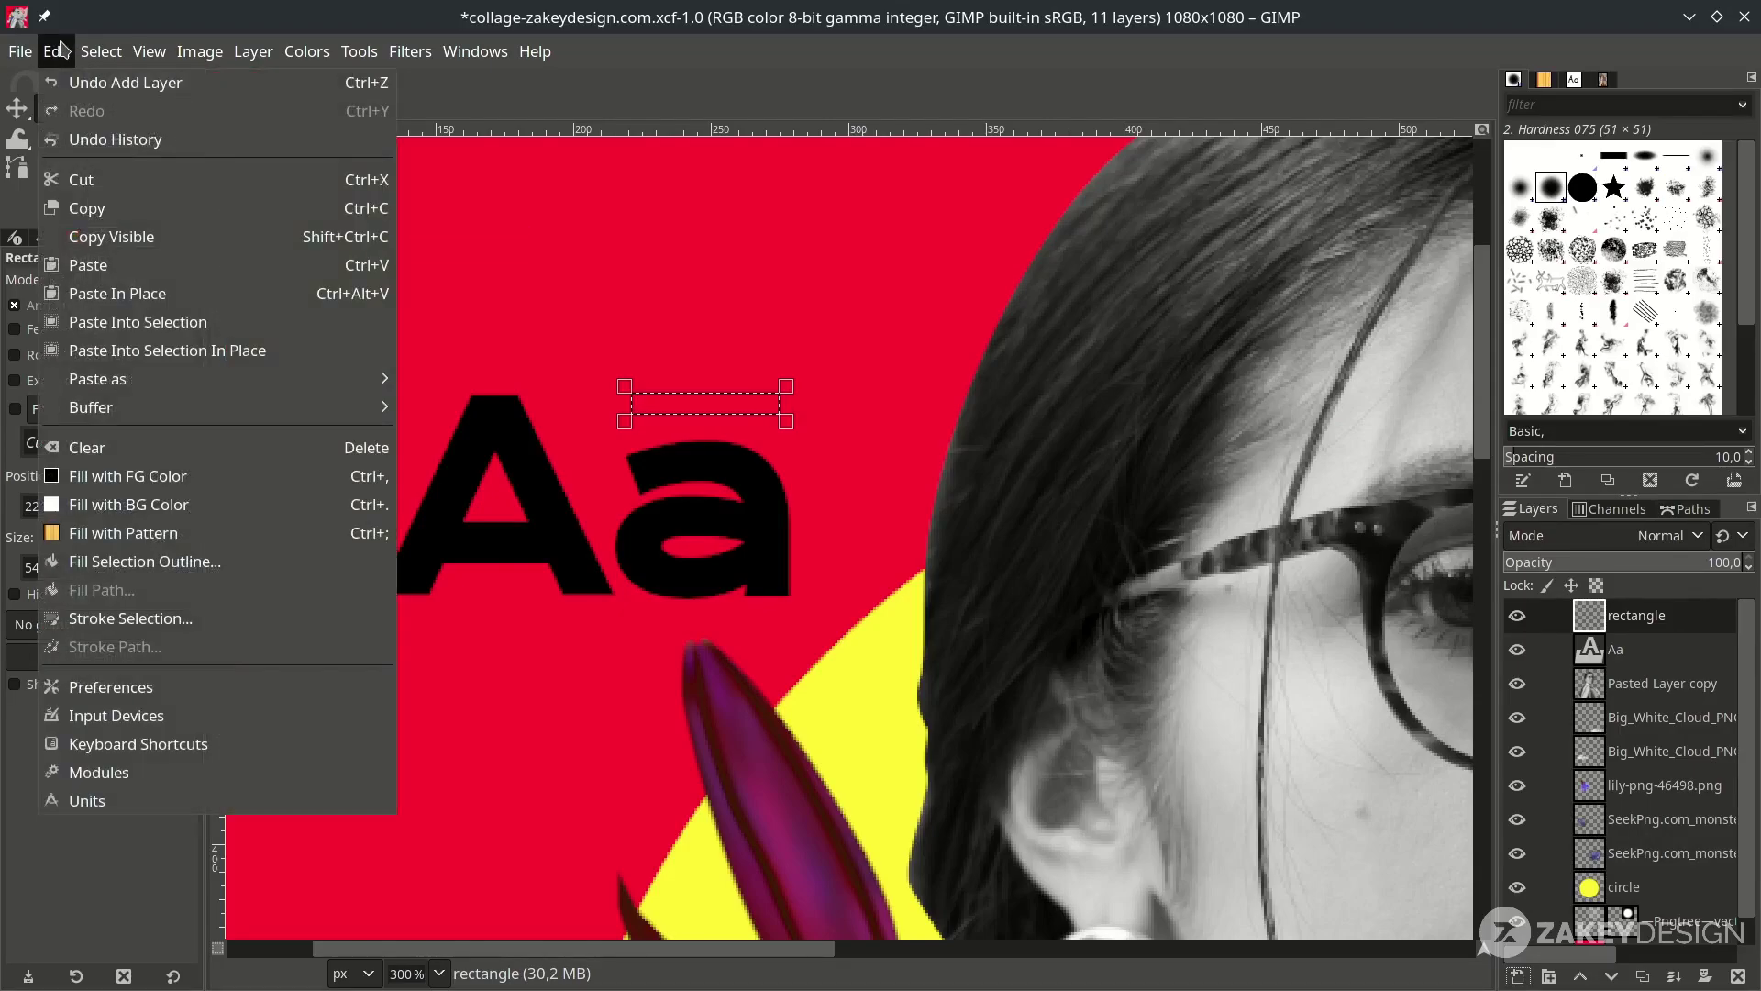
click(272, 476)
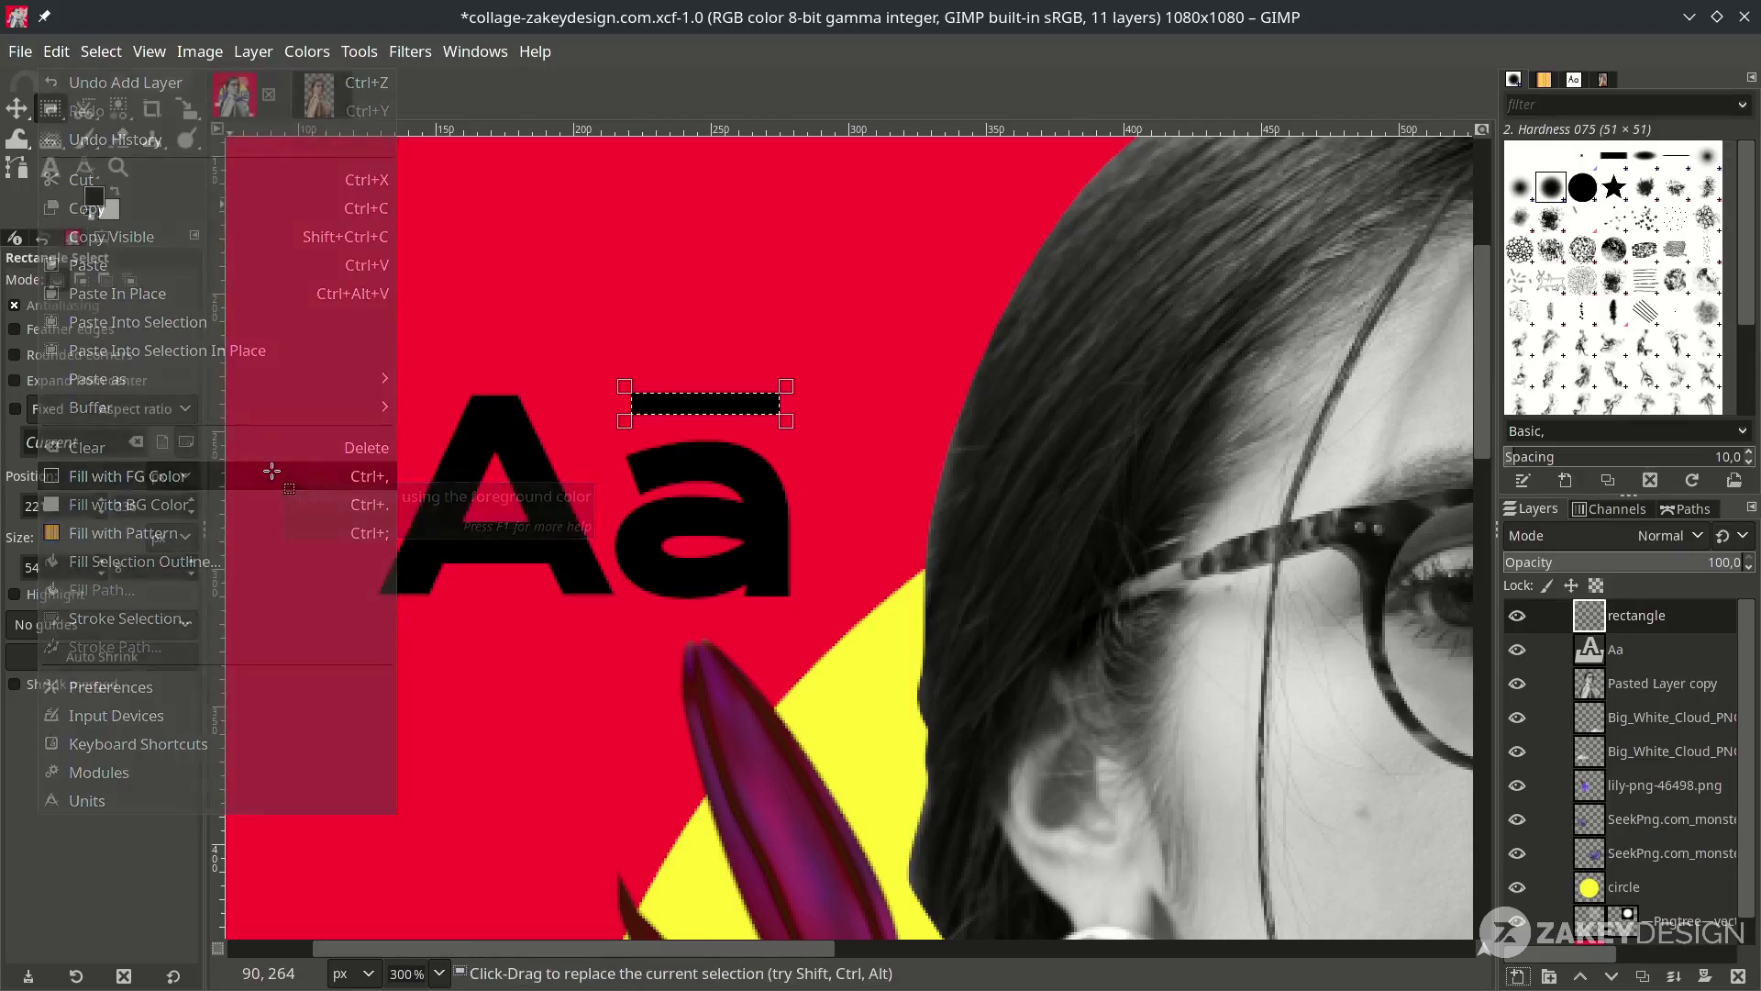
Nudge the black bar slightly left above the lowercase "a" and save the image
key(m)
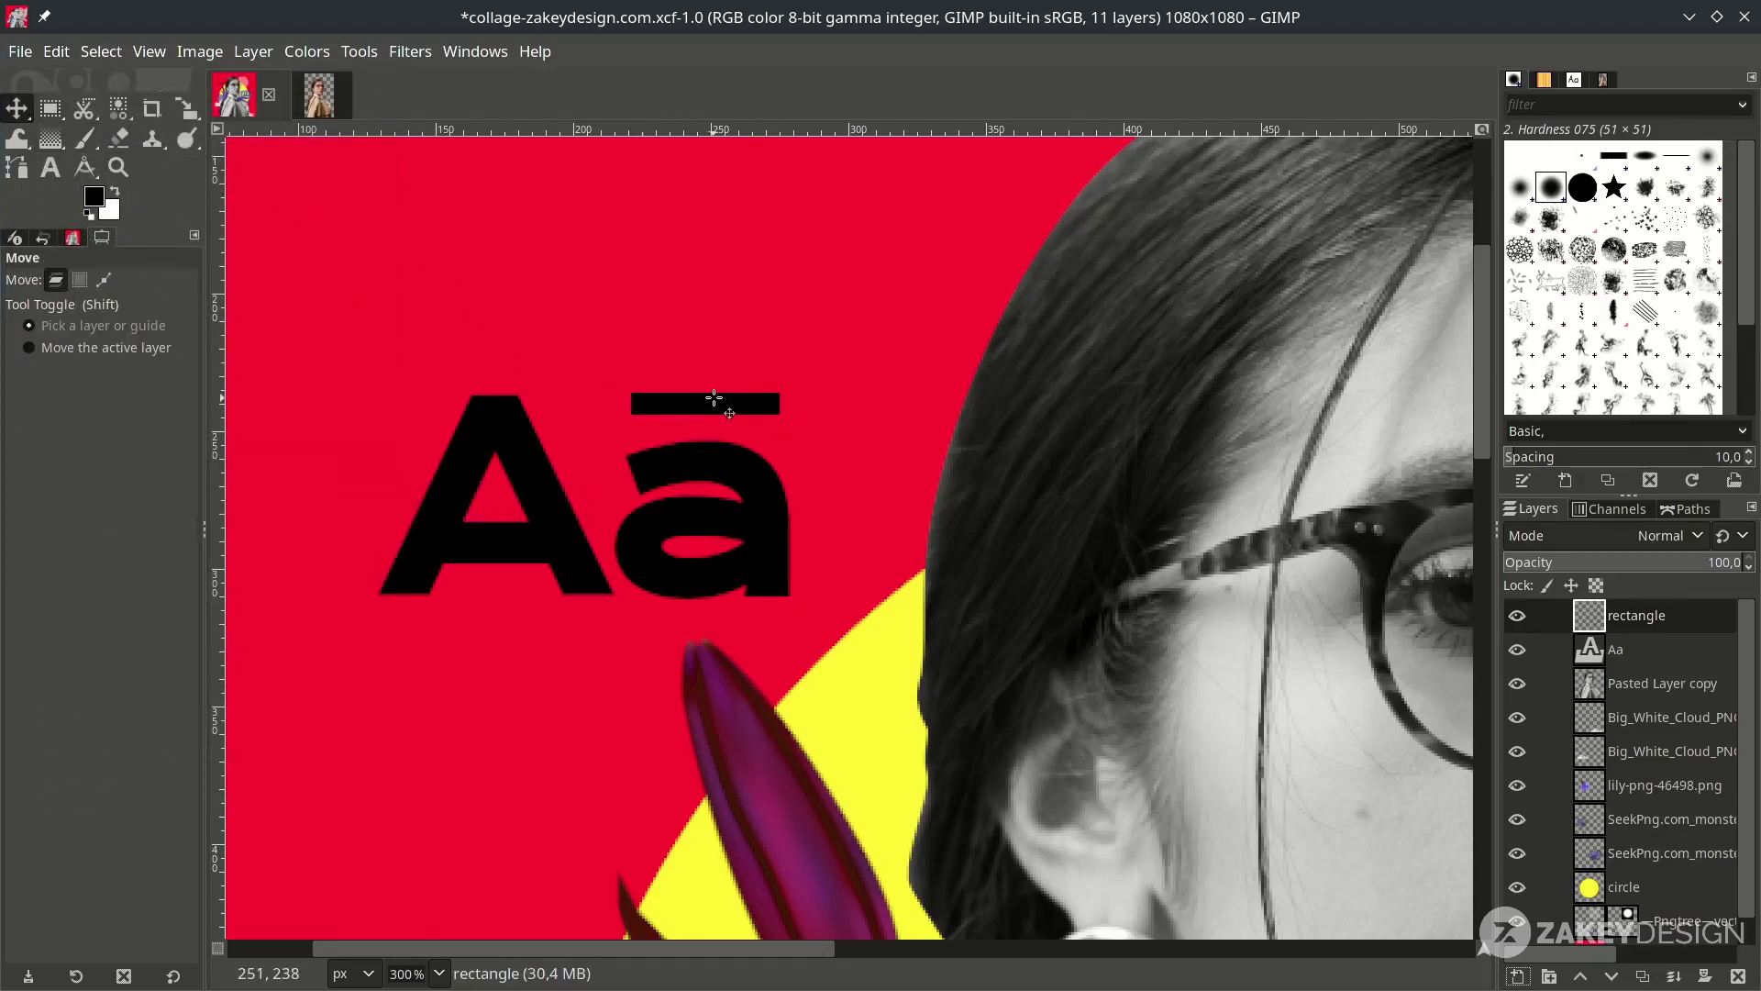
drag(715, 398, 710, 398)
scroll(708, 399, down, 5)
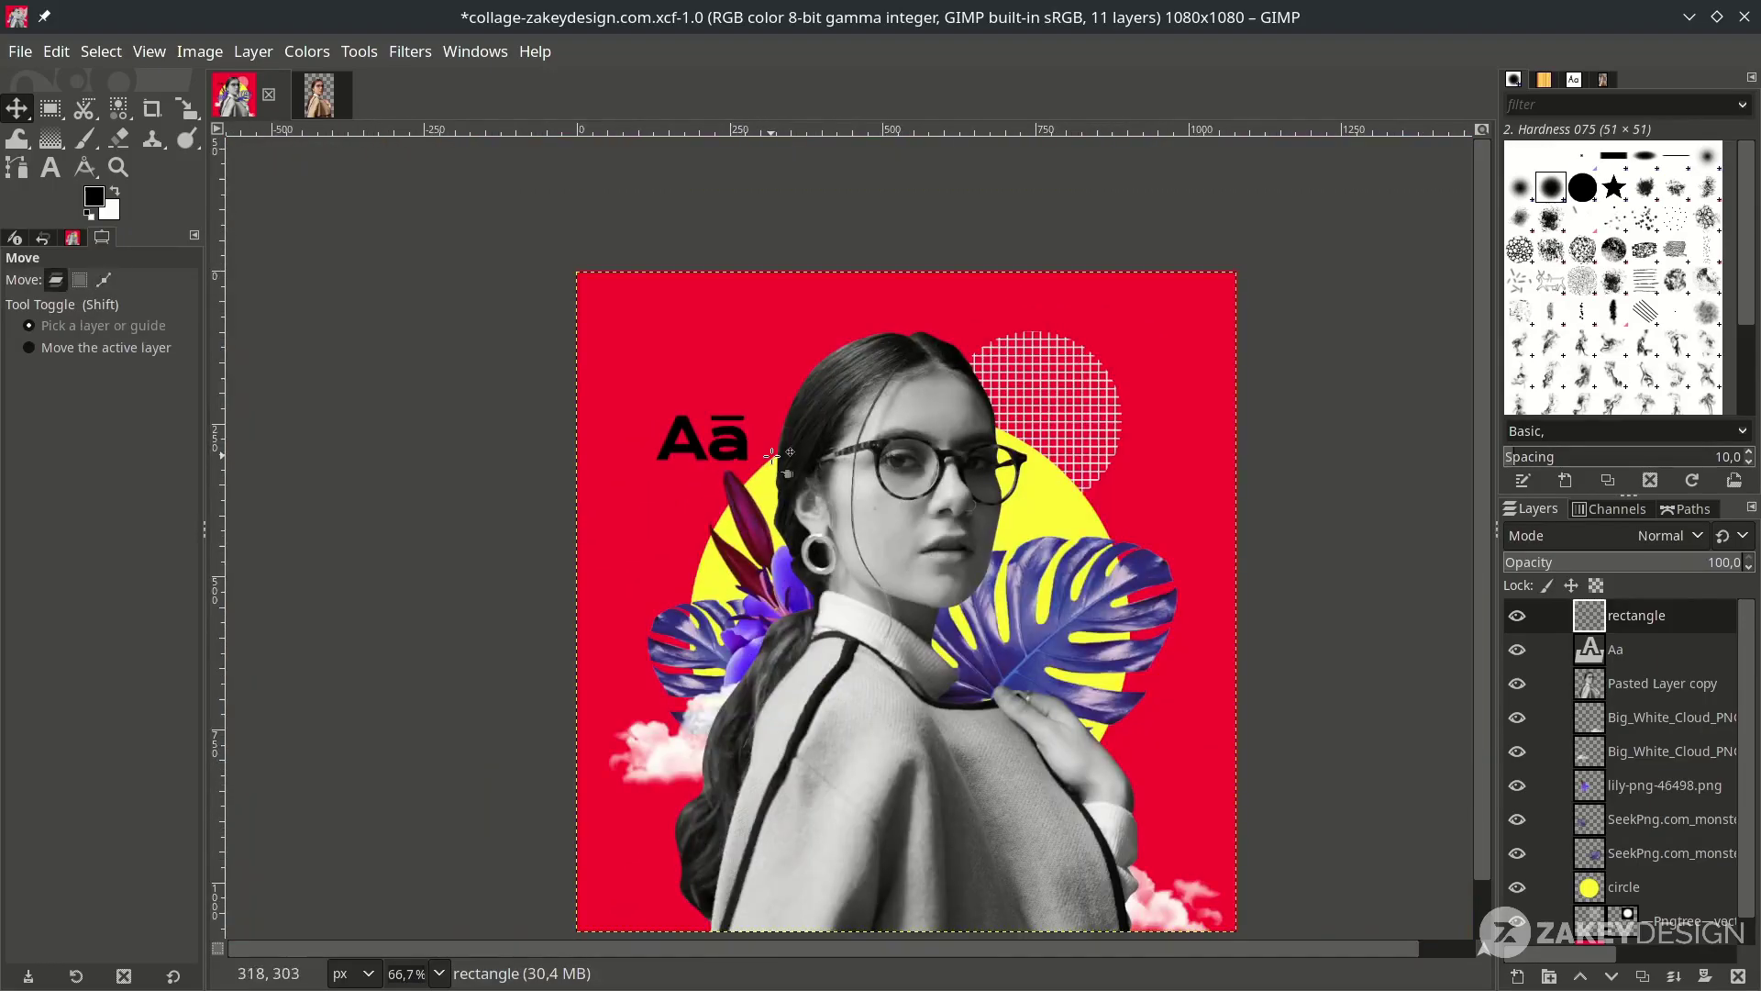
scroll(1041, 689, up, 1)
key(ctrl+s)
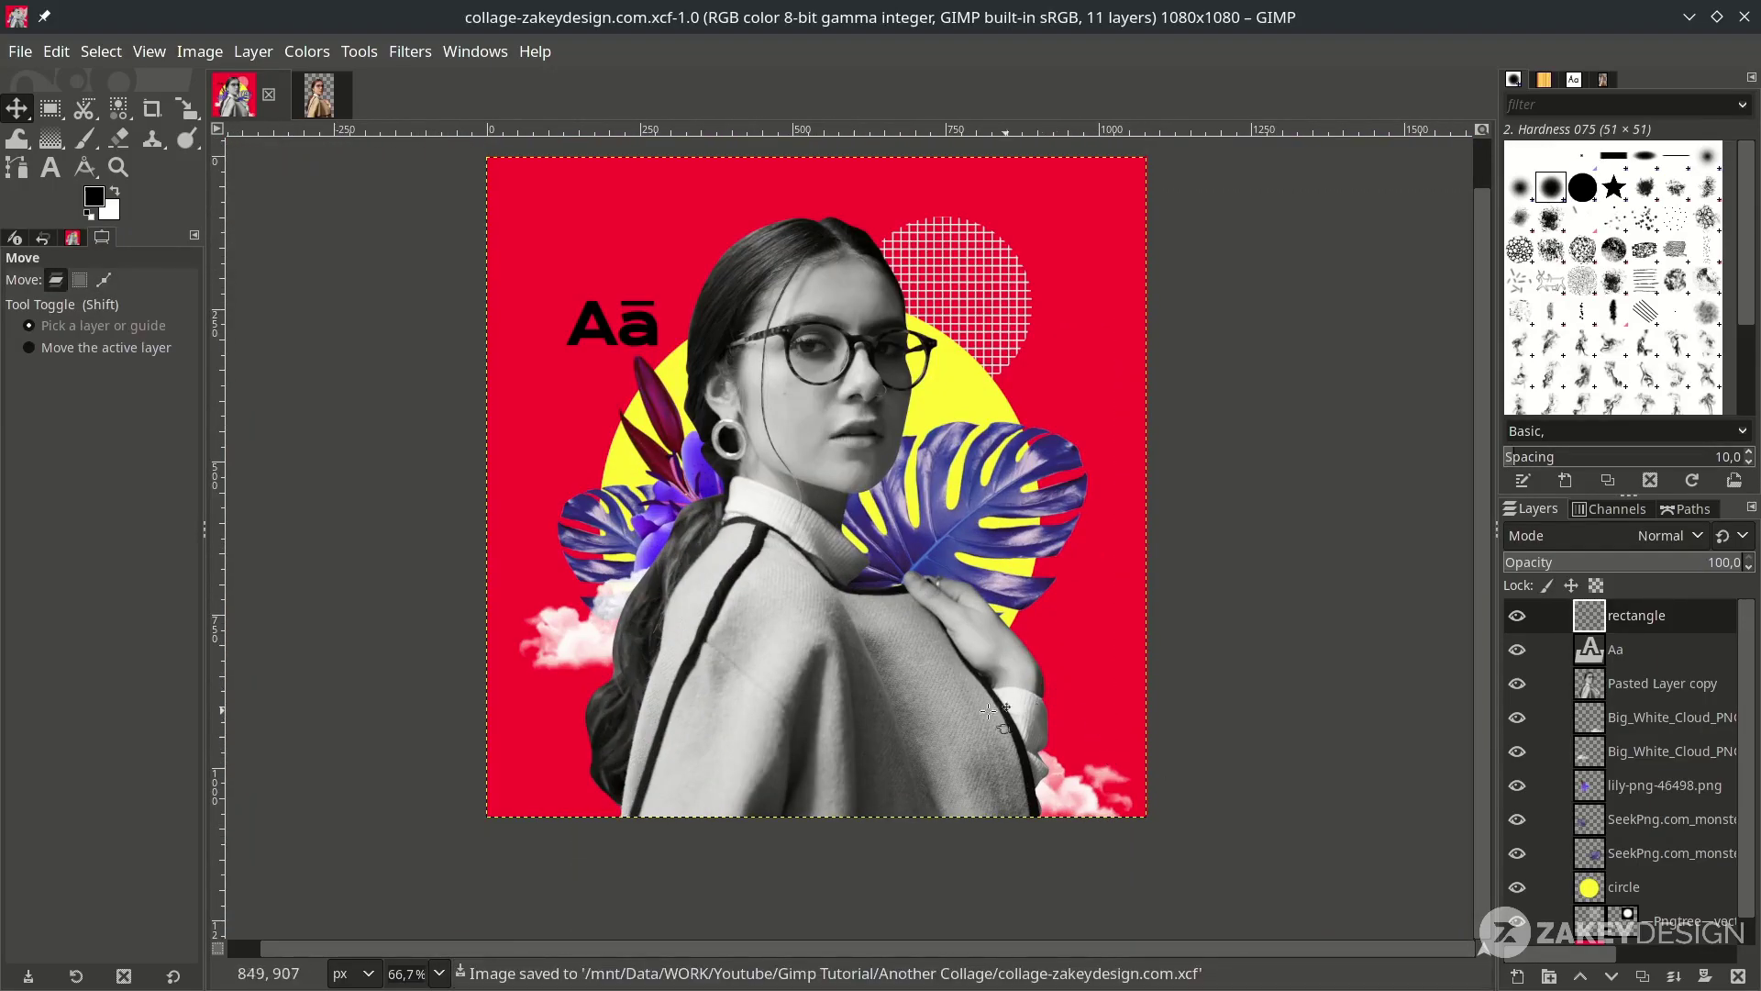
Duplicate the "Aa" text layer and move the copy beside the woman's wrist, above the lower cloud
click(1622, 655)
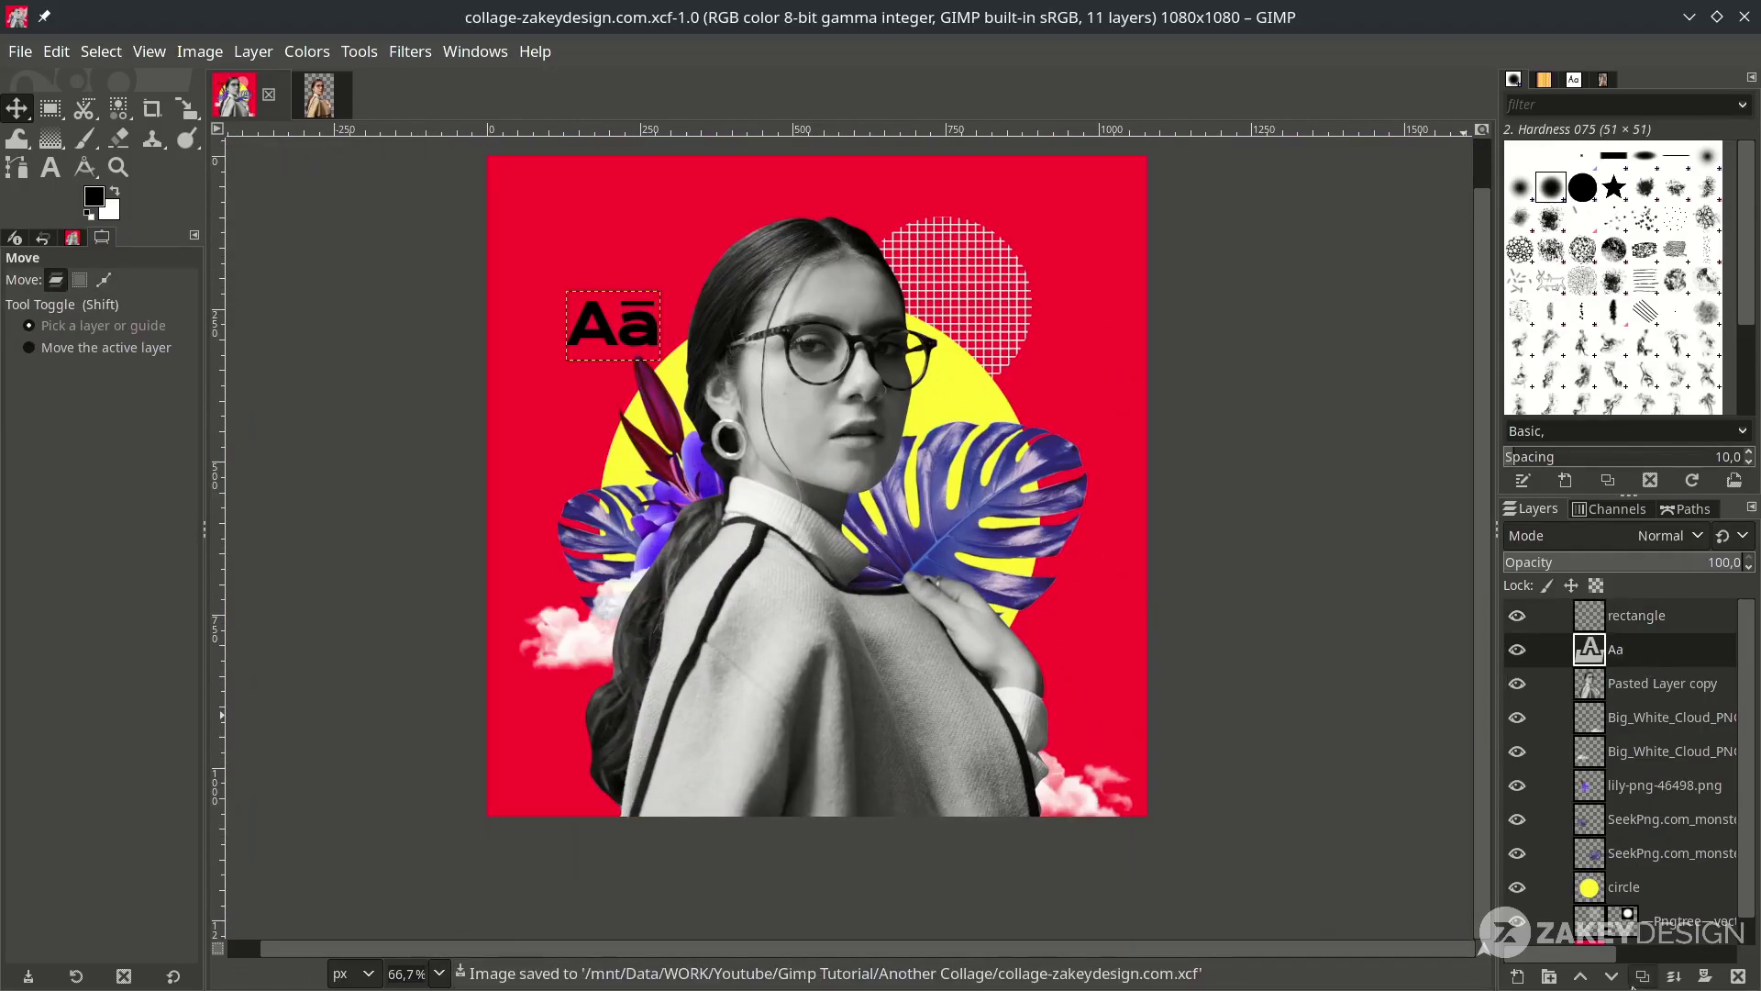
click(1643, 977)
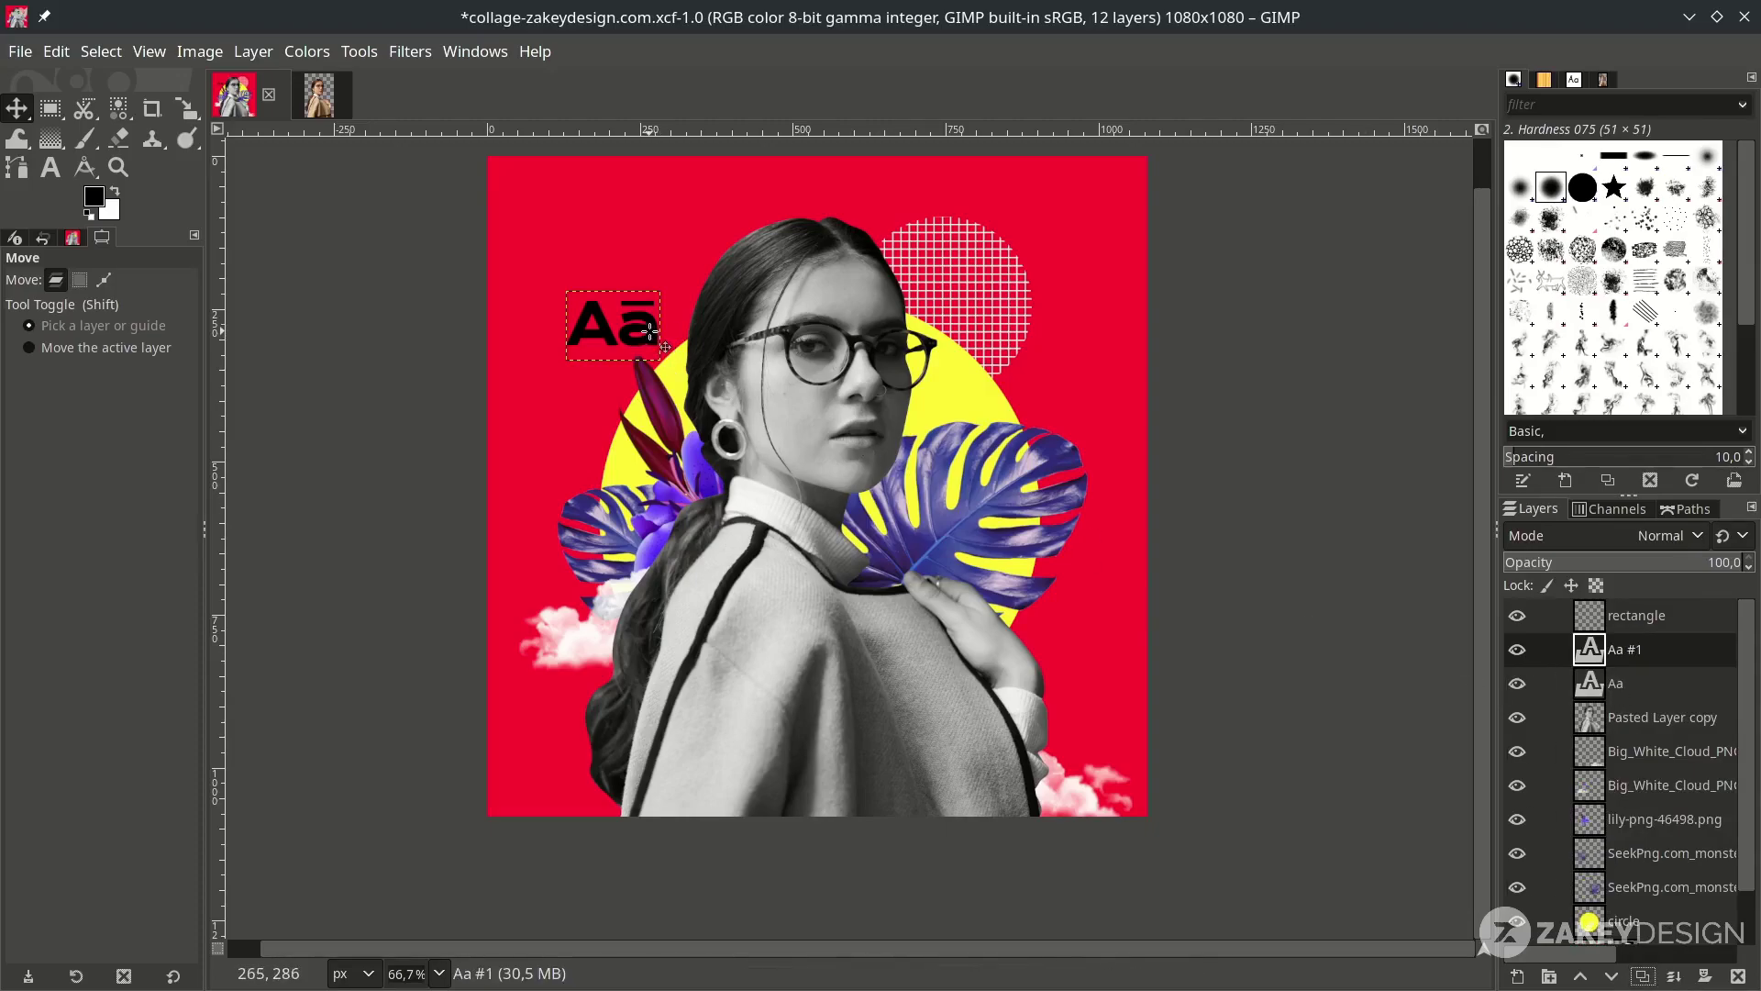
drag(650, 338, 1102, 684)
Replace the copied text beside the wrist with "xxx" and set its letter spacing to 0.0
key(1)
scroll(1094, 710, up, 1)
key(t)
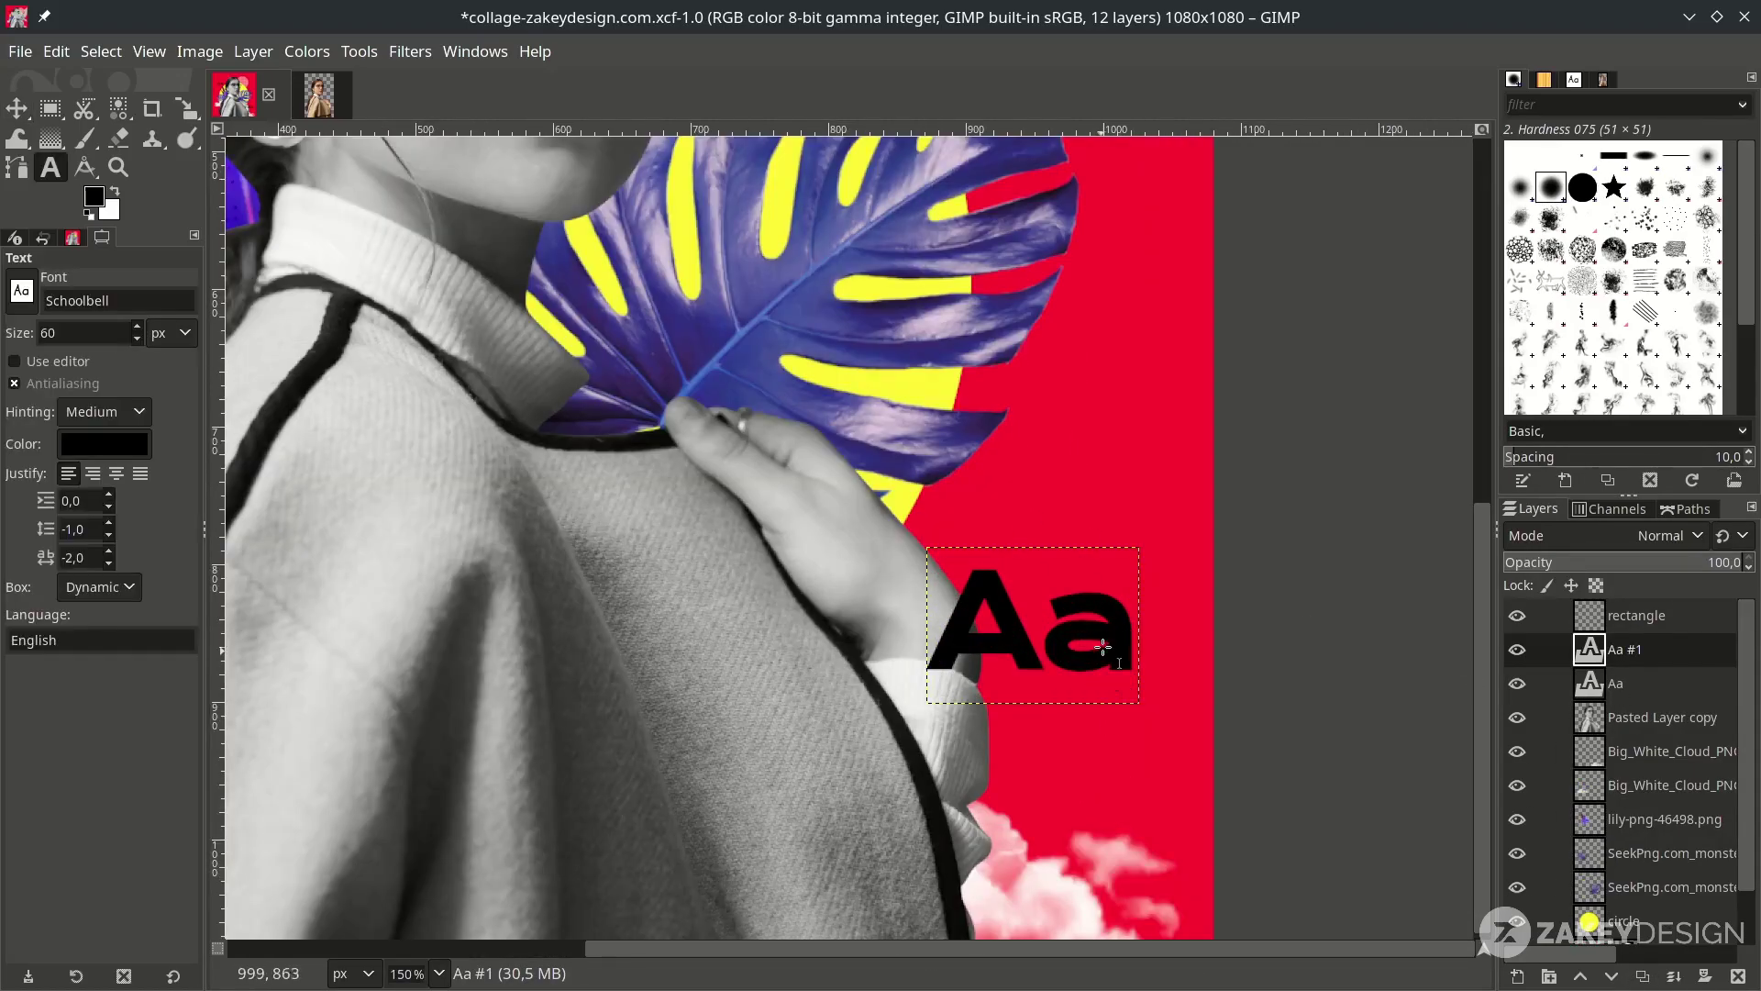
click(1105, 637)
key(BackSpace)
key(BackSpace)
text(xxx)
key(ctrl+a)
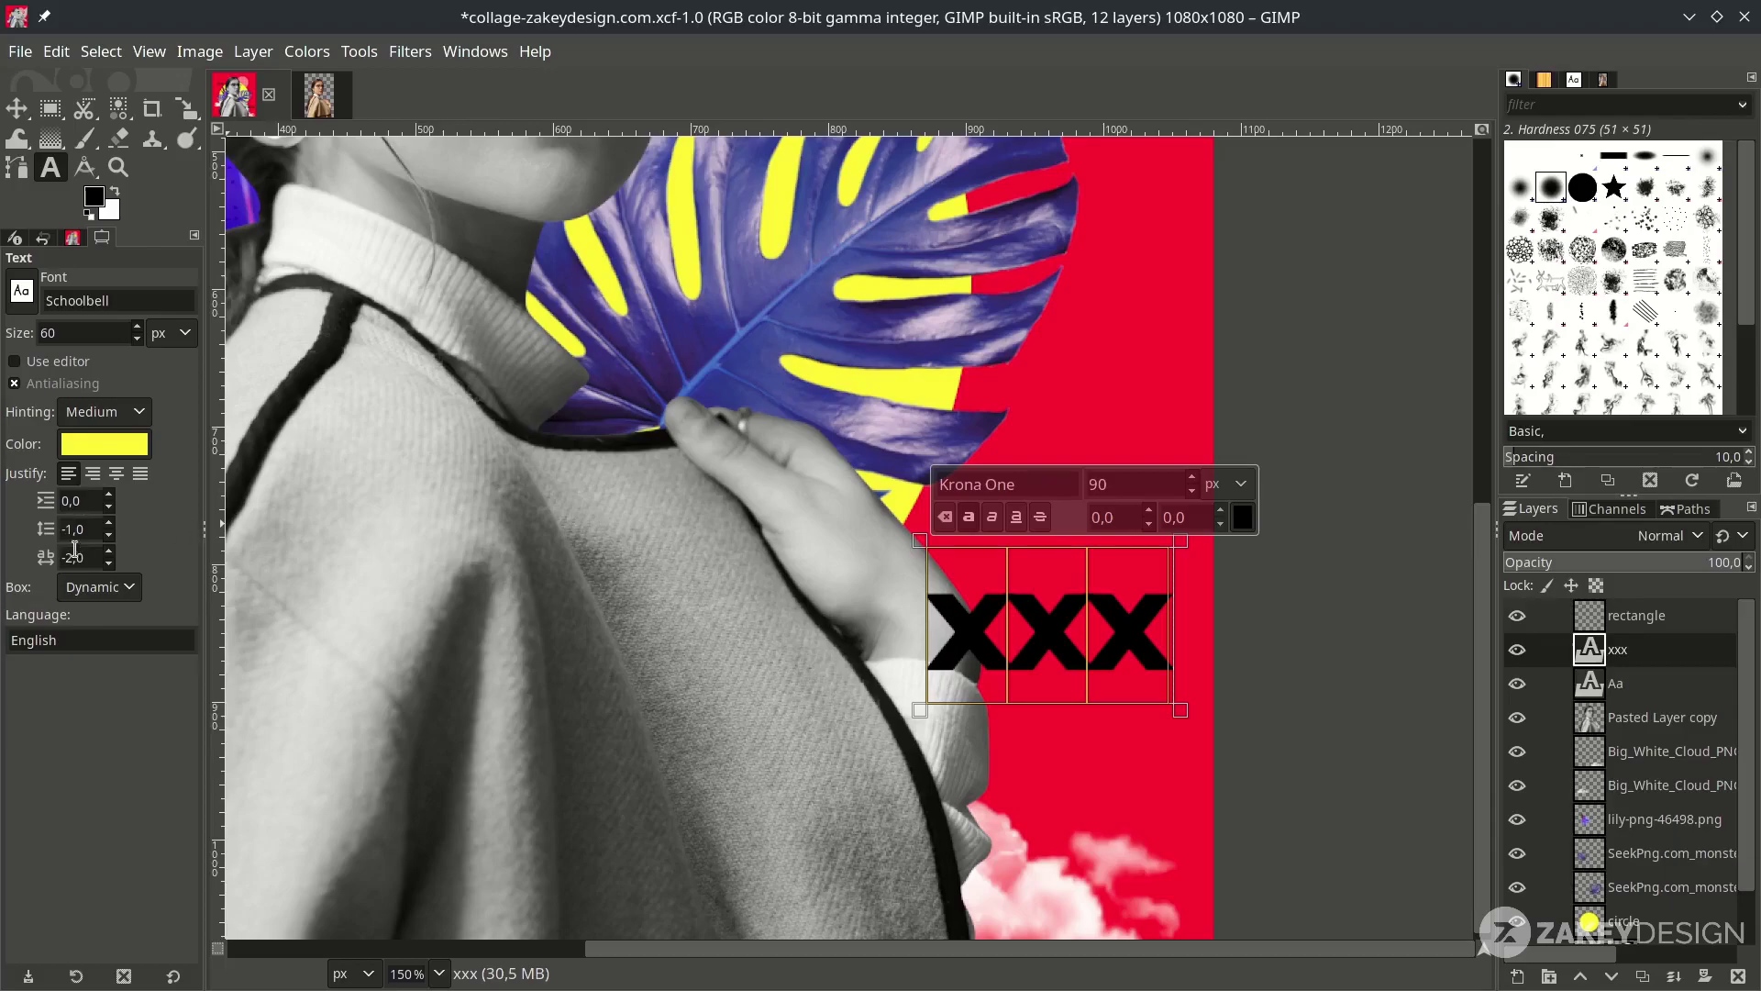
text(0)
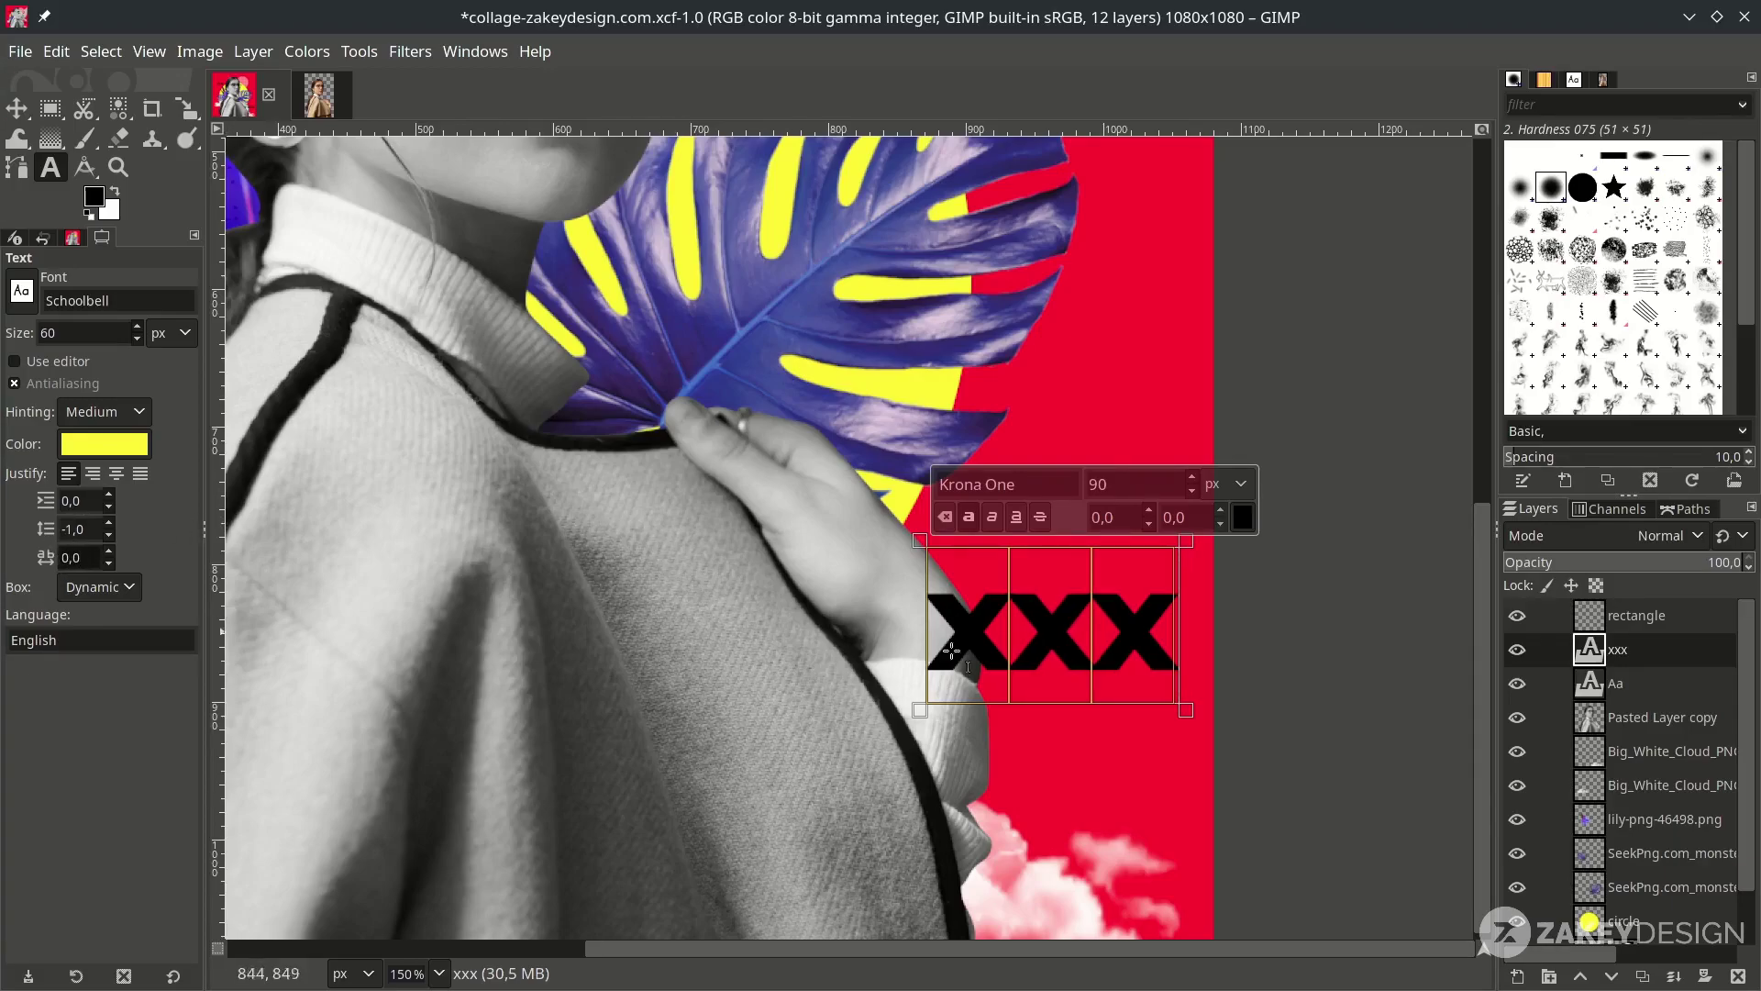
Set the size of the "xxx" text to 30 px and move it slightly right and down, clear of the hand
double_click(1134, 485)
text(3)
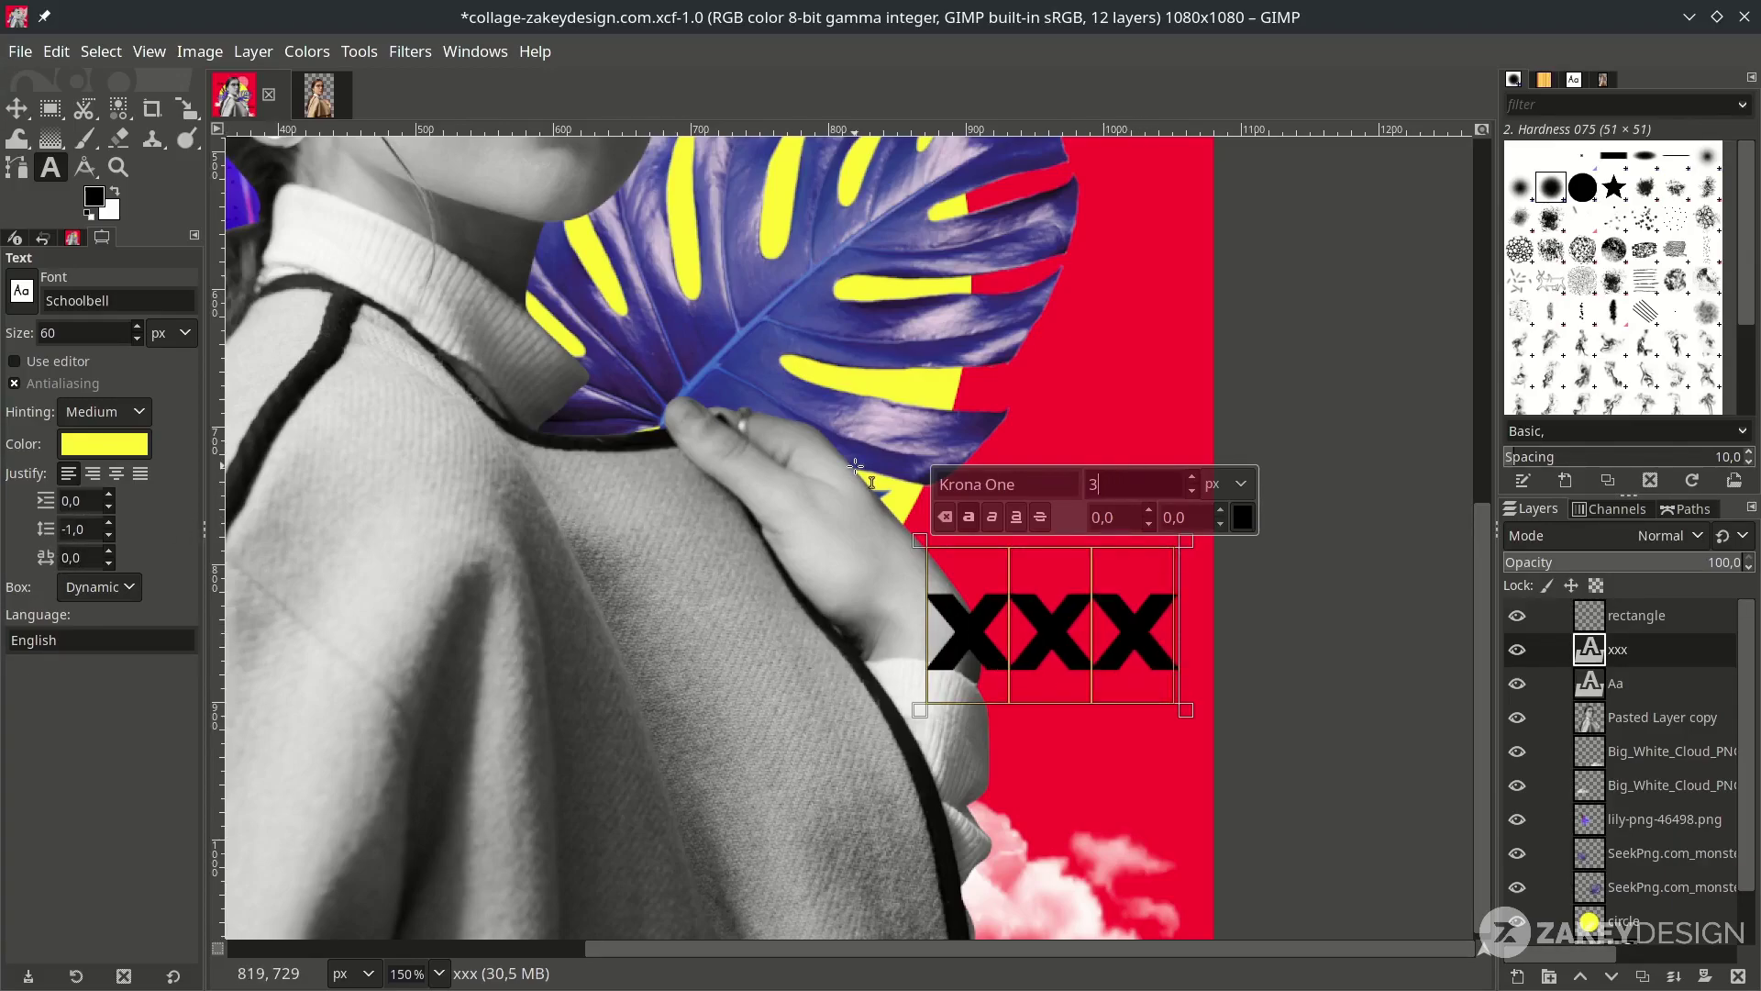
text(0)
click(17, 108)
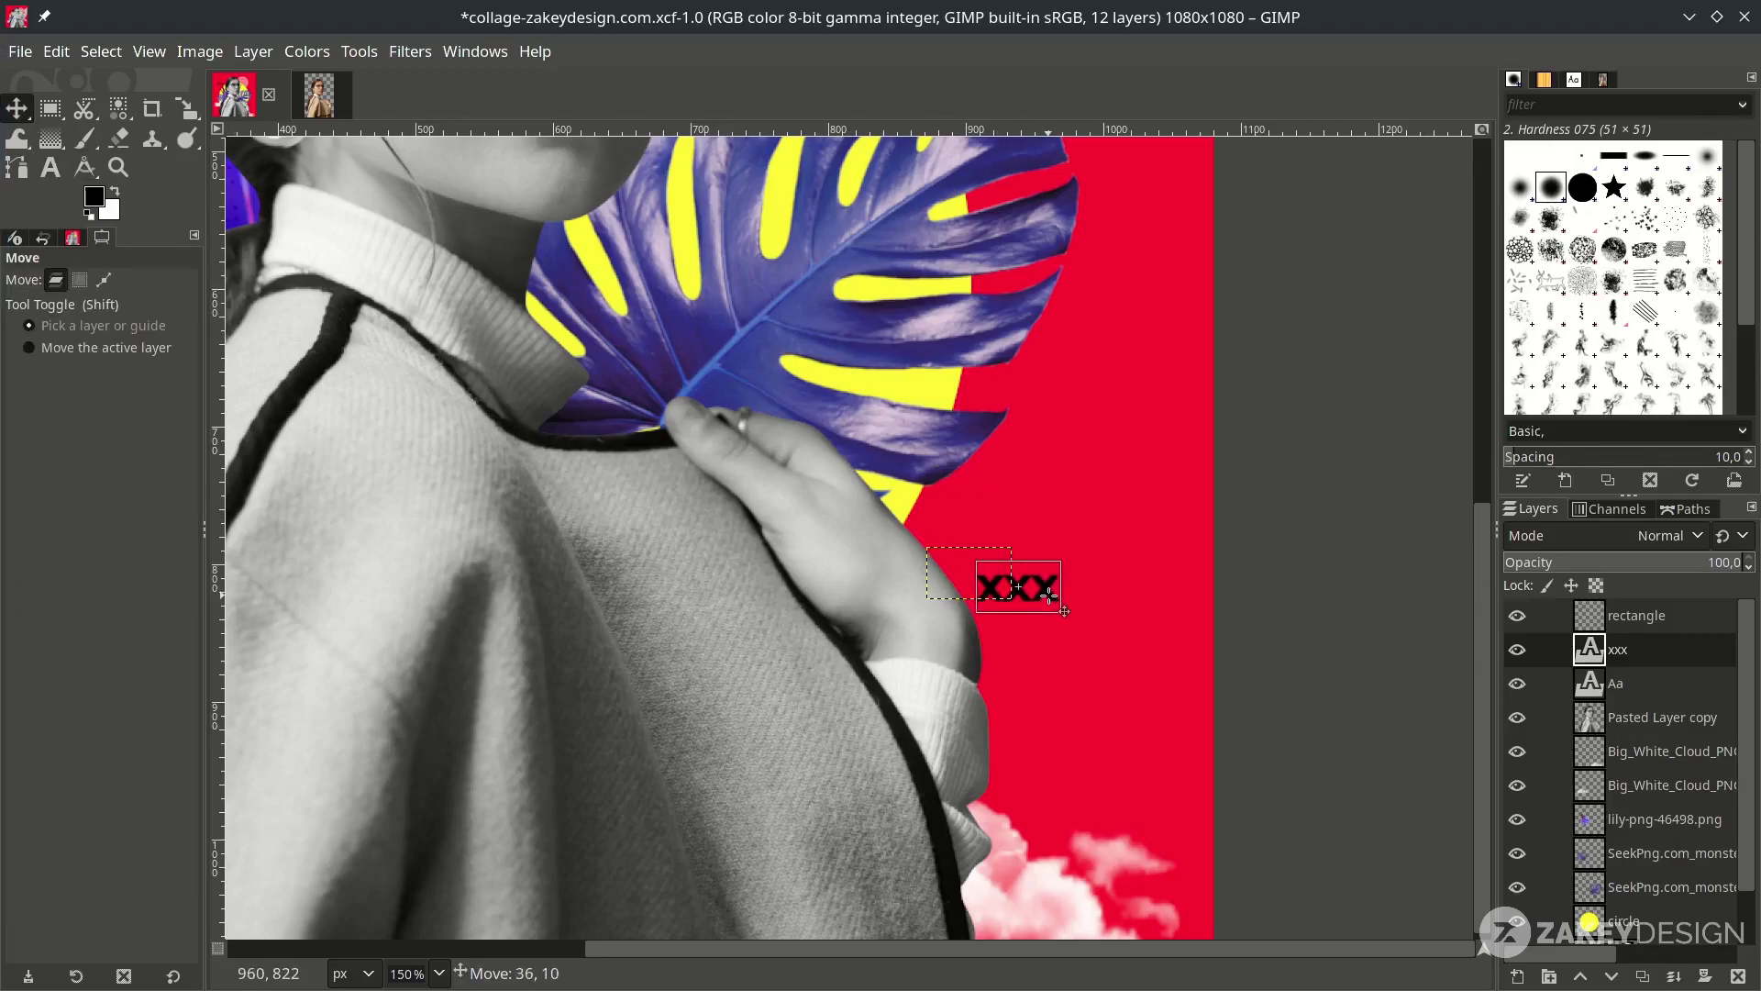
scroll(1088, 704, down, 2)
Duplicate the "Aa" text layer again and move the copy down onto the woman's sweater
click(1624, 686)
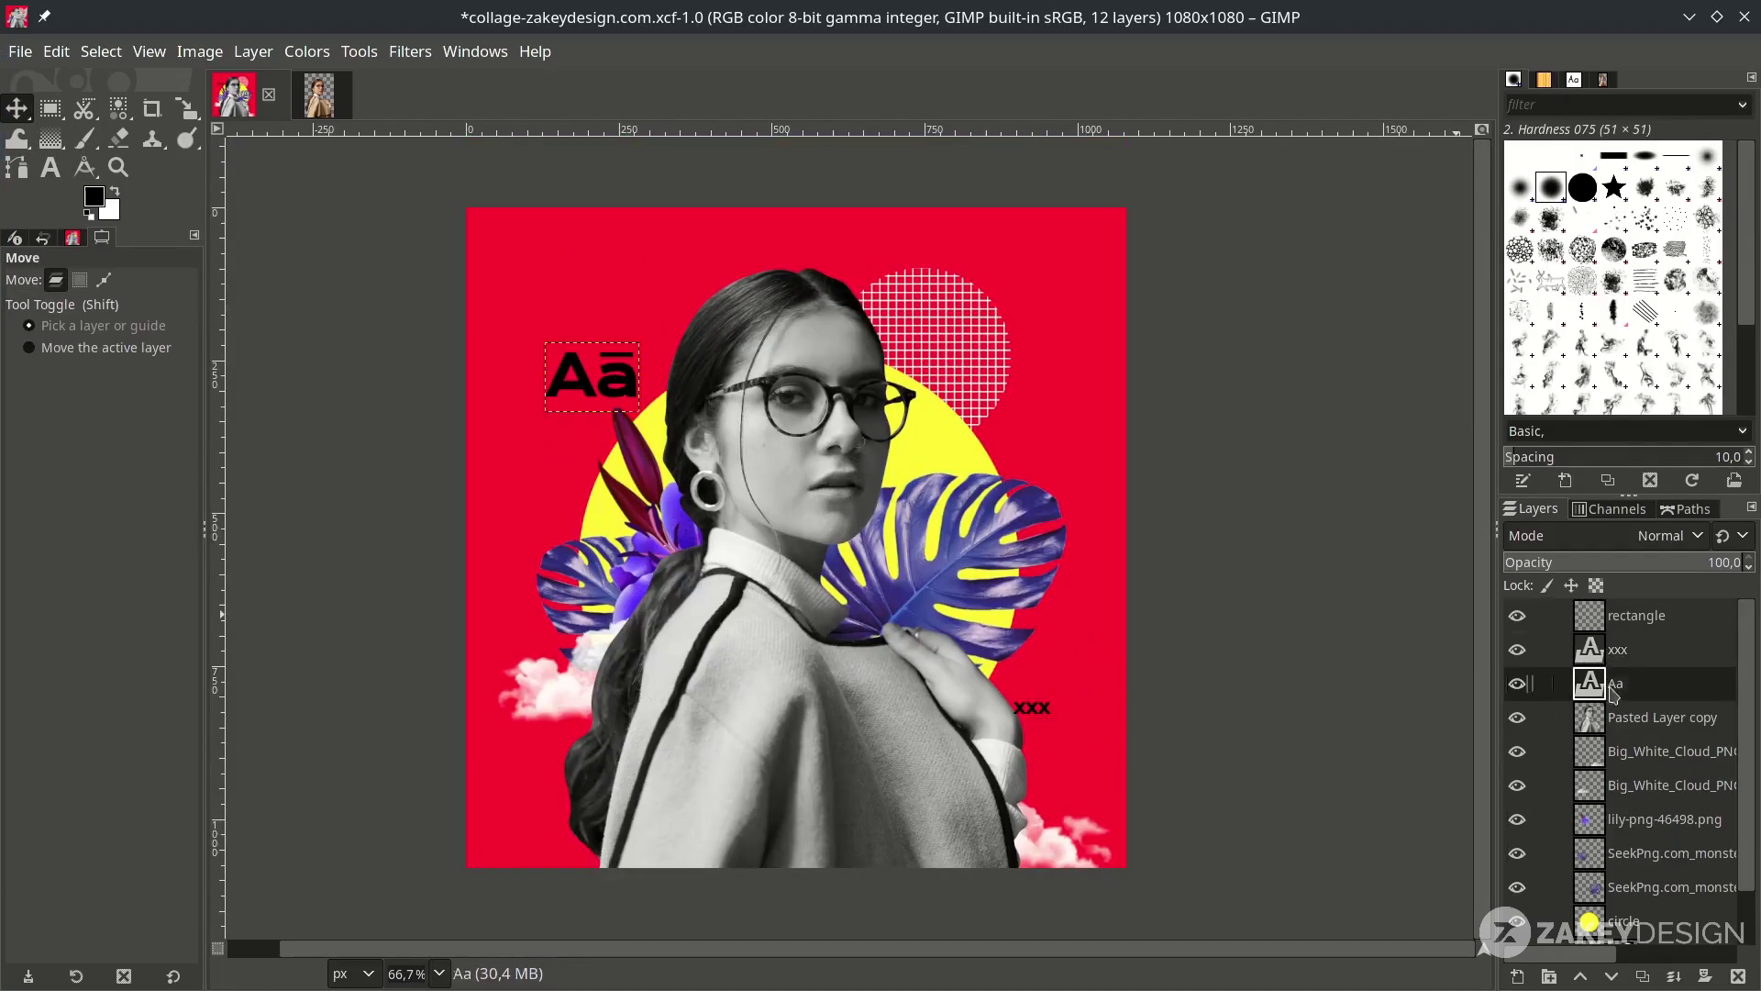
click(1642, 975)
drag(631, 386, 766, 777)
Replace the copied text on the sweater with "COLLAGE"
key(t)
click(768, 774)
key(BackSpace)
key(BackSpace)
text(COLLAGE)
Set the size of the "COLLAGE" text to 130 px
key(ctrl+a)
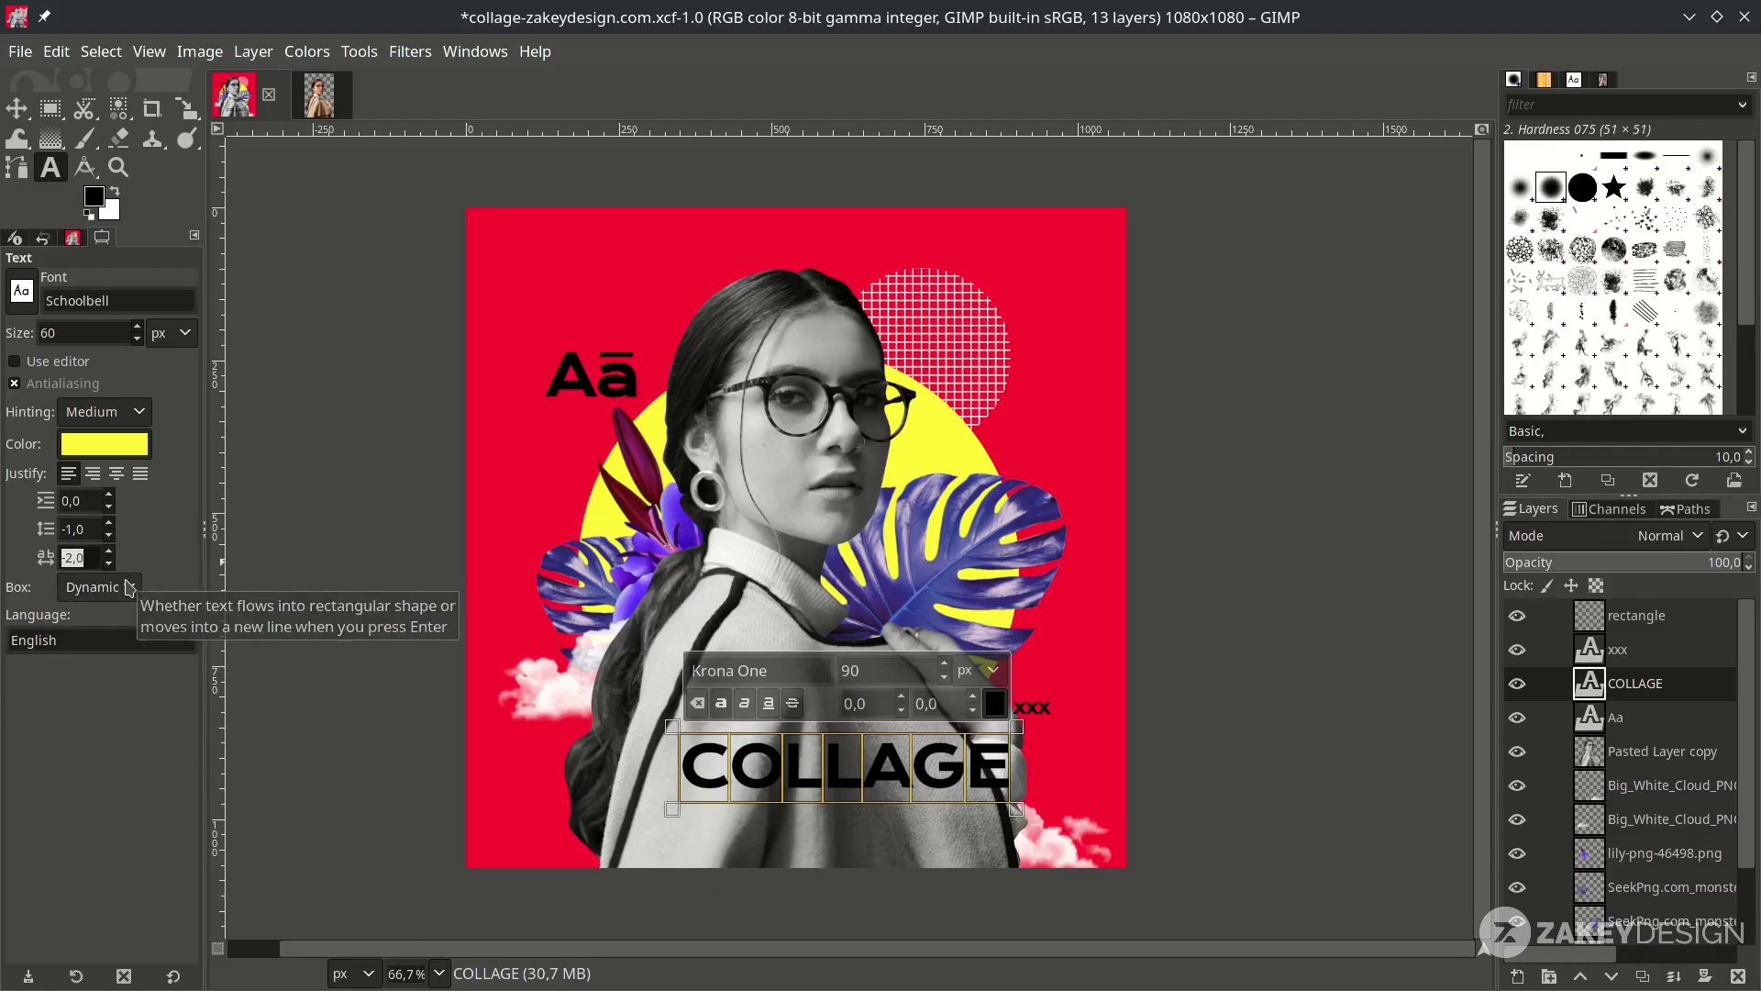
double_click(850, 671)
text(130)
key(Return)
key(Escape)
key(m)
Select the whole "COLLAGE" text and set its size to 150 px
key(t)
double_click(906, 761)
drag(1020, 773, 813, 773)
double_click(755, 655)
text(150m)
Position "COLLAGE" across the lower part of the image and place "xxx" just above its final "E"
scroll(1006, 733, up, 1)
click(1046, 695)
drag(1043, 771, 1026, 767)
drag(1047, 695, 1056, 689)
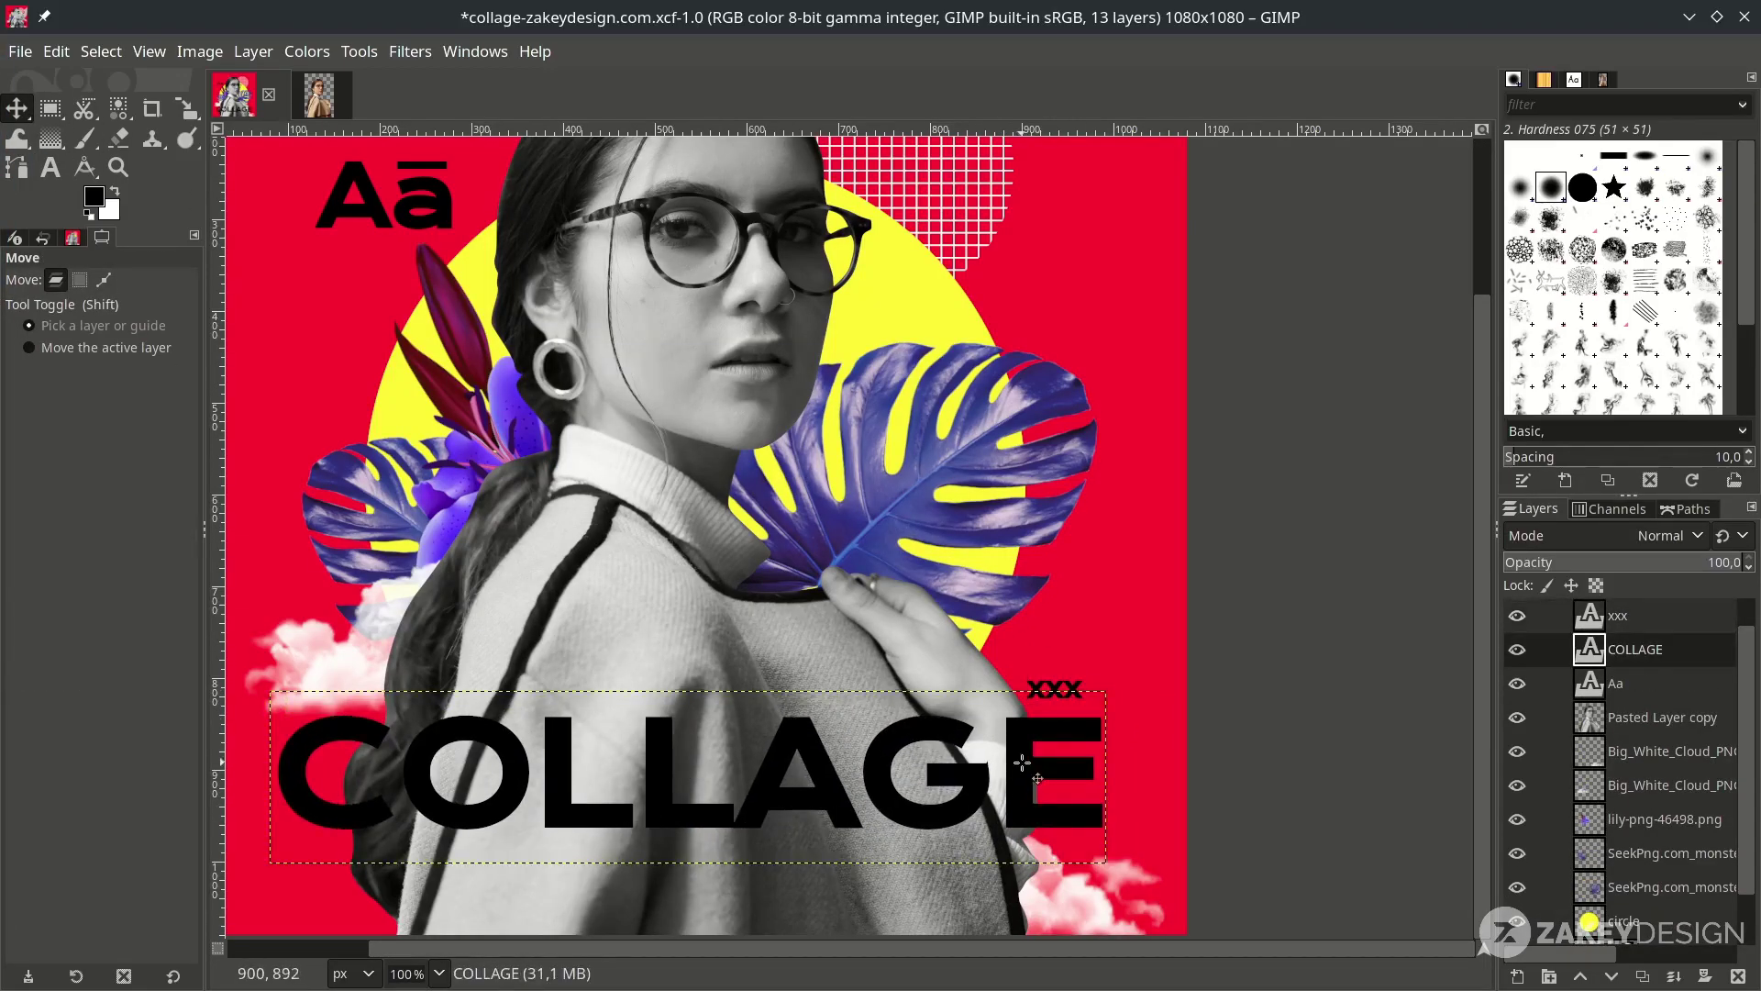
Complete the text below "COLLAGE" as "design" and colour it yellow
scroll(893, 716, down, 1)
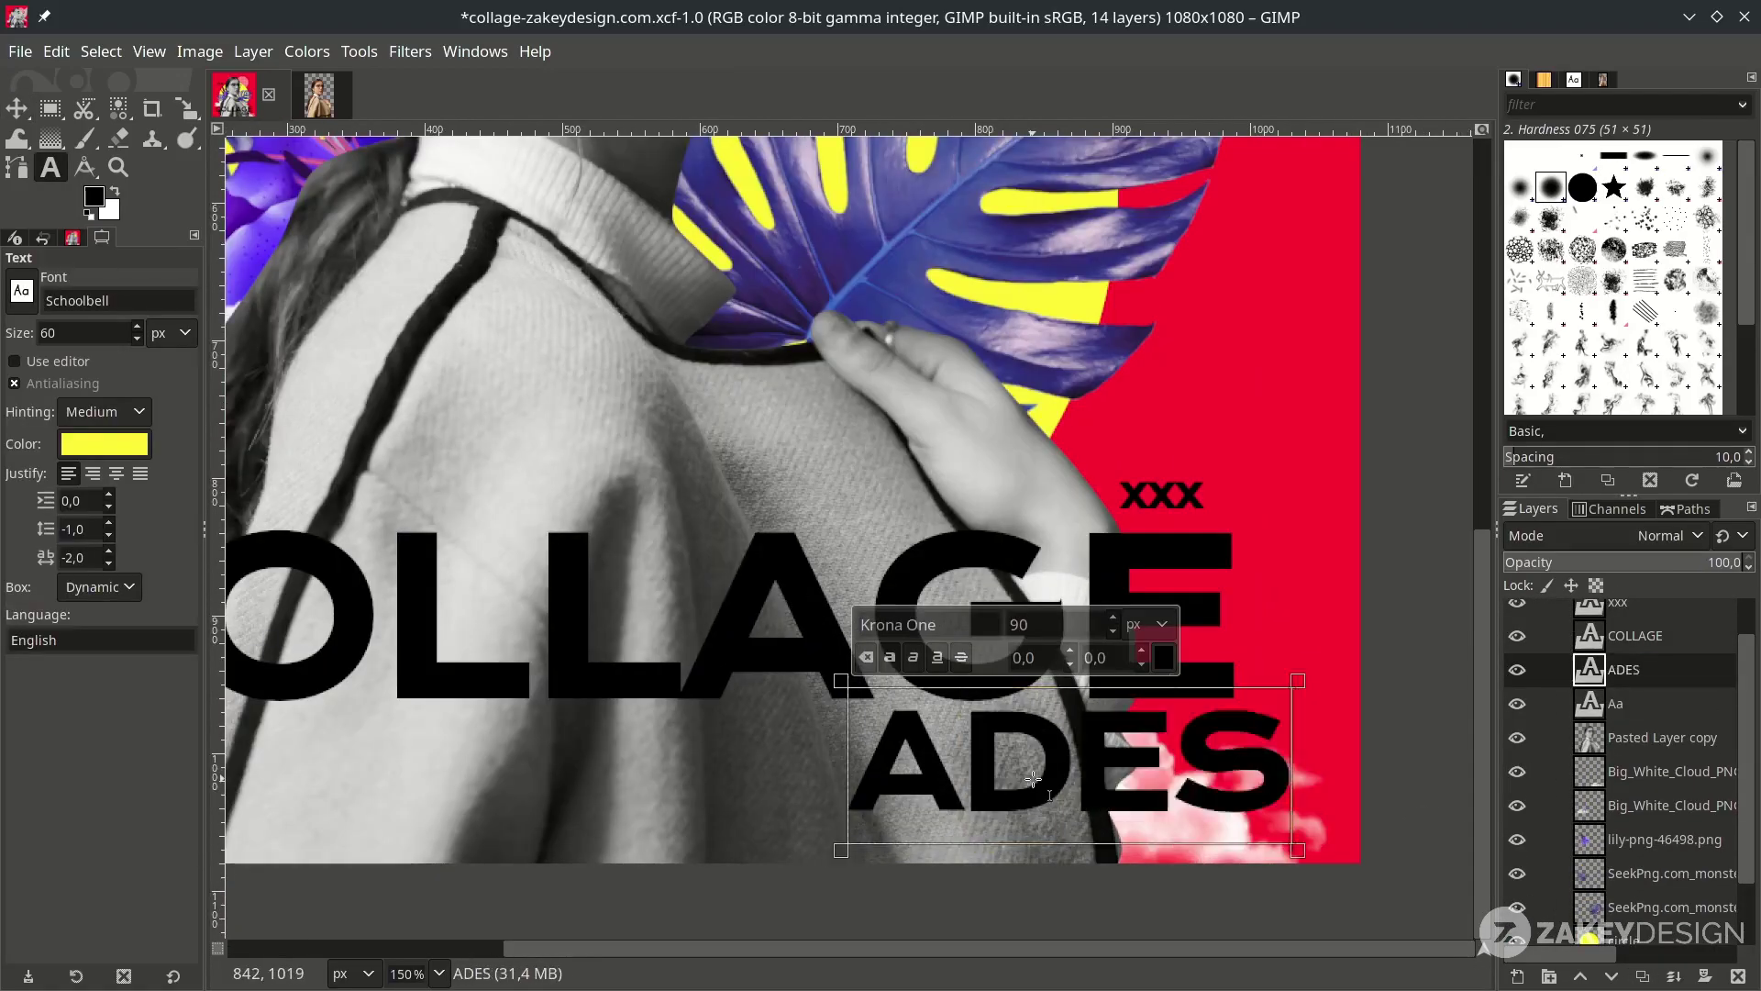
text(gn)
click(1163, 657)
click(1192, 808)
click(1334, 851)
Set the size of the "design" text to 50 px and align its right end under the final "E" of "COLLAGE"
double_click(1019, 624)
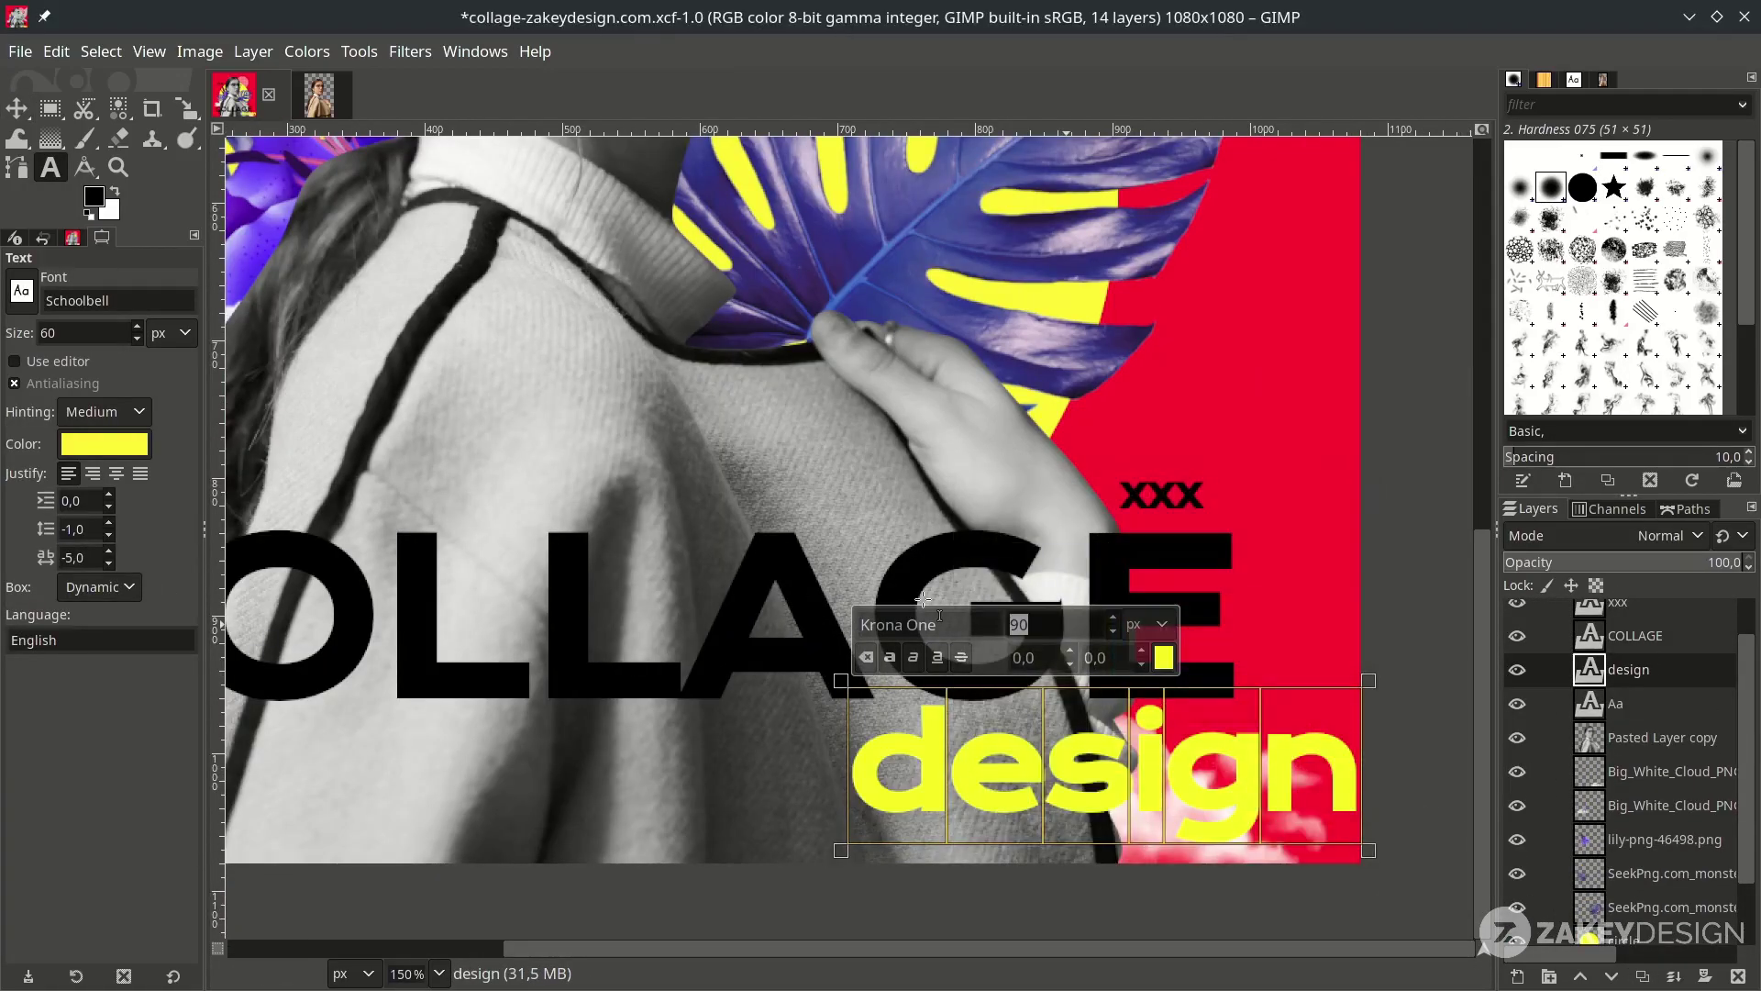
text(50m)
drag(1082, 721, 1192, 726)
drag(1220, 732, 1220, 732)
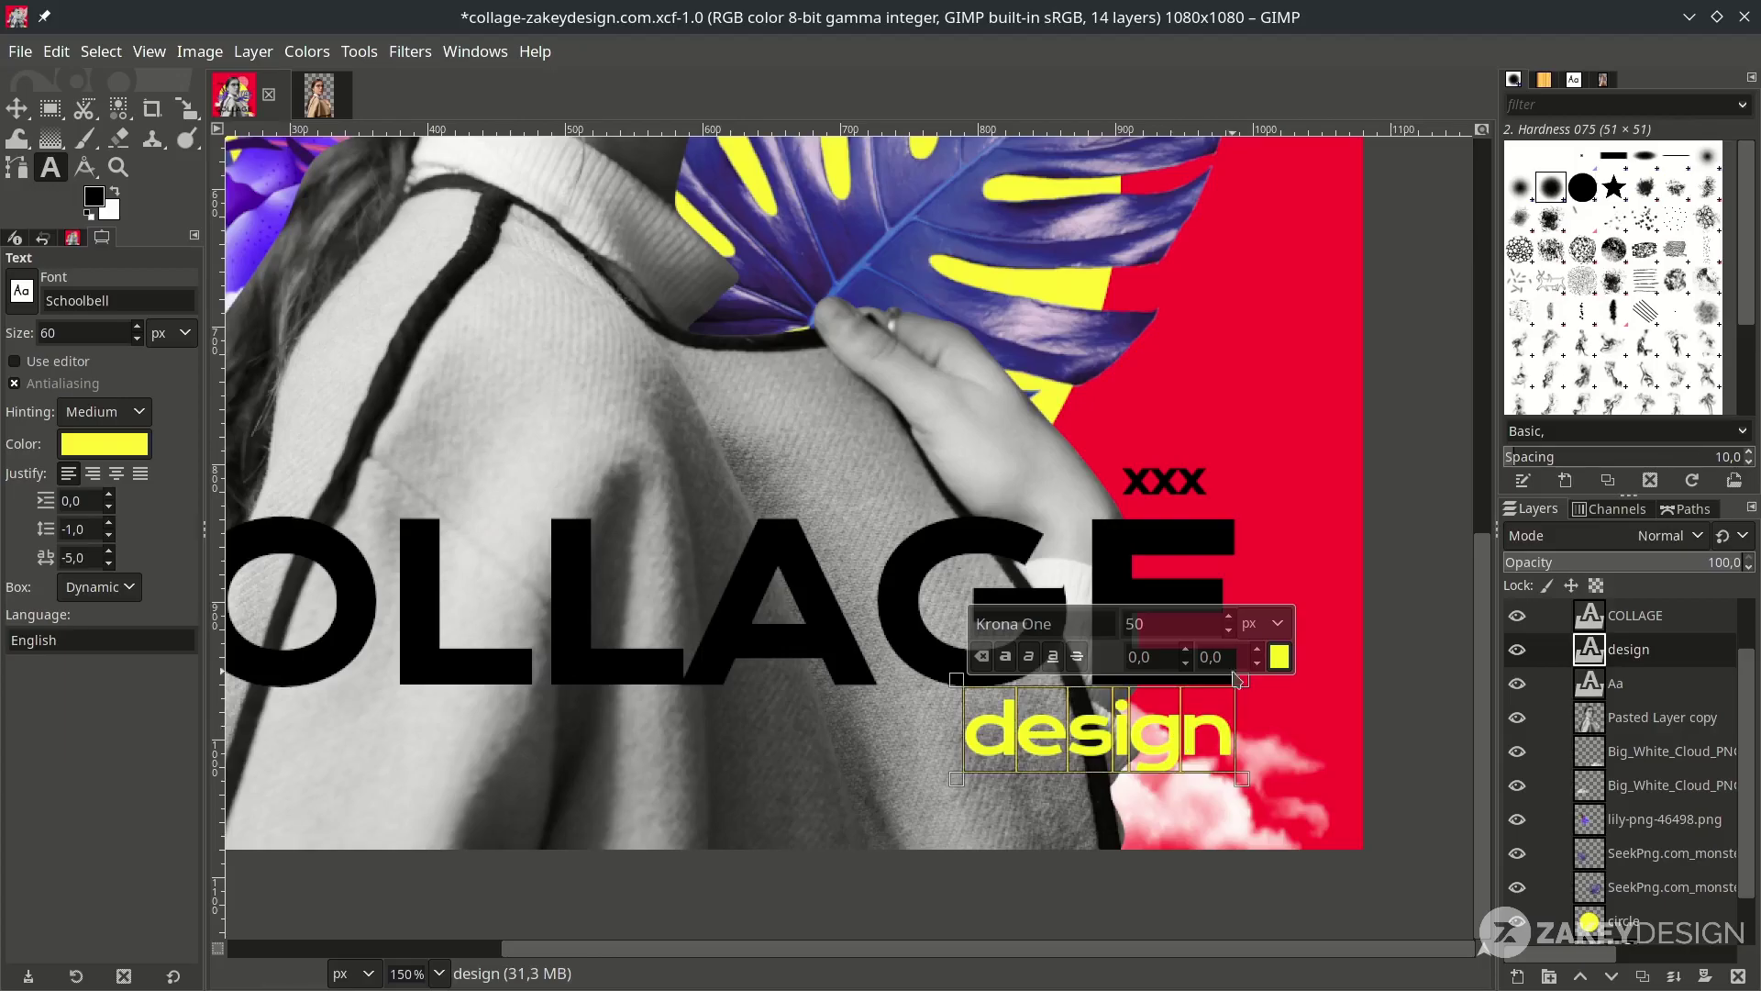